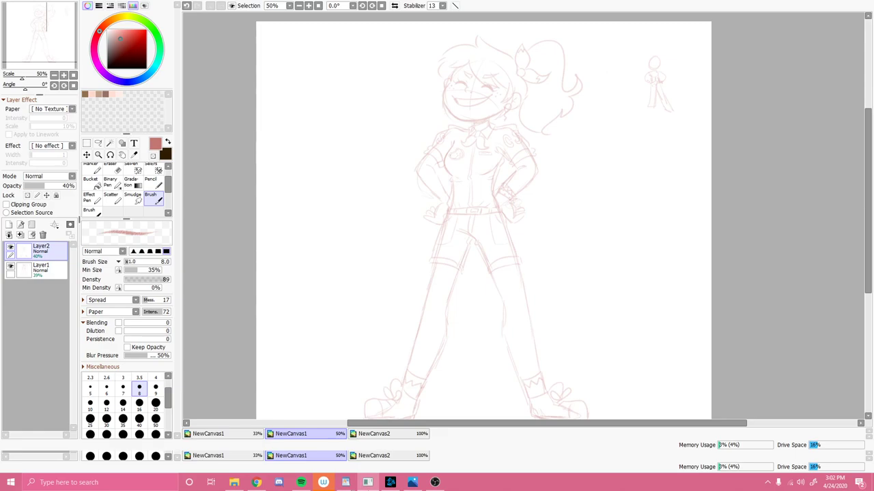
# Lower the opacity of Layer2 to 27% and of Layer1 to 23%.
pyautogui.moveTo(59, 190); pyautogui.dragTo(45, 191)
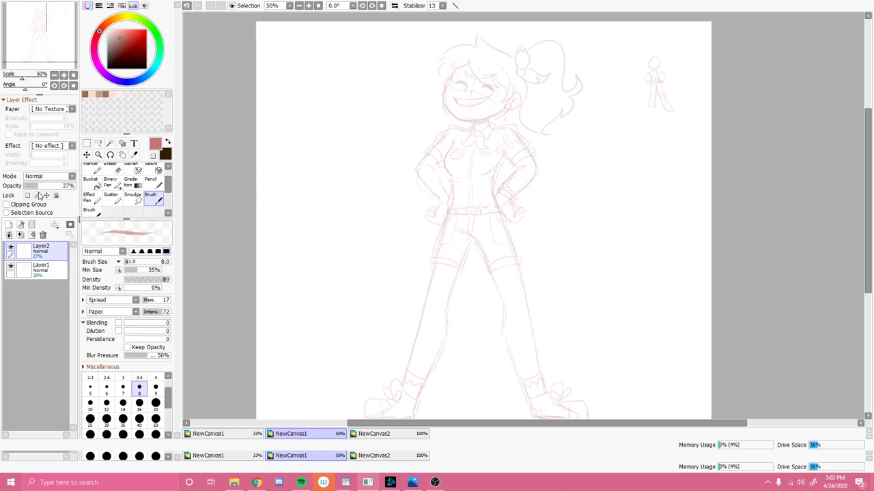
pyautogui.click(43, 267)
pyautogui.moveTo(38, 190); pyautogui.dragTo(33, 189)
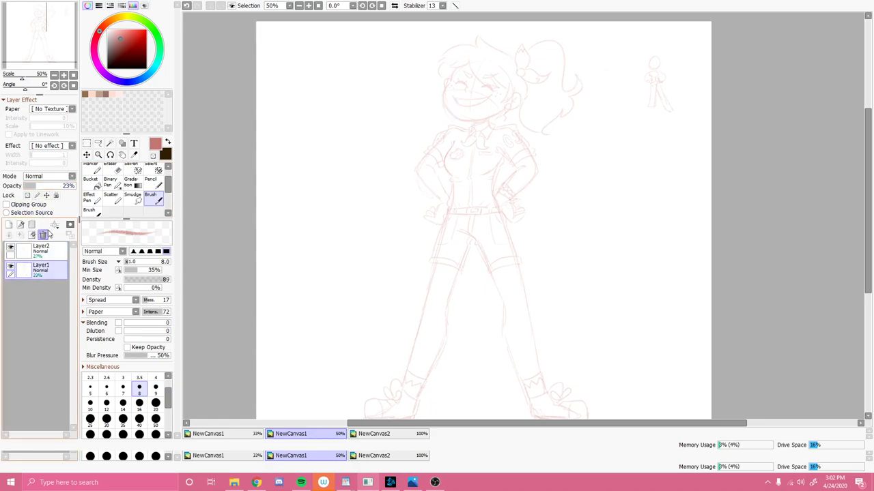
# Set the opacity of Layer2 to 58% and of Layer1 to 59%.
pyautogui.click(49, 247)
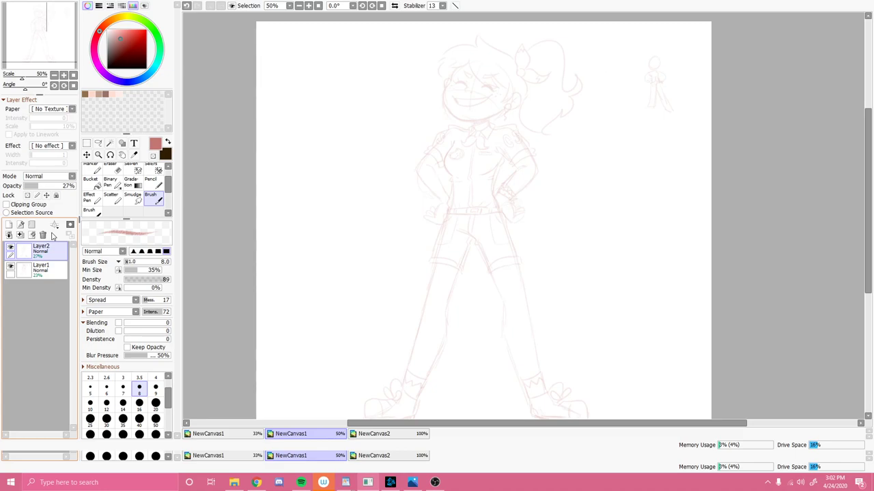
pyautogui.moveTo(39, 186); pyautogui.dragTo(47, 186)
pyautogui.click(52, 185)
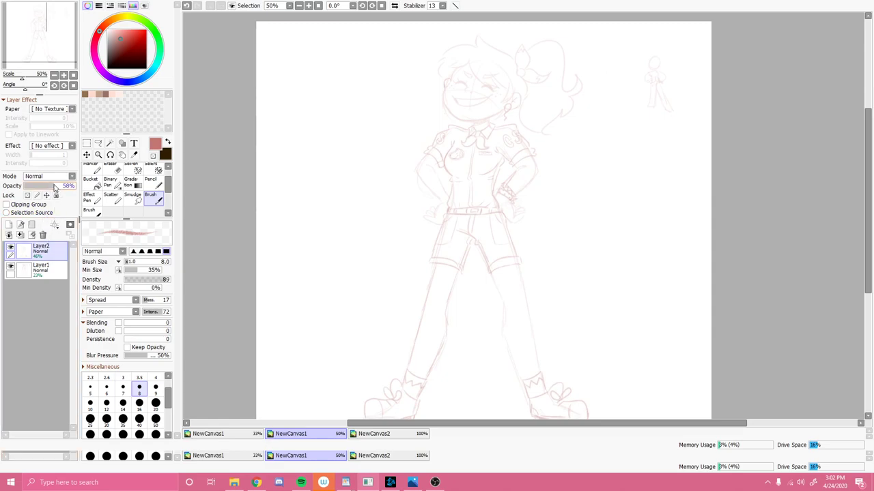
pyautogui.click(49, 268)
pyautogui.click(57, 185)
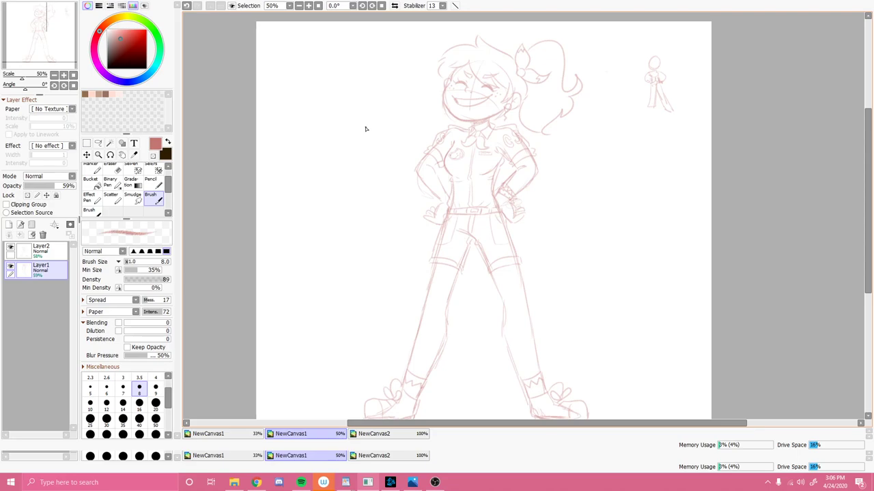
# Choose a dark, muted reddish brown as the drawing colour.
pyautogui.scroll(4, 365, 129)
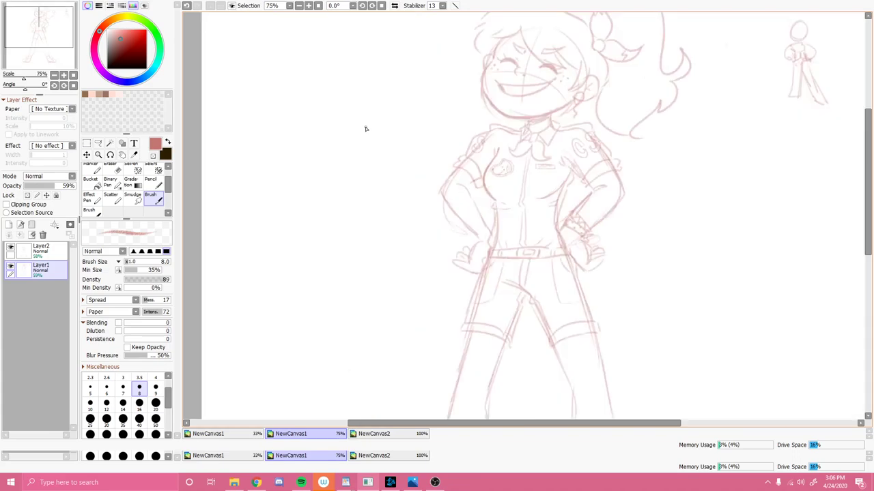
pyautogui.moveTo(35, 26); pyautogui.dragTo(52, 23)
pyautogui.moveTo(107, 39); pyautogui.dragTo(108, 53)
pyautogui.click(114, 52)
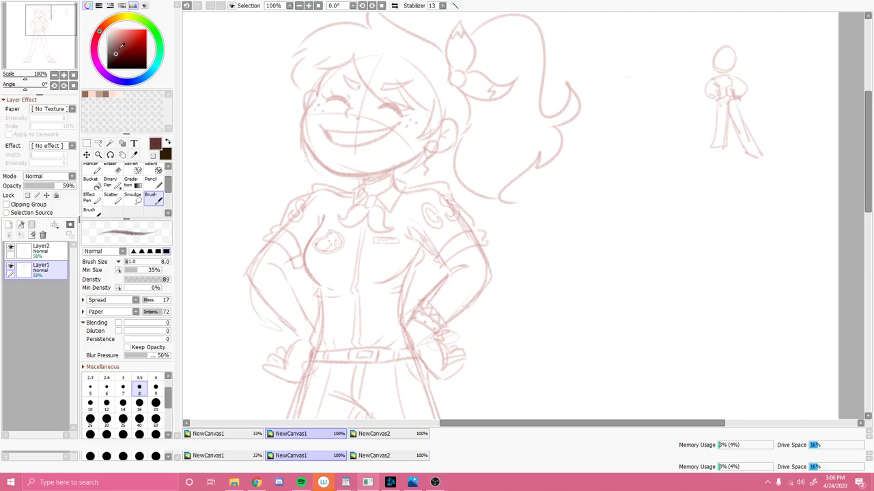
# Add a linework layer and place it above both sketch layers.
pyautogui.hotkey('ctrl', '+')
pyautogui.moveTo(51, 20); pyautogui.dragTo(41, 13)
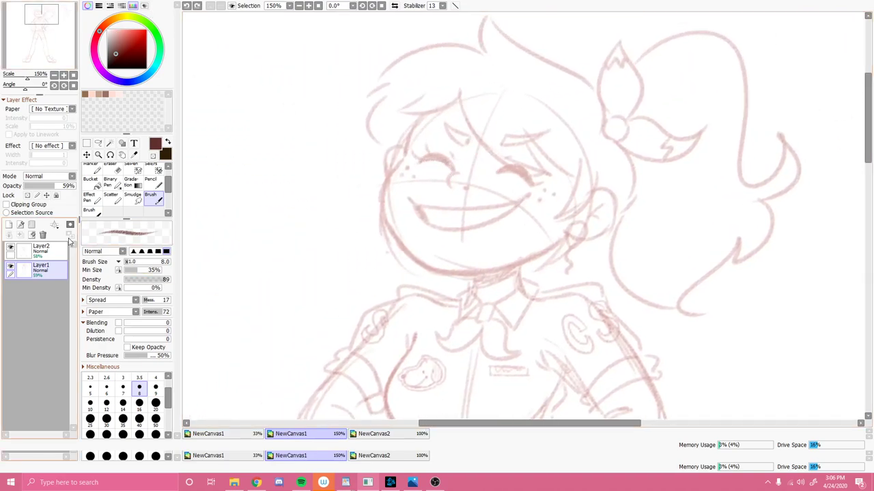
pyautogui.click(19, 226)
pyautogui.moveTo(54, 269); pyautogui.dragTo(34, 247)
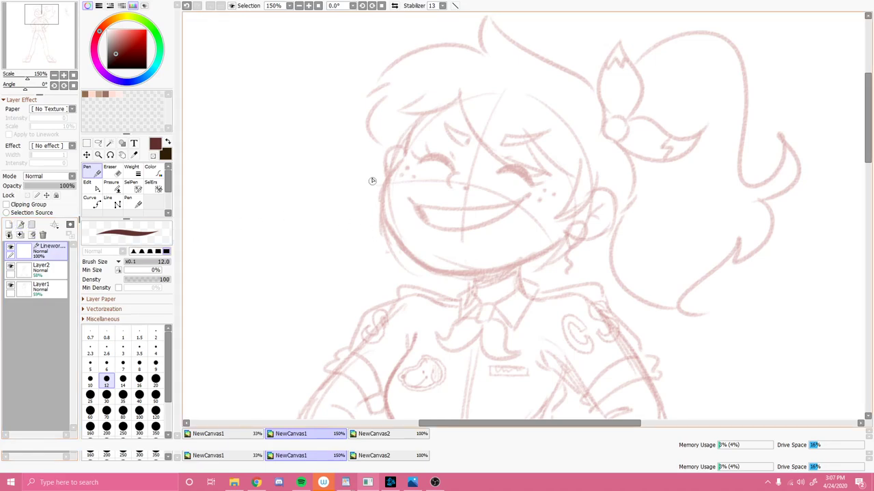
# Give the linework layer the Paper A texture and set the pen's brush size to 8.
pyautogui.moveTo(418, 165)
pyautogui.mouseDown()
pyautogui.moveTo(442, 158)
pyautogui.moveTo(457, 168)
pyautogui.mouseUp()
pyautogui.hotkey('ctrl', 'z')
pyautogui.click(59, 110)
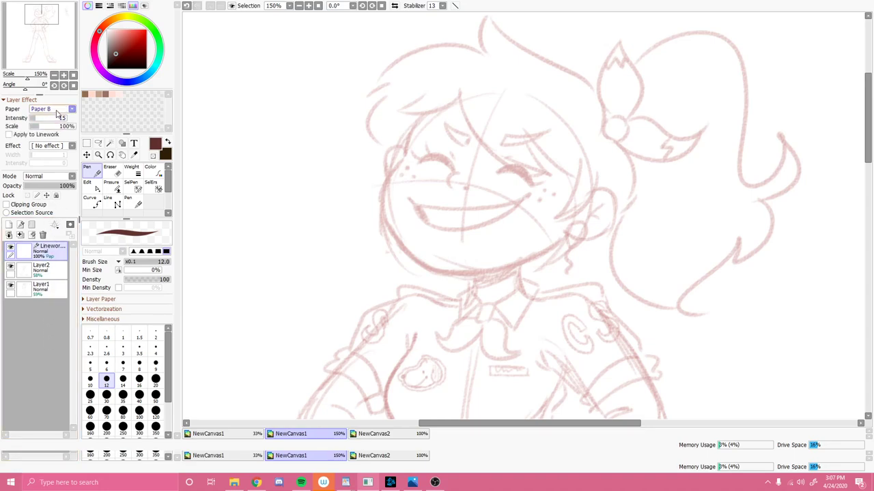
pyautogui.click(30, 467)
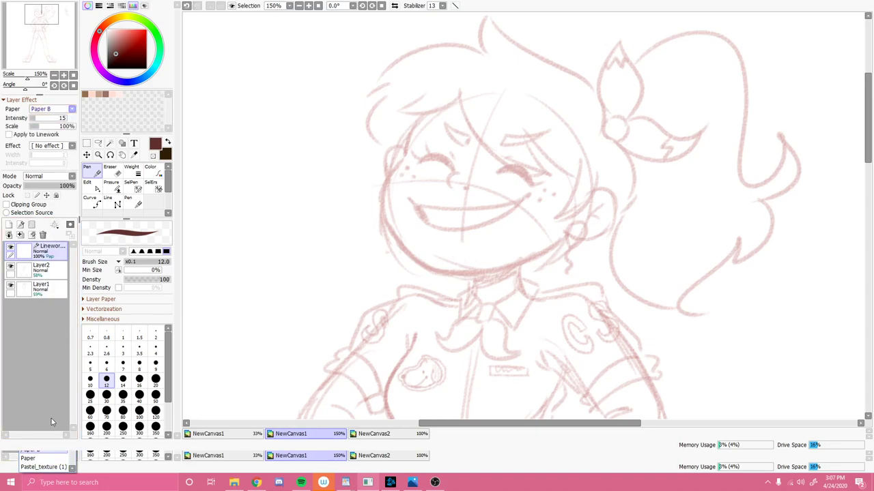
pyautogui.click(51, 418)
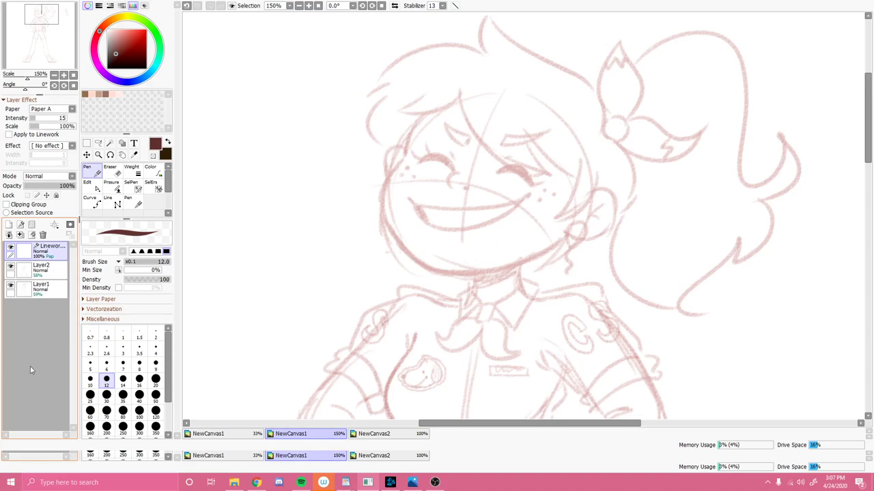
pyautogui.click(140, 366)
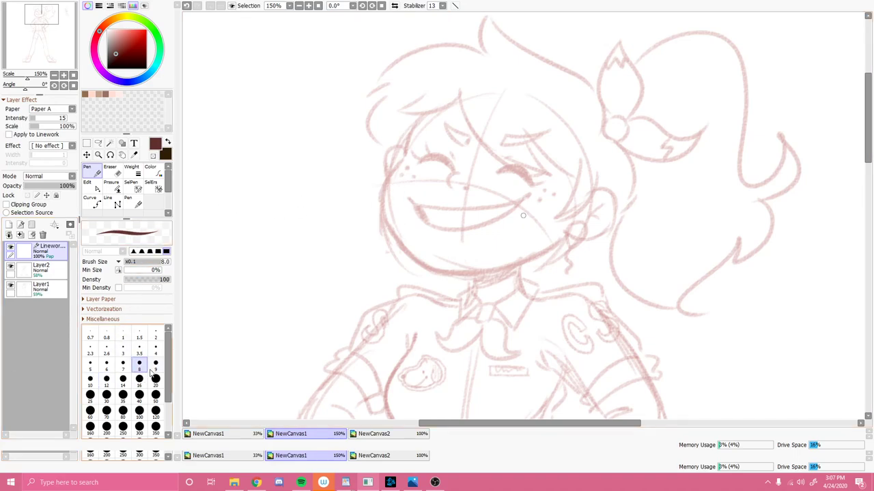
# Test the pen with a stroke on the character's eye and zigzags beside the face, undoing each one.
pyautogui.scroll(1, 523, 216)
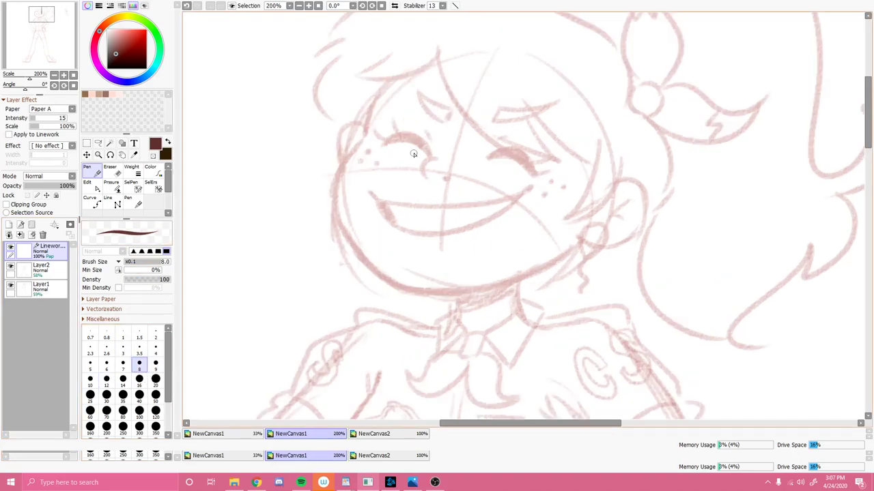
pyautogui.moveTo(382, 147); pyautogui.dragTo(394, 143)
pyautogui.hotkey('ctrl', 'z')
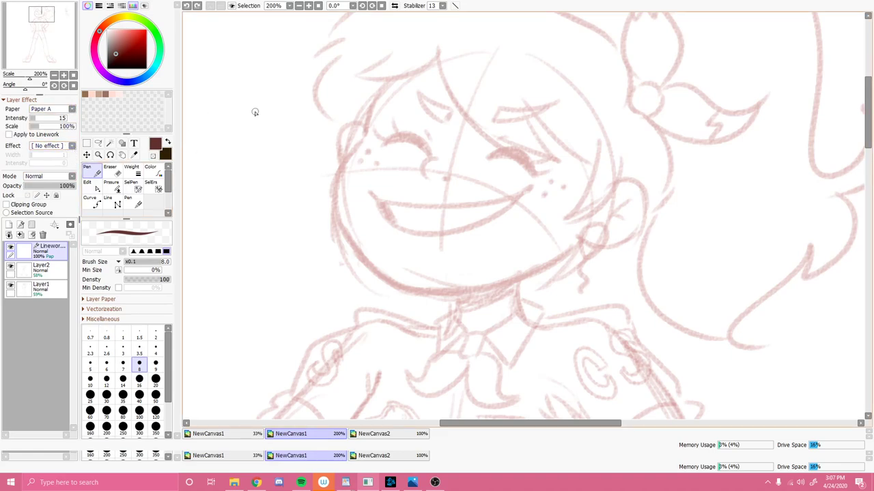
pyautogui.moveTo(274, 80)
pyautogui.mouseDown()
pyautogui.moveTo(273, 143)
pyautogui.moveTo(230, 327)
pyautogui.mouseUp()
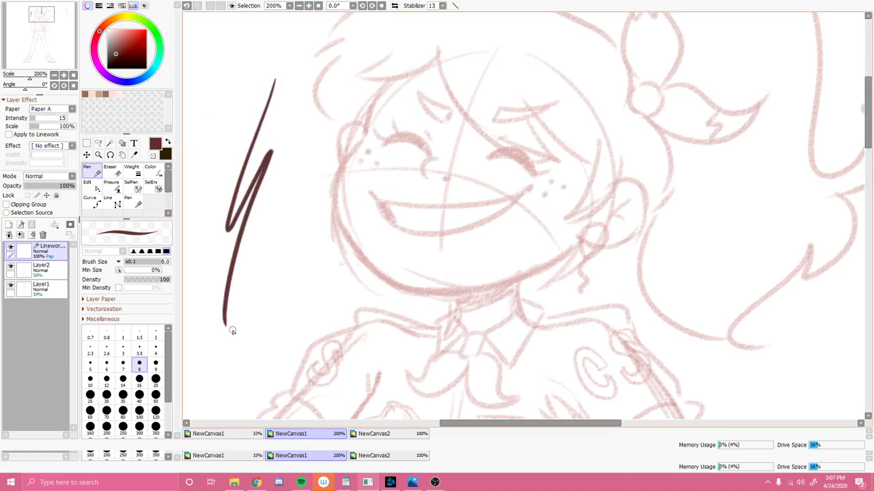
pyautogui.hotkey('ctrl', 'z')
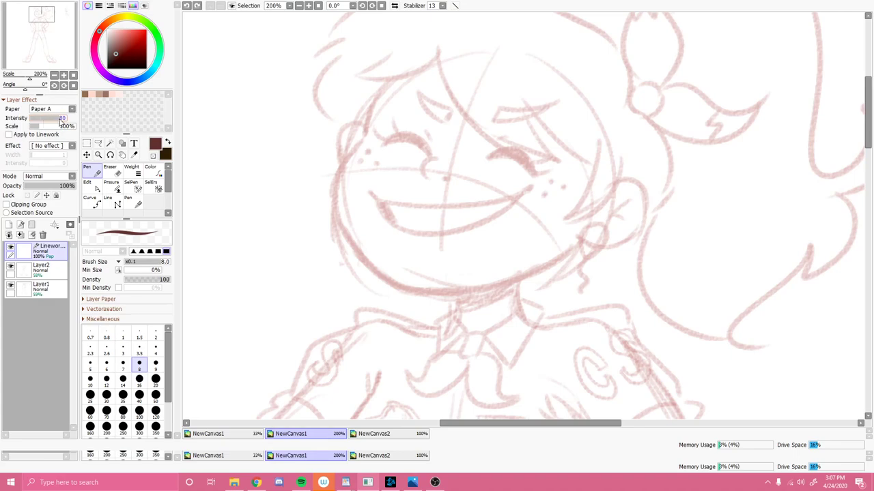
pyautogui.moveTo(208, 97); pyautogui.dragTo(194, 179)
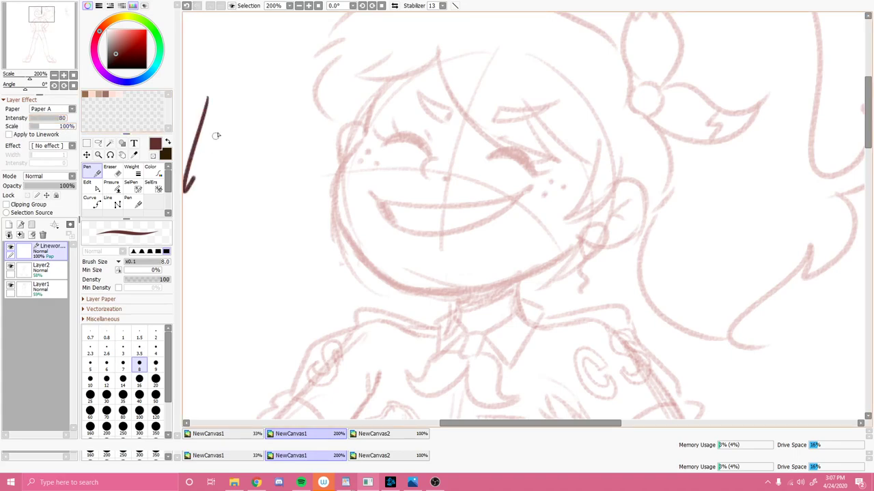
pyautogui.moveTo(216, 136); pyautogui.dragTo(206, 254)
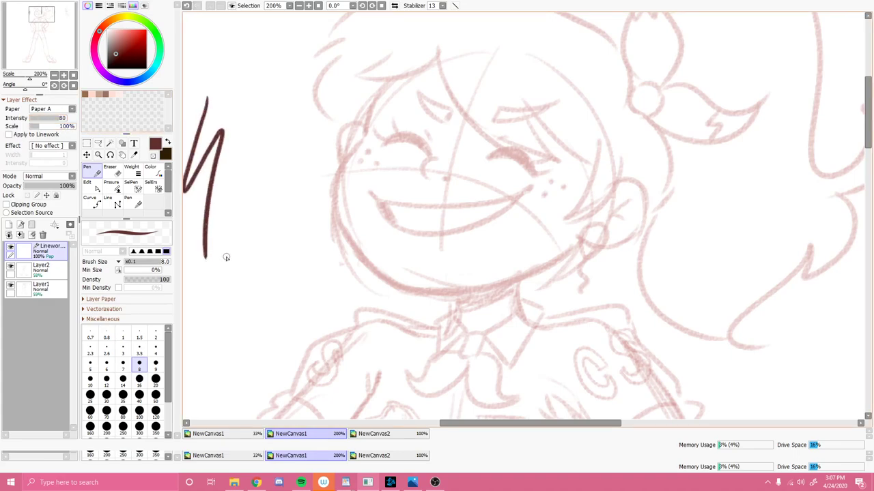
pyautogui.hotkey('ctrl', 'z')
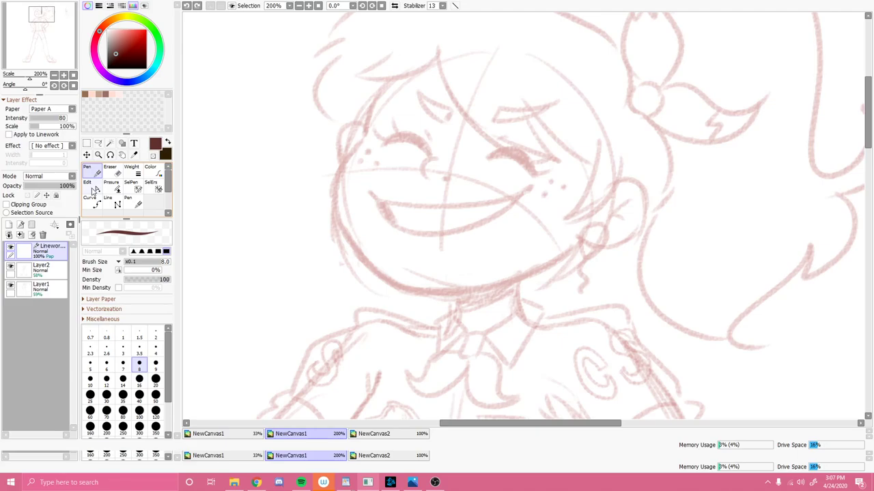
pyautogui.press('-')
pyautogui.press('-')
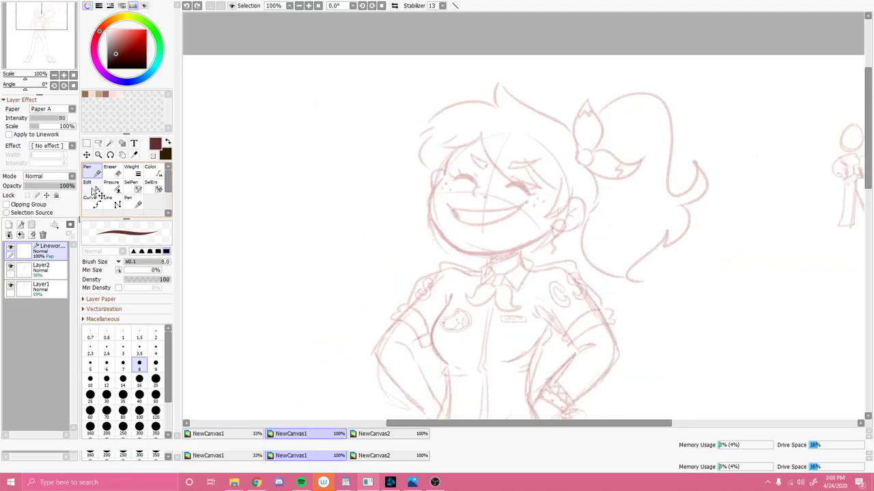
pyautogui.press('-')
pyautogui.moveTo(74, 26)
pyautogui.mouseDown()
pyautogui.moveTo(74, 43)
pyautogui.moveTo(62, 41)
pyautogui.mouseUp()
pyautogui.press('-')
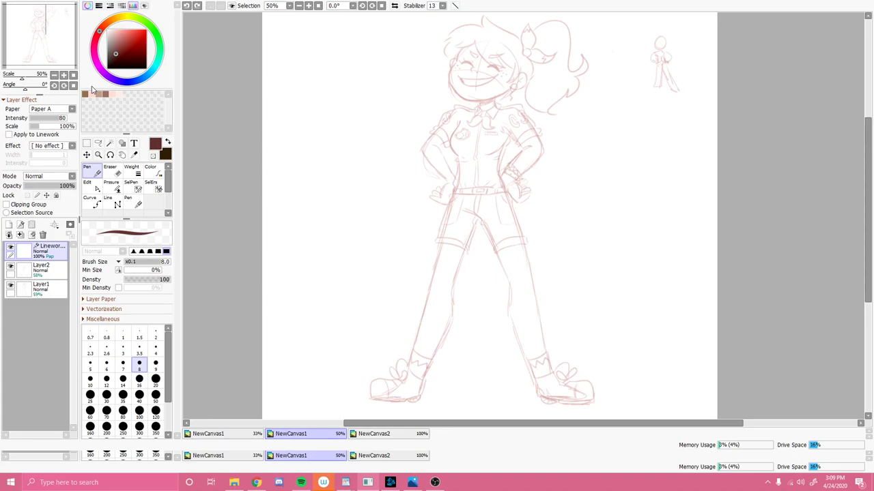
# Ink the arched lash line of the closed left eye over the sketch with the size 8 pen.
pyautogui.press('pageup')
pyautogui.press('pageup')
pyautogui.press('pageup')
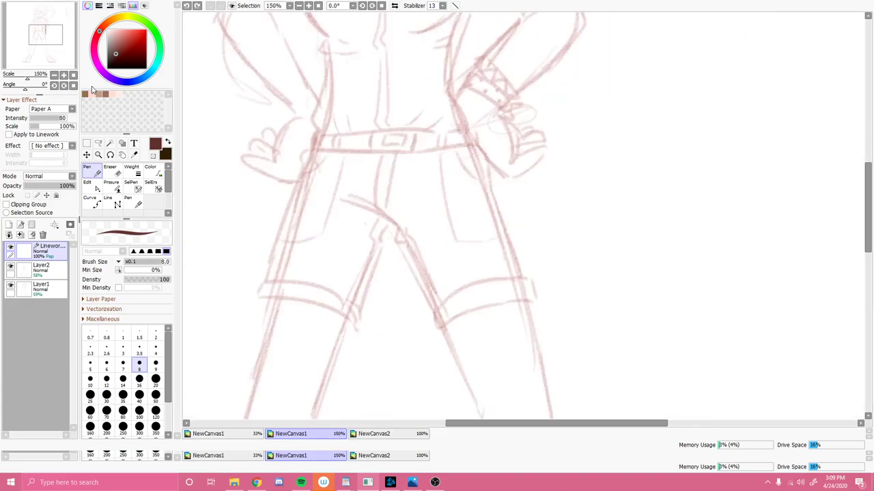
pyautogui.moveTo(52, 41); pyautogui.dragTo(44, 18)
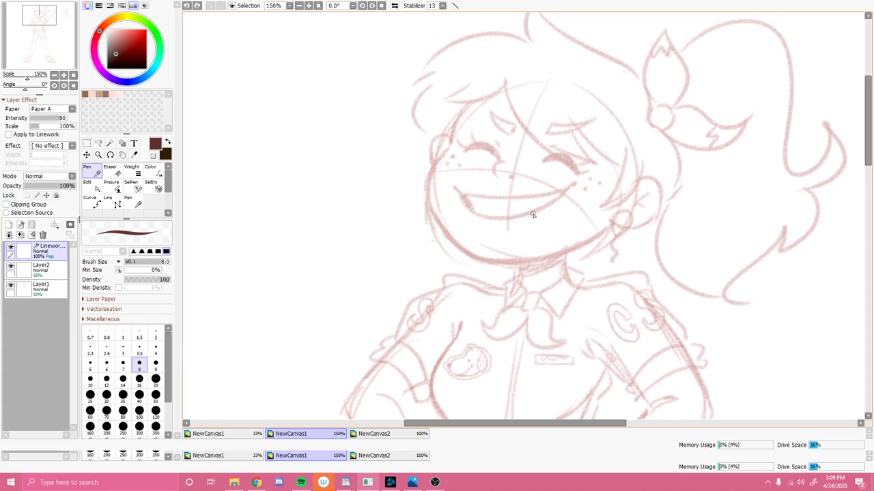
pyautogui.moveTo(466, 150); pyautogui.dragTo(498, 157)
pyautogui.hotkey('ctrl', 'z')
pyautogui.moveTo(468, 148)
pyautogui.mouseDown()
pyautogui.moveTo(498, 157)
pyautogui.moveTo(464, 154)
pyautogui.mouseUp()
pyautogui.scroll(1, 534, 166)
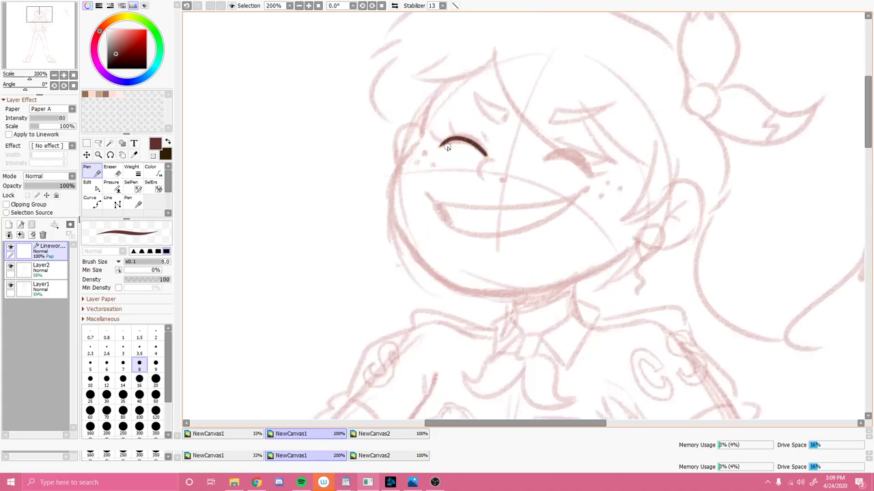
# Thicken the left eye's arch and add its lashes and the short crease above it.
pyautogui.moveTo(441, 146)
pyautogui.mouseDown()
pyautogui.moveTo(469, 140)
pyautogui.moveTo(479, 148)
pyautogui.mouseUp()
pyautogui.hotkey('ctrl', 'z')
pyautogui.hotkey('ctrl', 'z')
pyautogui.moveTo(469, 136)
pyautogui.mouseDown()
pyautogui.moveTo(486, 155)
pyautogui.moveTo(481, 147)
pyautogui.mouseUp()
pyautogui.hotkey('ctrl', 'z')
pyautogui.moveTo(445, 143)
pyautogui.mouseDown()
pyautogui.moveTo(432, 133)
pyautogui.moveTo(449, 121)
pyautogui.moveTo(487, 140)
pyautogui.mouseUp()
# Ink the closed right eye as a thick filled arch with outer lashes and a short crease above.
pyautogui.moveTo(544, 159)
pyautogui.mouseDown()
pyautogui.moveTo(586, 167)
pyautogui.moveTo(589, 180)
pyautogui.mouseUp()
pyautogui.moveTo(546, 159)
pyautogui.mouseDown()
pyautogui.moveTo(563, 150)
pyautogui.moveTo(589, 176)
pyautogui.mouseUp()
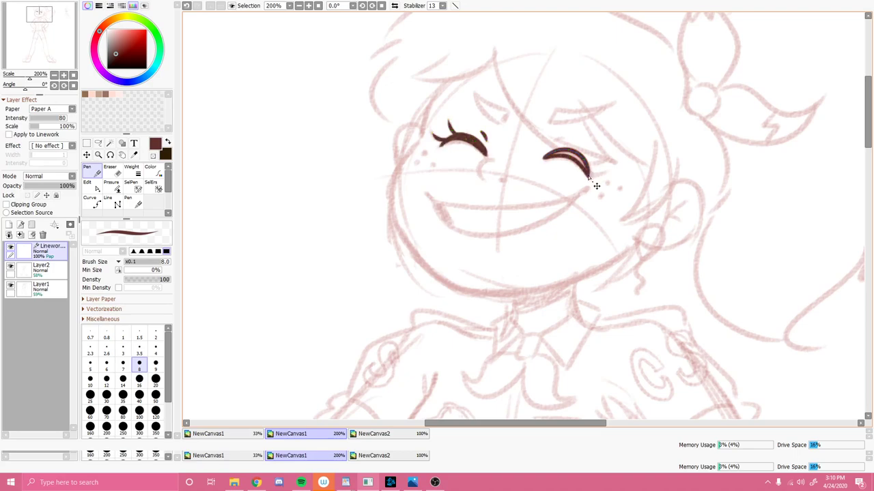
pyautogui.moveTo(547, 157)
pyautogui.mouseDown()
pyautogui.moveTo(573, 154)
pyautogui.moveTo(585, 167)
pyautogui.moveTo(602, 156)
pyautogui.moveTo(604, 168)
pyautogui.mouseUp()
pyautogui.moveTo(560, 140); pyautogui.dragTo(551, 146)
# Outline the left eyebrow and ink the curved nose with its small nostril mark.
pyautogui.moveTo(474, 92); pyautogui.dragTo(500, 125)
pyautogui.moveTo(482, 97); pyautogui.dragTo(505, 121)
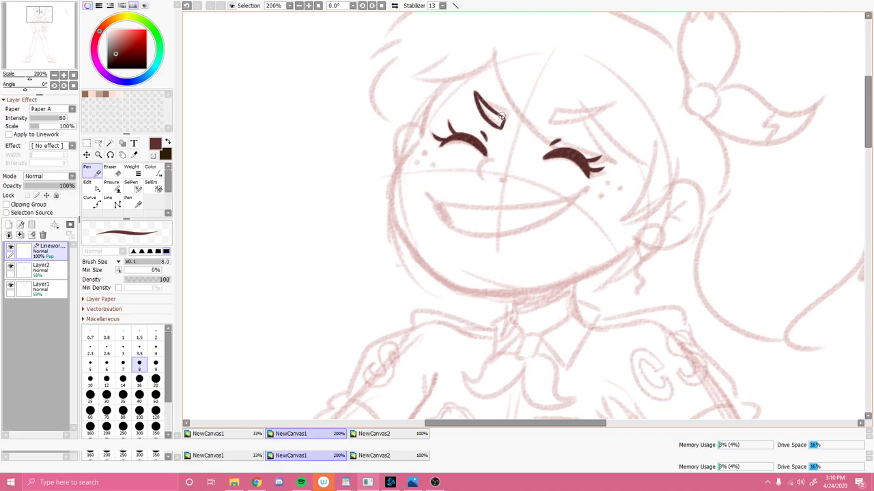
pyautogui.moveTo(490, 158)
pyautogui.mouseDown()
pyautogui.moveTo(481, 182)
pyautogui.moveTo(477, 163)
pyautogui.moveTo(482, 180)
pyautogui.moveTo(502, 181)
pyautogui.mouseUp()
pyautogui.hotkey('ctrl', 'z')
pyautogui.hotkey('ctrl', 'z')
# Outline the right eyebrow as a tapered wedge over the sketch, undoing unwanted strokes.
pyautogui.moveTo(549, 129); pyautogui.dragTo(598, 113)
pyautogui.moveTo(548, 129)
pyautogui.mouseDown()
pyautogui.moveTo(550, 112)
pyautogui.moveTo(595, 111)
pyautogui.moveTo(575, 113)
pyautogui.moveTo(591, 116)
pyautogui.mouseUp()
pyautogui.hotkey('ctrl', 'z')
pyautogui.hotkey('ctrl', 'z')
pyautogui.press('ctrl')
pyautogui.hotkey('ctrl', 'z')
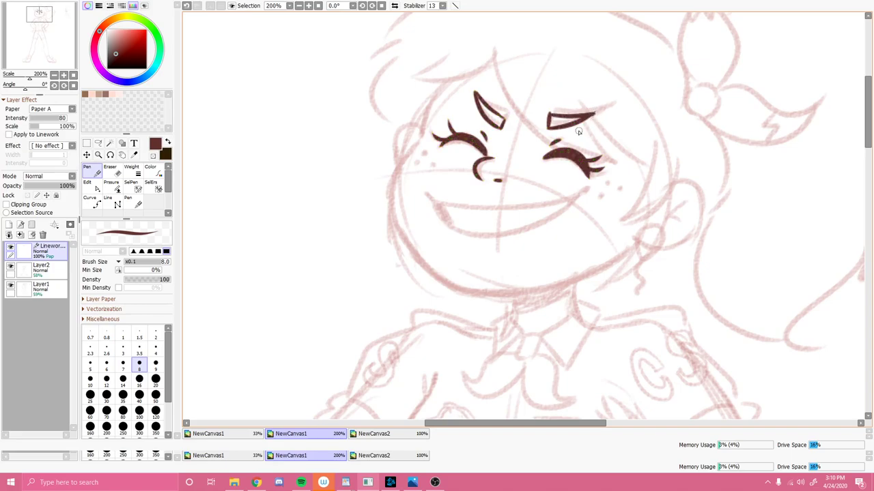
# Dot the freckles on the cheeks beneath the eyes.
pyautogui.moveTo(543, 152)
pyautogui.mouseDown()
pyautogui.moveTo(106, 152)
pyautogui.moveTo(528, 152)
pyautogui.mouseUp()
pyautogui.moveTo(42, 7)
pyautogui.mouseDown()
pyautogui.moveTo(55, 34)
pyautogui.moveTo(43, 15)
pyautogui.mouseUp()
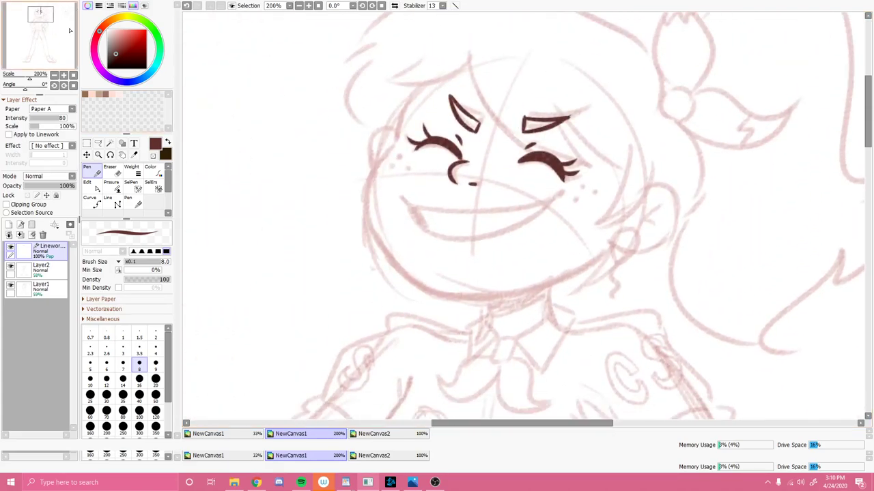
pyautogui.click(400, 157)
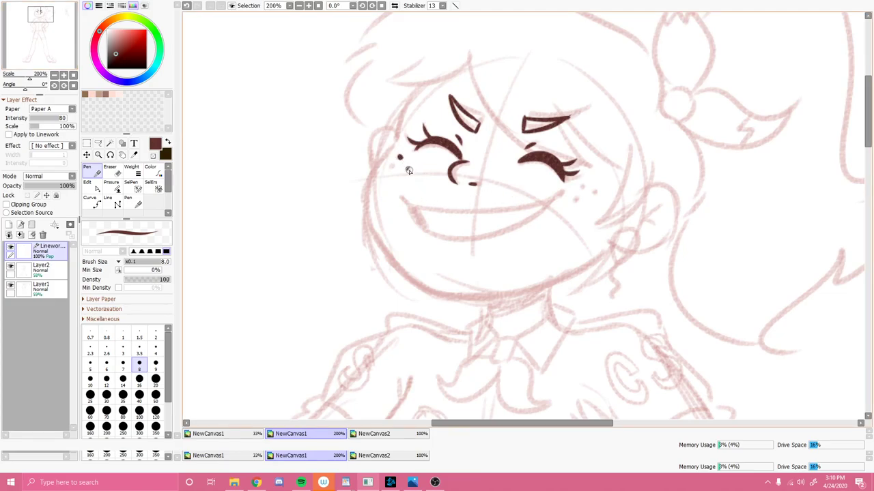
pyautogui.click(391, 167)
# Mark the corners of the smile with short thick strokes and try the lower mouth curve.
pyautogui.moveTo(401, 196); pyautogui.dragTo(406, 200)
pyautogui.hotkey('ctrl', 'z')
pyautogui.moveTo(406, 201)
pyautogui.mouseDown()
pyautogui.moveTo(416, 221)
pyautogui.moveTo(508, 236)
pyautogui.mouseUp()
pyautogui.hotkey('ctrl', 'z')
pyautogui.moveTo(406, 204); pyautogui.dragTo(498, 229)
pyautogui.hotkey('ctrl', 'z')
# Ink the pointed bangs across the forehead, with overlapping strands crossing the right eyebrow.
pyautogui.moveTo(380, 83)
pyautogui.mouseDown()
pyautogui.moveTo(429, 88)
pyautogui.moveTo(470, 56)
pyautogui.moveTo(462, 72)
pyautogui.moveTo(392, 71)
pyautogui.moveTo(436, 54)
pyautogui.moveTo(582, 141)
pyautogui.mouseUp()
pyautogui.hotkey('ctrl', 'z')
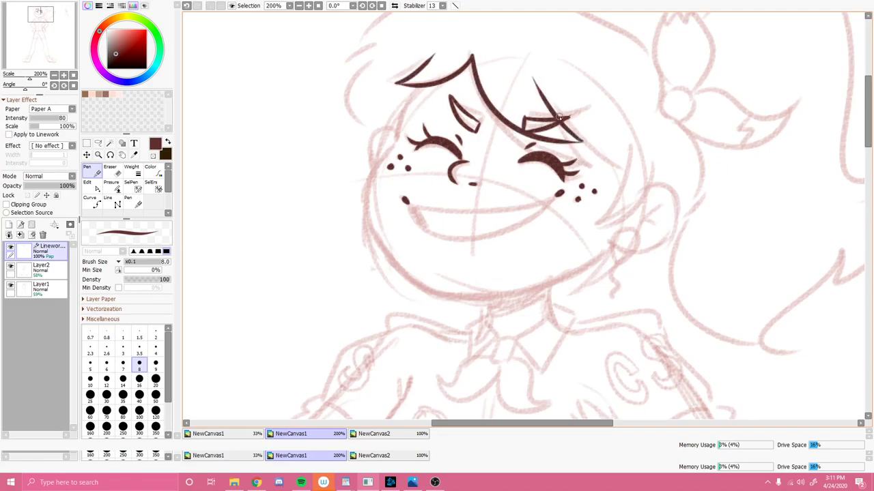
pyautogui.moveTo(534, 77); pyautogui.dragTo(628, 142)
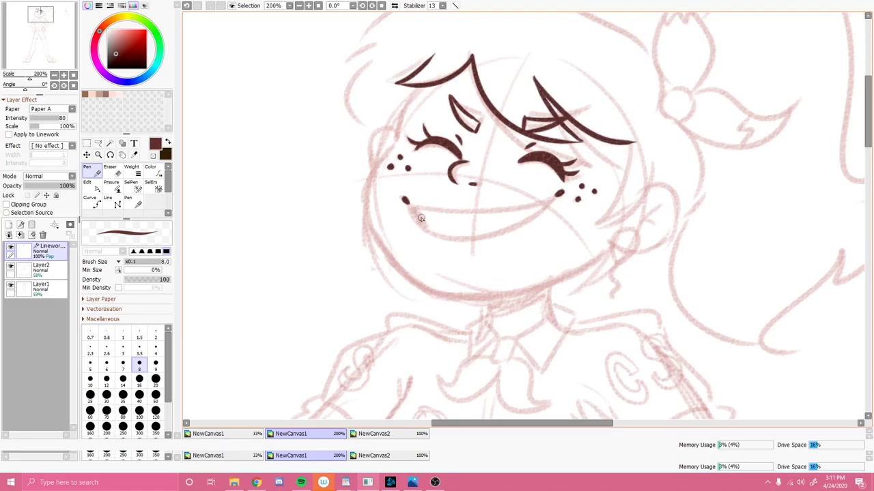
# Ink the lower curve of the smile between the two mouth corners, redoing strokes that miss the sketch.
pyautogui.moveTo(404, 199)
pyautogui.mouseDown()
pyautogui.moveTo(427, 232)
pyautogui.moveTo(475, 238)
pyautogui.mouseUp()
pyautogui.hotkey('ctrl', 'z')
pyautogui.moveTo(560, 192)
pyautogui.mouseDown()
pyautogui.moveTo(516, 228)
pyautogui.moveTo(414, 246)
pyautogui.mouseUp()
pyautogui.hotkey('ctrl', 'z')
pyautogui.moveTo(558, 195); pyautogui.dragTo(434, 233)
pyautogui.hotkey('ctrl', 'z')
pyautogui.moveTo(406, 202)
pyautogui.mouseDown()
pyautogui.moveTo(463, 236)
pyautogui.moveTo(505, 231)
pyautogui.moveTo(435, 239)
pyautogui.moveTo(502, 236)
pyautogui.moveTo(542, 210)
pyautogui.moveTo(504, 230)
pyautogui.mouseUp()
pyautogui.hotkey('ctrl', 'z')
pyautogui.hotkey('ctrl', 'z')
pyautogui.moveTo(556, 198); pyautogui.dragTo(498, 232)
pyautogui.hotkey('ctrl', 'z')
pyautogui.moveTo(557, 195); pyautogui.dragTo(496, 237)
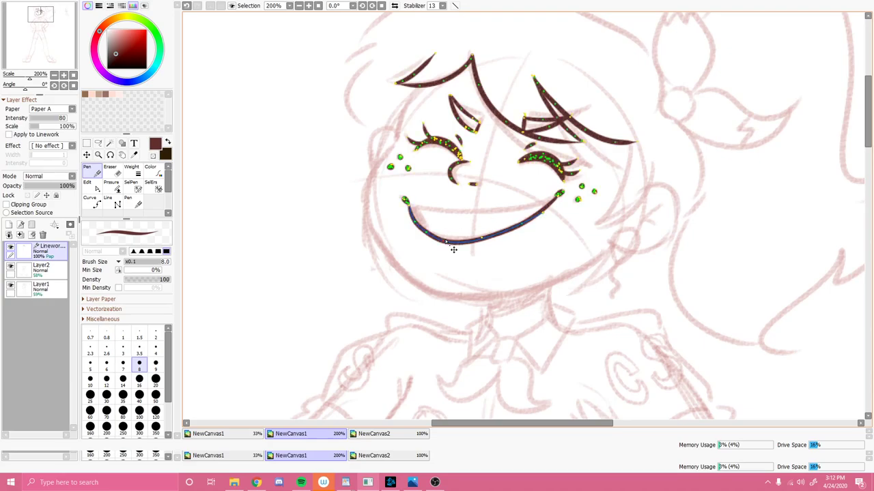
# Reshape the lower mouth curve and ink the upper mouth line from corner to corner.
pyautogui.moveTo(443, 242); pyautogui.dragTo(419, 224)
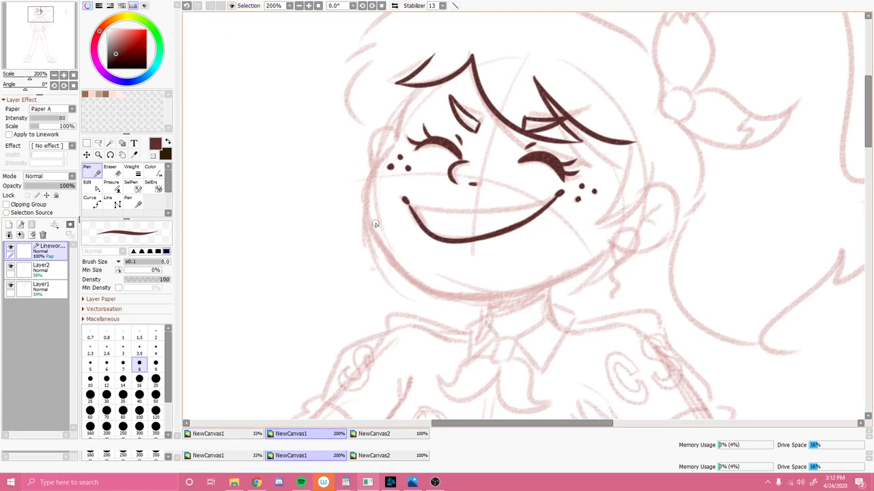
pyautogui.moveTo(409, 204)
pyautogui.mouseDown()
pyautogui.moveTo(538, 214)
pyautogui.moveTo(521, 203)
pyautogui.moveTo(558, 195)
pyautogui.mouseUp()
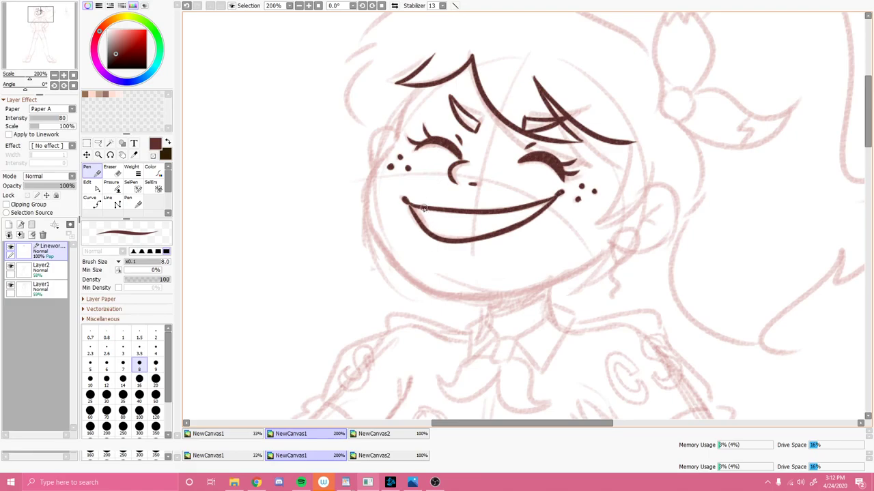
# Fill in the left corner of the open mouth and ink the temple line from the bangs down beside the left eye.
pyautogui.moveTo(421, 209)
pyautogui.mouseDown()
pyautogui.moveTo(426, 229)
pyautogui.moveTo(410, 208)
pyautogui.mouseUp()
pyautogui.moveTo(417, 87); pyautogui.dragTo(394, 141)
pyautogui.press('ctrl')
pyautogui.hotkey('ctrl', 'z')
pyautogui.moveTo(415, 90); pyautogui.dragTo(401, 144)
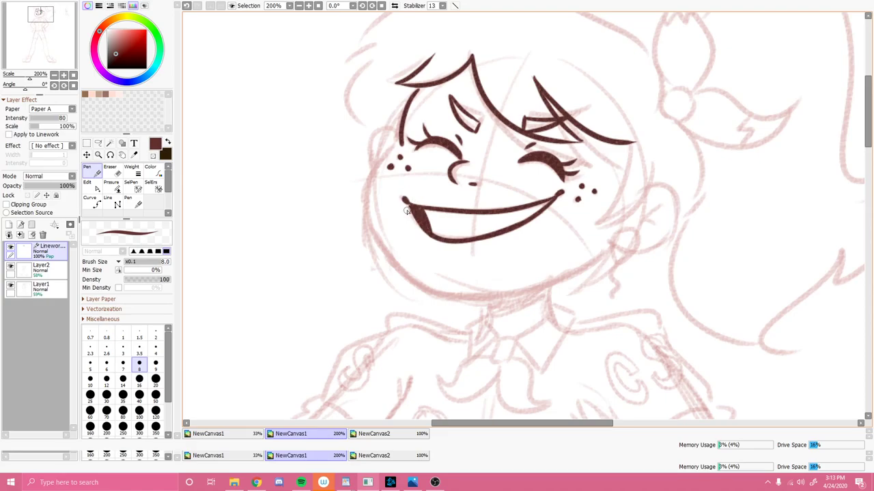
# Ink the rounded left cheek and the jawline, sweeping under the chin and up toward the right ear.
pyautogui.moveTo(55, 16); pyautogui.dragTo(55, 18)
pyautogui.moveTo(401, 85)
pyautogui.mouseDown()
pyautogui.moveTo(376, 118)
pyautogui.moveTo(384, 172)
pyautogui.moveTo(435, 234)
pyautogui.moveTo(430, 228)
pyautogui.mouseUp()
pyautogui.moveTo(379, 167); pyautogui.dragTo(384, 180)
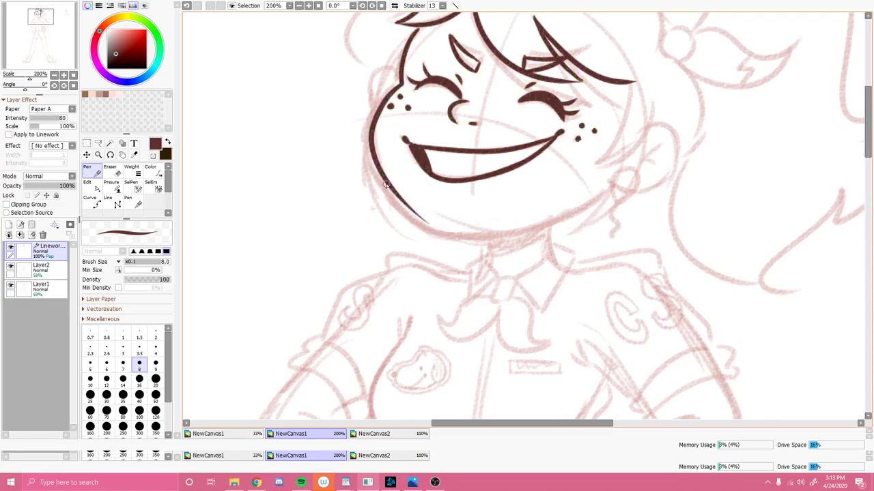
pyautogui.moveTo(606, 186)
pyautogui.mouseDown()
pyautogui.moveTo(441, 236)
pyautogui.moveTo(426, 226)
pyautogui.mouseUp()
pyautogui.moveTo(393, 193); pyautogui.dragTo(460, 236)
pyautogui.hotkey('ctrl', 'z')
pyautogui.moveTo(393, 192)
pyautogui.mouseDown()
pyautogui.moveTo(468, 232)
pyautogui.moveTo(447, 232)
pyautogui.mouseUp()
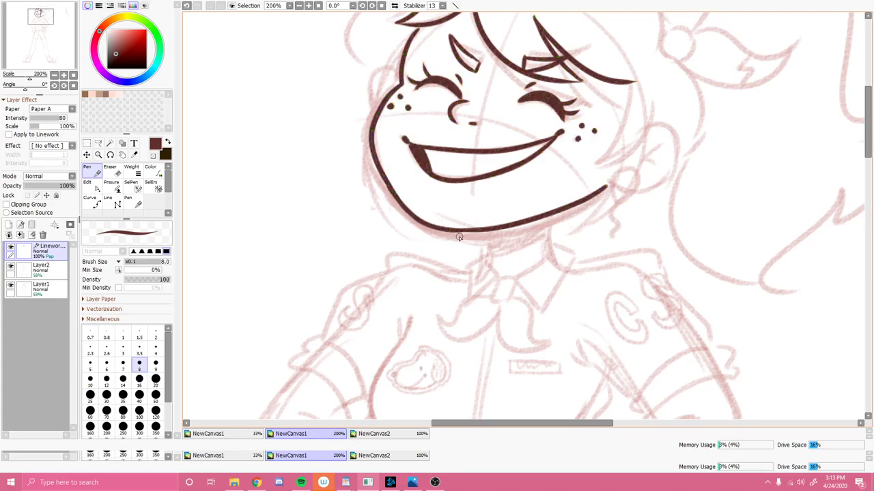
# Ink the small ear at the left side of the face, between the temple and the cheek.
pyautogui.moveTo(41, 17); pyautogui.dragTo(41, 13)
pyautogui.moveTo(388, 153)
pyautogui.mouseDown()
pyautogui.moveTo(378, 145)
pyautogui.moveTo(358, 191)
pyautogui.moveTo(372, 200)
pyautogui.mouseUp()
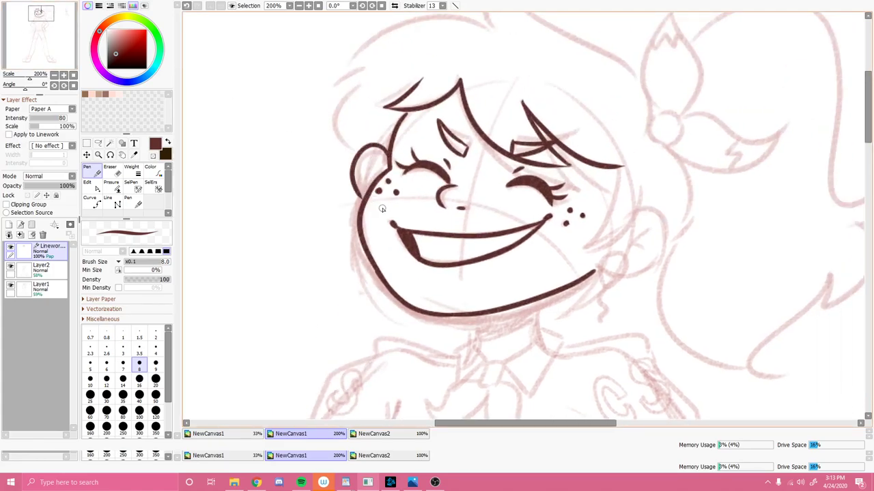
pyautogui.hotkey('ctrl', 'z')
pyautogui.moveTo(389, 164); pyautogui.dragTo(358, 181)
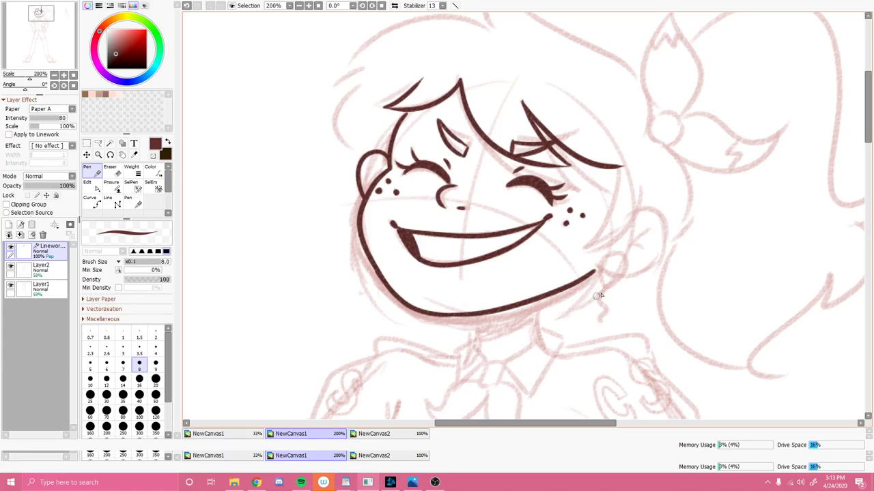
# Ink the pointed side lock of hair hanging from the bangs beside the right cheek.
pyautogui.moveTo(619, 171)
pyautogui.mouseDown()
pyautogui.moveTo(589, 239)
pyautogui.moveTo(645, 184)
pyautogui.mouseUp()
pyautogui.hotkey('ctrl', 'z')
pyautogui.moveTo(582, 256)
pyautogui.mouseDown()
pyautogui.moveTo(603, 254)
pyautogui.moveTo(638, 175)
pyautogui.mouseUp()
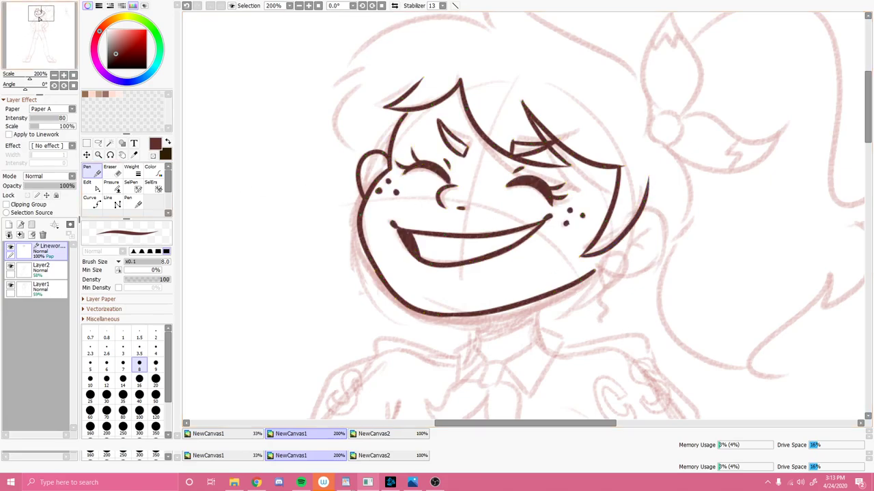
# Ink the left hair contour from the crown down to the left ear, with a pointed strand partway.
pyautogui.click(41, 12)
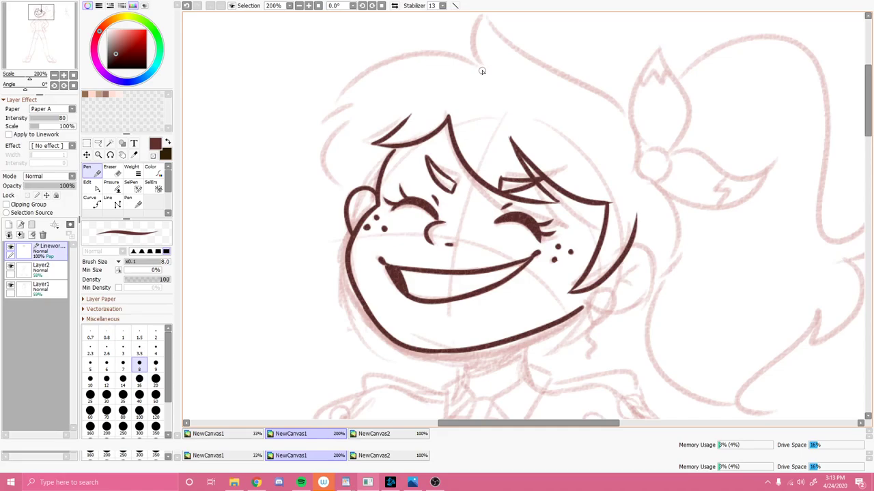
pyautogui.moveTo(482, 69)
pyautogui.mouseDown()
pyautogui.moveTo(441, 55)
pyautogui.moveTo(331, 126)
pyautogui.mouseUp()
pyautogui.hotkey('ctrl', 'z')
pyautogui.moveTo(480, 68); pyautogui.dragTo(317, 131)
pyautogui.hotkey('ctrl', 'z')
pyautogui.moveTo(474, 66)
pyautogui.mouseDown()
pyautogui.moveTo(432, 51)
pyautogui.moveTo(330, 118)
pyautogui.moveTo(378, 92)
pyautogui.moveTo(348, 203)
pyautogui.mouseUp()
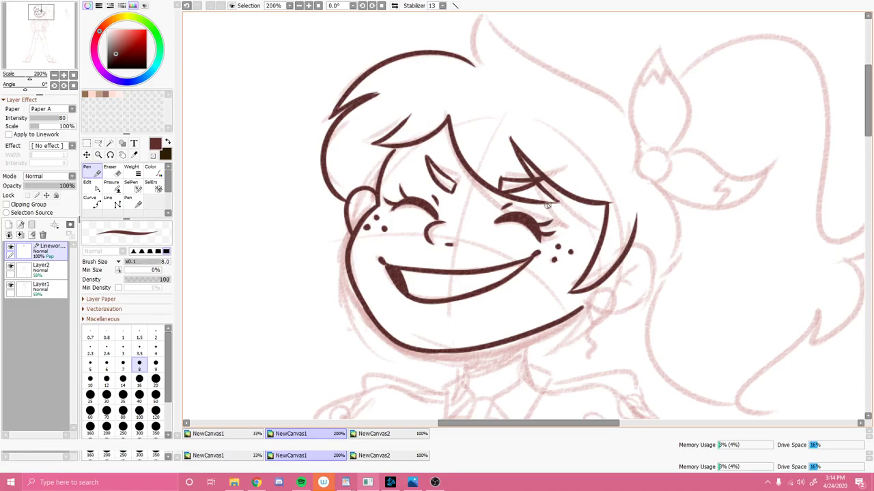
# Ink the upright tuft on top of the head and the hair contour running back to the bow, joining the strokes at the tip.
pyautogui.moveTo(40, 10); pyautogui.dragTo(39, 8)
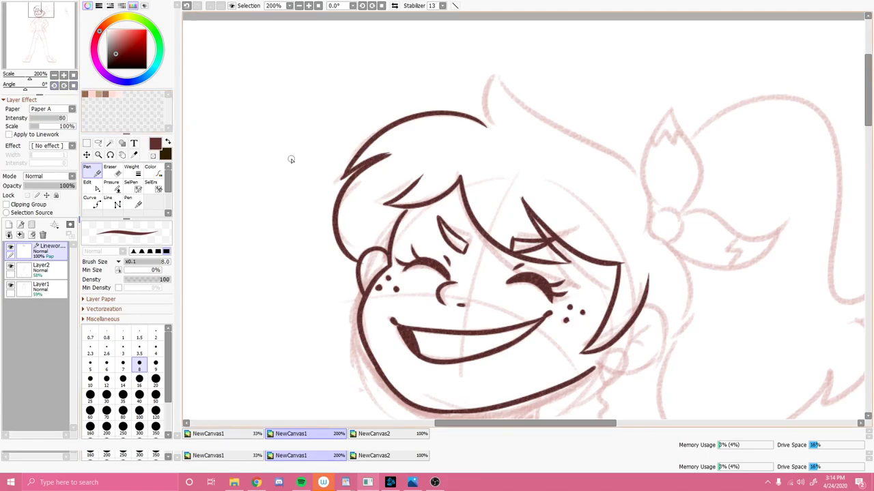
pyautogui.moveTo(487, 129)
pyautogui.mouseDown()
pyautogui.moveTo(480, 71)
pyautogui.moveTo(496, 68)
pyautogui.moveTo(480, 92)
pyautogui.moveTo(492, 130)
pyautogui.mouseUp()
pyautogui.hotkey('ctrl', 'z')
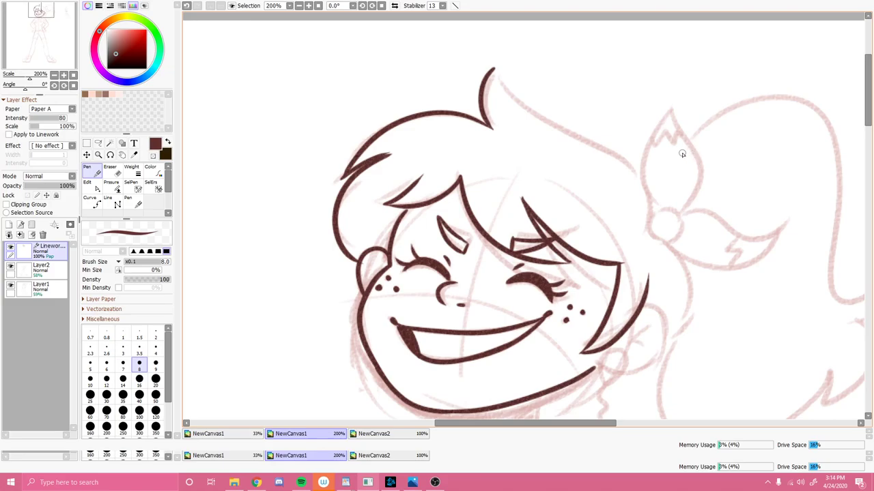
pyautogui.moveTo(494, 66)
pyautogui.mouseDown()
pyautogui.moveTo(509, 96)
pyautogui.moveTo(628, 151)
pyautogui.moveTo(646, 169)
pyautogui.mouseUp()
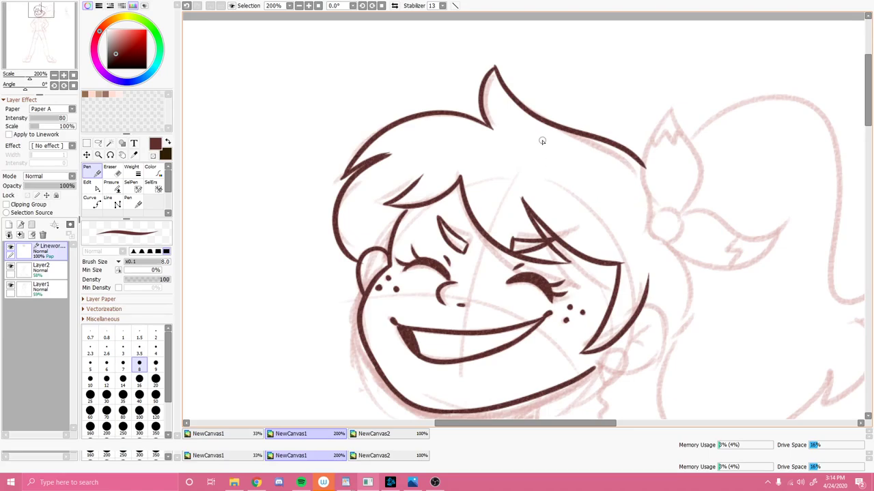
pyautogui.moveTo(497, 69); pyautogui.dragTo(493, 69)
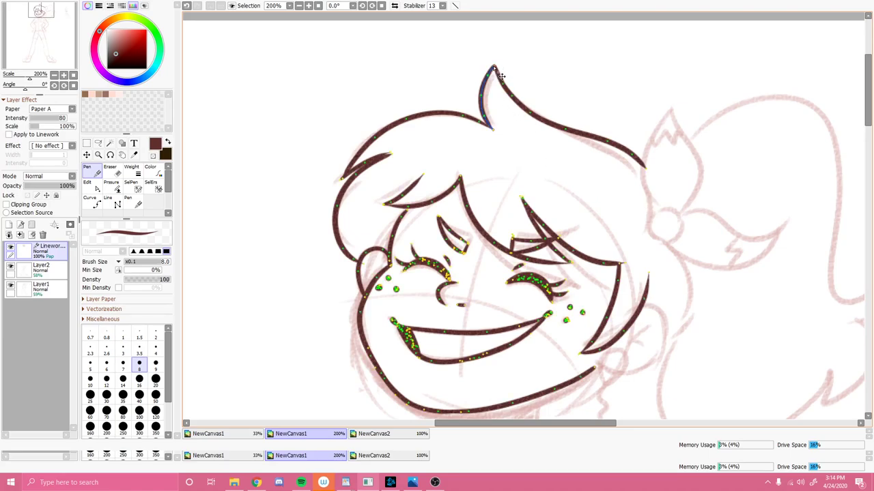
# Ink the round knot of the hair bow at the base of the ponytail.
pyautogui.moveTo(53, 10); pyautogui.dragTo(65, 27)
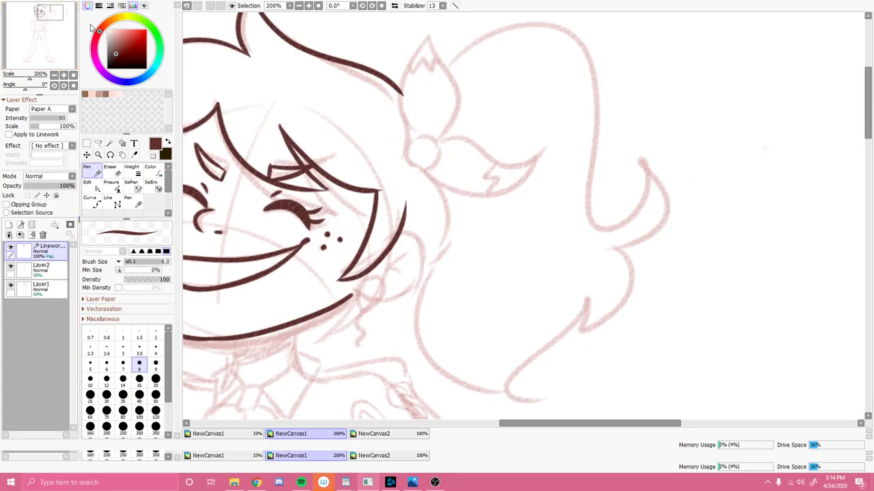
pyautogui.moveTo(51, 14); pyautogui.dragTo(53, 10)
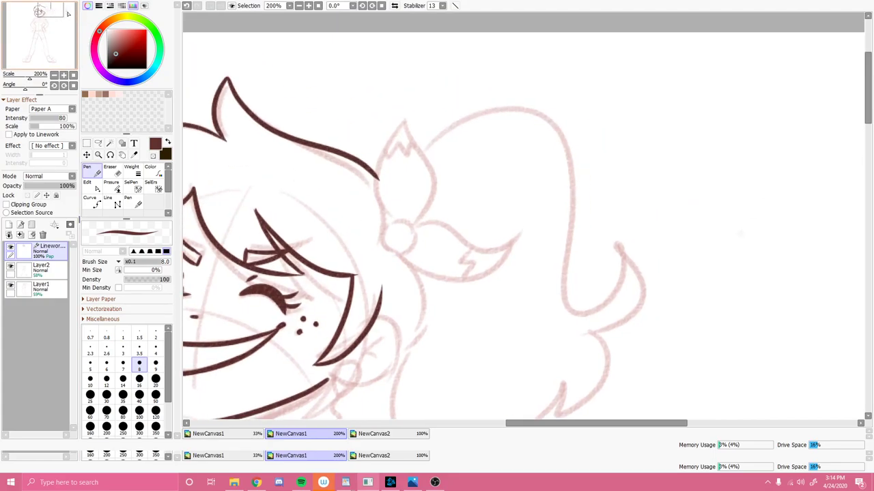
pyautogui.moveTo(386, 227)
pyautogui.mouseDown()
pyautogui.moveTo(418, 241)
pyautogui.moveTo(381, 241)
pyautogui.moveTo(388, 222)
pyautogui.moveTo(390, 255)
pyautogui.moveTo(413, 230)
pyautogui.moveTo(390, 219)
pyautogui.moveTo(388, 248)
pyautogui.moveTo(413, 229)
pyautogui.moveTo(390, 218)
pyautogui.mouseUp()
pyautogui.hotkey('ctrl', 'z')
pyautogui.press('ctrl')
pyautogui.hotkey('ctrl', 'z')
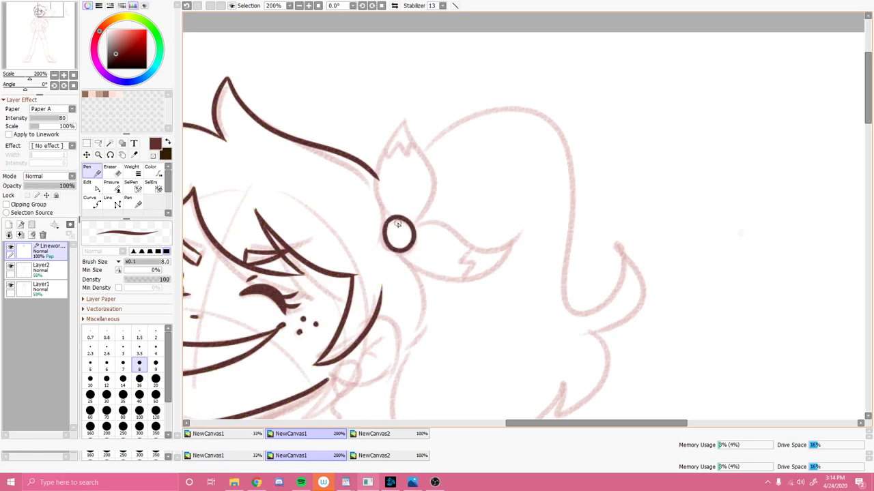
# Ink the upper leaf-shaped end of the hair bow, from its pointed tip down to the knot.
pyautogui.moveTo(405, 119)
pyautogui.mouseDown()
pyautogui.moveTo(378, 165)
pyautogui.moveTo(392, 215)
pyautogui.mouseUp()
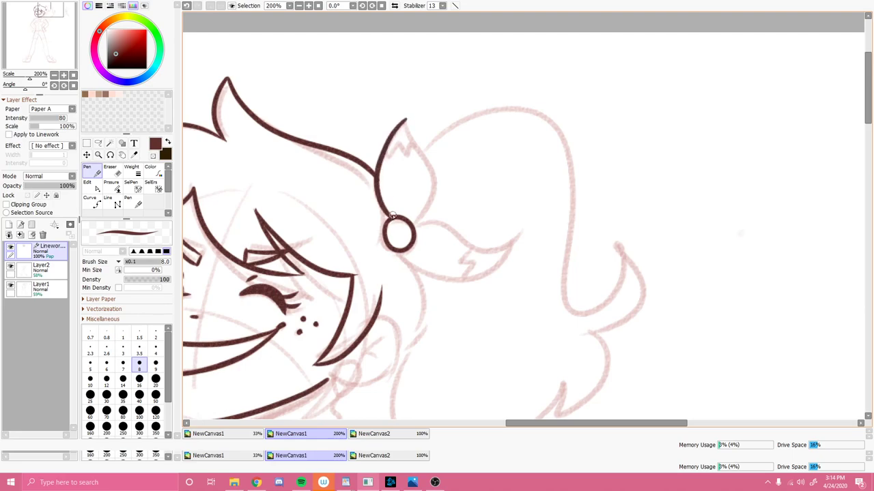
pyautogui.moveTo(406, 118)
pyautogui.mouseDown()
pyautogui.moveTo(442, 186)
pyautogui.moveTo(418, 226)
pyautogui.mouseUp()
pyautogui.hotkey('ctrl', 'z')
pyautogui.moveTo(405, 117)
pyautogui.mouseDown()
pyautogui.moveTo(436, 180)
pyautogui.moveTo(419, 222)
pyautogui.mouseUp()
pyautogui.hotkey('ctrl', 'z')
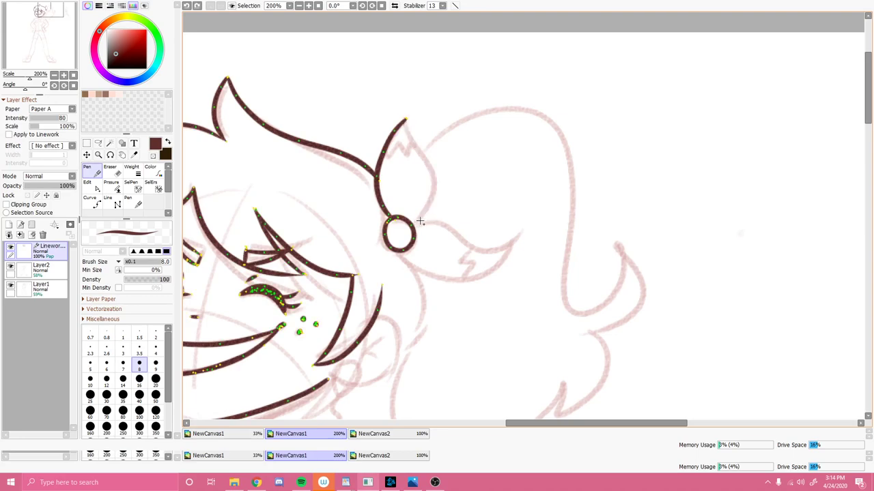
pyautogui.moveTo(405, 124)
pyautogui.mouseDown()
pyautogui.moveTo(434, 173)
pyautogui.moveTo(430, 221)
pyautogui.moveTo(423, 155)
pyautogui.moveTo(415, 221)
pyautogui.mouseUp()
pyautogui.hotkey('ctrl', 'z')
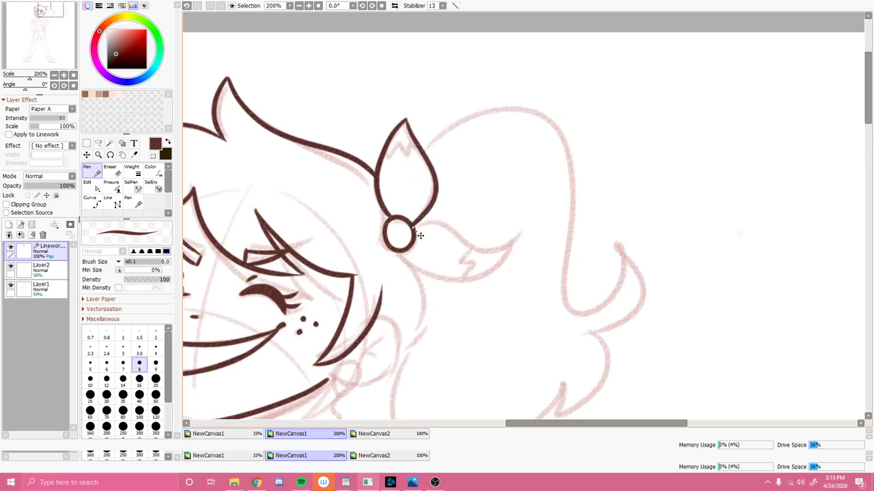
pyautogui.moveTo(49, 16); pyautogui.dragTo(49, 35)
pyautogui.moveTo(338, 191)
pyautogui.mouseDown()
pyautogui.moveTo(329, 203)
pyautogui.moveTo(374, 232)
pyautogui.mouseUp()
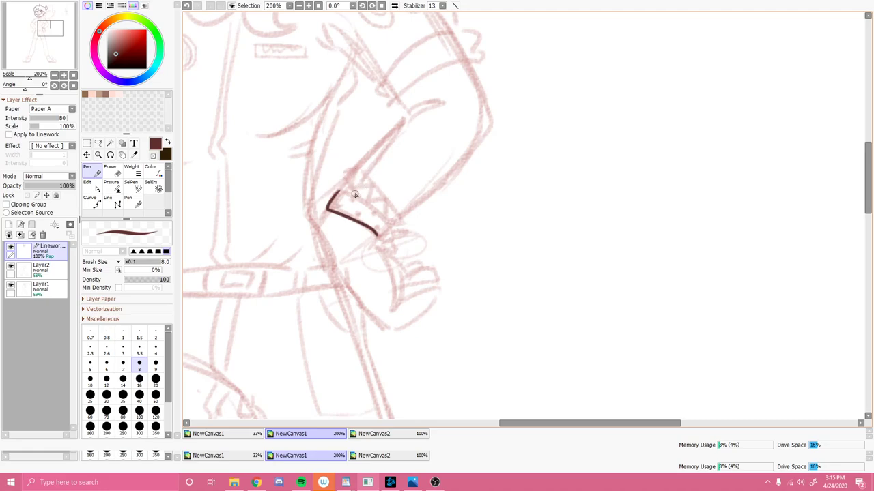
pyautogui.hotkey('ctrl', 'z')
# Ink the lower end of the hair bow, curving out from the knot to a pointed tip.
pyautogui.moveTo(45, 30)
pyautogui.mouseDown()
pyautogui.moveTo(48, 19)
pyautogui.moveTo(46, 30)
pyautogui.mouseUp()
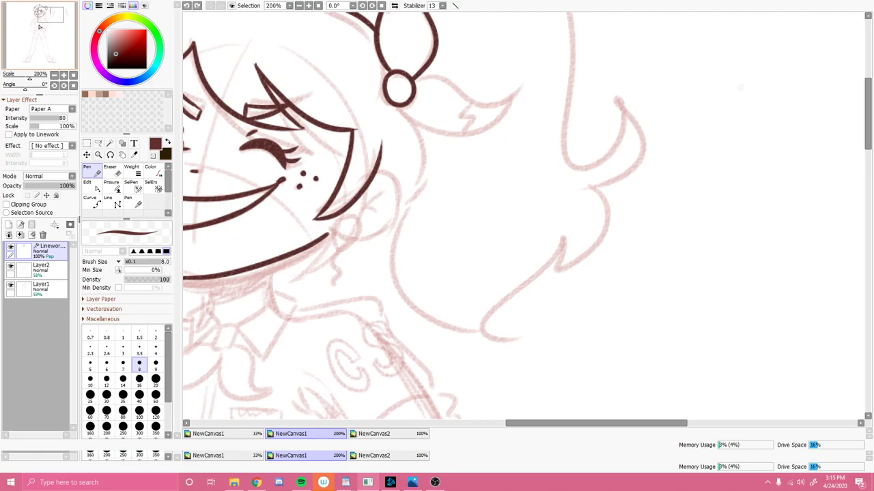
pyautogui.moveTo(49, 15); pyautogui.dragTo(49, 11)
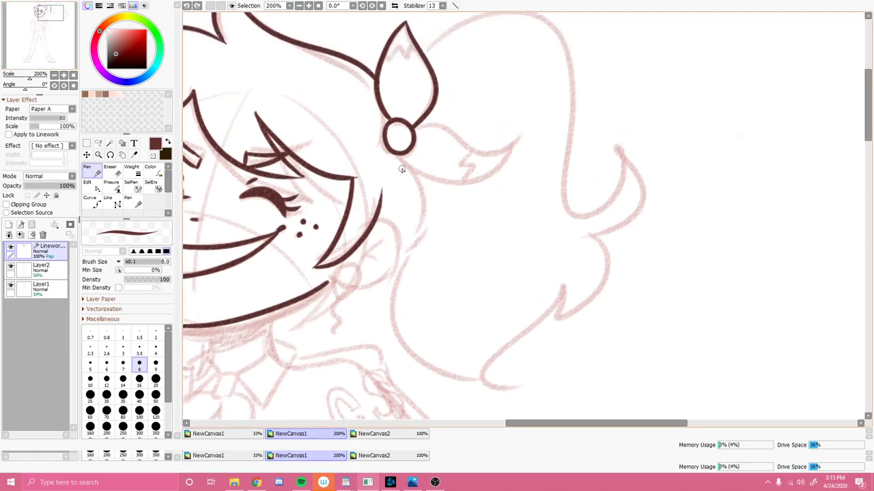
pyautogui.moveTo(401, 156)
pyautogui.mouseDown()
pyautogui.moveTo(420, 182)
pyautogui.moveTo(482, 169)
pyautogui.mouseUp()
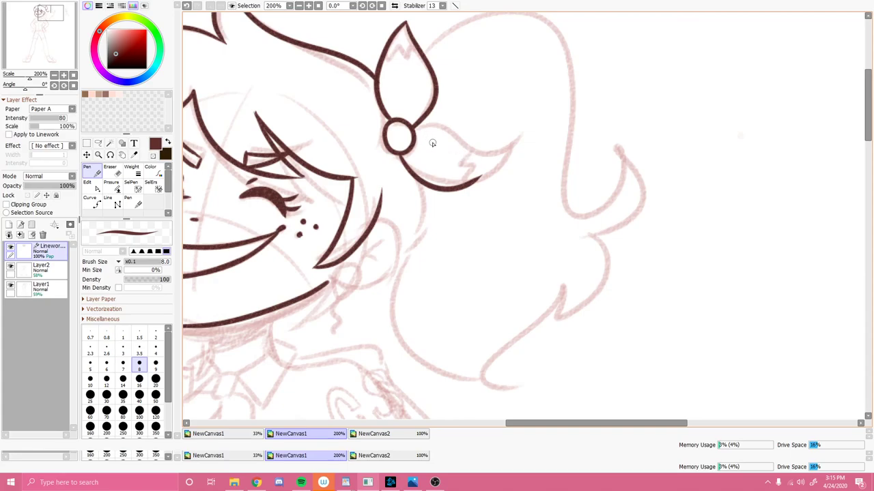
pyautogui.hotkey('ctrl', 'z')
pyautogui.moveTo(413, 125)
pyautogui.mouseDown()
pyautogui.moveTo(435, 127)
pyautogui.moveTo(505, 153)
pyautogui.mouseUp()
pyautogui.moveTo(399, 153)
pyautogui.mouseDown()
pyautogui.moveTo(422, 186)
pyautogui.moveTo(502, 156)
pyautogui.mouseUp()
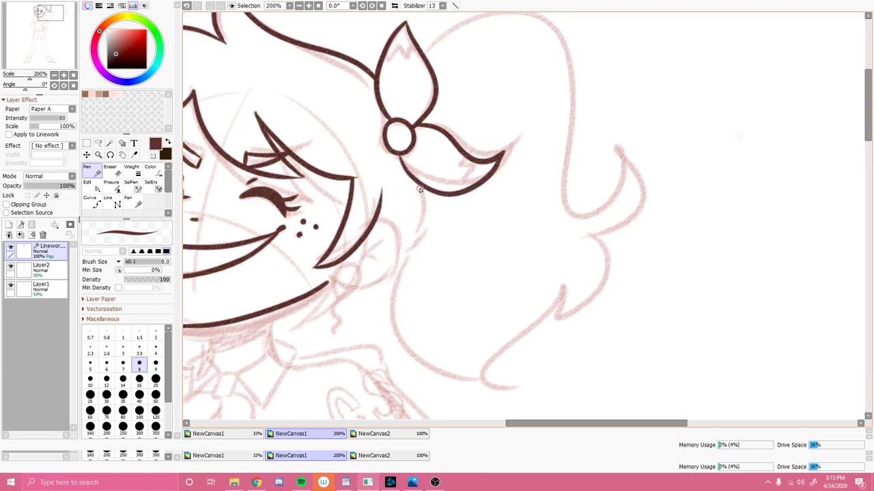
# Ink the curve of hair at the back of the head from the lower bow end toward the ear.
pyautogui.moveTo(422, 190); pyautogui.dragTo(402, 253)
pyautogui.hotkey('ctrl', 'z')
pyautogui.moveTo(418, 181); pyautogui.dragTo(399, 247)
# Ink the round earring with its wavy dangling tail and the outline of the right ear.
pyautogui.moveTo(49, 14); pyautogui.dragTo(44, 15)
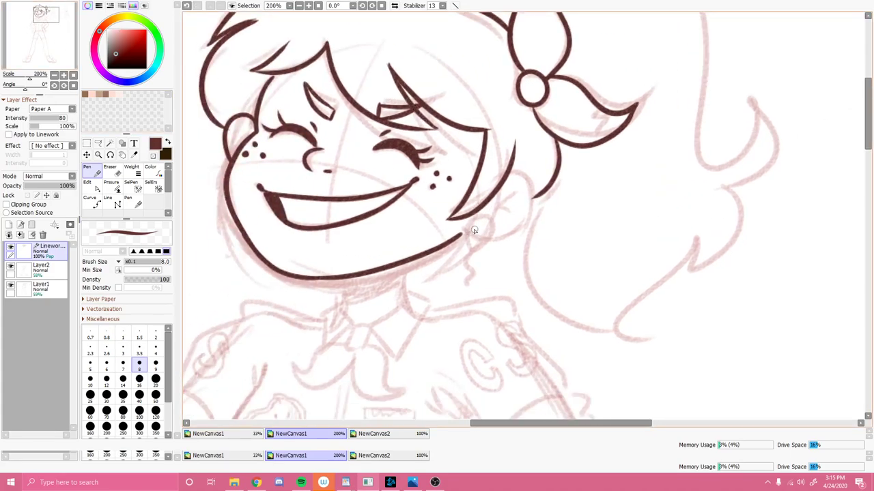
pyautogui.moveTo(469, 250)
pyautogui.mouseDown()
pyautogui.moveTo(472, 222)
pyautogui.moveTo(496, 221)
pyautogui.moveTo(475, 252)
pyautogui.moveTo(465, 222)
pyautogui.moveTo(487, 218)
pyautogui.moveTo(471, 251)
pyautogui.moveTo(485, 219)
pyautogui.moveTo(492, 242)
pyautogui.moveTo(468, 233)
pyautogui.moveTo(491, 218)
pyautogui.moveTo(479, 250)
pyautogui.moveTo(475, 212)
pyautogui.moveTo(487, 240)
pyautogui.moveTo(465, 280)
pyautogui.mouseUp()
pyautogui.hotkey('ctrl', 'z')
pyautogui.hotkey('ctrl', 'z')
pyautogui.hotkey('ctrl', 'z')
pyautogui.hotkey('ctrl', 'z')
pyautogui.moveTo(510, 170)
pyautogui.mouseDown()
pyautogui.moveTo(537, 214)
pyautogui.moveTo(497, 247)
pyautogui.mouseUp()
pyautogui.hotkey('ctrl', 'z')
pyautogui.moveTo(509, 169)
pyautogui.mouseDown()
pyautogui.moveTo(527, 219)
pyautogui.moveTo(488, 240)
pyautogui.mouseUp()
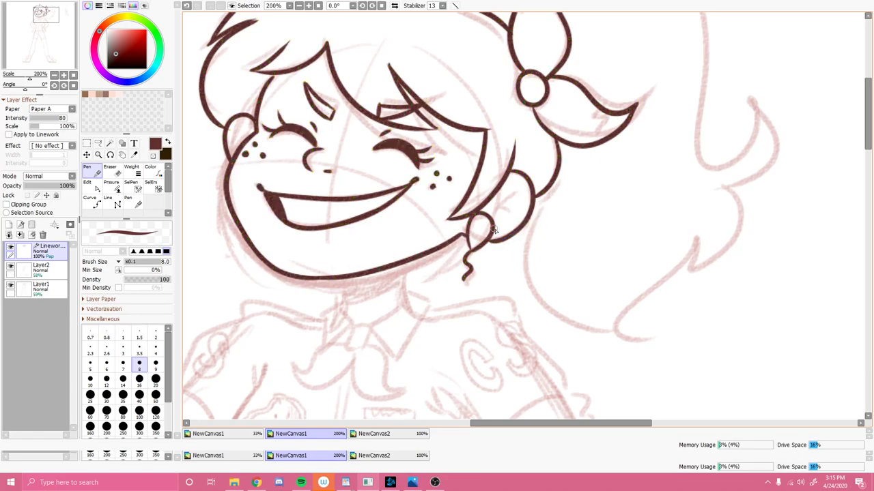
# Ink the inner fold of the right ear and both sides of the neck below the jaw.
pyautogui.moveTo(513, 195); pyautogui.dragTo(500, 209)
pyautogui.moveTo(402, 266); pyautogui.dragTo(402, 305)
pyautogui.moveTo(345, 280); pyautogui.dragTo(343, 314)
pyautogui.hotkey('ctrl', 'z')
pyautogui.moveTo(344, 279); pyautogui.dragTo(343, 311)
pyautogui.keyDown('ctrl'); pyautogui.click(402, 266); pyautogui.keyUp('ctrl')
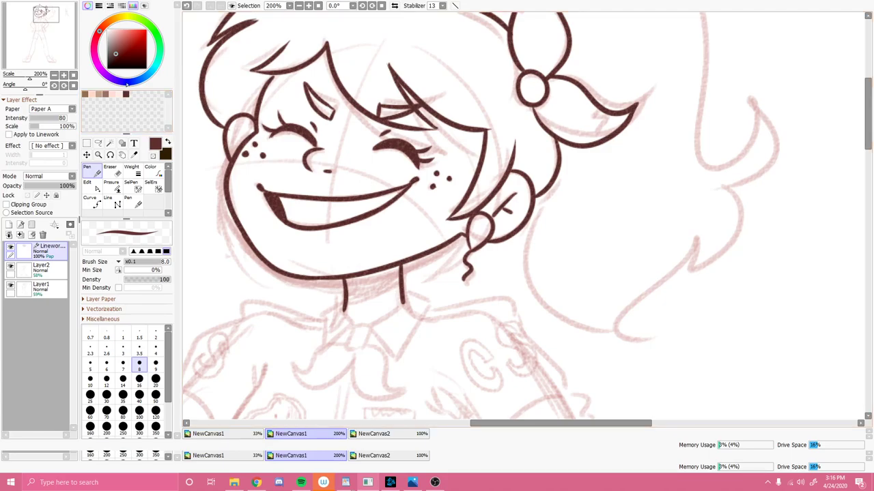
# Ink the ponytail's upper contour from the bow over and down into the outward-curling tip, redoing strokes that miss the sketch.
pyautogui.moveTo(61, 28); pyautogui.dragTo(46, 10)
pyautogui.moveTo(557, 74)
pyautogui.mouseDown()
pyautogui.moveTo(652, 48)
pyautogui.moveTo(711, 233)
pyautogui.moveTo(756, 192)
pyautogui.mouseUp()
pyautogui.hotkey('ctrl', 'z')
pyautogui.moveTo(560, 71)
pyautogui.mouseDown()
pyautogui.moveTo(678, 51)
pyautogui.moveTo(693, 234)
pyautogui.moveTo(743, 159)
pyautogui.moveTo(758, 176)
pyautogui.mouseUp()
pyautogui.hotkey('ctrl', 'z')
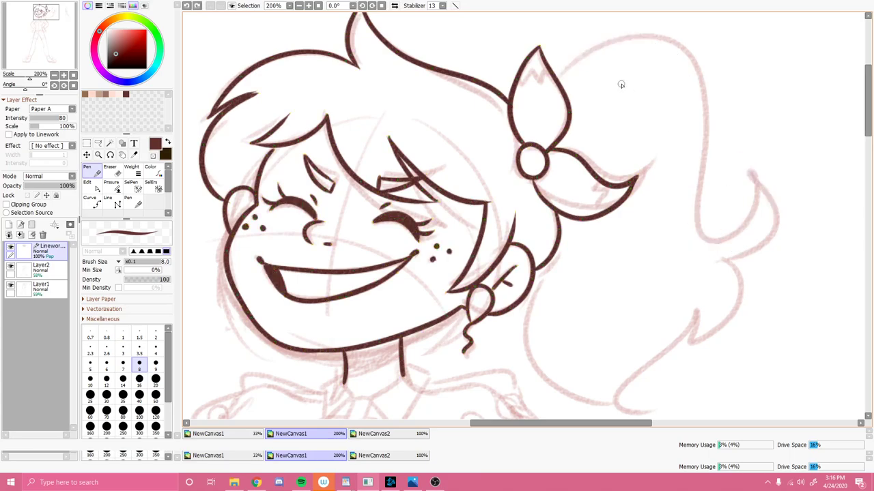
pyautogui.moveTo(562, 71); pyautogui.dragTo(707, 232)
pyautogui.hotkey('ctrl', 'z')
pyautogui.moveTo(561, 71)
pyautogui.mouseDown()
pyautogui.moveTo(666, 48)
pyautogui.moveTo(686, 182)
pyautogui.moveTo(747, 215)
pyautogui.moveTo(730, 166)
pyautogui.moveTo(769, 201)
pyautogui.moveTo(718, 256)
pyautogui.mouseUp()
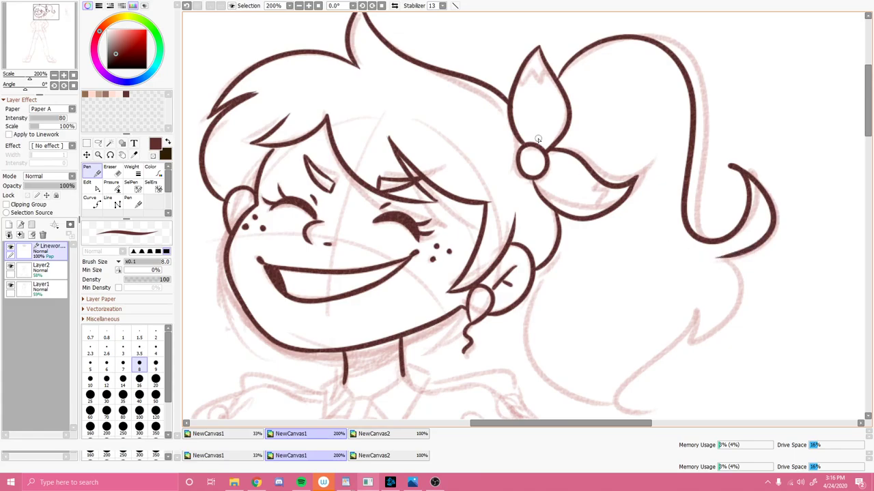
# Ink a zigzag stripe across each of the two ends of the hair bow.
pyautogui.moveTo(516, 105)
pyautogui.mouseDown()
pyautogui.moveTo(531, 89)
pyautogui.moveTo(544, 104)
pyautogui.moveTo(557, 94)
pyautogui.moveTo(522, 106)
pyautogui.moveTo(529, 91)
pyautogui.moveTo(542, 108)
pyautogui.moveTo(563, 98)
pyautogui.mouseUp()
pyautogui.hotkey('ctrl', 'z')
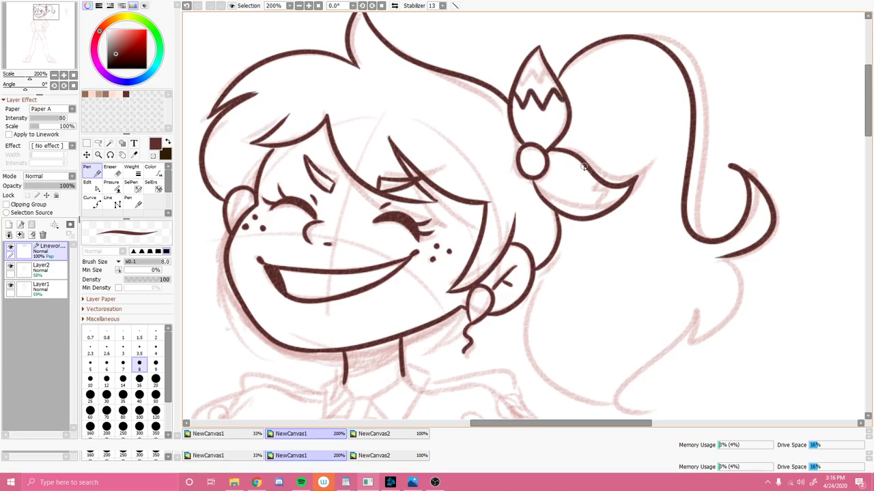
pyautogui.moveTo(564, 213)
pyautogui.mouseDown()
pyautogui.moveTo(562, 181)
pyautogui.moveTo(582, 194)
pyautogui.moveTo(568, 198)
pyautogui.moveTo(570, 179)
pyautogui.moveTo(582, 185)
pyautogui.moveTo(579, 171)
pyautogui.mouseUp()
pyautogui.hotkey('ctrl', 'z')
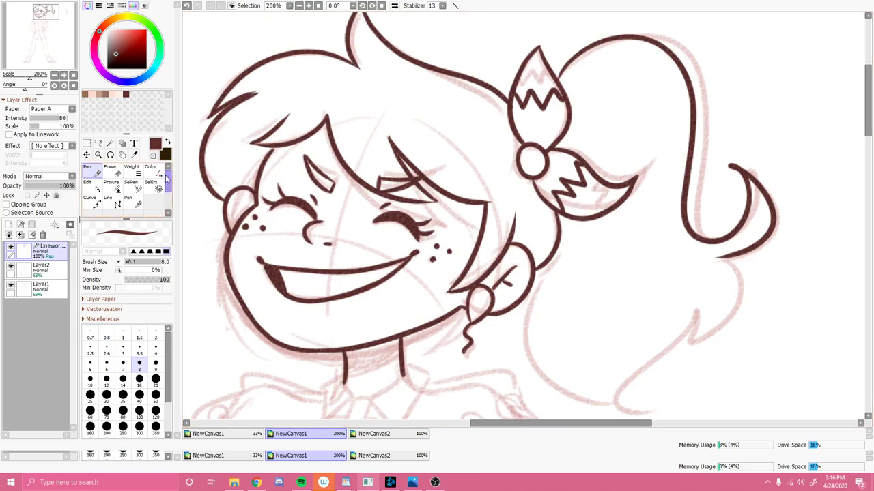
# Ink the ponytail's second outer curve below the curled tip, bringing it to a sharp point.
pyautogui.moveTo(53, 15); pyautogui.dragTo(56, 22)
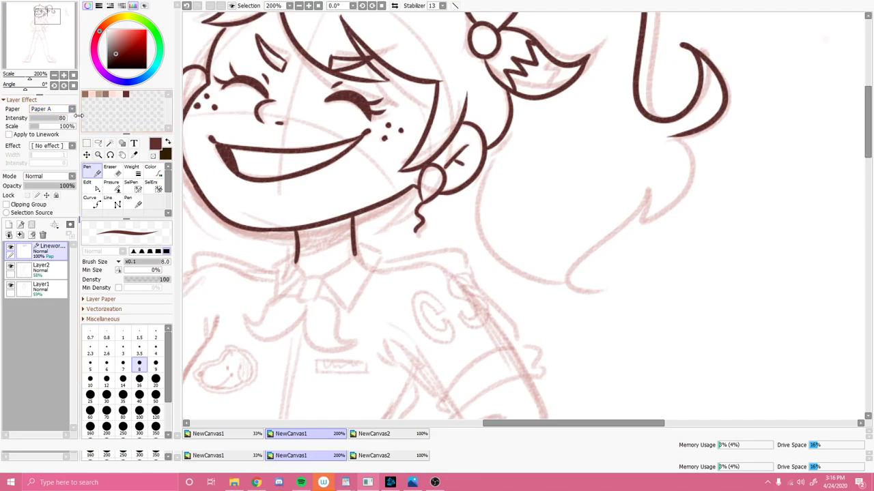
pyautogui.moveTo(673, 137)
pyautogui.mouseDown()
pyautogui.moveTo(694, 190)
pyautogui.moveTo(654, 230)
pyautogui.mouseUp()
pyautogui.moveTo(648, 225); pyautogui.dragTo(653, 181)
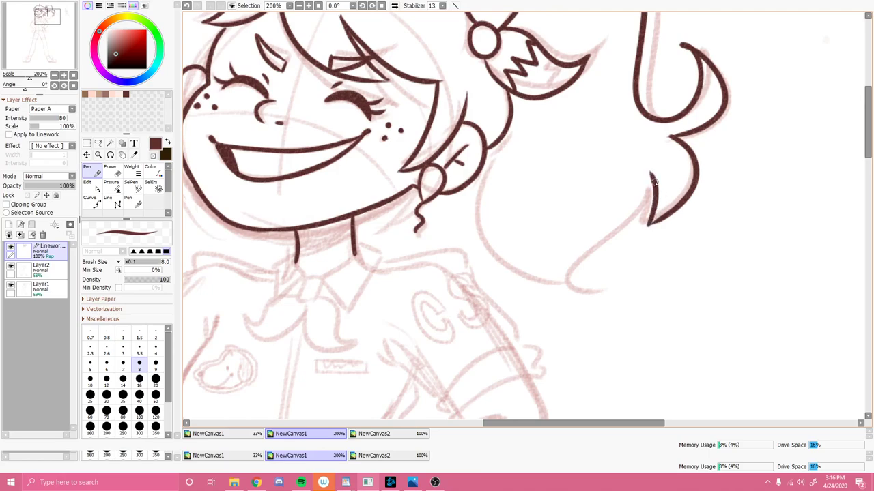
pyautogui.hotkey('ctrl', 'z')
pyautogui.moveTo(650, 223)
pyautogui.mouseDown()
pyautogui.moveTo(647, 169)
pyautogui.moveTo(645, 222)
pyautogui.mouseUp()
pyautogui.hotkey('ctrl', 'z')
pyautogui.hotkey('ctrl', 'z')
# Ink the lower ponytail from the notch down to its bottom tip and the inner edge from behind the ear.
pyautogui.moveTo(647, 173)
pyautogui.mouseDown()
pyautogui.moveTo(651, 226)
pyautogui.moveTo(645, 166)
pyautogui.mouseUp()
pyautogui.hotkey('ctrl', 'z')
pyautogui.moveTo(646, 168)
pyautogui.mouseDown()
pyautogui.moveTo(637, 200)
pyautogui.moveTo(578, 262)
pyautogui.moveTo(599, 298)
pyautogui.mouseUp()
pyautogui.moveTo(475, 184)
pyautogui.mouseDown()
pyautogui.moveTo(519, 260)
pyautogui.moveTo(598, 301)
pyautogui.mouseUp()
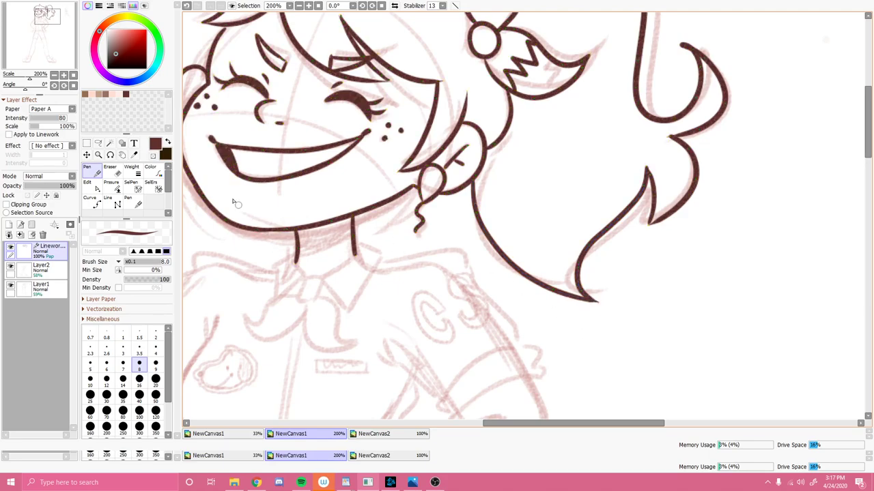
# Ink the neckerchief's knot and both edges of its longer, ponytail-side tail down to a pointed tip.
pyautogui.moveTo(51, 14); pyautogui.dragTo(46, 14)
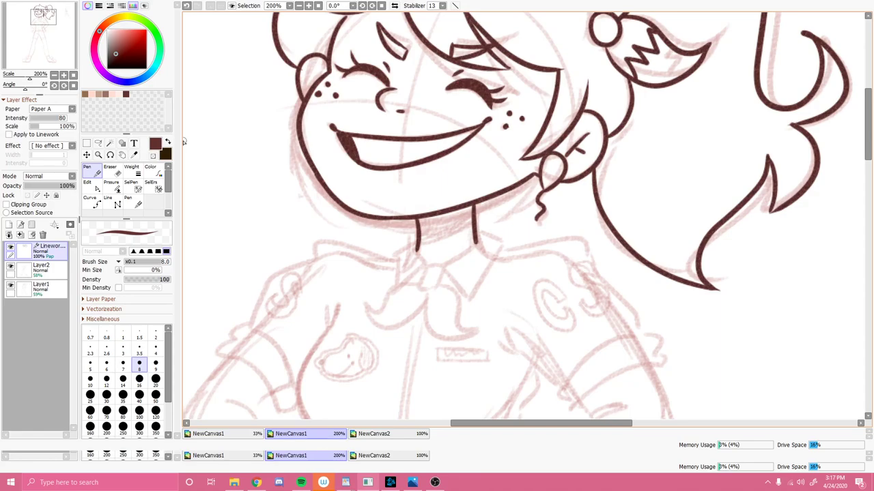
pyautogui.moveTo(423, 263)
pyautogui.mouseDown()
pyautogui.moveTo(445, 265)
pyautogui.moveTo(435, 288)
pyautogui.moveTo(423, 285)
pyautogui.moveTo(438, 287)
pyautogui.mouseUp()
pyautogui.hotkey('ctrl', 'z')
pyautogui.moveTo(485, 347)
pyautogui.mouseDown()
pyautogui.moveTo(437, 263)
pyautogui.moveTo(463, 249)
pyautogui.mouseUp()
pyautogui.moveTo(421, 190); pyautogui.dragTo(452, 262)
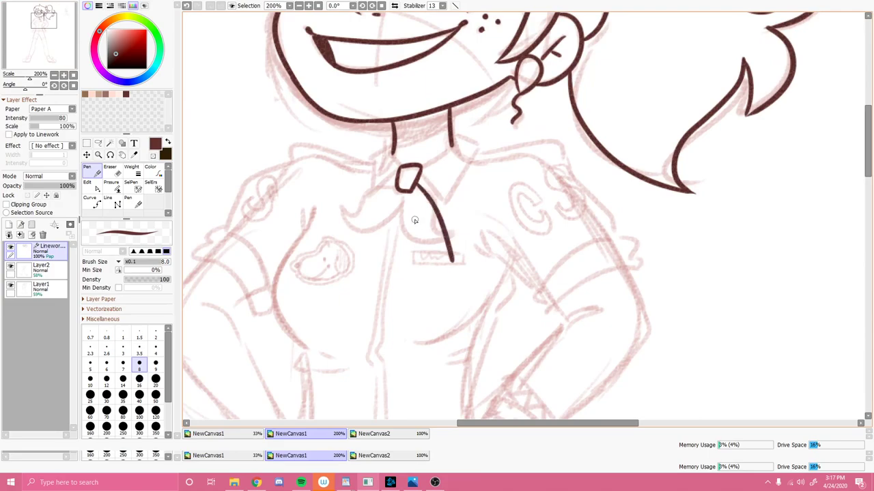
pyautogui.moveTo(405, 192)
pyautogui.mouseDown()
pyautogui.moveTo(422, 242)
pyautogui.moveTo(451, 263)
pyautogui.mouseUp()
pyautogui.press('ctrl')
# Ink the neckerchief's shorter tail, redoing its edges and refining them so they meet in a sharp tip.
pyautogui.moveTo(405, 193); pyautogui.dragTo(353, 249)
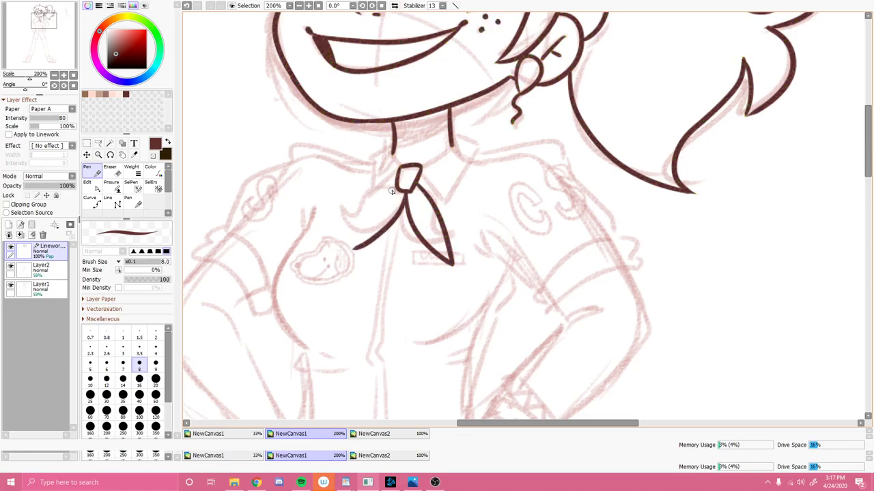
pyautogui.hotkey('ctrl', 'z')
pyautogui.moveTo(398, 182); pyautogui.dragTo(352, 251)
pyautogui.hotkey('ctrl', 'z')
pyautogui.moveTo(395, 183); pyautogui.dragTo(356, 248)
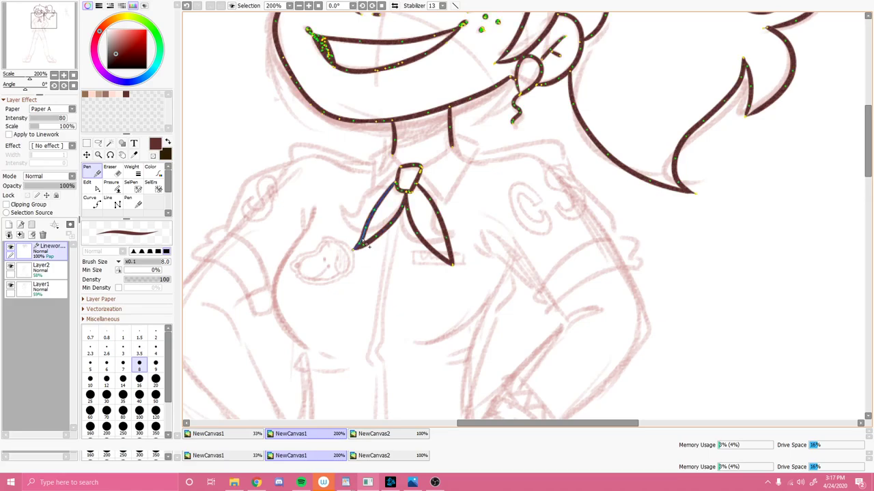
pyautogui.moveTo(360, 241); pyautogui.dragTo(360, 242)
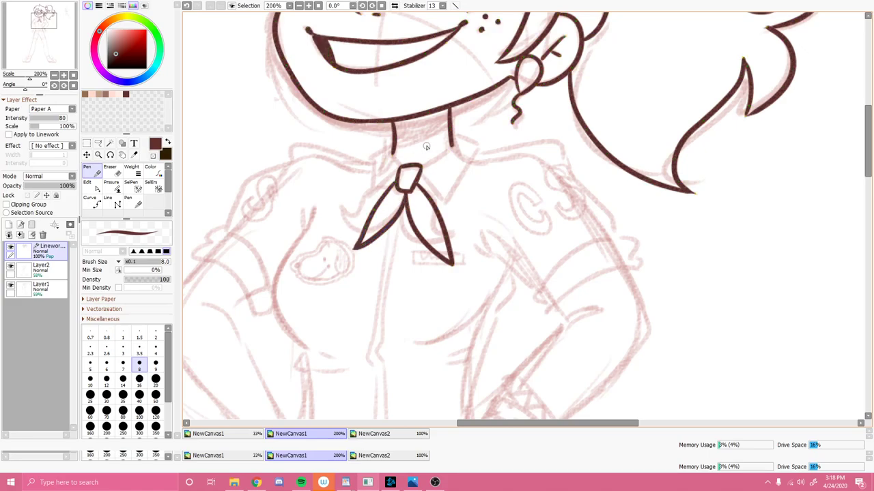
# Ink both pointed shirt collar flaps around the neck, redoing strokes that miss on the side away from the ponytail.
pyautogui.moveTo(422, 172); pyautogui.dragTo(447, 208)
pyautogui.moveTo(451, 145)
pyautogui.mouseDown()
pyautogui.moveTo(428, 159)
pyautogui.moveTo(468, 147)
pyautogui.moveTo(451, 207)
pyautogui.moveTo(461, 186)
pyautogui.mouseUp()
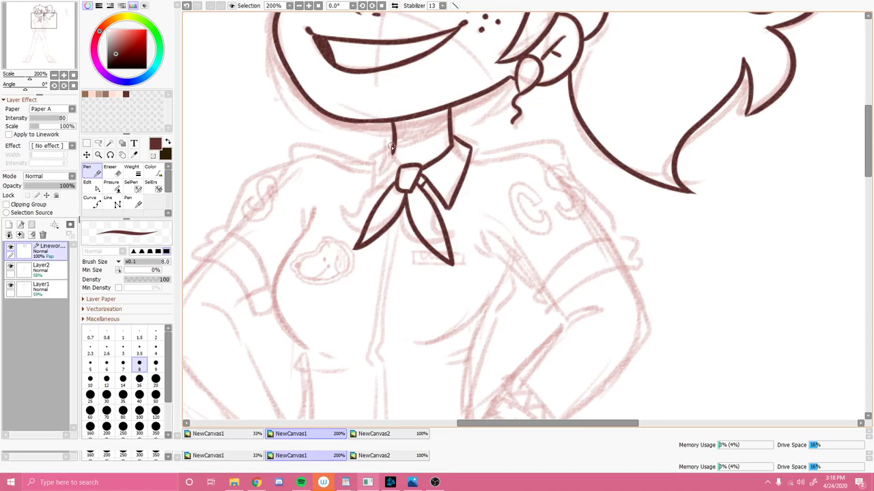
pyautogui.moveTo(391, 151); pyautogui.dragTo(401, 165)
pyautogui.moveTo(393, 142); pyautogui.dragTo(374, 194)
pyautogui.hotkey('ctrl', 'z')
pyautogui.moveTo(375, 192); pyautogui.dragTo(399, 177)
pyautogui.hotkey('ctrl', 'z')
# Ink short fold creases on the neckerchief tails just below the knot, undoing the stray strokes.
pyautogui.moveTo(413, 194)
pyautogui.mouseDown()
pyautogui.moveTo(424, 215)
pyautogui.moveTo(384, 212)
pyautogui.moveTo(423, 210)
pyautogui.moveTo(386, 205)
pyautogui.mouseUp()
pyautogui.hotkey('ctrl', 'z')
pyautogui.hotkey('ctrl', 'z')
pyautogui.hotkey('ctrl', 'z')
# Ink the ponytail-side shoulder from the collar outward and the sleeve's outer contour down to the cuff.
pyautogui.moveTo(46, 21); pyautogui.dragTo(47, 23)
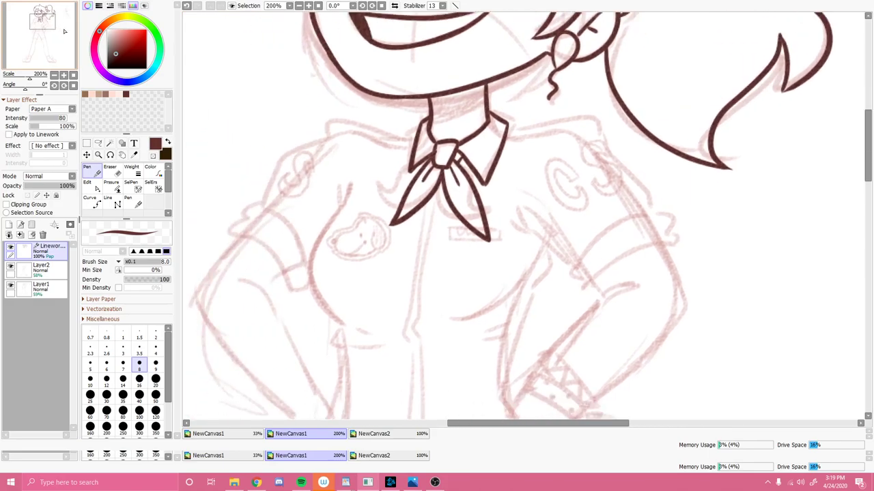
pyautogui.moveTo(508, 127)
pyautogui.mouseDown()
pyautogui.moveTo(580, 115)
pyautogui.moveTo(613, 126)
pyautogui.moveTo(614, 149)
pyautogui.moveTo(600, 136)
pyautogui.moveTo(647, 196)
pyautogui.mouseUp()
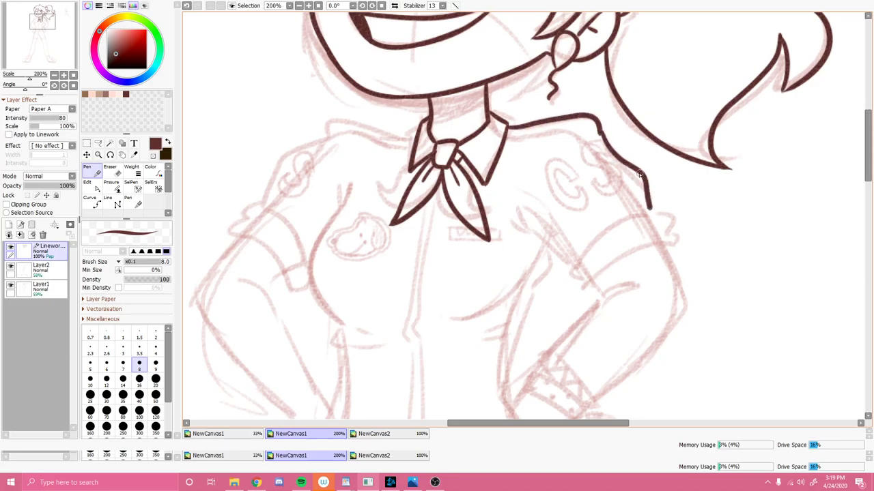
pyautogui.hotkey('ctrl', 'z')
pyautogui.moveTo(600, 136)
pyautogui.mouseDown()
pyautogui.moveTo(644, 178)
pyautogui.moveTo(649, 213)
pyautogui.mouseUp()
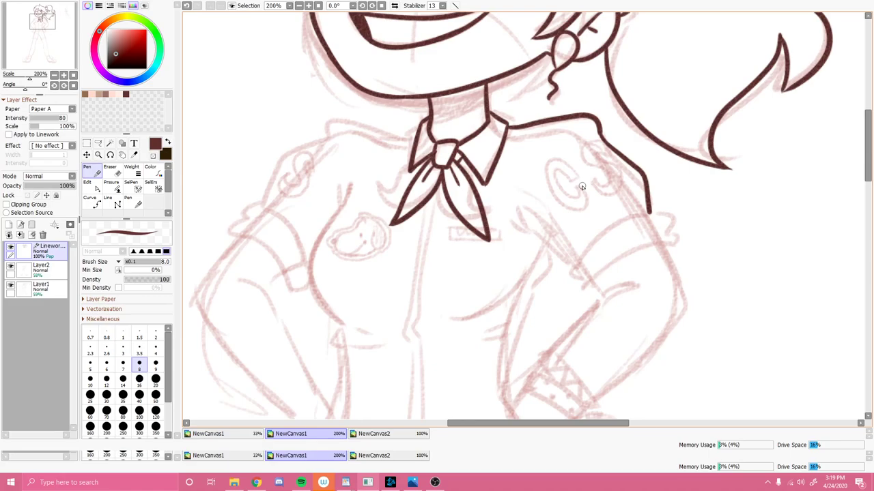
# Ink the ponytail-side sleeve's inner contour from the armpit to the cuff, redoing it until it fits and adding a crease.
pyautogui.moveTo(528, 208)
pyautogui.mouseDown()
pyautogui.moveTo(530, 230)
pyautogui.moveTo(574, 263)
pyautogui.mouseUp()
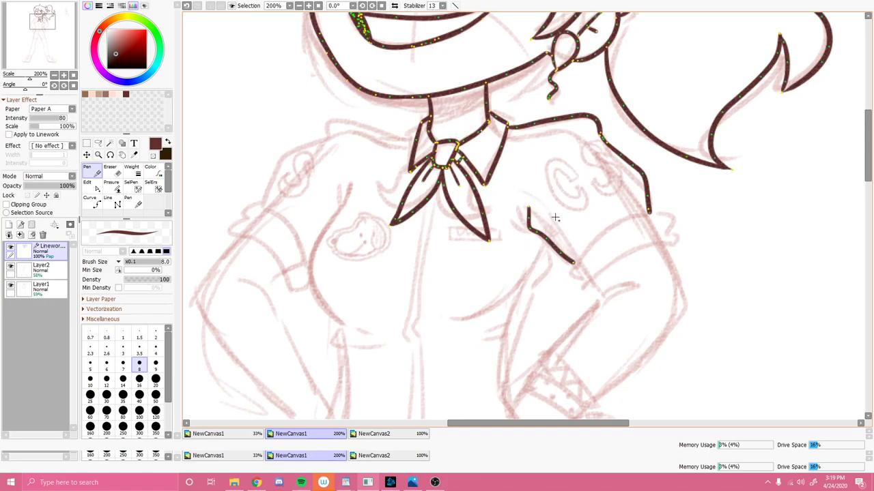
pyautogui.hotkey('ctrl', 'z')
pyautogui.moveTo(527, 209); pyautogui.dragTo(576, 263)
pyautogui.hotkey('ctrl', 'z')
pyautogui.moveTo(529, 215)
pyautogui.mouseDown()
pyautogui.moveTo(546, 242)
pyautogui.moveTo(578, 262)
pyautogui.mouseUp()
pyautogui.hotkey('ctrl', 'z')
pyautogui.moveTo(535, 223)
pyautogui.mouseDown()
pyautogui.moveTo(550, 254)
pyautogui.moveTo(573, 264)
pyautogui.mouseUp()
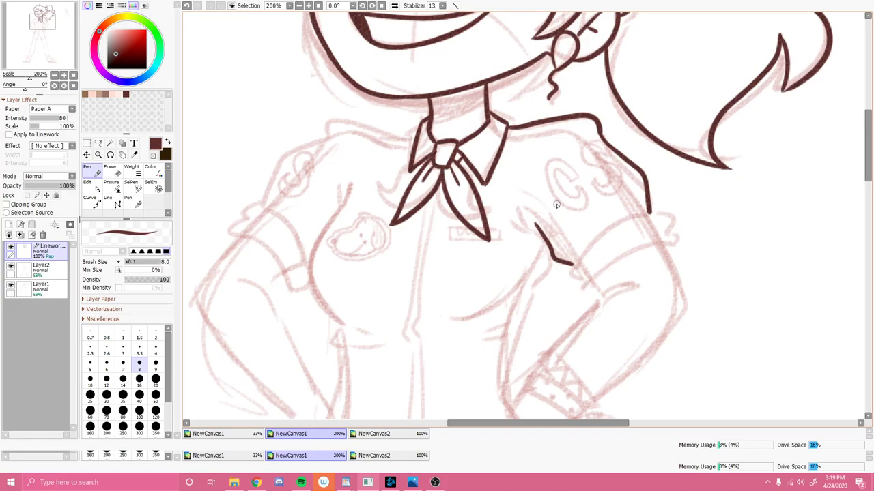
pyautogui.moveTo(530, 208); pyautogui.dragTo(539, 233)
# Ink the rolled cuff of the ponytail-side sleeve with its upper and lower edges, rounded ends and fold creases.
pyautogui.moveTo(572, 264); pyautogui.dragTo(651, 213)
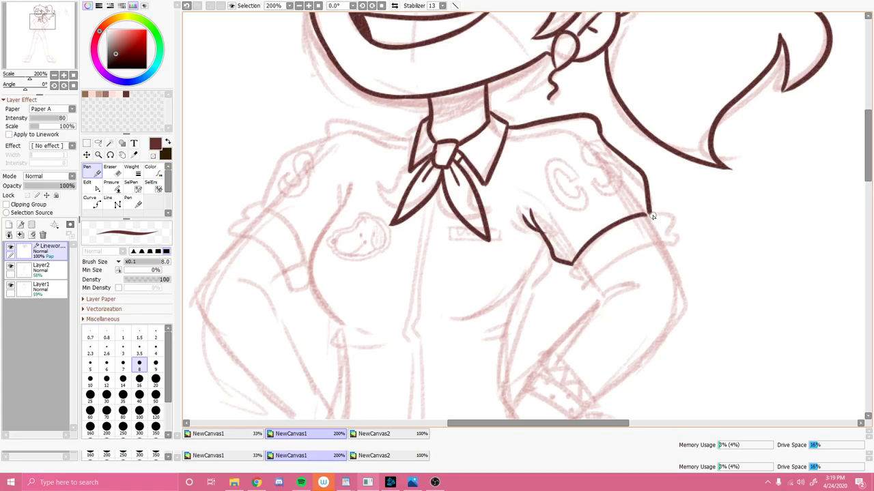
pyautogui.moveTo(570, 259)
pyautogui.mouseDown()
pyautogui.moveTo(586, 291)
pyautogui.moveTo(594, 282)
pyautogui.mouseUp()
pyautogui.hotkey('ctrl', 'z')
pyautogui.moveTo(580, 279)
pyautogui.mouseDown()
pyautogui.moveTo(596, 282)
pyautogui.moveTo(608, 266)
pyautogui.moveTo(669, 247)
pyautogui.mouseUp()
pyautogui.hotkey('ctrl', 'z')
pyautogui.moveTo(592, 285)
pyautogui.mouseDown()
pyautogui.moveTo(638, 250)
pyautogui.moveTo(668, 252)
pyautogui.moveTo(652, 246)
pyautogui.mouseUp()
pyautogui.press('ctrl')
pyautogui.moveTo(640, 251); pyautogui.dragTo(641, 250)
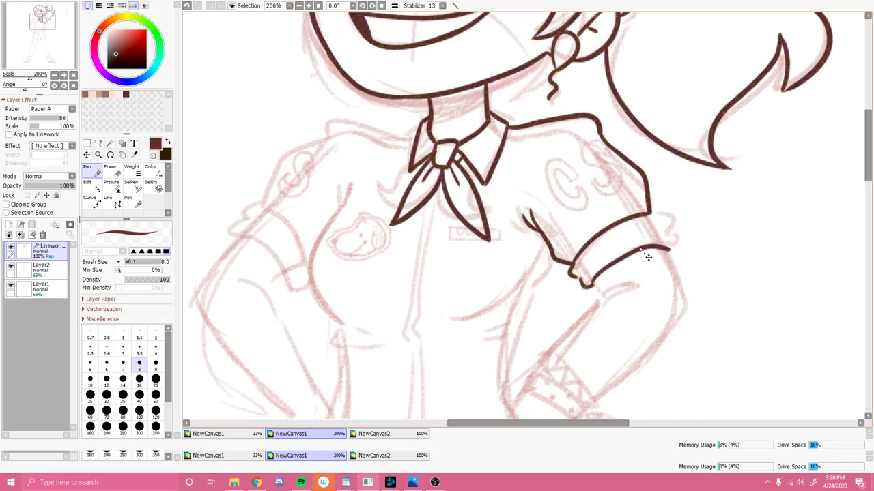
pyautogui.moveTo(649, 214)
pyautogui.mouseDown()
pyautogui.moveTo(672, 226)
pyautogui.moveTo(672, 249)
pyautogui.mouseUp()
pyautogui.moveTo(584, 271); pyautogui.dragTo(615, 250)
pyautogui.moveTo(666, 228); pyautogui.dragTo(647, 236)
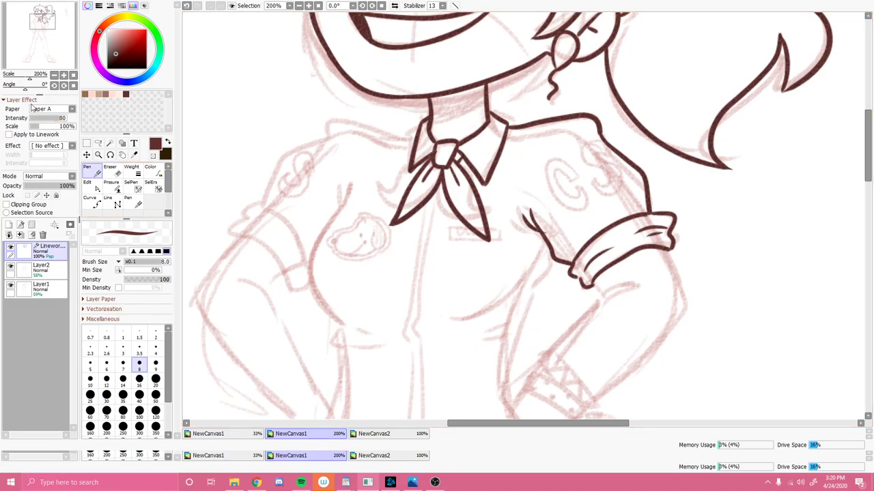
# Ink the opposite shoulder, the sleeve's outer contour and its rolled cuff, redoing the shoulder line.
pyautogui.moveTo(419, 135); pyautogui.dragTo(328, 125)
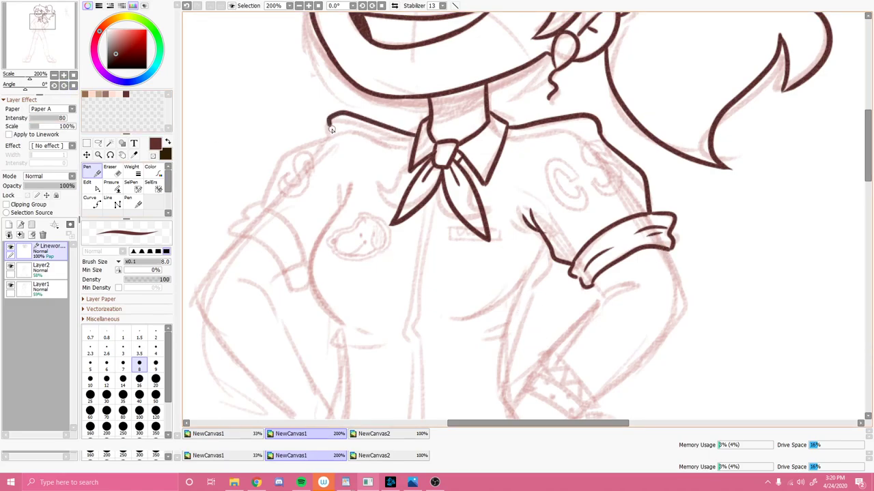
pyautogui.hotkey('ctrl', 'z')
pyautogui.moveTo(417, 140)
pyautogui.mouseDown()
pyautogui.moveTo(326, 123)
pyautogui.moveTo(326, 132)
pyautogui.mouseUp()
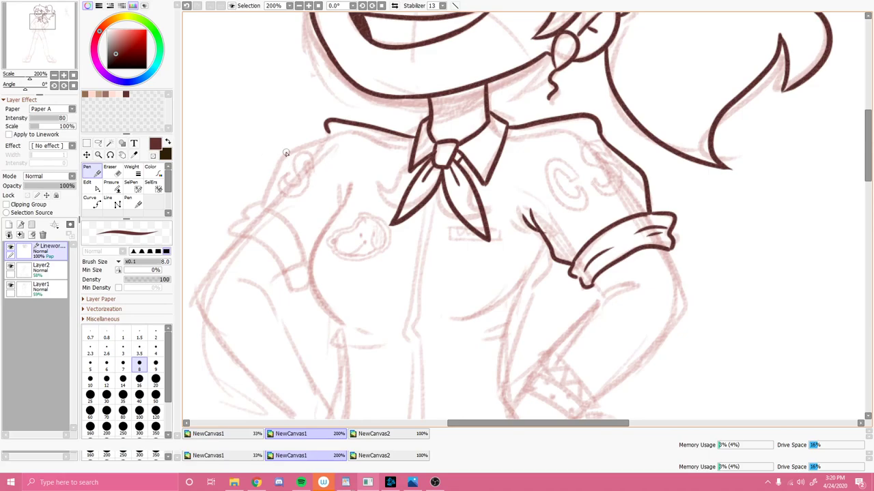
pyautogui.moveTo(327, 134)
pyautogui.mouseDown()
pyautogui.moveTo(282, 163)
pyautogui.moveTo(265, 211)
pyautogui.moveTo(302, 145)
pyautogui.moveTo(273, 176)
pyautogui.moveTo(266, 207)
pyautogui.moveTo(311, 263)
pyautogui.mouseUp()
pyautogui.hotkey('ctrl', 'z')
pyautogui.moveTo(270, 208)
pyautogui.mouseDown()
pyautogui.moveTo(247, 210)
pyautogui.moveTo(235, 227)
pyautogui.moveTo(279, 262)
pyautogui.moveTo(296, 299)
pyautogui.moveTo(307, 287)
pyautogui.mouseUp()
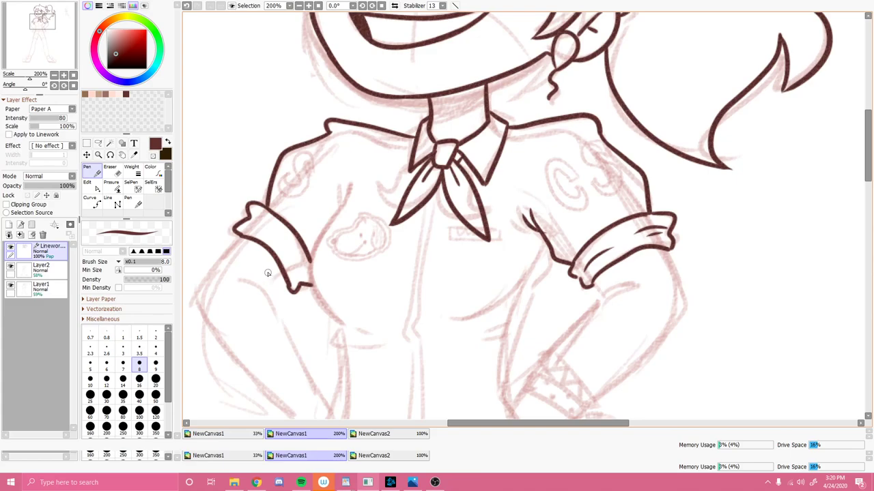
# Ink the shirt's chest contour beside the opposite sleeve and the matching curve under the ponytail-side chest.
pyautogui.moveTo(352, 183); pyautogui.dragTo(320, 300)
pyautogui.hotkey('ctrl', 'z')
pyautogui.moveTo(351, 186)
pyautogui.mouseDown()
pyautogui.moveTo(311, 288)
pyautogui.moveTo(333, 331)
pyautogui.mouseUp()
pyautogui.hotkey('ctrl', 'z')
pyautogui.moveTo(351, 186)
pyautogui.mouseDown()
pyautogui.moveTo(316, 239)
pyautogui.moveTo(344, 322)
pyautogui.mouseUp()
pyautogui.keyDown('ctrl'); pyautogui.moveTo(314, 277); pyautogui.dragTo(310, 276); pyautogui.keyUp('ctrl')
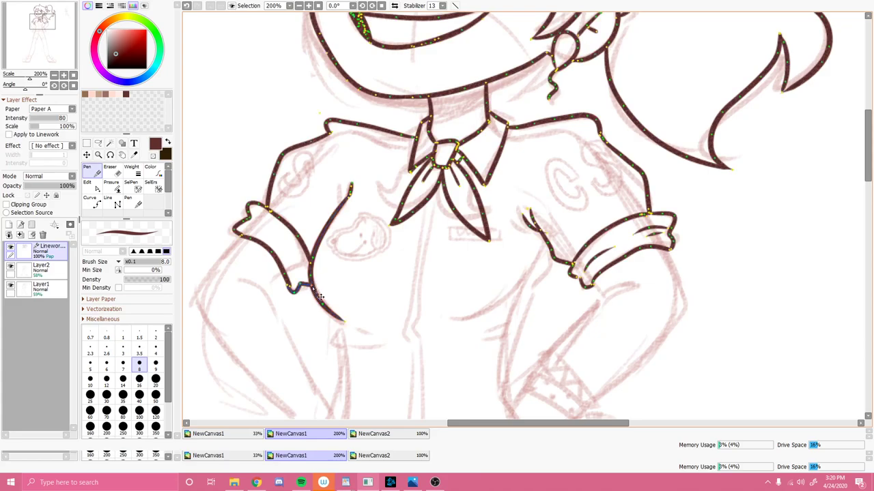
pyautogui.moveTo(452, 318); pyautogui.dragTo(523, 283)
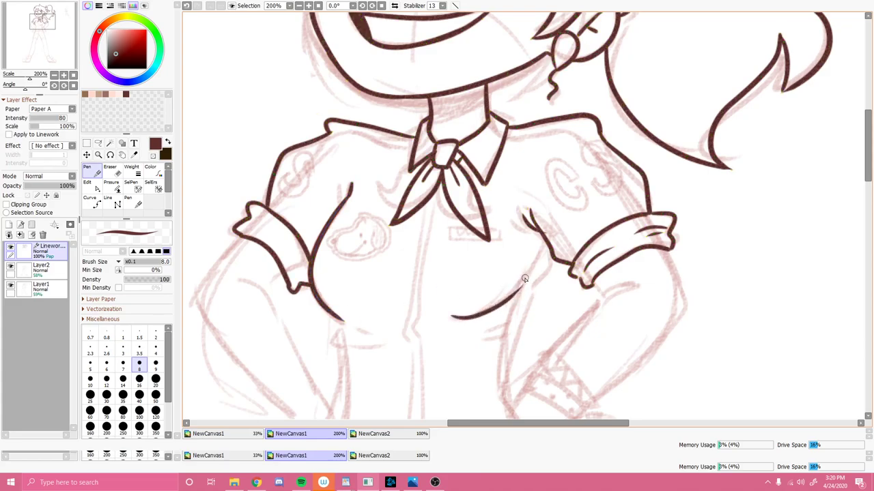
# Add fold creases to the opposite cuff and ink the rectangular name tag behind the neckerchief tip.
pyautogui.moveTo(253, 216); pyautogui.dragTo(272, 232)
pyautogui.moveTo(295, 261); pyautogui.dragTo(297, 273)
pyautogui.moveTo(449, 239)
pyautogui.mouseDown()
pyautogui.moveTo(450, 231)
pyautogui.moveTo(501, 243)
pyautogui.mouseUp()
pyautogui.moveTo(449, 228)
pyautogui.mouseDown()
pyautogui.moveTo(502, 228)
pyautogui.moveTo(502, 243)
pyautogui.mouseUp()
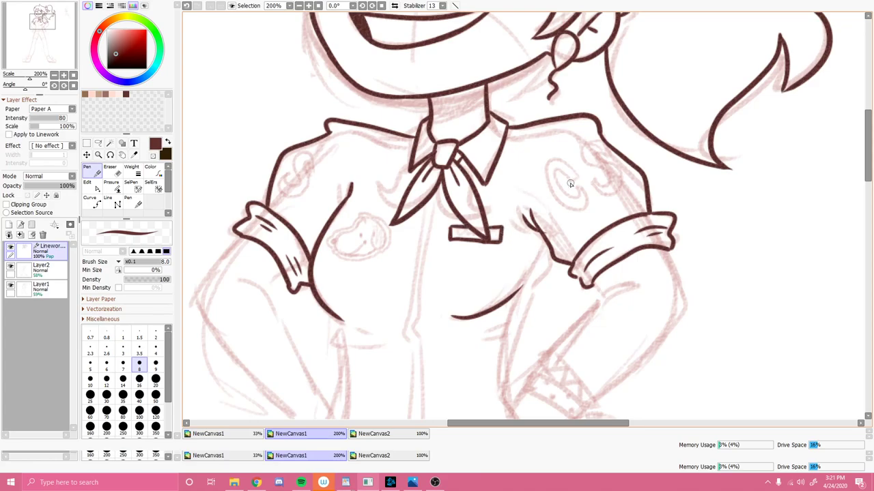
# Ink the outlined letters C and S on the ponytail-side upper sleeve, undoing strokes that miss the sketch.
pyautogui.moveTo(581, 174)
pyautogui.mouseDown()
pyautogui.moveTo(560, 157)
pyautogui.moveTo(550, 171)
pyautogui.moveTo(562, 200)
pyautogui.moveTo(587, 210)
pyautogui.moveTo(592, 197)
pyautogui.moveTo(572, 175)
pyautogui.moveTo(578, 170)
pyautogui.moveTo(549, 160)
pyautogui.moveTo(555, 202)
pyautogui.moveTo(592, 202)
pyautogui.moveTo(561, 170)
pyautogui.moveTo(555, 180)
pyautogui.moveTo(585, 183)
pyautogui.mouseUp()
pyautogui.hotkey('ctrl', 'z')
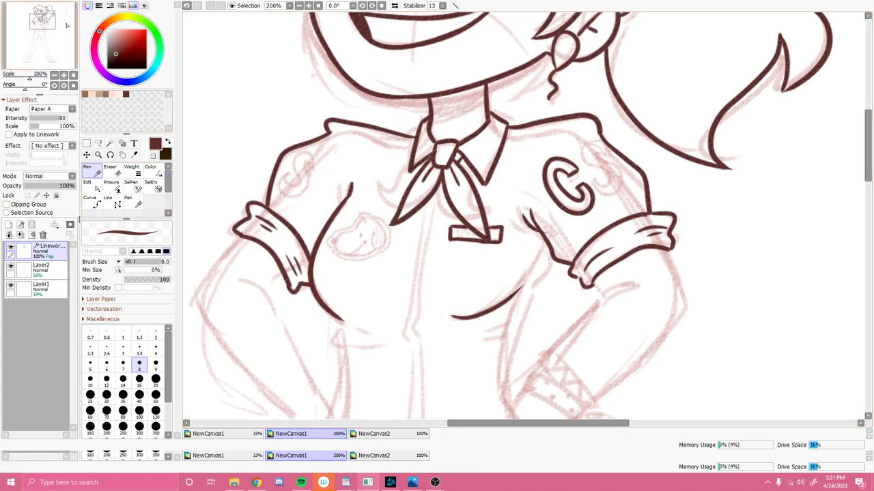
pyautogui.moveTo(41, 22); pyautogui.dragTo(45, 24)
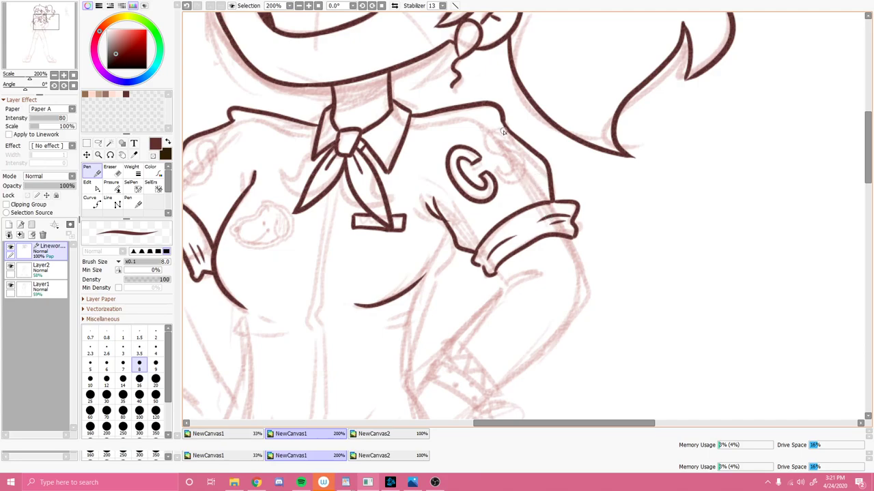
pyautogui.moveTo(504, 130)
pyautogui.mouseDown()
pyautogui.moveTo(496, 156)
pyautogui.moveTo(516, 166)
pyautogui.mouseUp()
pyautogui.hotkey('ctrl', 'z')
pyautogui.moveTo(505, 127)
pyautogui.mouseDown()
pyautogui.moveTo(516, 164)
pyautogui.moveTo(497, 167)
pyautogui.moveTo(501, 177)
pyautogui.moveTo(518, 180)
pyautogui.moveTo(522, 169)
pyautogui.moveTo(498, 174)
pyautogui.moveTo(523, 174)
pyautogui.moveTo(502, 137)
pyautogui.mouseUp()
pyautogui.hotkey('ctrl', 'z')
pyautogui.hotkey('ctrl', 'z')
pyautogui.hotkey('ctrl', 'z')
# Fine-tune the outline of the letter S beside the ponytail-side sleeve edge.
pyautogui.press('ctrl')
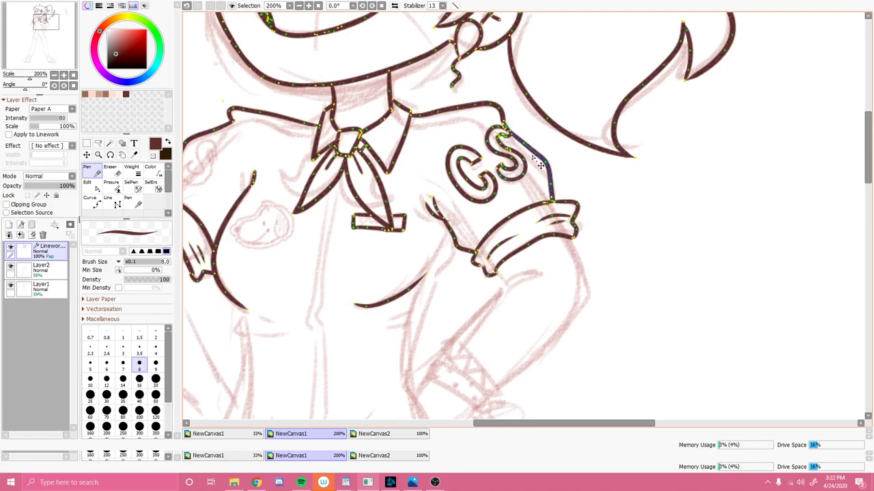
pyautogui.press('ctrl')
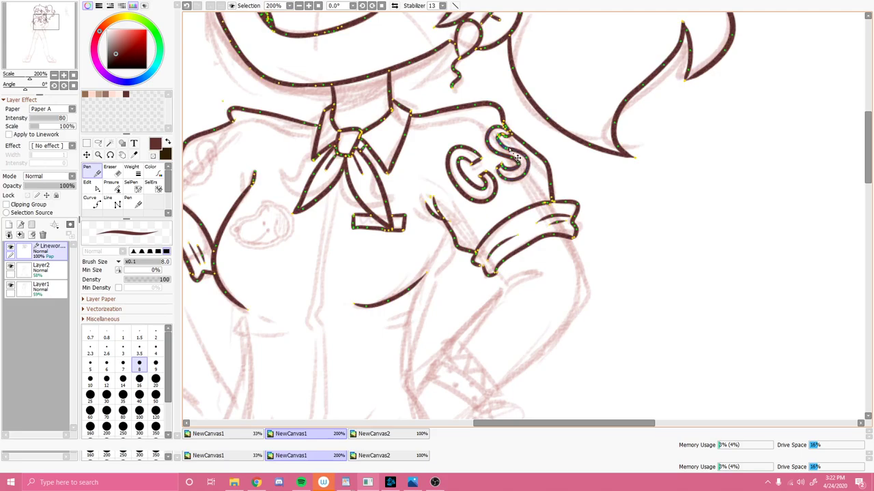
pyautogui.press('ctrl')
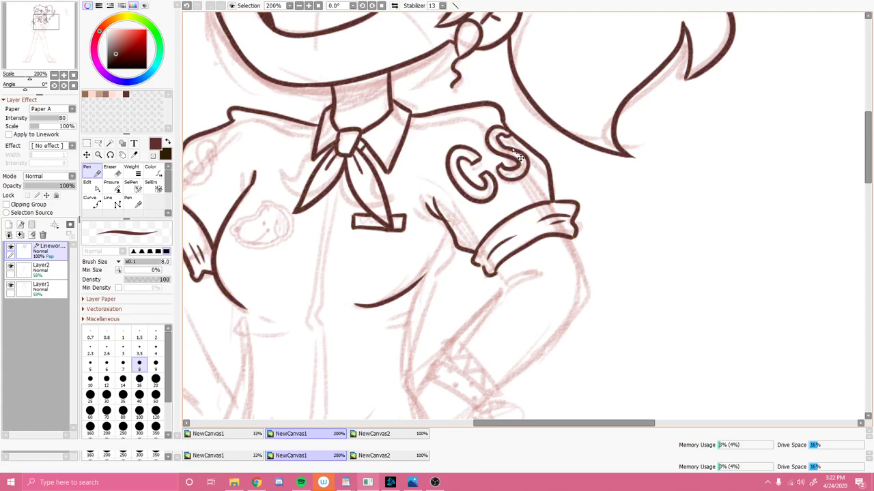
pyautogui.press('ctrl')
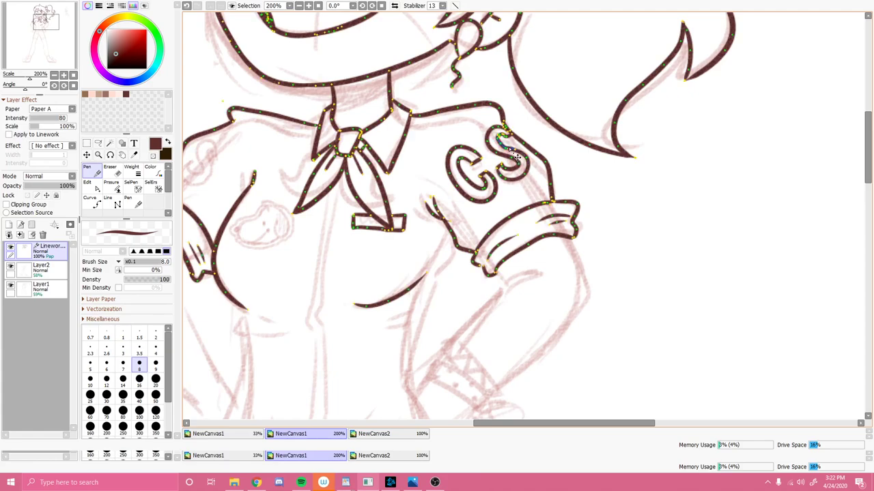
pyautogui.press('ctrl')
pyautogui.press('ctrl')
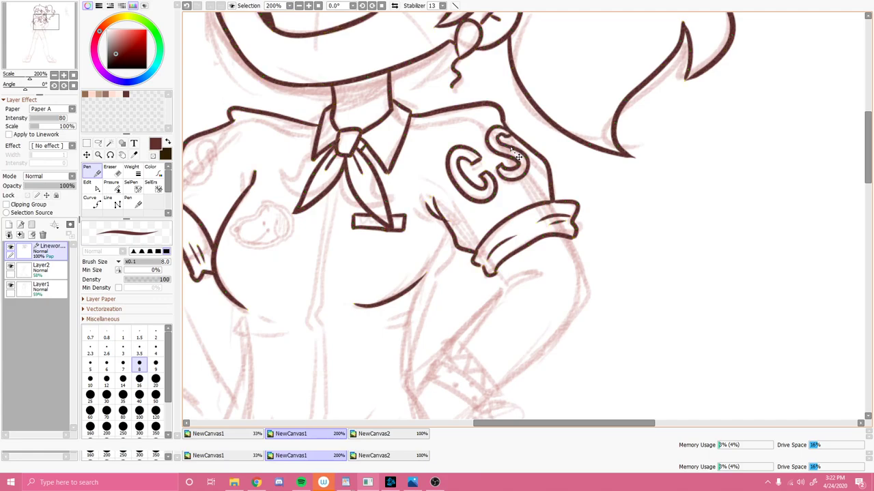
pyautogui.press('ctrl')
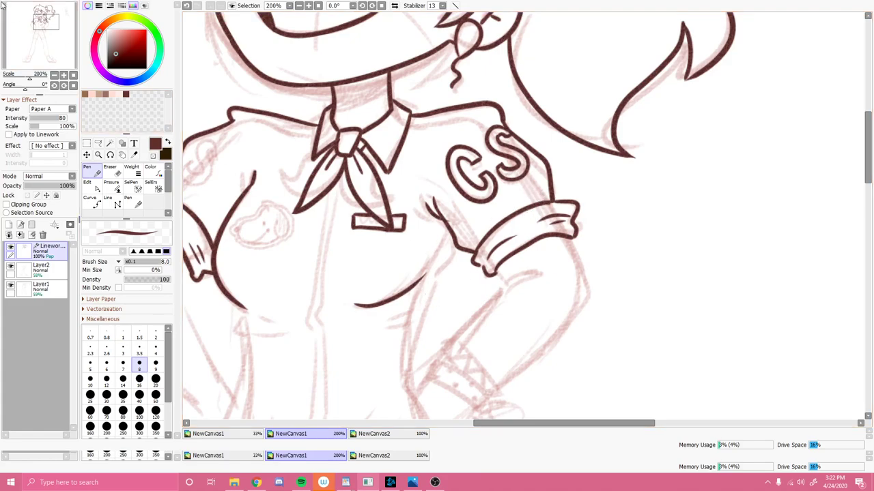
# Ink the small shirt fold below the chest and the ponytail-side torso line from the armpit to the waist notch.
pyautogui.moveTo(53, 23); pyautogui.dragTo(51, 27)
pyautogui.moveTo(287, 222); pyautogui.dragTo(295, 246)
pyautogui.moveTo(506, 170); pyautogui.dragTo(482, 201)
pyautogui.hotkey('ctrl', 'z')
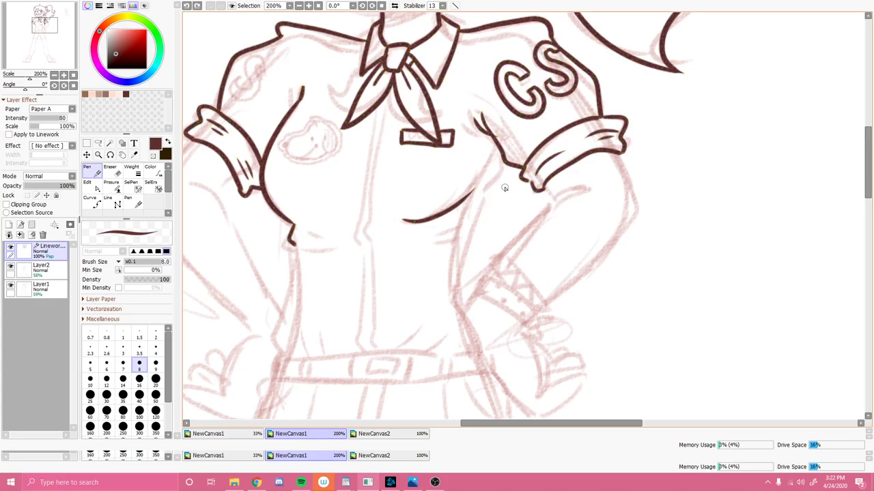
pyautogui.moveTo(497, 145)
pyautogui.mouseDown()
pyautogui.moveTo(498, 177)
pyautogui.moveTo(484, 194)
pyautogui.moveTo(491, 201)
pyautogui.moveTo(486, 195)
pyautogui.moveTo(452, 281)
pyautogui.mouseUp()
pyautogui.hotkey('ctrl', 'z')
pyautogui.hotkey('ctrl', 'z')
pyautogui.moveTo(486, 194); pyautogui.dragTo(462, 305)
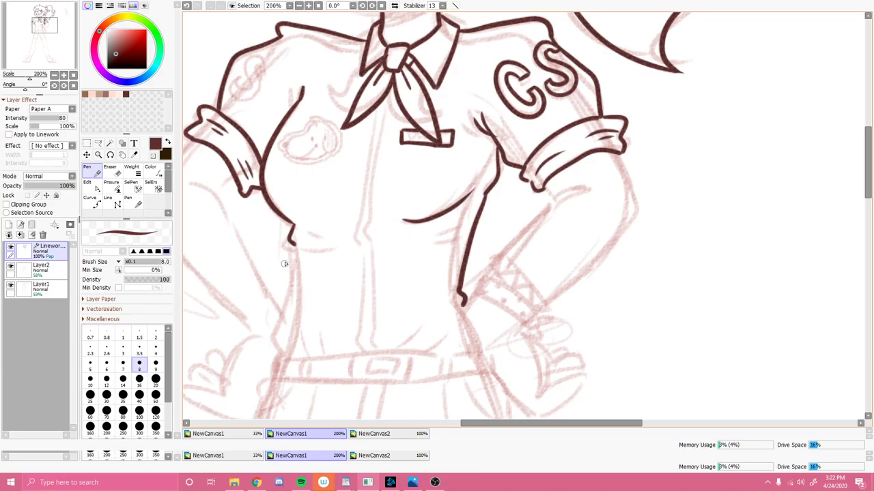
# Extend both side contours of the shirt down to the top of the belt.
pyautogui.moveTo(295, 247); pyautogui.dragTo(284, 357)
pyautogui.moveTo(464, 308); pyautogui.dragTo(474, 353)
pyautogui.hotkey('ctrl', 'z')
pyautogui.moveTo(464, 308); pyautogui.dragTo(472, 351)
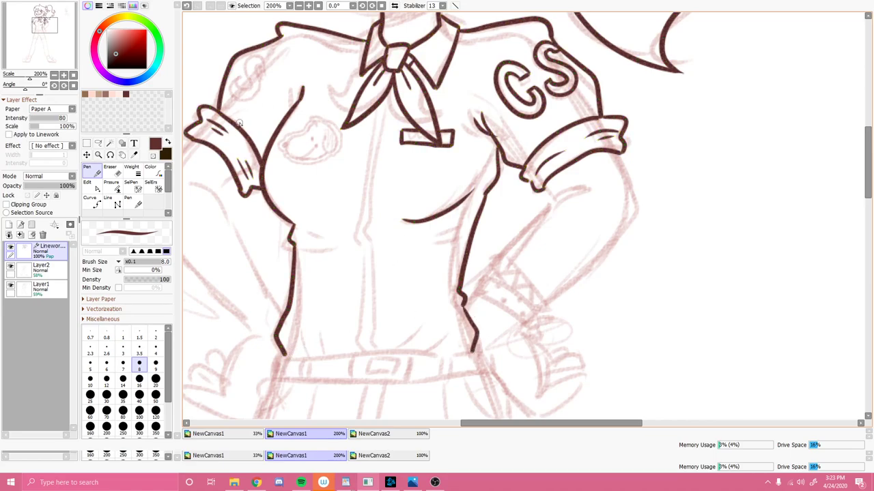
# Ink an outlined letter S on the opposite sleeve and add a short crease at the top of the chest line.
pyautogui.moveTo(260, 76)
pyautogui.mouseDown()
pyautogui.moveTo(268, 65)
pyautogui.moveTo(254, 55)
pyautogui.moveTo(232, 91)
pyautogui.moveTo(256, 88)
pyautogui.moveTo(256, 68)
pyautogui.moveTo(268, 75)
pyautogui.mouseUp()
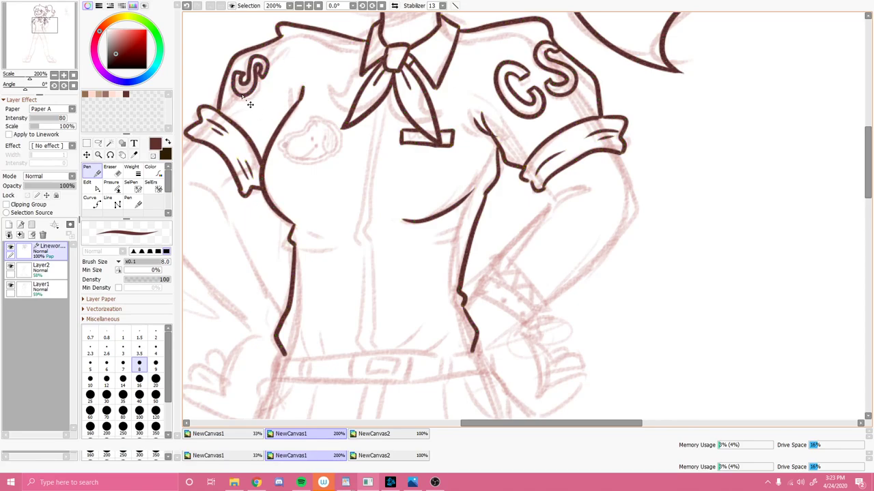
pyautogui.click(43, 23)
pyautogui.moveTo(43, 23); pyautogui.dragTo(41, 22)
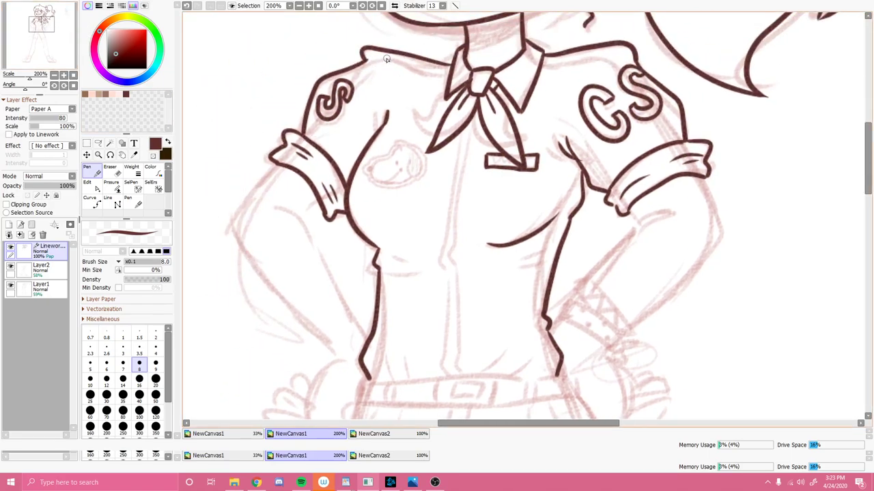
pyautogui.moveTo(378, 114); pyautogui.dragTo(382, 126)
# Ink the shirt's front opening edge from the neckerchief down to the belt, with a notch below the chest.
pyautogui.moveTo(477, 116); pyautogui.dragTo(465, 263)
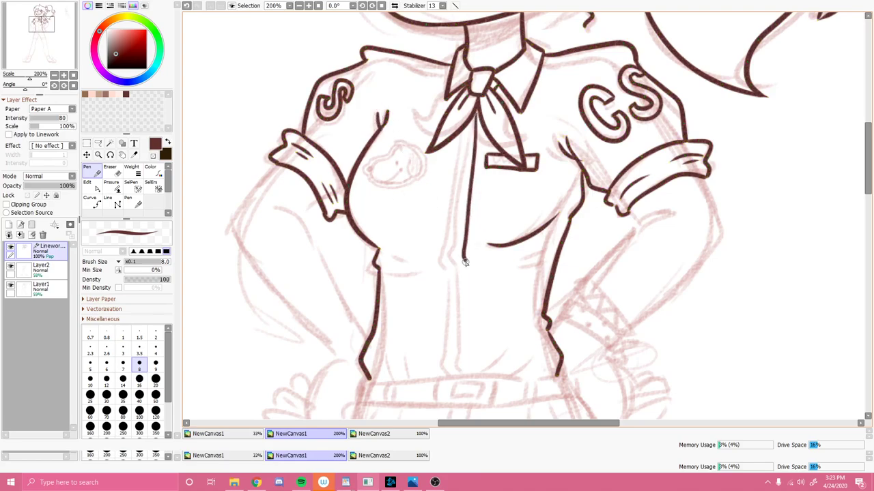
pyautogui.hotkey('ctrl', 'z')
pyautogui.moveTo(478, 112)
pyautogui.mouseDown()
pyautogui.moveTo(460, 253)
pyautogui.moveTo(461, 374)
pyautogui.mouseUp()
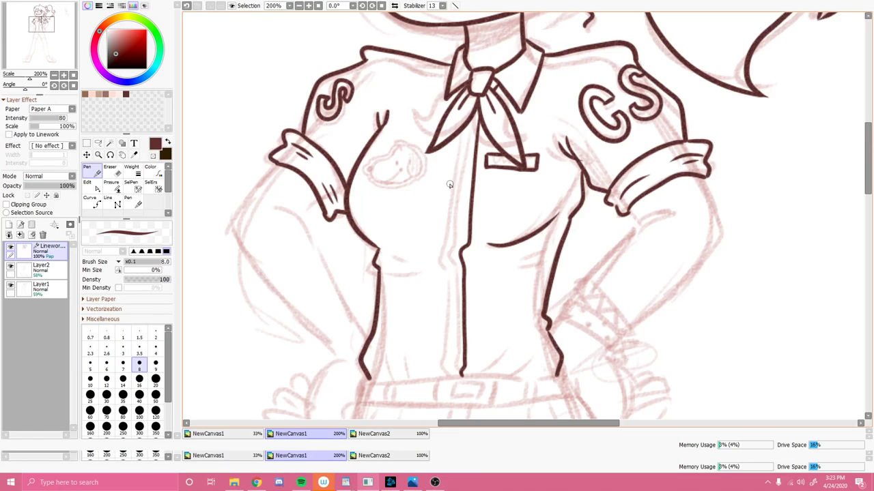
# Ink the second edge of the shirt's front opening down to the belt and short fold marks under both sides of the chest.
pyautogui.moveTo(471, 125); pyautogui.dragTo(449, 371)
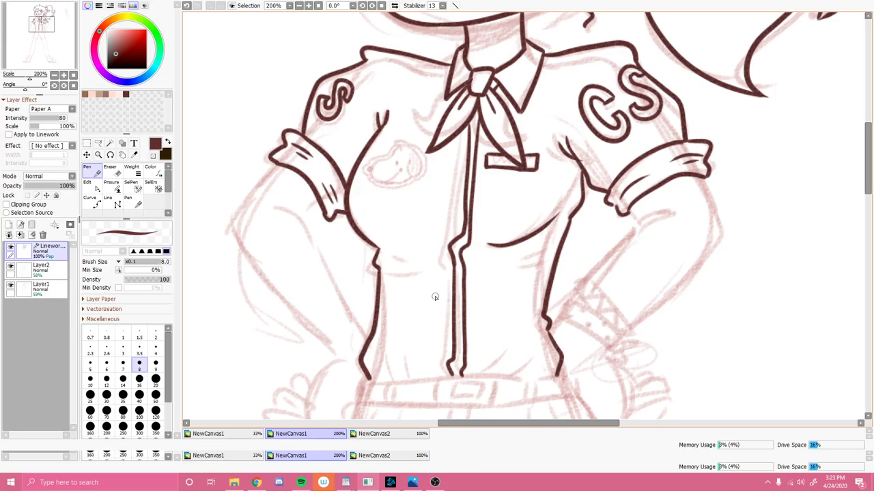
pyautogui.moveTo(382, 252)
pyautogui.mouseDown()
pyautogui.moveTo(402, 261)
pyautogui.moveTo(396, 269)
pyautogui.mouseUp()
pyautogui.moveTo(524, 250); pyautogui.dragTo(547, 249)
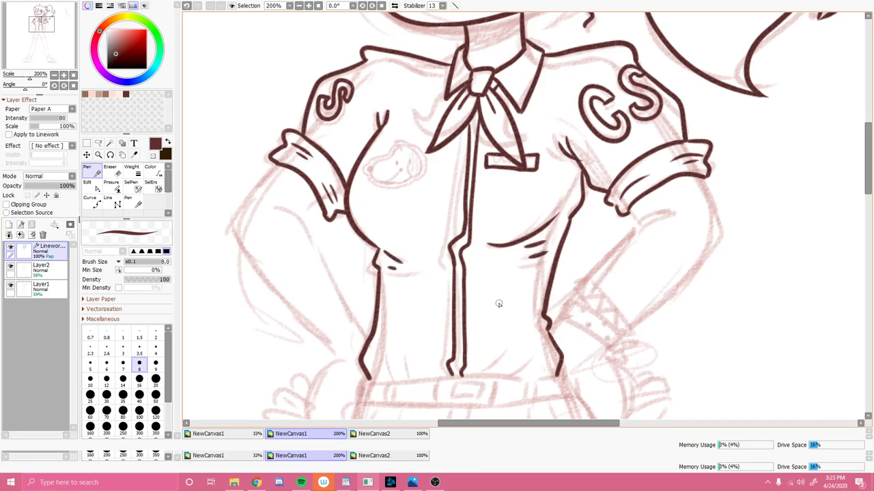
# With brush size 5, ink the dog patch's head tuft, eye, nose, smile and ear on the shirt's chest.
pyautogui.scroll(2, 246, 136)
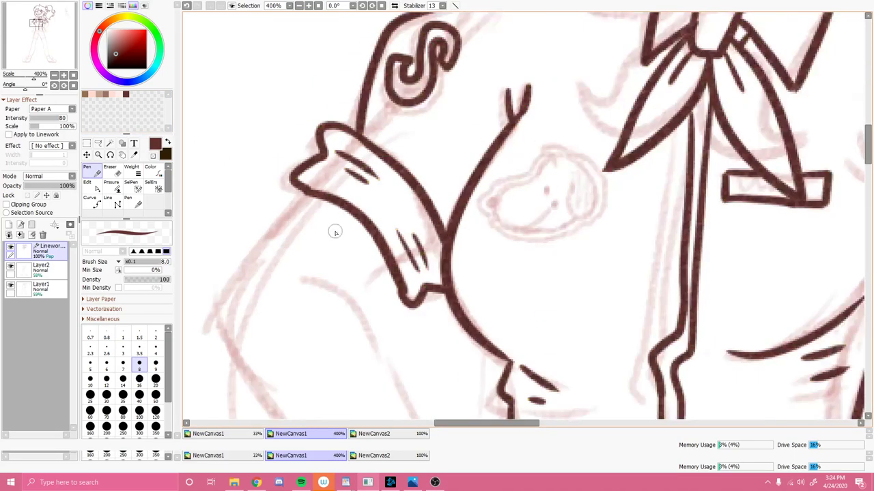
pyautogui.click(38, 23)
pyautogui.moveTo(39, 23); pyautogui.dragTo(37, 24)
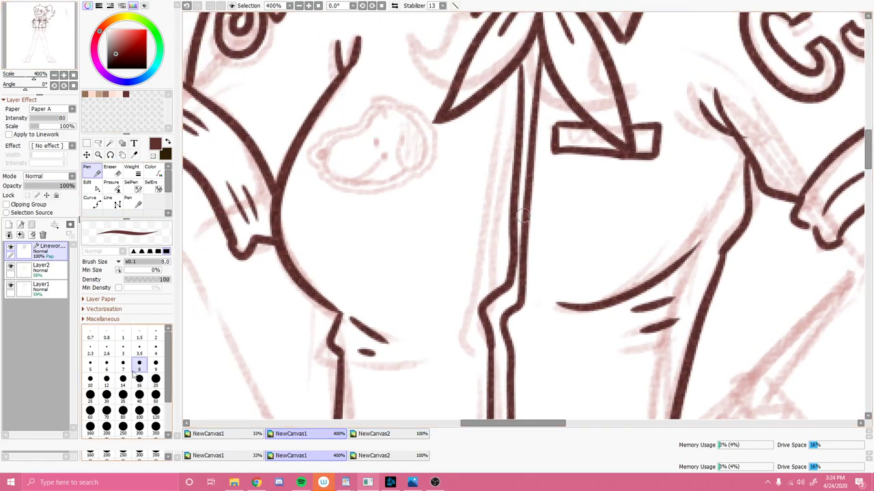
pyautogui.click(90, 367)
pyautogui.moveTo(374, 106); pyautogui.dragTo(385, 112)
pyautogui.moveTo(376, 145); pyautogui.dragTo(377, 140)
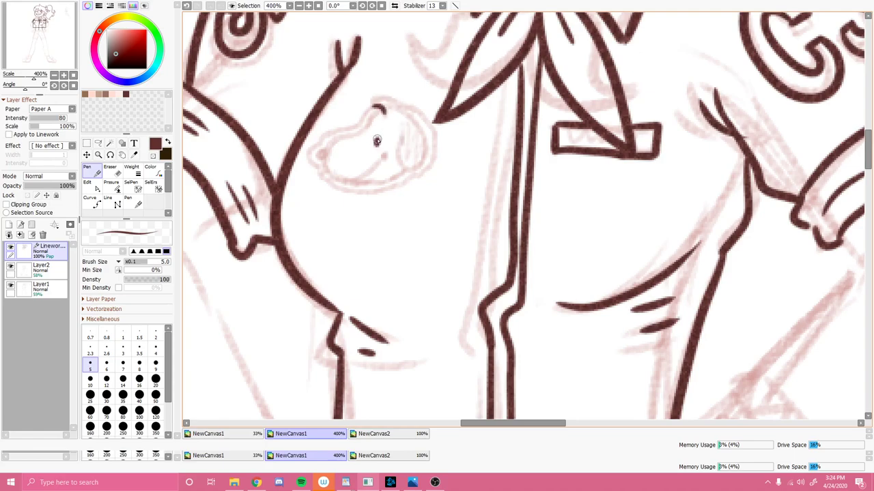
pyautogui.moveTo(319, 153)
pyautogui.mouseDown()
pyautogui.moveTo(376, 169)
pyautogui.moveTo(384, 157)
pyautogui.moveTo(402, 156)
pyautogui.moveTo(418, 167)
pyautogui.moveTo(424, 131)
pyautogui.mouseUp()
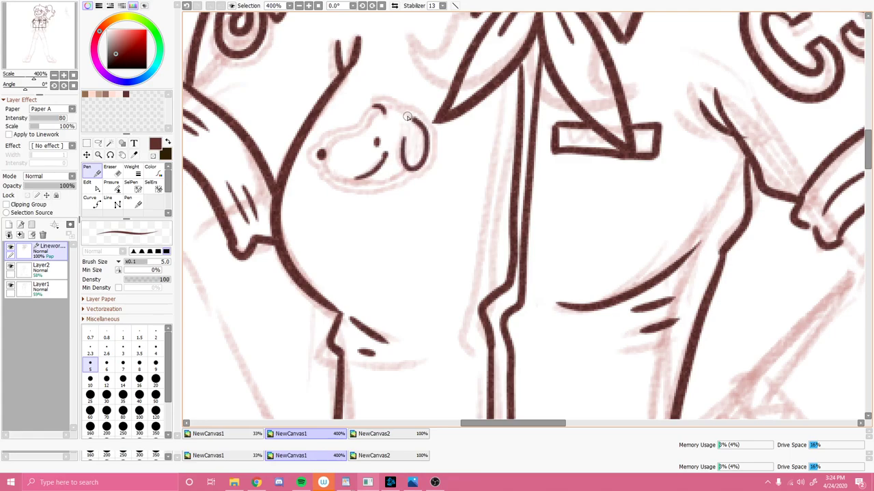
# Ink the patch dog's head outline from forehead to chin and the outer patch border around its snout.
pyautogui.hotkey('ctrl', 'z')
pyautogui.moveTo(366, 126)
pyautogui.mouseDown()
pyautogui.moveTo(409, 112)
pyautogui.moveTo(423, 146)
pyautogui.moveTo(399, 170)
pyautogui.mouseUp()
pyautogui.hotkey('ctrl', 'z')
pyautogui.moveTo(379, 109)
pyautogui.mouseDown()
pyautogui.moveTo(409, 116)
pyautogui.moveTo(424, 155)
pyautogui.moveTo(404, 165)
pyautogui.moveTo(404, 140)
pyautogui.moveTo(370, 127)
pyautogui.moveTo(331, 170)
pyautogui.mouseUp()
pyautogui.hotkey('ctrl', 'z')
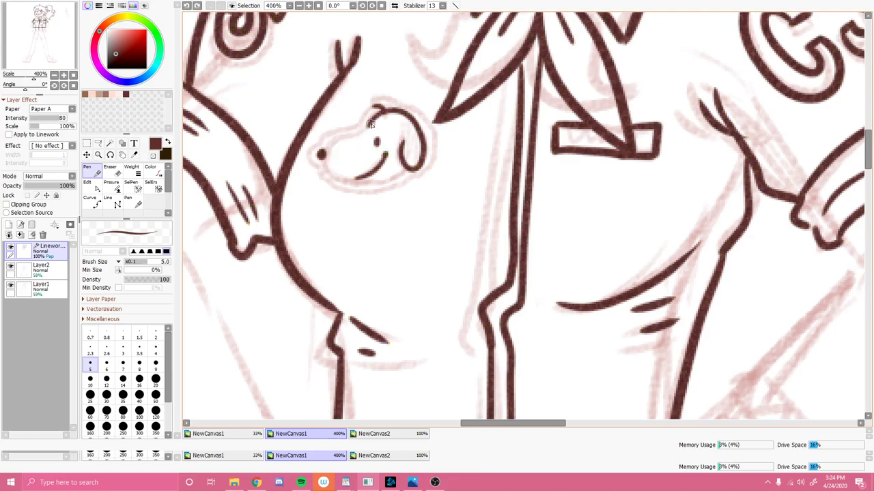
pyautogui.moveTo(364, 129)
pyautogui.mouseDown()
pyautogui.moveTo(325, 157)
pyautogui.moveTo(338, 180)
pyautogui.moveTo(361, 179)
pyautogui.moveTo(364, 189)
pyautogui.moveTo(370, 179)
pyautogui.moveTo(342, 180)
pyautogui.moveTo(410, 169)
pyautogui.mouseUp()
pyautogui.hotkey('ctrl', 'z')
pyautogui.moveTo(347, 182); pyautogui.dragTo(363, 179)
pyautogui.hotkey('ctrl', 'z')
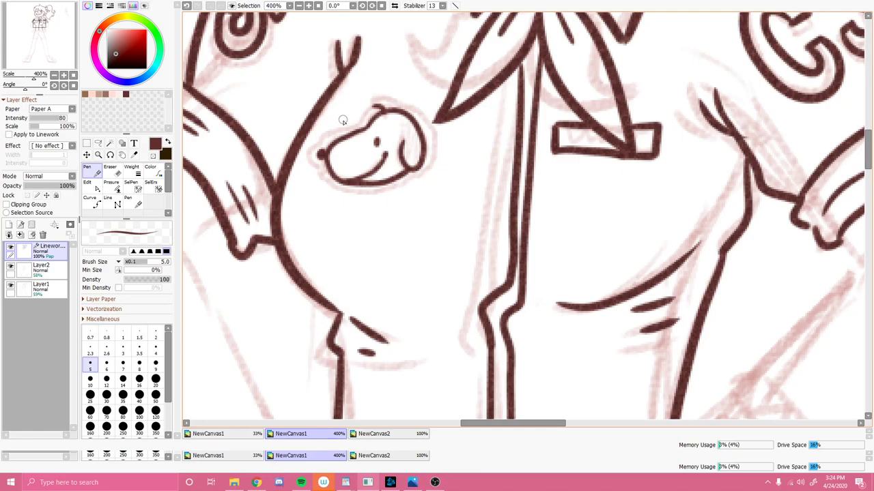
pyautogui.press('ctrl')
pyautogui.moveTo(365, 130)
pyautogui.mouseDown()
pyautogui.moveTo(322, 137)
pyautogui.moveTo(309, 158)
pyautogui.moveTo(317, 164)
pyautogui.mouseUp()
pyautogui.moveTo(407, 161)
pyautogui.mouseDown()
pyautogui.moveTo(411, 127)
pyautogui.moveTo(408, 166)
pyautogui.moveTo(419, 137)
pyautogui.moveTo(416, 168)
pyautogui.mouseUp()
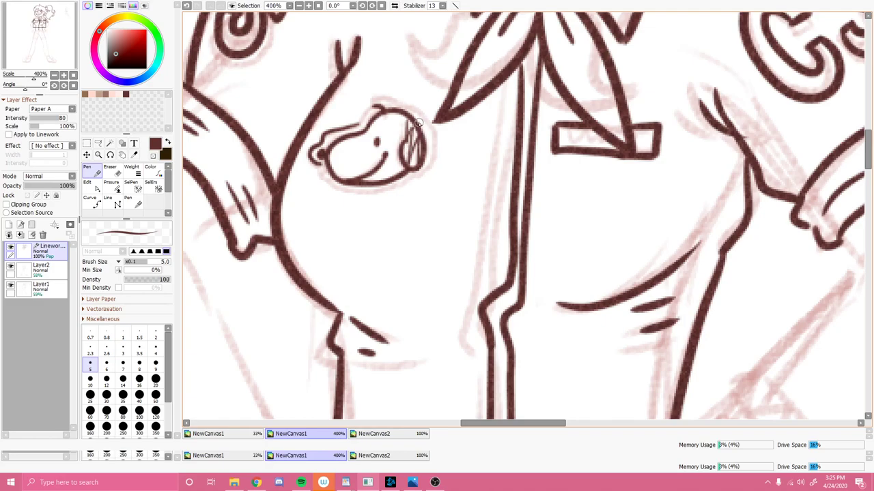
pyautogui.hotkey('ctrl', 'z')
pyautogui.hotkey('ctrl', 'z')
pyautogui.hotkey('ctrl', 'z')
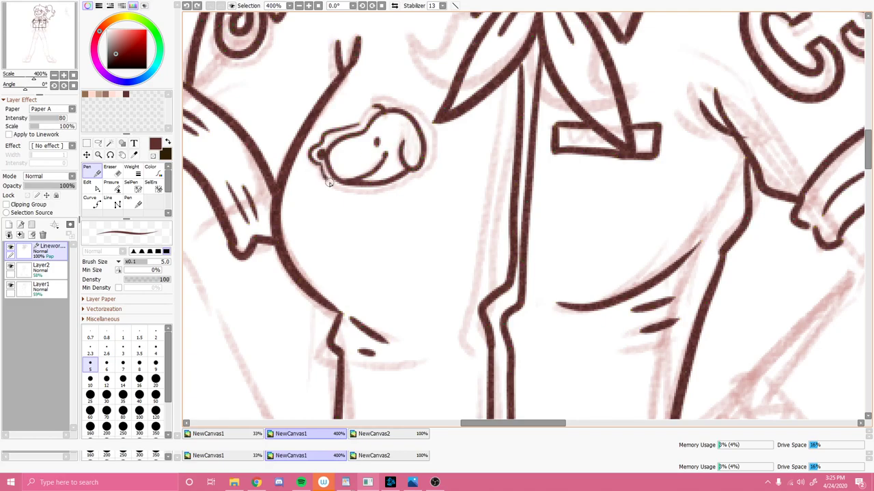
# Ink the patch's outer border curving beneath the dog's chin.
pyautogui.moveTo(335, 186); pyautogui.dragTo(377, 188)
pyautogui.hotkey('ctrl', 'z')
pyautogui.moveTo(327, 178); pyautogui.dragTo(372, 192)
pyautogui.hotkey('ctrl', 'z')
pyautogui.moveTo(325, 176)
pyautogui.mouseDown()
pyautogui.moveTo(337, 189)
pyautogui.moveTo(384, 191)
pyautogui.mouseUp()
# Ink the patch's outer border from the dog's forehead over the top of its head.
pyautogui.moveTo(359, 118); pyautogui.dragTo(395, 103)
pyautogui.hotkey('ctrl', 'z')
pyautogui.moveTo(357, 124)
pyautogui.mouseDown()
pyautogui.moveTo(381, 101)
pyautogui.moveTo(401, 104)
pyautogui.mouseUp()
pyautogui.hotkey('ctrl', 'z')
pyautogui.moveTo(353, 126)
pyautogui.mouseDown()
pyautogui.moveTo(386, 99)
pyautogui.moveTo(418, 116)
pyautogui.mouseUp()
pyautogui.hotkey('ctrl', 'z')
pyautogui.moveTo(356, 127)
pyautogui.mouseDown()
pyautogui.moveTo(373, 109)
pyautogui.moveTo(406, 100)
pyautogui.moveTo(413, 106)
pyautogui.mouseUp()
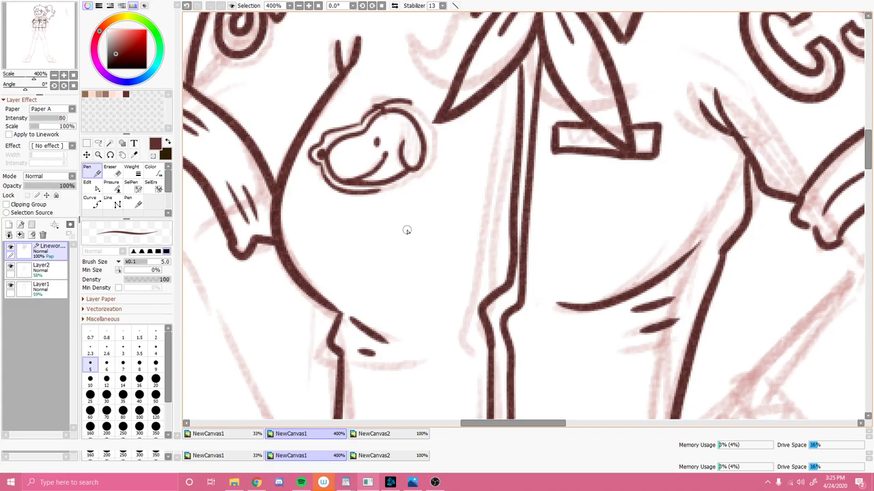
# Close the patch's outer border along the dog's lower jaw and around the back of its head.
pyautogui.moveTo(382, 191); pyautogui.dragTo(412, 178)
pyautogui.hotkey('ctrl', 'z')
pyautogui.hotkey('ctrl', 'z')
pyautogui.moveTo(341, 183)
pyautogui.mouseDown()
pyautogui.moveTo(377, 193)
pyautogui.moveTo(428, 172)
pyautogui.mouseUp()
pyautogui.moveTo(412, 103)
pyautogui.mouseDown()
pyautogui.moveTo(429, 127)
pyautogui.moveTo(432, 168)
pyautogui.mouseUp()
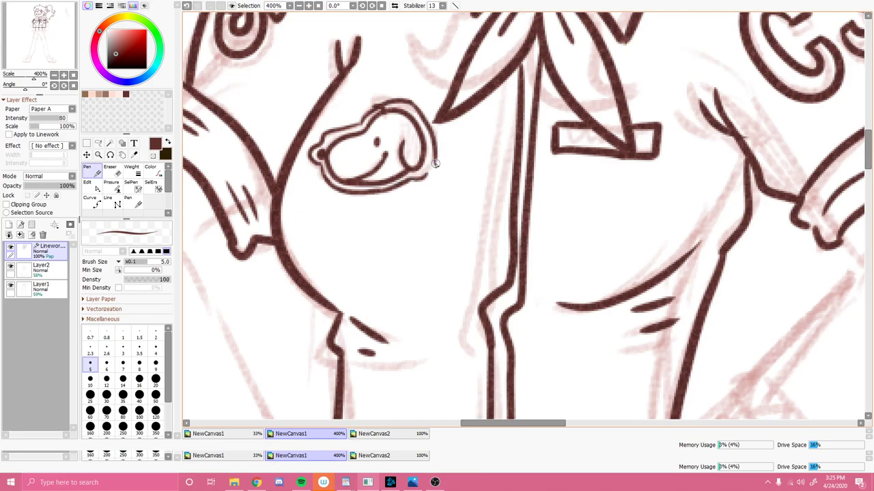
# Adjust a line point on the patch border above the dog's head to smooth its curve.
pyautogui.press('ctrl')
pyautogui.moveTo(409, 103); pyautogui.dragTo(400, 103)
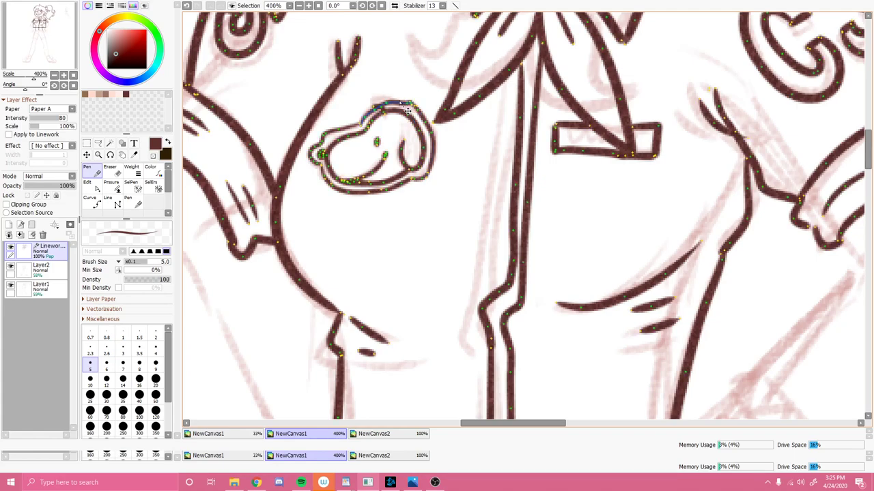
pyautogui.press('ctrl')
pyautogui.press('ctrl')
pyautogui.press('ctrl')
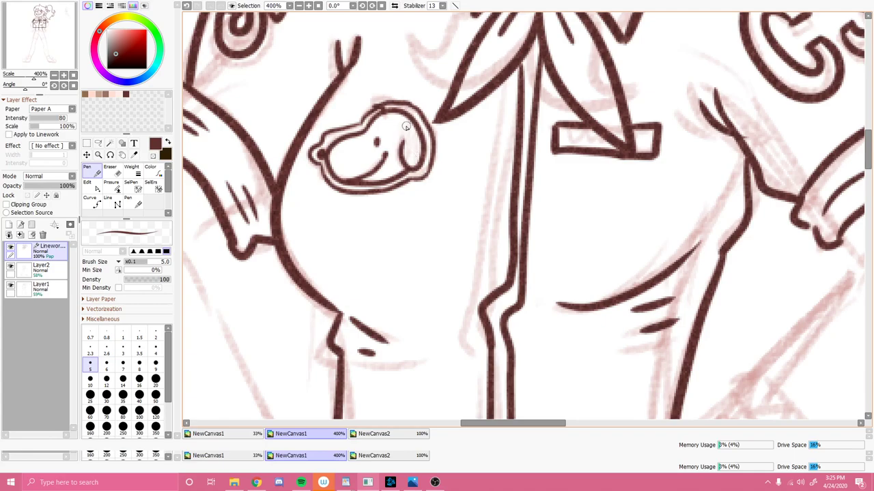
# Fill the patch dog's ear with near-vertical hatching strokes.
pyautogui.moveTo(404, 125); pyautogui.dragTo(409, 161)
pyautogui.moveTo(408, 124); pyautogui.dragTo(417, 168)
pyautogui.moveTo(415, 133); pyautogui.dragTo(423, 168)
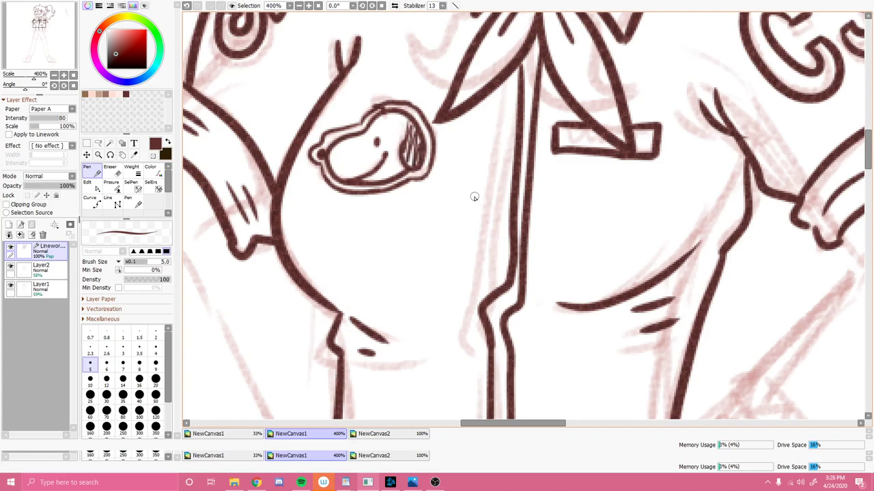
# With brush size 8, ink the inner line of the ponytail-side forearm and a short wrist line beside the waist.
pyautogui.scroll(-1, 463, 201)
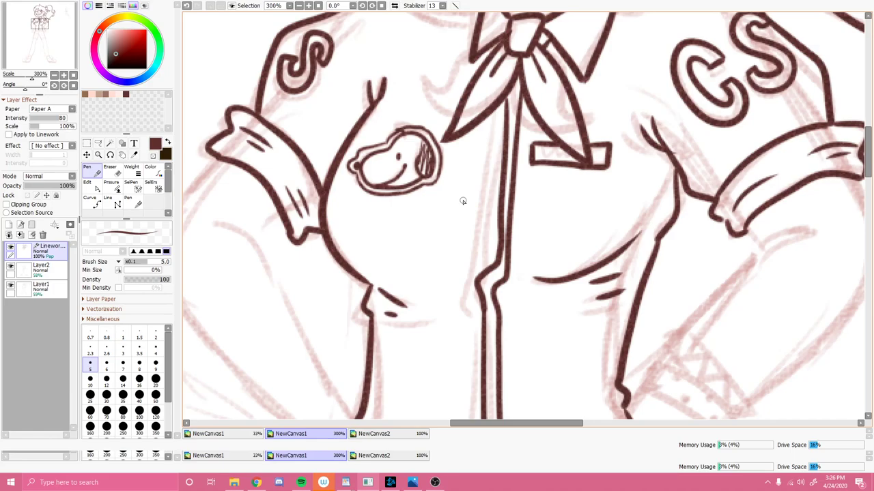
pyautogui.scroll(-1, 463, 202)
pyautogui.scroll(1, 463, 202)
pyautogui.scroll(-1, 463, 201)
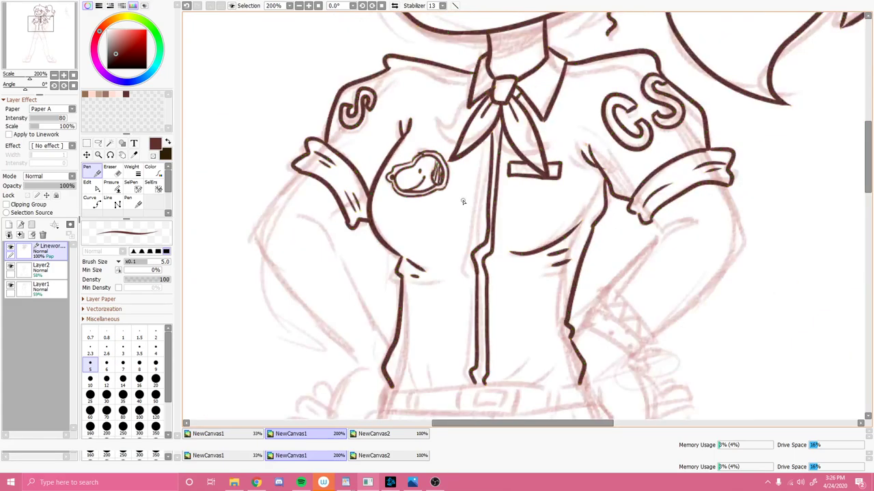
pyautogui.moveTo(47, 27); pyautogui.dragTo(48, 26)
pyautogui.moveTo(692, 220)
pyautogui.mouseDown()
pyautogui.moveTo(644, 245)
pyautogui.moveTo(628, 268)
pyautogui.mouseUp()
pyautogui.hotkey('ctrl', 'z')
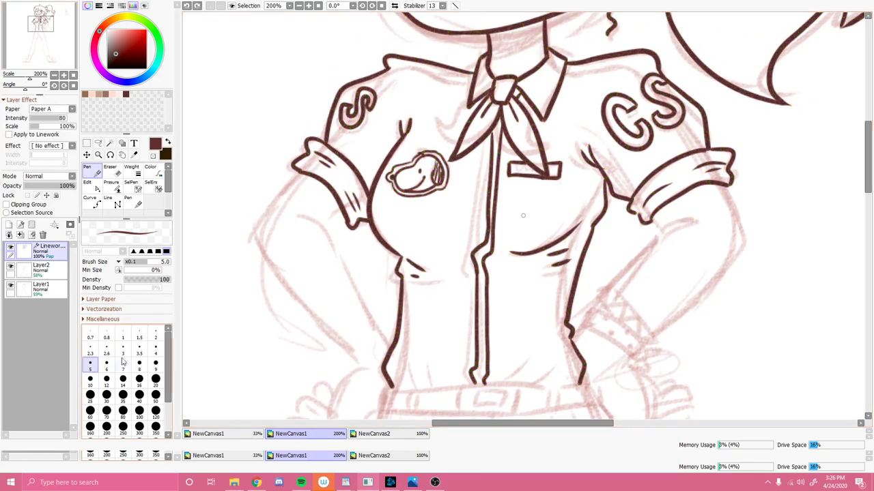
pyautogui.click(138, 367)
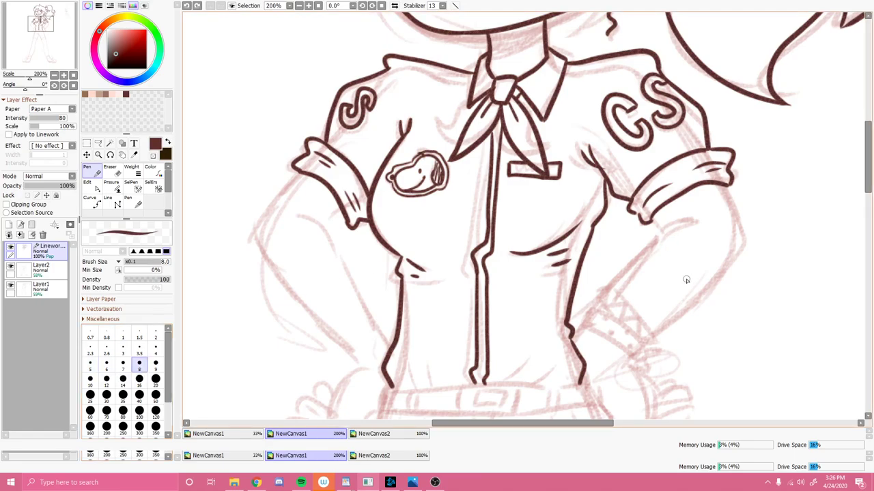
pyautogui.moveTo(693, 226); pyautogui.dragTo(633, 276)
pyautogui.hotkey('ctrl', 'z')
pyautogui.moveTo(696, 222); pyautogui.dragTo(619, 293)
pyautogui.moveTo(575, 347)
pyautogui.mouseDown()
pyautogui.moveTo(609, 323)
pyautogui.moveTo(572, 347)
pyautogui.mouseUp()
pyautogui.hotkey('ctrl', 'z')
pyautogui.hotkey('ctrl', 'z')
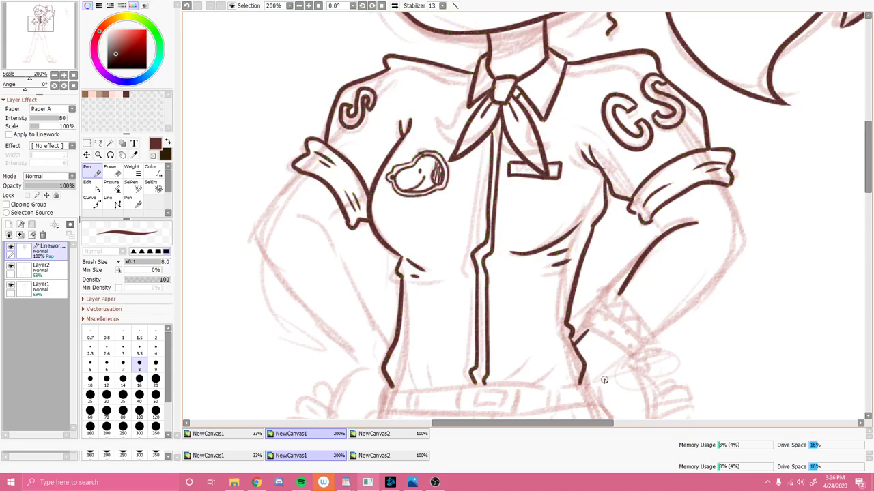
# Ink the outline of the lower wristband on that arm, with a small knot and two pointed tails at its outer end.
pyautogui.scroll(2, 588, 403)
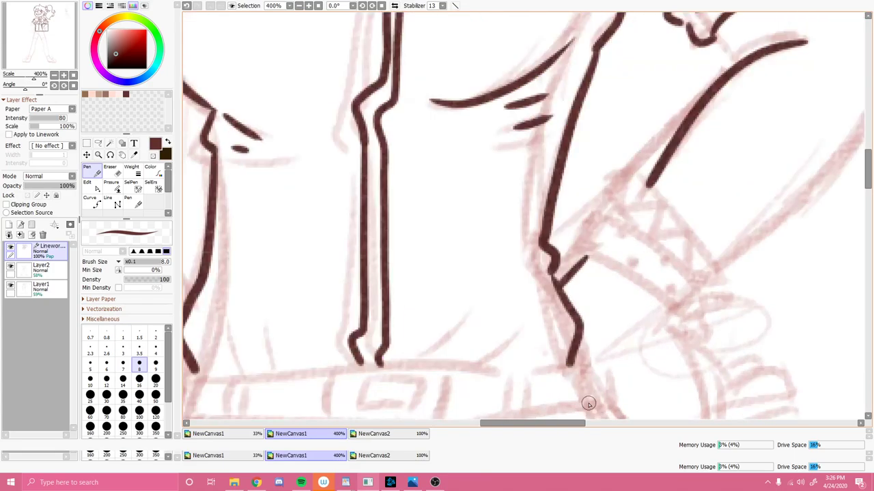
pyautogui.moveTo(598, 212)
pyautogui.mouseDown()
pyautogui.moveTo(692, 283)
pyautogui.moveTo(700, 300)
pyautogui.mouseUp()
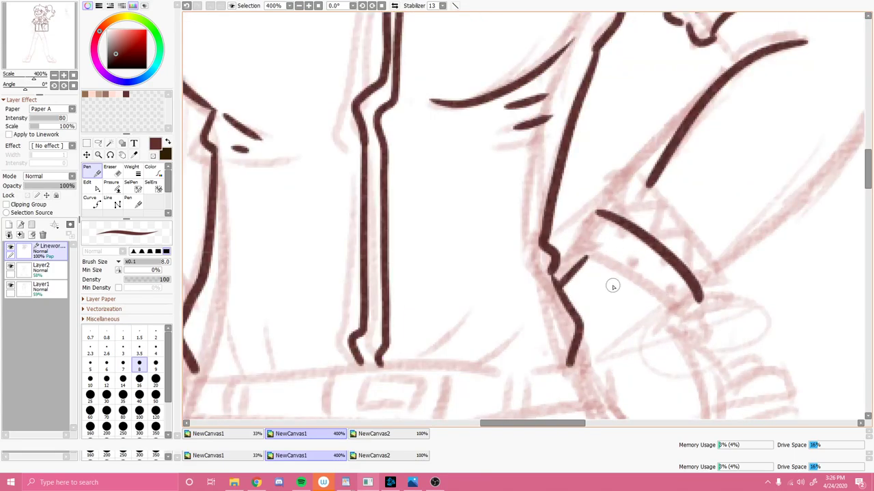
pyautogui.moveTo(580, 253)
pyautogui.mouseDown()
pyautogui.moveTo(591, 235)
pyautogui.moveTo(591, 273)
pyautogui.moveTo(585, 256)
pyautogui.moveTo(667, 305)
pyautogui.mouseUp()
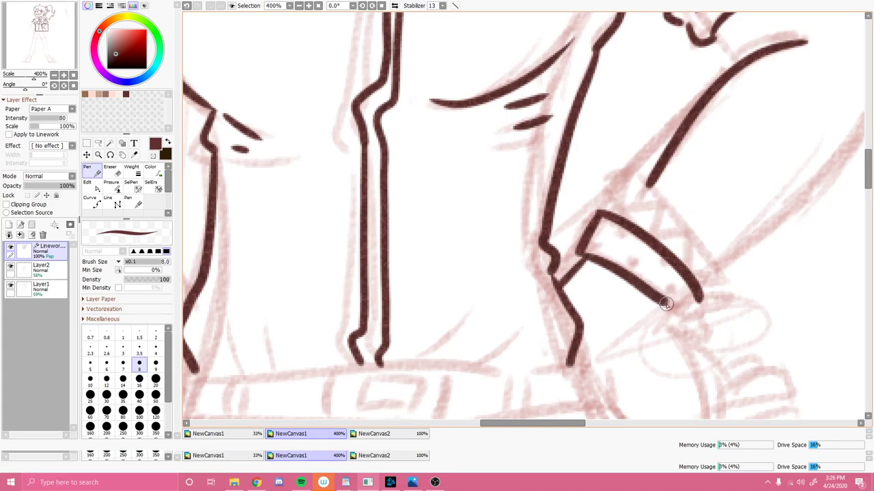
pyautogui.hotkey('ctrl', 'z')
pyautogui.moveTo(580, 253)
pyautogui.mouseDown()
pyautogui.moveTo(674, 306)
pyautogui.moveTo(664, 304)
pyautogui.moveTo(678, 315)
pyautogui.moveTo(672, 320)
pyautogui.moveTo(702, 310)
pyautogui.moveTo(675, 318)
pyautogui.mouseUp()
pyautogui.hotkey('ctrl', 'z')
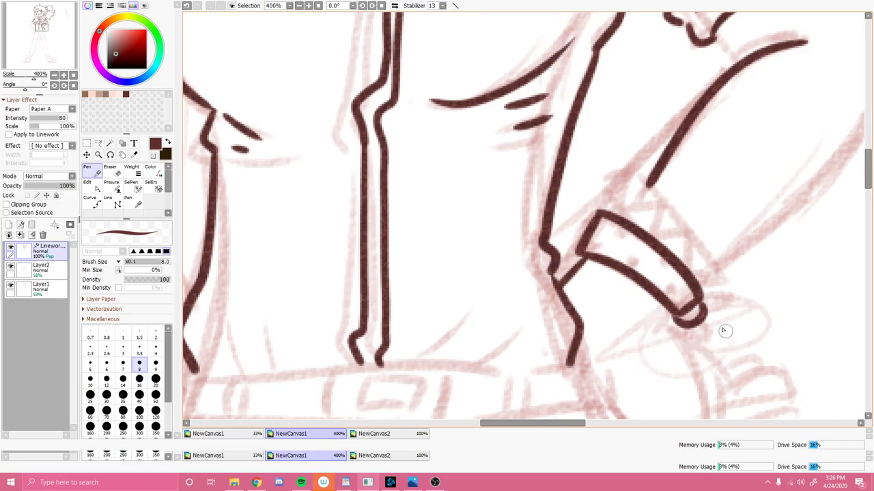
pyautogui.moveTo(705, 300)
pyautogui.mouseDown()
pyautogui.moveTo(725, 307)
pyautogui.moveTo(742, 294)
pyautogui.mouseUp()
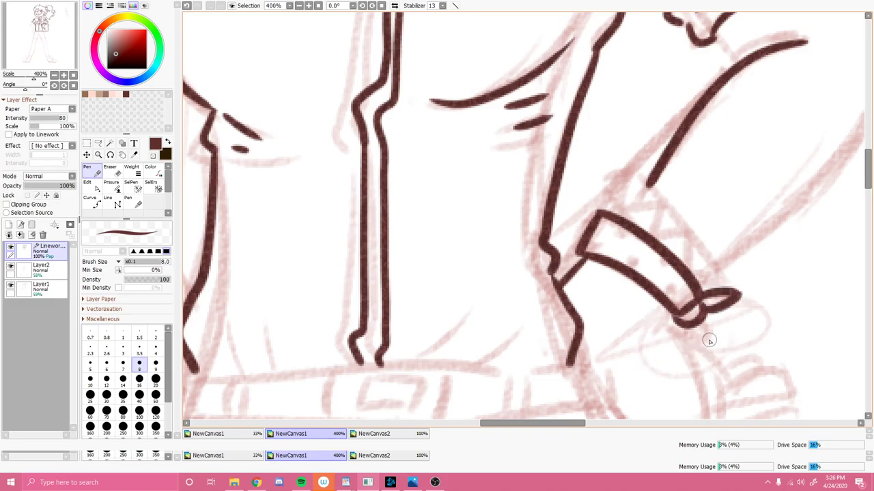
pyautogui.moveTo(697, 339); pyautogui.dragTo(722, 345)
# Ink the upper wristband's outline above the knotted one and fill it with a zigzag pattern.
pyautogui.moveTo(606, 197); pyautogui.dragTo(646, 170)
pyautogui.hotkey('ctrl', 'z')
pyautogui.hotkey('ctrl', 'z')
pyautogui.hotkey('ctrl', 'z')
pyautogui.moveTo(642, 172); pyautogui.dragTo(698, 260)
pyautogui.hotkey('ctrl', 'z')
pyautogui.moveTo(641, 172)
pyautogui.mouseDown()
pyautogui.moveTo(695, 236)
pyautogui.moveTo(711, 270)
pyautogui.moveTo(711, 306)
pyautogui.moveTo(713, 283)
pyautogui.mouseUp()
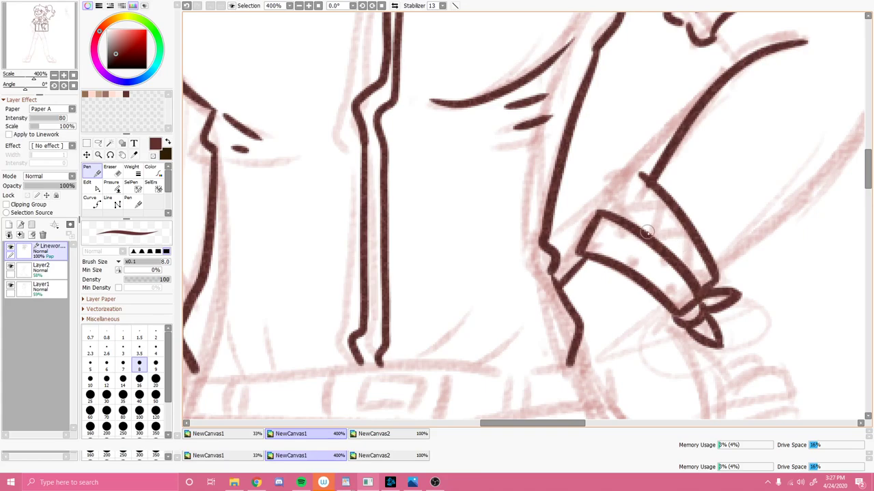
pyautogui.moveTo(640, 177); pyautogui.dragTo(615, 206)
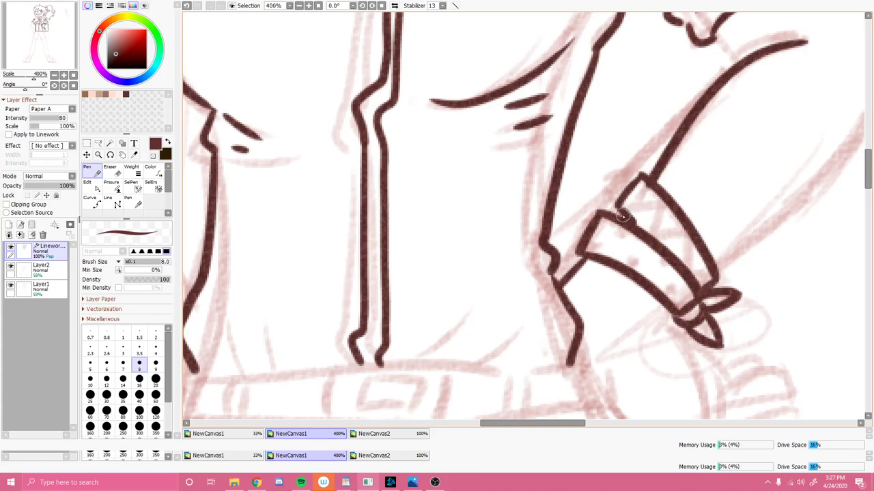
pyautogui.moveTo(618, 204)
pyautogui.mouseDown()
pyautogui.moveTo(649, 198)
pyautogui.moveTo(655, 207)
pyautogui.moveTo(658, 197)
pyautogui.moveTo(646, 230)
pyautogui.moveTo(685, 229)
pyautogui.moveTo(673, 256)
pyautogui.moveTo(700, 282)
pyautogui.mouseUp()
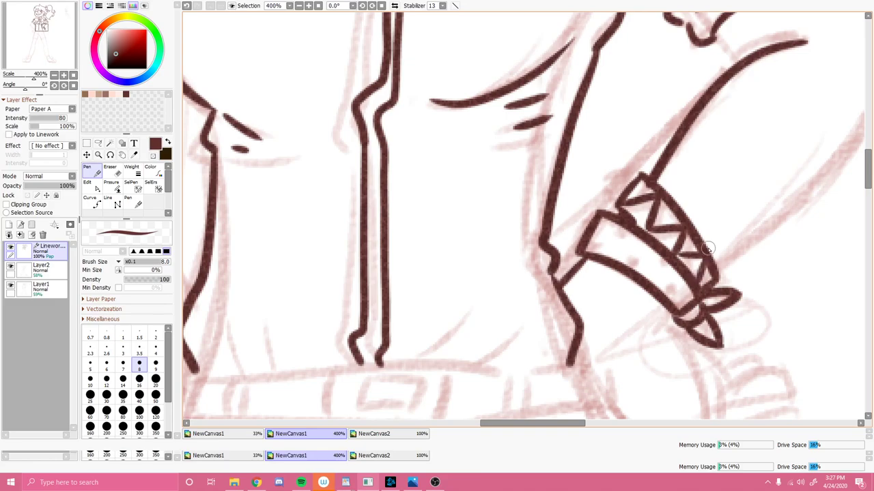
# Add a scattered dot pattern inside the lower, knotted wristband.
pyautogui.click(620, 253)
pyautogui.click(595, 247)
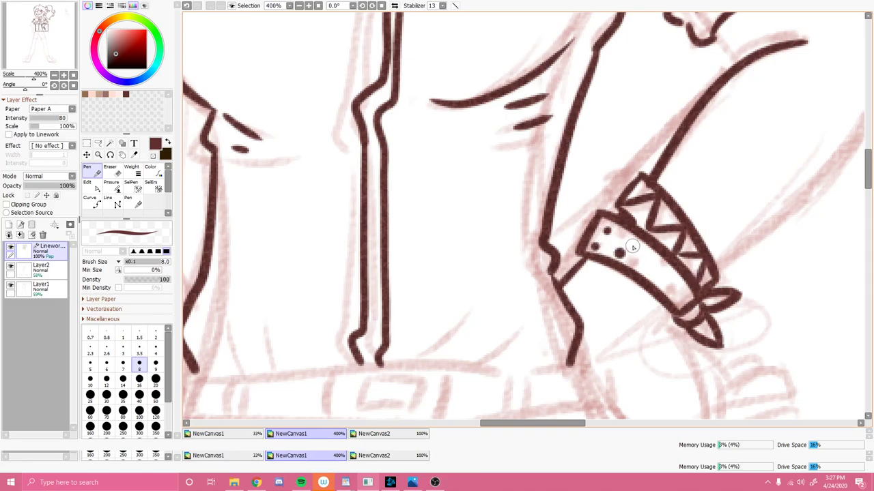
pyautogui.click(642, 252)
pyautogui.click(657, 278)
pyautogui.click(678, 284)
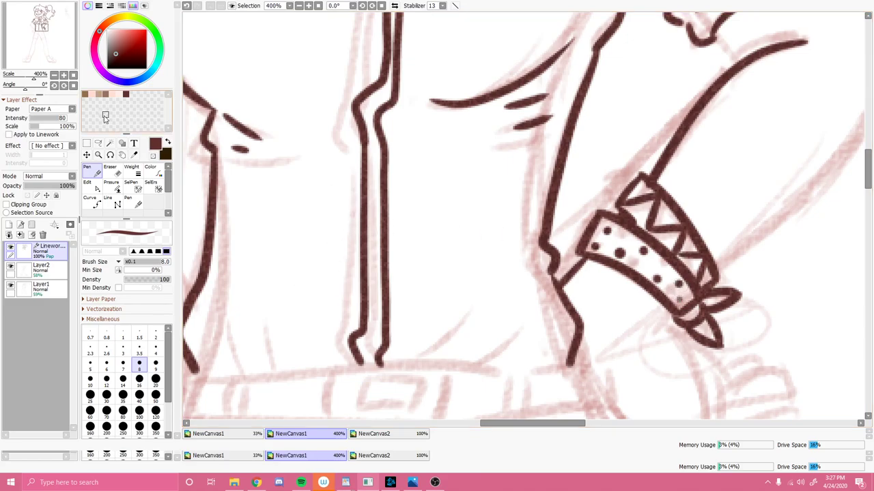
# Ink the arm's outer contour from the sleeve cuff around the elbow to the wristbands, and a short inner line below the cuff.
pyautogui.moveTo(42, 28); pyautogui.dragTo(42, 17)
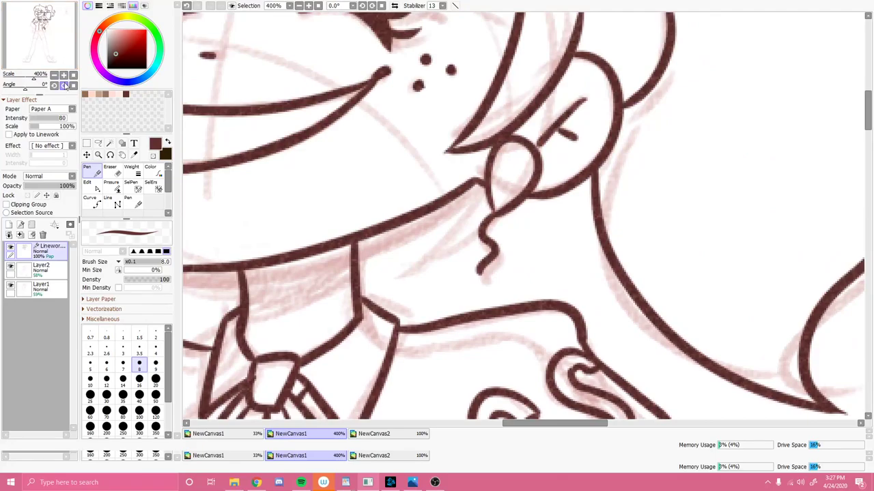
pyautogui.hotkey('ctrl', '-')
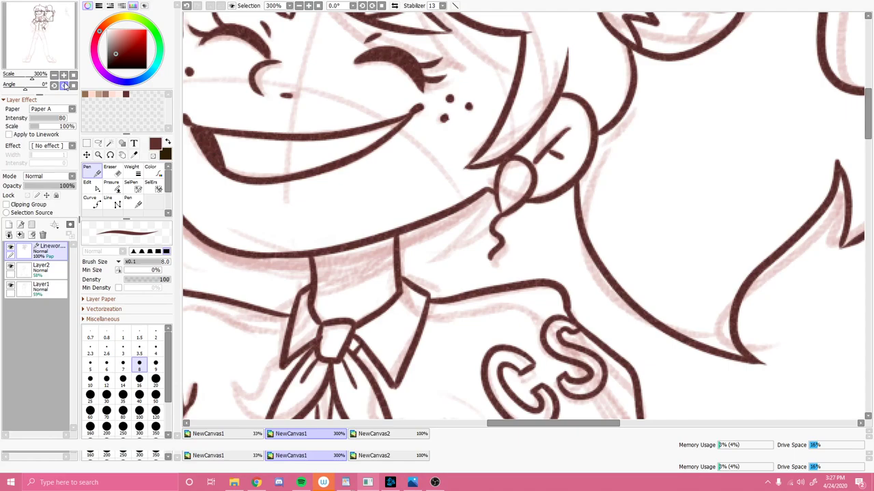
pyautogui.scroll(-1, 260, 68)
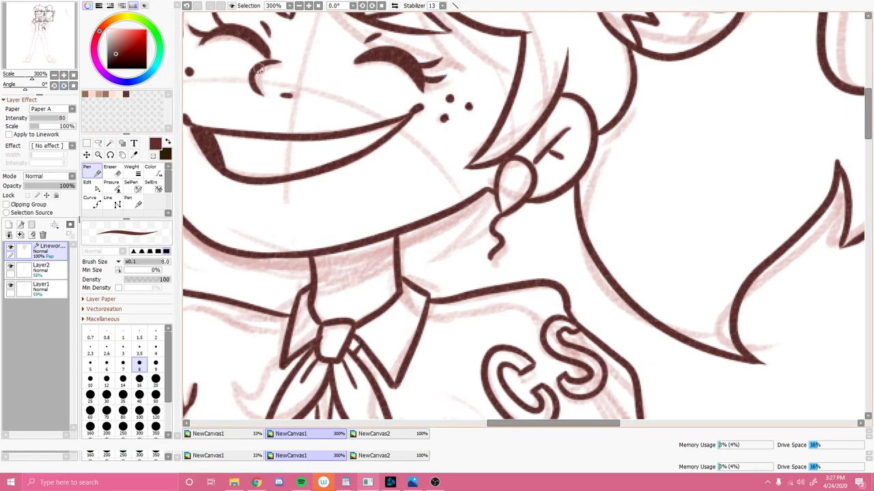
pyautogui.scroll(-1, 259, 69)
pyautogui.moveTo(52, 21); pyautogui.dragTo(54, 26)
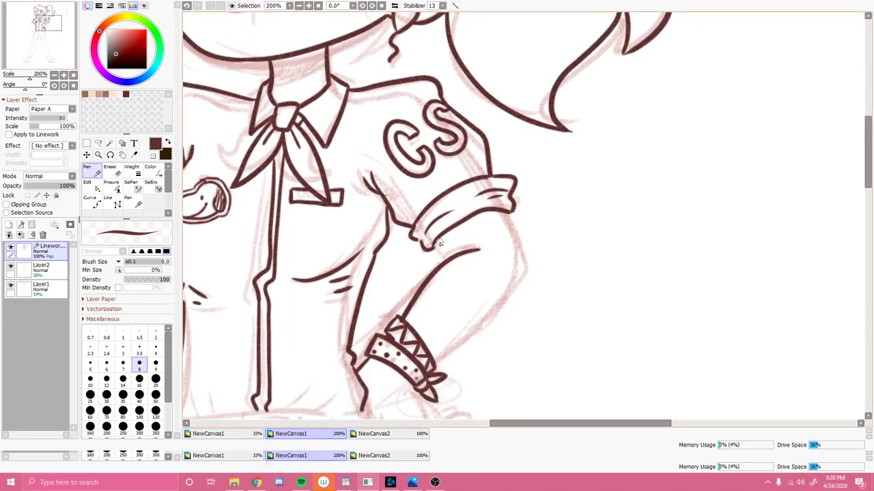
pyautogui.moveTo(510, 221)
pyautogui.mouseDown()
pyautogui.moveTo(521, 266)
pyautogui.moveTo(471, 338)
pyautogui.moveTo(430, 355)
pyautogui.mouseUp()
pyautogui.moveTo(487, 311); pyautogui.dragTo(458, 341)
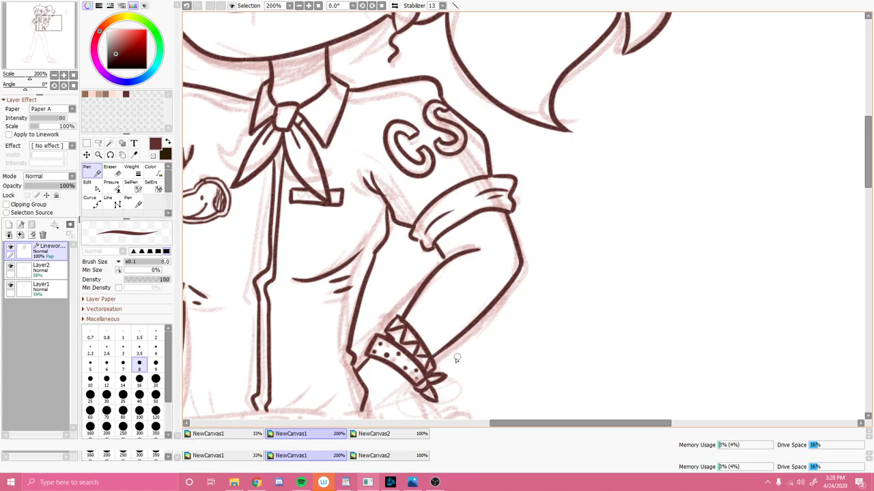
# Ink the outline of the hand below the knotted wristband, including its lower finger and a rounded corner at the heel.
pyautogui.moveTo(43, 26); pyautogui.dragTo(43, 31)
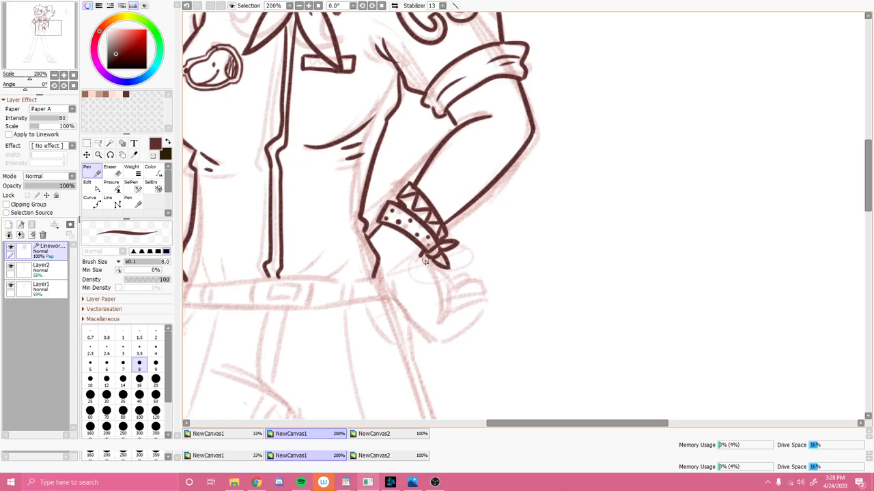
pyautogui.moveTo(422, 261); pyautogui.dragTo(439, 307)
pyautogui.moveTo(376, 273); pyautogui.dragTo(425, 336)
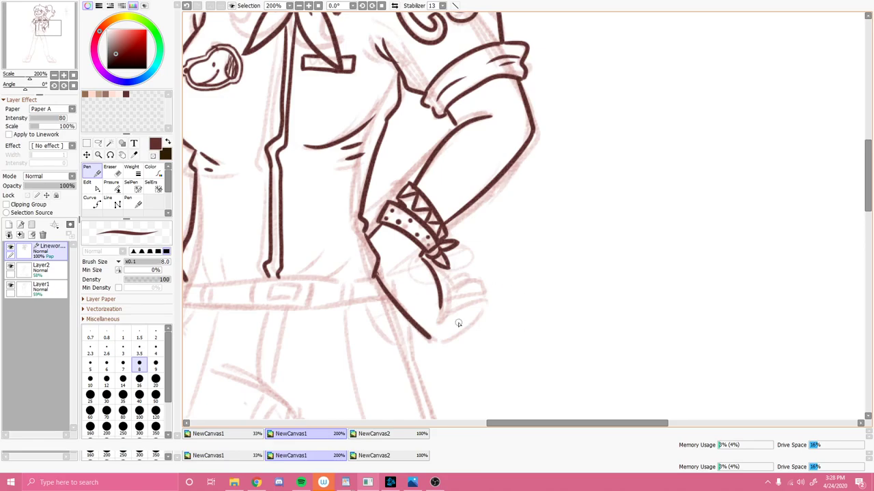
pyautogui.moveTo(441, 308)
pyautogui.mouseDown()
pyautogui.moveTo(474, 292)
pyautogui.moveTo(431, 338)
pyautogui.moveTo(442, 331)
pyautogui.mouseUp()
pyautogui.press('e')
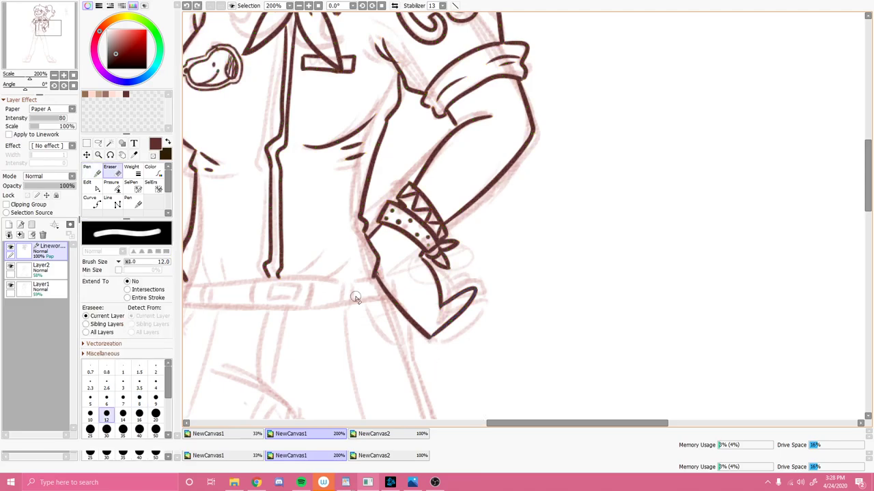
pyautogui.click(439, 343)
pyautogui.press('n')
pyautogui.moveTo(423, 335)
pyautogui.mouseDown()
pyautogui.moveTo(447, 336)
pyautogui.moveTo(443, 330)
pyautogui.mouseUp()
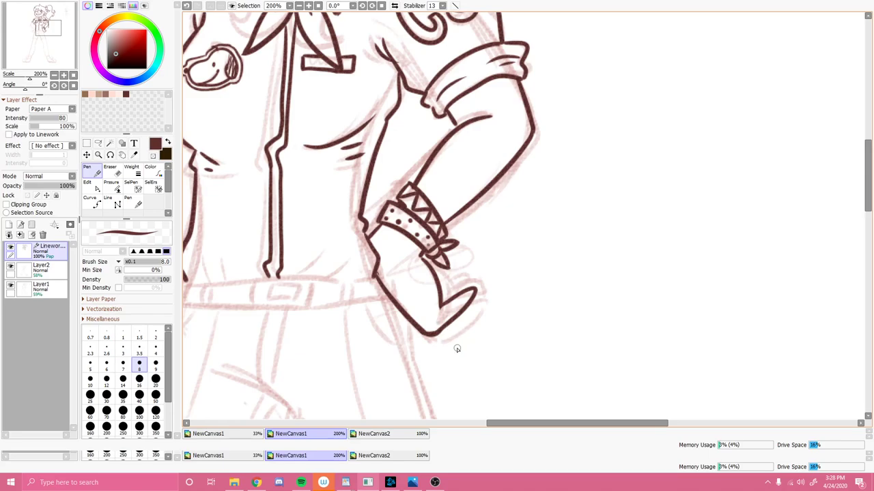
# Ink the curled fingers stacked above the lower finger of the hand with the wristbands.
pyautogui.moveTo(442, 280); pyautogui.dragTo(471, 284)
pyautogui.hotkey('ctrl', 'z')
pyautogui.moveTo(441, 299)
pyautogui.mouseDown()
pyautogui.moveTo(467, 283)
pyautogui.moveTo(465, 272)
pyautogui.moveTo(453, 271)
pyautogui.moveTo(461, 278)
pyautogui.mouseUp()
pyautogui.hotkey('ctrl', 'z')
pyautogui.hotkey('ctrl', 'z')
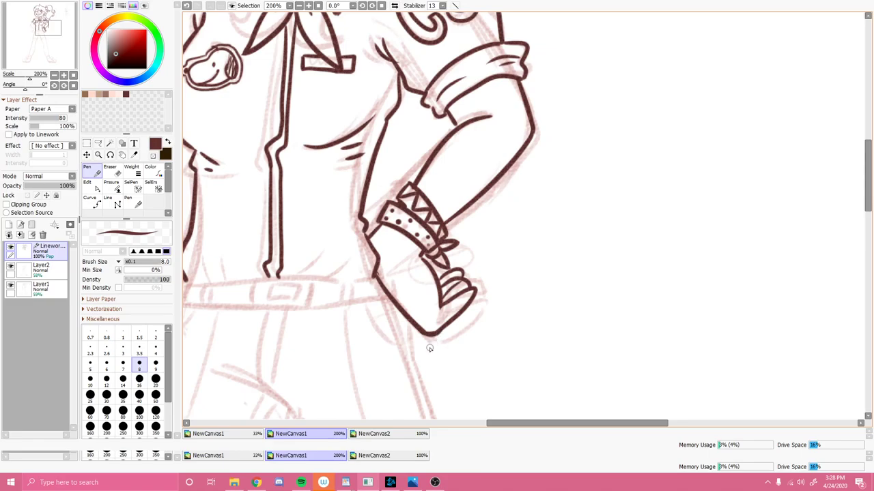
# Ink the inner and outer contours of the bare forearm, from the rolled sleeve cuff around the elbow to the wrist.
pyautogui.moveTo(61, 27); pyautogui.dragTo(54, 29)
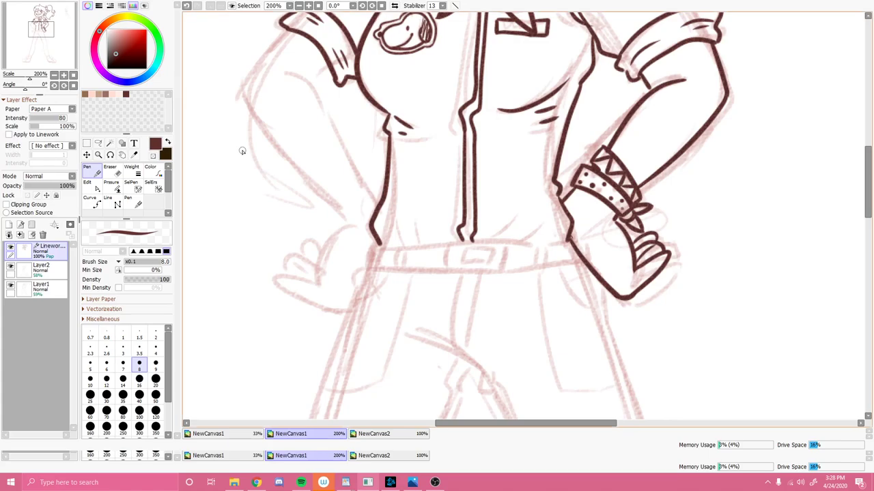
pyautogui.moveTo(285, 71)
pyautogui.mouseDown()
pyautogui.moveTo(319, 95)
pyautogui.moveTo(380, 203)
pyautogui.mouseUp()
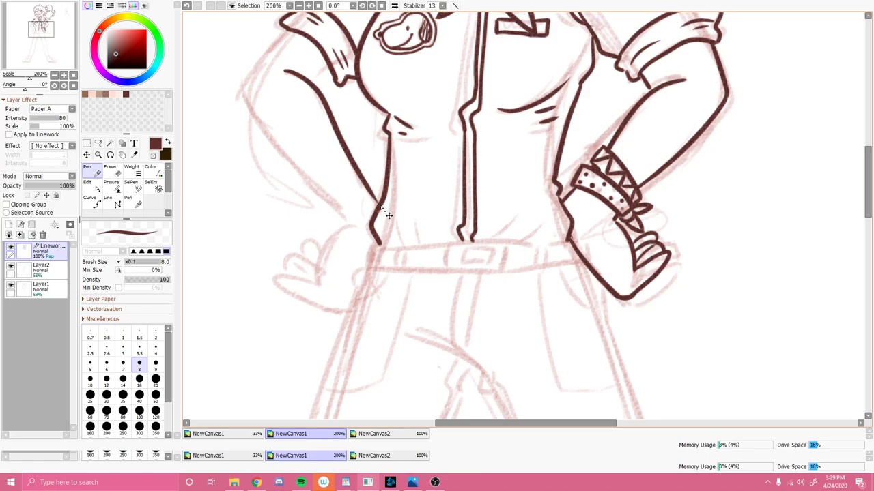
pyautogui.click(39, 30)
pyautogui.moveTo(40, 32); pyautogui.dragTo(39, 31)
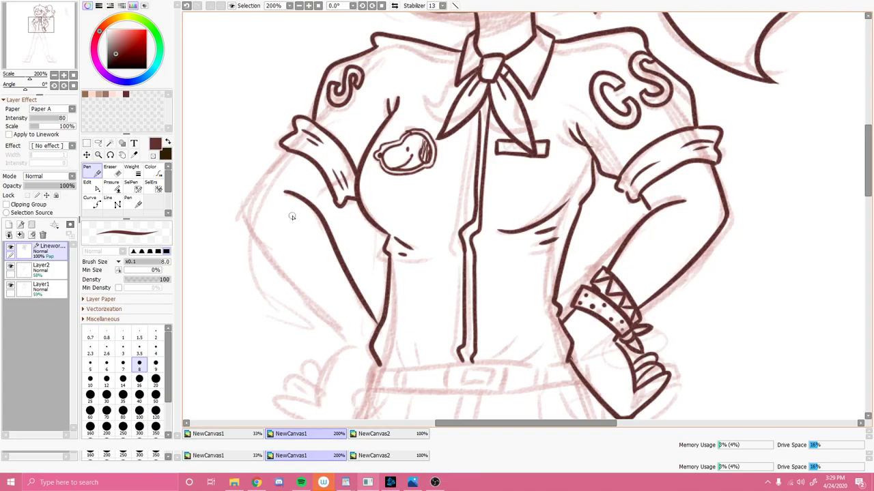
pyautogui.moveTo(334, 201); pyautogui.dragTo(320, 211)
pyautogui.moveTo(287, 154)
pyautogui.mouseDown()
pyautogui.moveTo(247, 213)
pyautogui.moveTo(349, 345)
pyautogui.mouseUp()
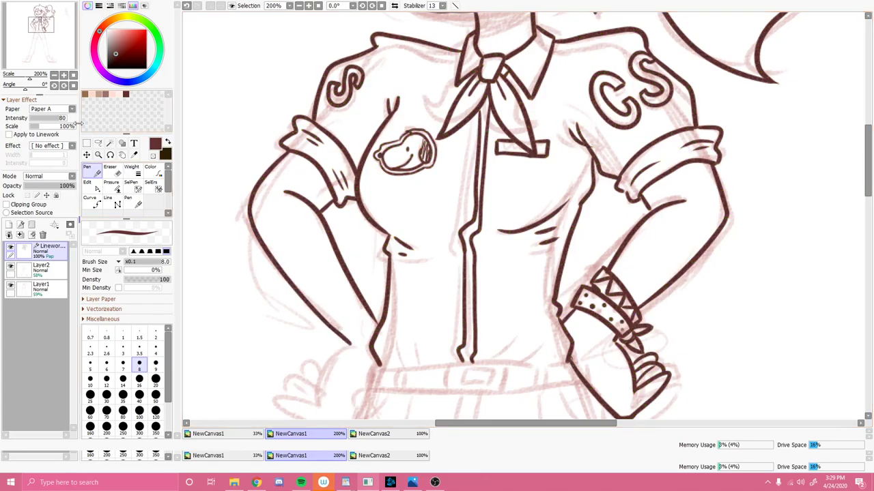
# Ink the outline of the bare arm's hand from the wrist around the lowest finger and along its underside.
pyautogui.moveTo(43, 27); pyautogui.dragTo(39, 35)
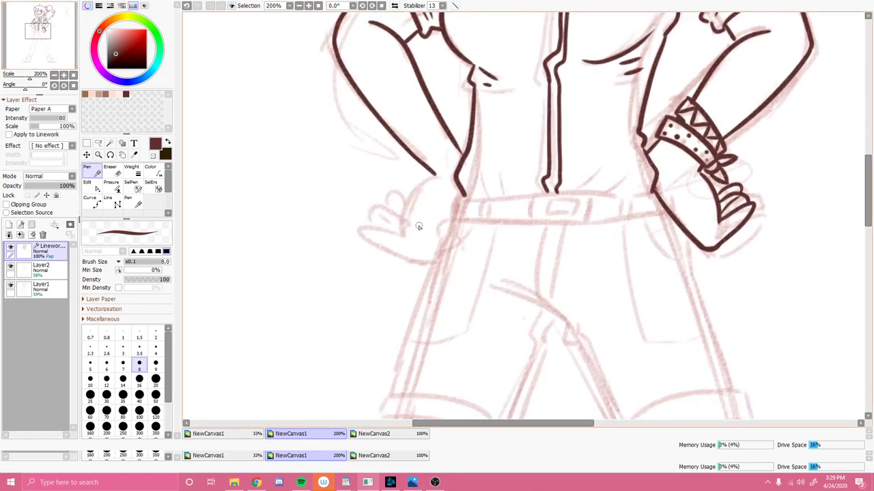
pyautogui.moveTo(432, 180)
pyautogui.mouseDown()
pyautogui.moveTo(408, 200)
pyautogui.moveTo(404, 230)
pyautogui.mouseUp()
pyautogui.moveTo(404, 230)
pyautogui.mouseDown()
pyautogui.moveTo(392, 248)
pyautogui.moveTo(426, 265)
pyautogui.mouseUp()
pyautogui.hotkey('ctrl', 'z')
pyautogui.moveTo(405, 231); pyautogui.dragTo(433, 258)
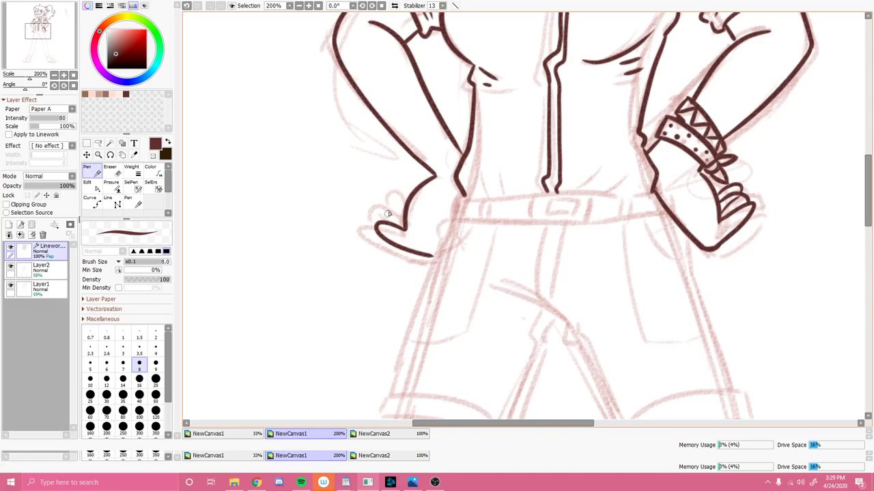
# Close the heel of the bare arm's hand at the hip and ink its curled fingers.
pyautogui.moveTo(380, 223); pyautogui.dragTo(410, 205)
pyautogui.hotkey('ctrl', 'z')
pyautogui.moveTo(431, 255); pyautogui.dragTo(454, 220)
pyautogui.press('e')
pyautogui.press('n')
pyautogui.moveTo(404, 207)
pyautogui.mouseDown()
pyautogui.moveTo(380, 212)
pyautogui.moveTo(405, 191)
pyautogui.moveTo(393, 217)
pyautogui.moveTo(387, 208)
pyautogui.moveTo(405, 224)
pyautogui.mouseUp()
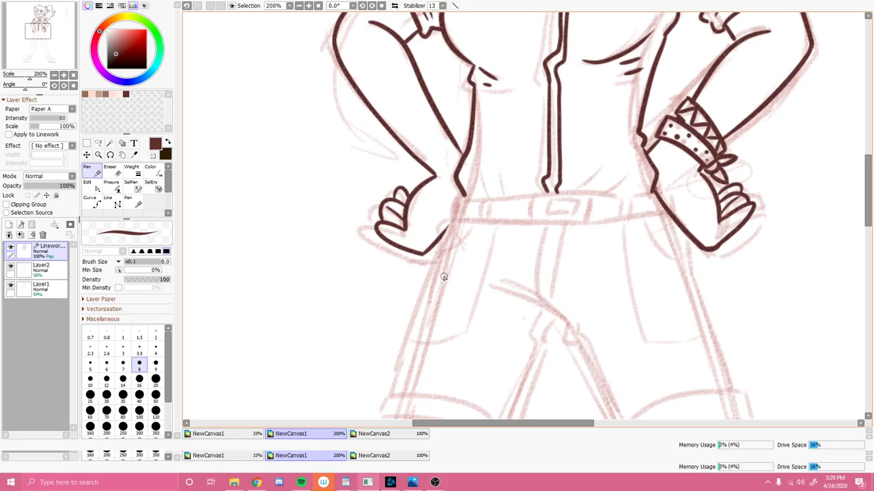
# Ink the rectangular outline of the belt buckle in dark brown beneath the shirt's button placket.
pyautogui.press('e')
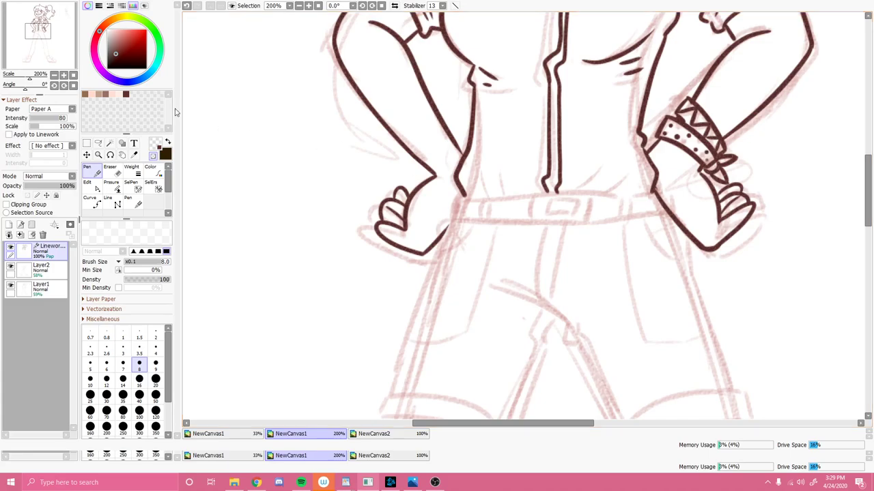
pyautogui.click(156, 145)
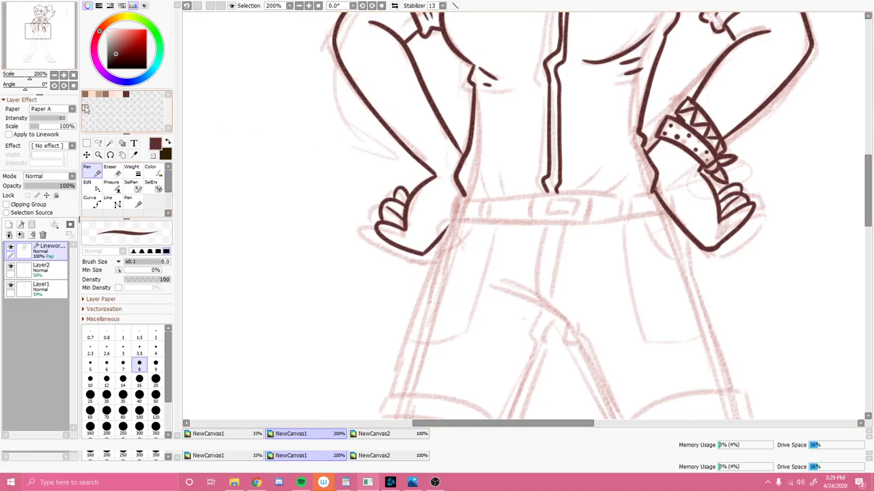
pyautogui.click(39, 28)
pyautogui.moveTo(39, 28); pyautogui.dragTo(45, 25)
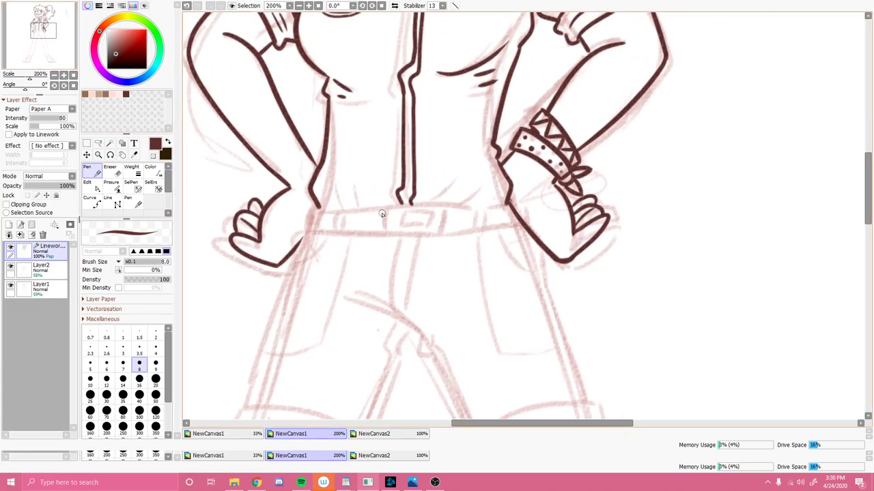
pyautogui.moveTo(383, 209); pyautogui.dragTo(384, 237)
pyautogui.moveTo(385, 238); pyautogui.dragTo(440, 239)
pyautogui.moveTo(385, 206)
pyautogui.mouseDown()
pyautogui.moveTo(442, 207)
pyautogui.moveTo(440, 238)
pyautogui.mouseUp()
pyautogui.hotkey('ctrl', 'z')
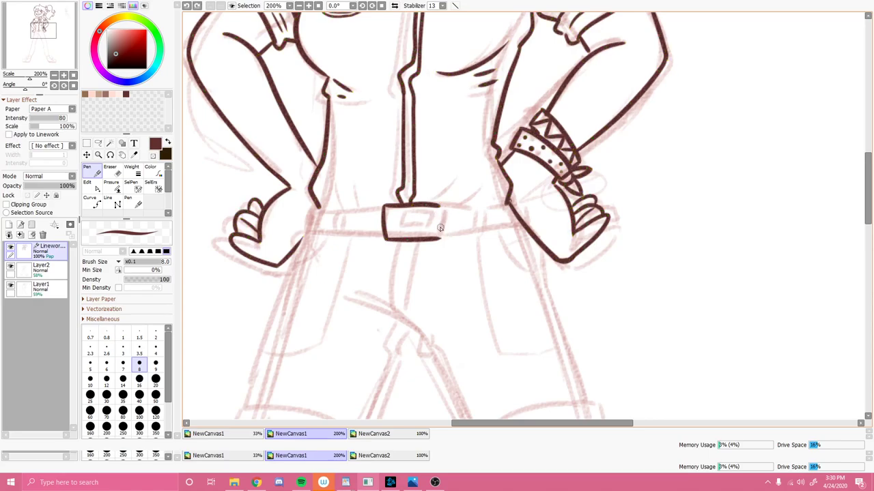
pyautogui.moveTo(439, 206); pyautogui.dragTo(440, 239)
# Ink the belt strap from the buckle to the hip on the bare arm's side.
pyautogui.moveTo(322, 209); pyautogui.dragTo(381, 208)
pyautogui.moveTo(316, 205)
pyautogui.mouseDown()
pyautogui.moveTo(308, 234)
pyautogui.moveTo(380, 243)
pyautogui.mouseUp()
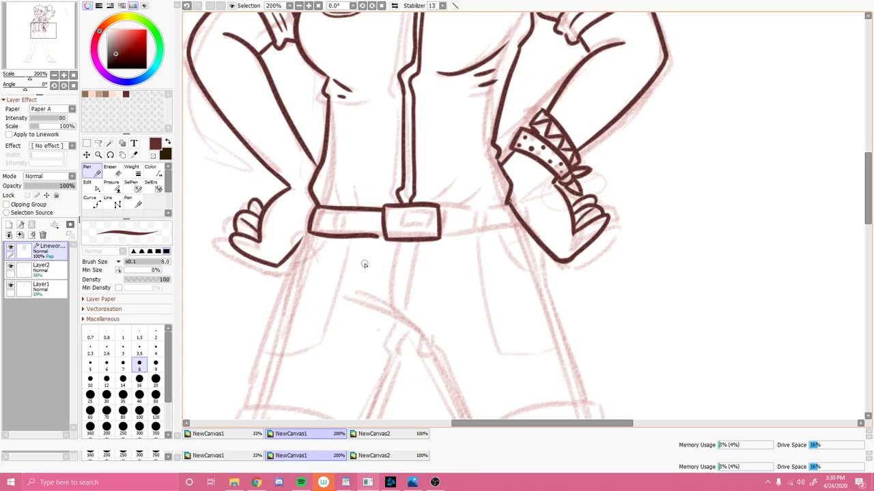
pyautogui.moveTo(378, 236); pyautogui.dragTo(387, 238)
# Ink the upper and lower edges of the belt strap from the buckle to the hip on the wristband side.
pyautogui.moveTo(441, 206); pyautogui.dragTo(503, 205)
pyautogui.hotkey('ctrl', 'z')
pyautogui.moveTo(440, 206); pyautogui.dragTo(509, 203)
pyautogui.moveTo(443, 239); pyautogui.dragTo(520, 224)
pyautogui.hotkey('ctrl', 'z')
pyautogui.moveTo(444, 240); pyautogui.dragTo(523, 224)
pyautogui.hotkey('ctrl', 'z')
pyautogui.moveTo(444, 239); pyautogui.dragTo(507, 229)
pyautogui.hotkey('ctrl', 'z')
pyautogui.moveTo(446, 238)
pyautogui.mouseDown()
pyautogui.moveTo(524, 232)
pyautogui.moveTo(521, 225)
pyautogui.mouseUp()
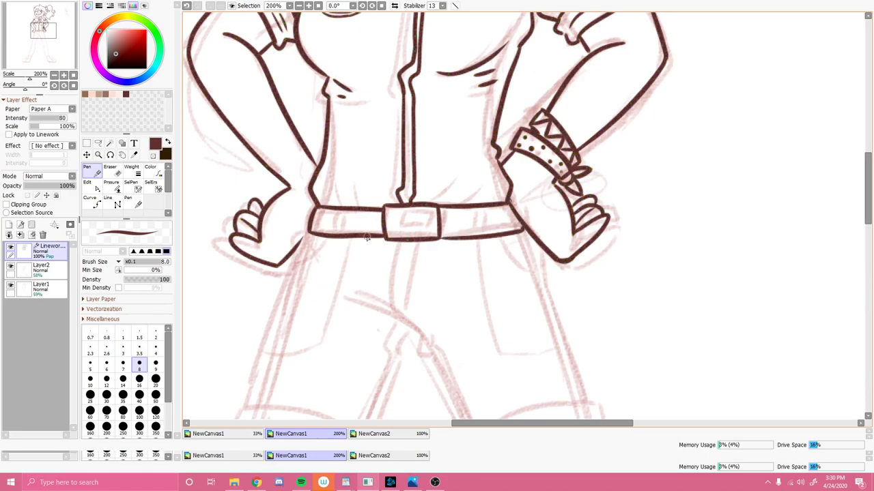
# Add a pair of belt loop lines on each side of the buckle and a small rectangle inside the buckle.
pyautogui.moveTo(352, 210); pyautogui.dragTo(346, 237)
pyautogui.moveTo(469, 208)
pyautogui.mouseDown()
pyautogui.moveTo(469, 236)
pyautogui.moveTo(481, 235)
pyautogui.mouseUp()
pyautogui.moveTo(402, 209)
pyautogui.mouseDown()
pyautogui.moveTo(402, 225)
pyautogui.moveTo(413, 226)
pyautogui.mouseUp()
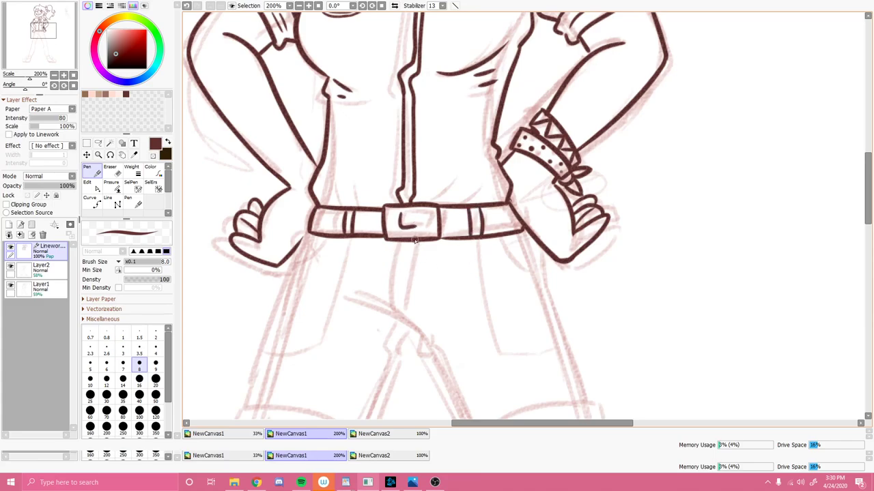
pyautogui.hotkey('ctrl', 'z')
pyautogui.moveTo(398, 216)
pyautogui.mouseDown()
pyautogui.moveTo(399, 230)
pyautogui.moveTo(423, 230)
pyautogui.moveTo(425, 217)
pyautogui.moveTo(423, 228)
pyautogui.mouseUp()
# Ink the crotch fold of the shorts and continue it down the inner leg on the wristband side.
pyautogui.moveTo(41, 32); pyautogui.dragTo(43, 36)
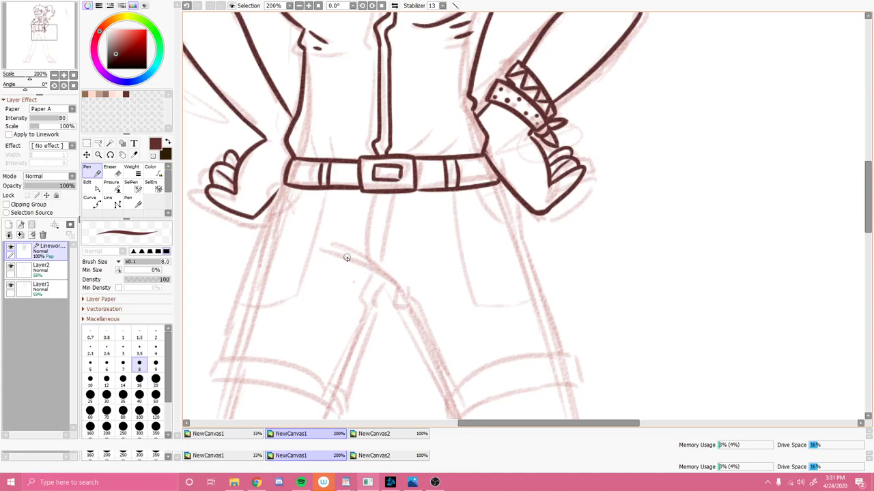
pyautogui.moveTo(323, 251); pyautogui.dragTo(380, 280)
pyautogui.hotkey('ctrl', 'z')
pyautogui.moveTo(323, 251); pyautogui.dragTo(384, 277)
pyautogui.hotkey('ctrl', 'z')
pyautogui.moveTo(324, 251)
pyautogui.mouseDown()
pyautogui.moveTo(395, 289)
pyautogui.moveTo(389, 281)
pyautogui.moveTo(392, 308)
pyautogui.moveTo(410, 318)
pyautogui.moveTo(405, 311)
pyautogui.moveTo(438, 374)
pyautogui.moveTo(445, 395)
pyautogui.mouseUp()
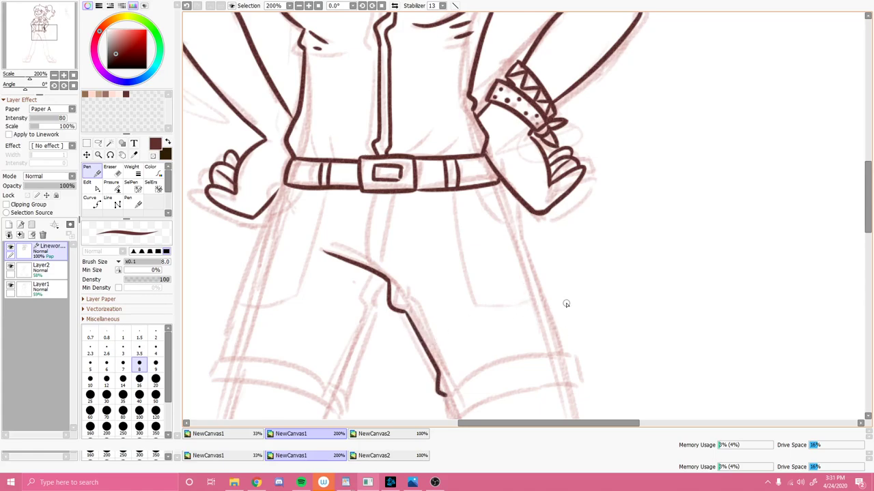
# Ink the outer edge of the shorts on the wristband side from the belt to just above the hem.
pyautogui.moveTo(499, 183)
pyautogui.mouseDown()
pyautogui.moveTo(519, 202)
pyautogui.moveTo(556, 340)
pyautogui.mouseUp()
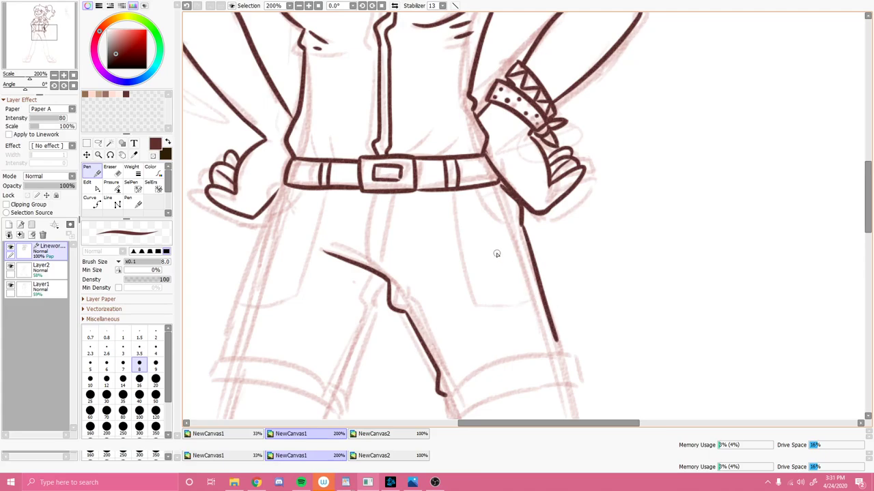
pyautogui.press('ctrl')
pyautogui.moveTo(560, 344); pyautogui.dragTo(567, 363)
# Ink the two fly lines of the shorts from below the buckle to the crotch fold.
pyautogui.moveTo(373, 193); pyautogui.dragTo(380, 263)
pyautogui.hotkey('ctrl', 'z')
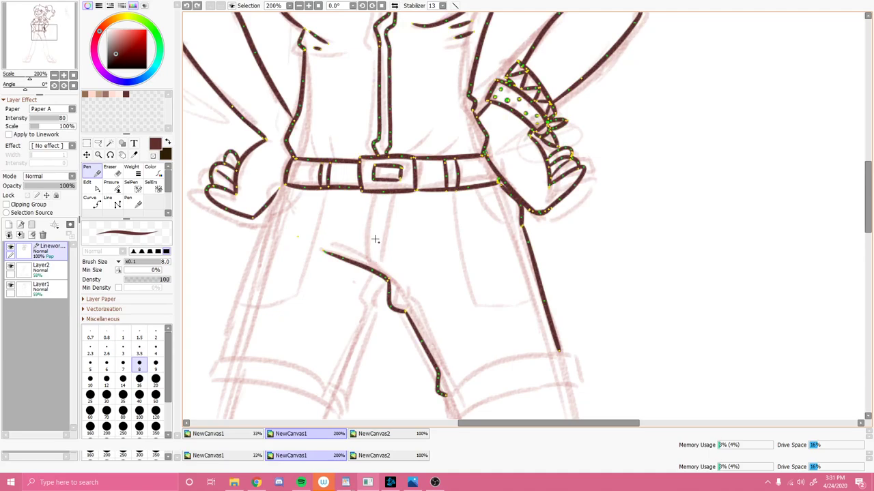
pyautogui.moveTo(362, 198); pyautogui.dragTo(372, 276)
pyautogui.hotkey('ctrl', 'z')
pyautogui.moveTo(366, 202); pyautogui.dragTo(369, 270)
pyautogui.hotkey('ctrl', 'z')
pyautogui.moveTo(363, 190); pyautogui.dragTo(368, 258)
pyautogui.moveTo(380, 193); pyautogui.dragTo(380, 273)
# Ink the curved pocket opening and large pocket outline on the wristband side of the shorts, joining the pocket's lower corner.
pyautogui.moveTo(483, 189)
pyautogui.mouseDown()
pyautogui.moveTo(494, 208)
pyautogui.moveTo(519, 212)
pyautogui.mouseUp()
pyautogui.moveTo(451, 191)
pyautogui.mouseDown()
pyautogui.moveTo(475, 304)
pyautogui.moveTo(546, 311)
pyautogui.mouseUp()
pyautogui.hotkey('ctrl', 'z')
pyautogui.moveTo(478, 307); pyautogui.dragTo(546, 311)
pyautogui.hotkey('ctrl', 'z')
pyautogui.moveTo(479, 305); pyautogui.dragTo(546, 301)
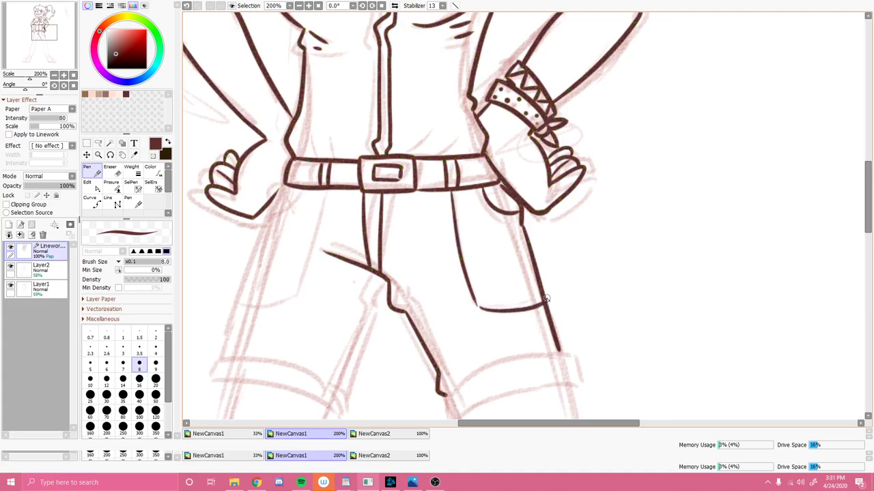
pyautogui.press('ctrl')
pyautogui.moveTo(479, 308); pyautogui.dragTo(476, 308)
pyautogui.press('ctrl')
pyautogui.press('ctrl')
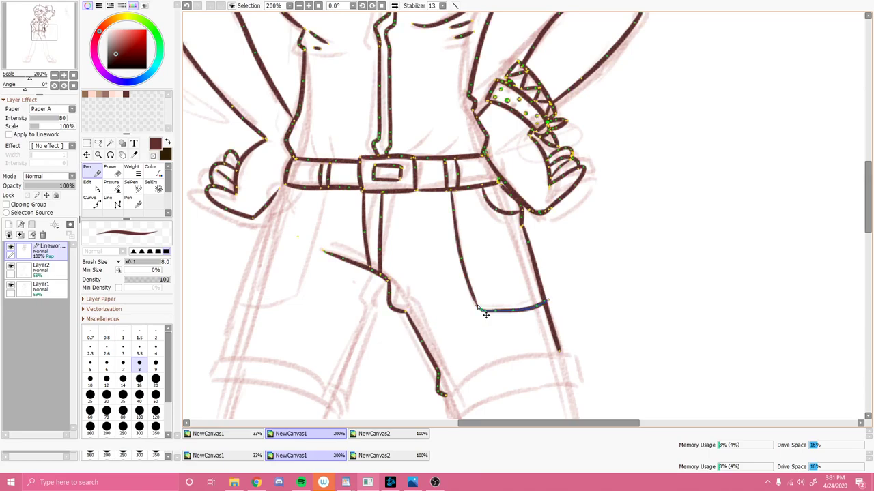
# Ink the outer edge of the shorts on the bare arm's side, with a small fold above the hem.
pyautogui.moveTo(277, 184)
pyautogui.mouseDown()
pyautogui.moveTo(273, 208)
pyautogui.moveTo(280, 200)
pyautogui.moveTo(238, 345)
pyautogui.mouseUp()
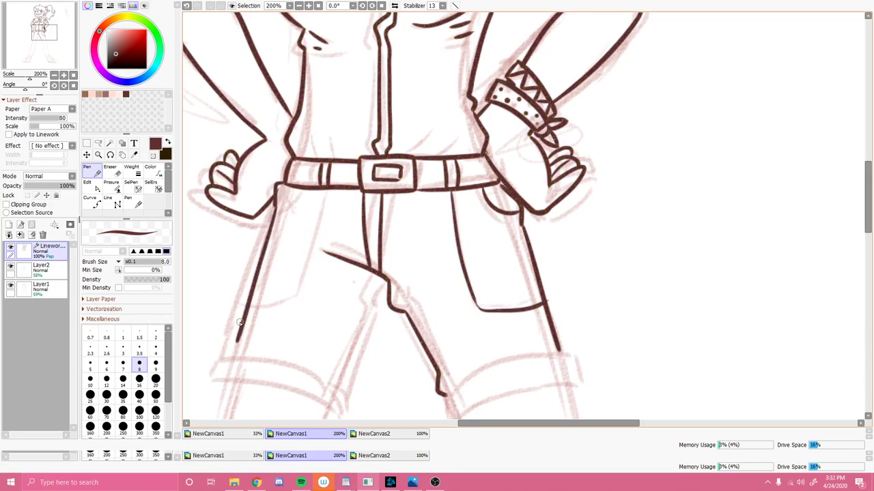
pyautogui.hotkey('ctrl', 'z')
pyautogui.moveTo(276, 204)
pyautogui.mouseDown()
pyautogui.moveTo(228, 329)
pyautogui.moveTo(232, 350)
pyautogui.mouseUp()
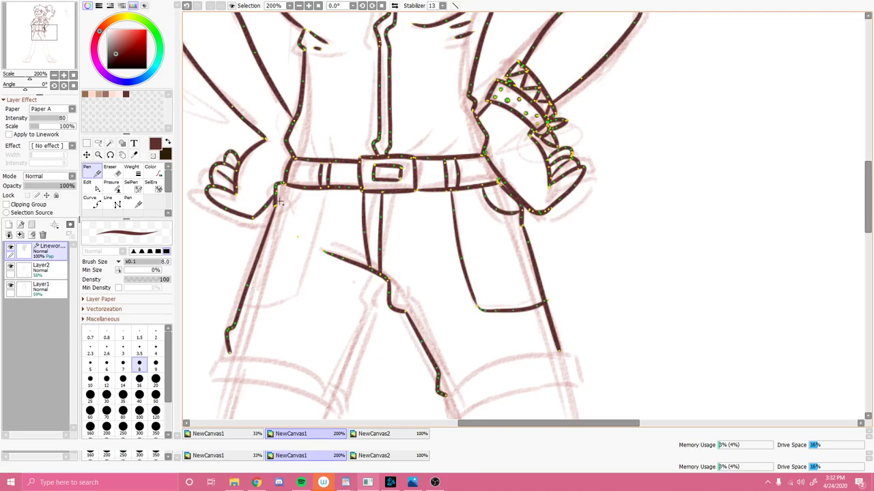
pyautogui.moveTo(228, 348); pyautogui.dragTo(229, 356)
# Ink the pocket opening and pocket outline on the bare arm's side of the shorts in dark brown.
pyautogui.keyDown('alt'); pyautogui.click(239, 377); pyautogui.keyUp('alt')
pyautogui.moveTo(286, 186); pyautogui.dragTo(302, 184)
pyautogui.hotkey('ctrl', 'z')
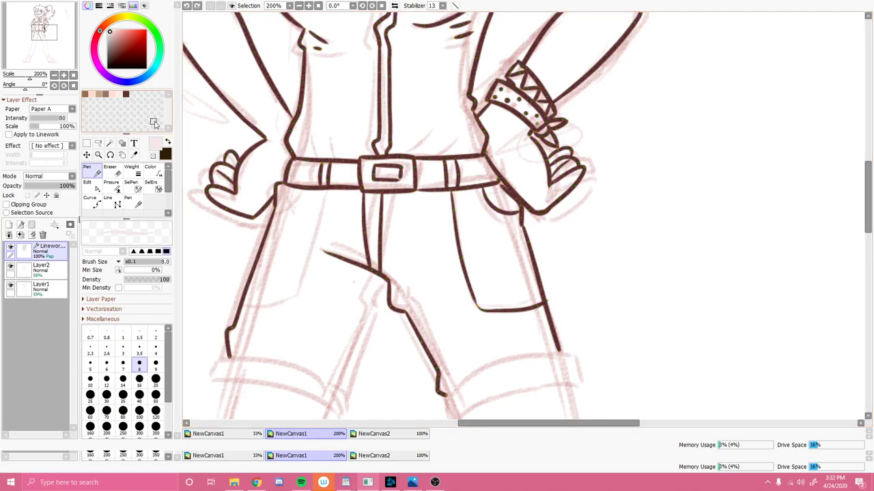
pyautogui.click(125, 95)
pyautogui.moveTo(276, 209)
pyautogui.mouseDown()
pyautogui.moveTo(301, 189)
pyautogui.moveTo(301, 285)
pyautogui.mouseUp()
pyautogui.hotkey('ctrl', 'z')
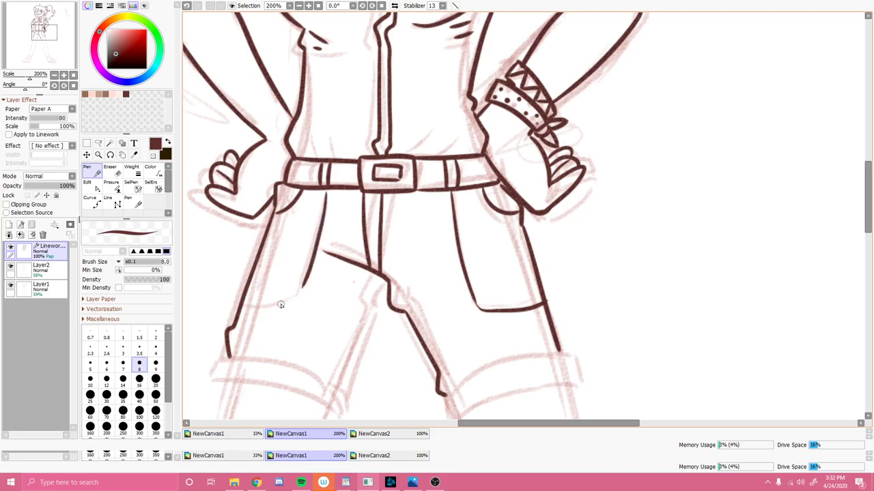
pyautogui.moveTo(242, 309); pyautogui.dragTo(298, 298)
# Ink the inner leg edge and the curved hem cuff of the shorts on the bare arm's side.
pyautogui.scroll(-5, 302, 238)
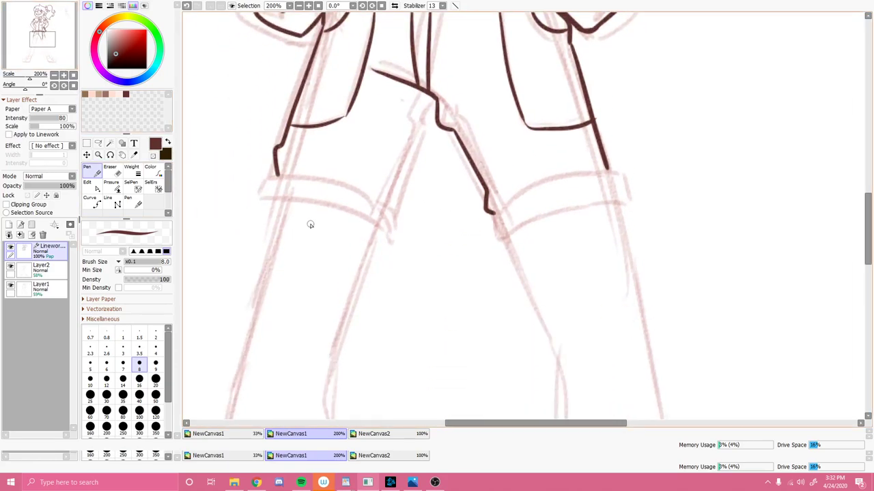
pyautogui.moveTo(432, 105); pyautogui.dragTo(399, 195)
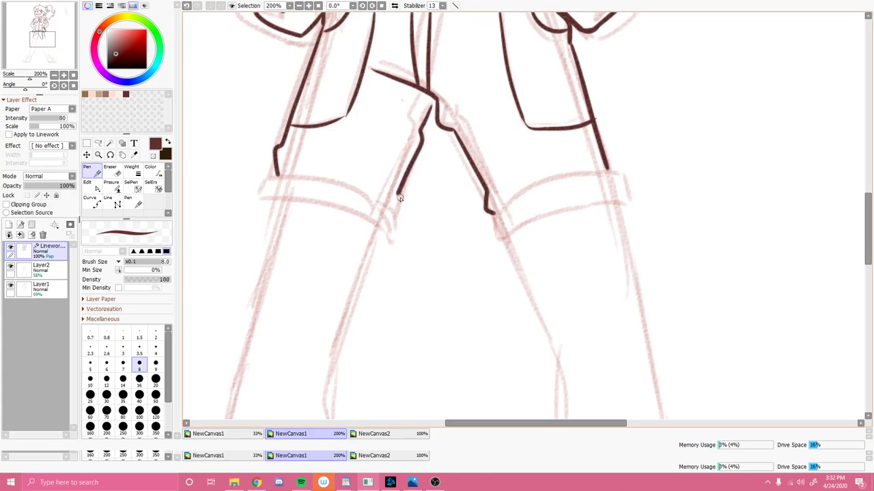
pyautogui.moveTo(276, 178)
pyautogui.mouseDown()
pyautogui.moveTo(400, 216)
pyautogui.moveTo(362, 192)
pyautogui.mouseUp()
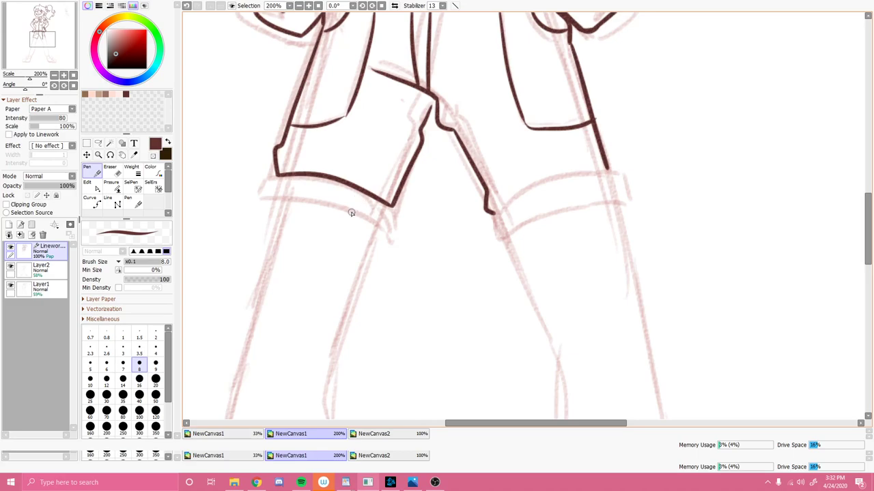
pyautogui.moveTo(277, 175)
pyautogui.mouseDown()
pyautogui.moveTo(277, 199)
pyautogui.moveTo(388, 223)
pyautogui.mouseUp()
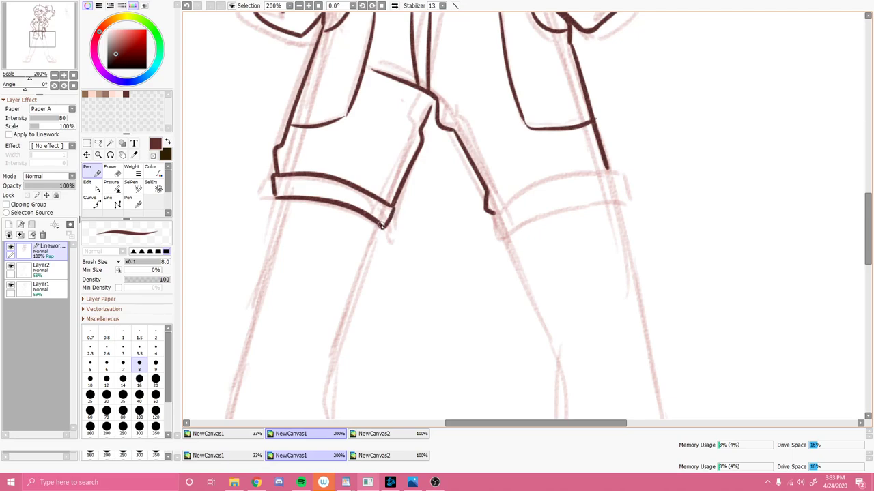
# Ink the curved hem cuff of the shorts on the wristband side, closing both of its ends.
pyautogui.moveTo(497, 212)
pyautogui.mouseDown()
pyautogui.moveTo(537, 185)
pyautogui.moveTo(602, 179)
pyautogui.mouseUp()
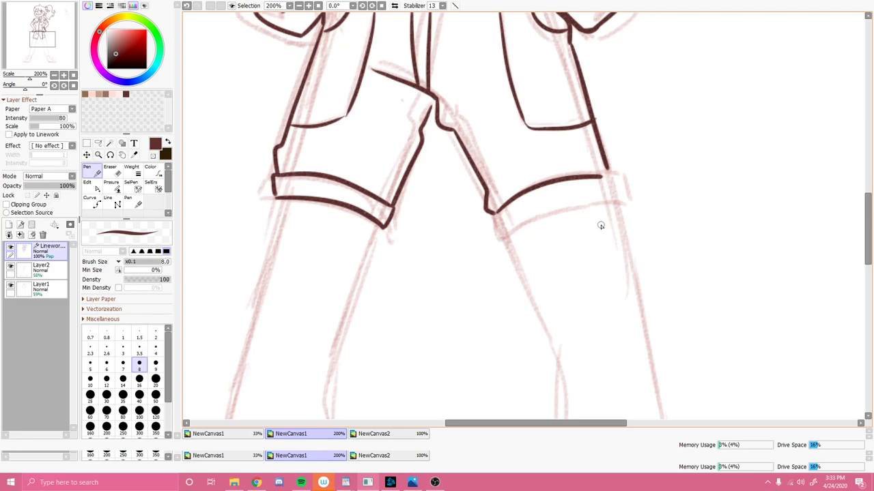
pyautogui.moveTo(602, 177); pyautogui.dragTo(609, 173)
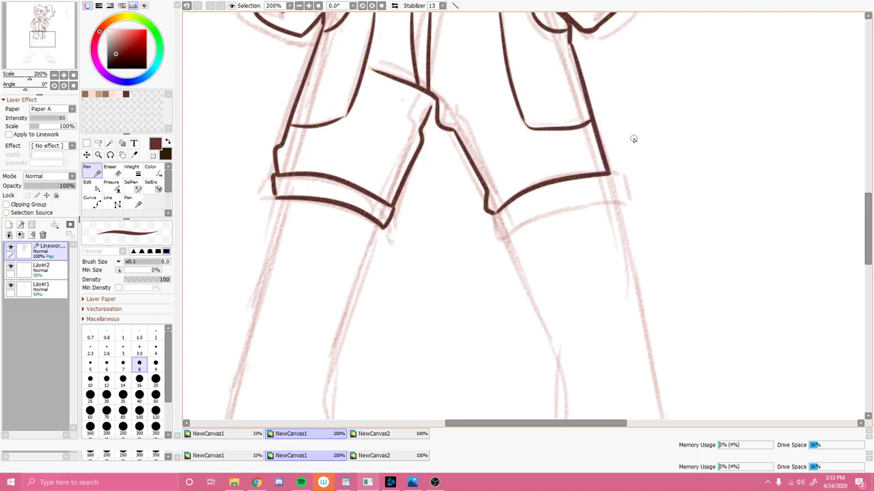
pyautogui.moveTo(616, 176); pyautogui.dragTo(618, 198)
pyautogui.moveTo(493, 213)
pyautogui.mouseDown()
pyautogui.moveTo(506, 240)
pyautogui.moveTo(515, 232)
pyautogui.moveTo(509, 240)
pyautogui.moveTo(500, 230)
pyautogui.moveTo(618, 197)
pyautogui.mouseUp()
pyautogui.hotkey('ctrl', 'z')
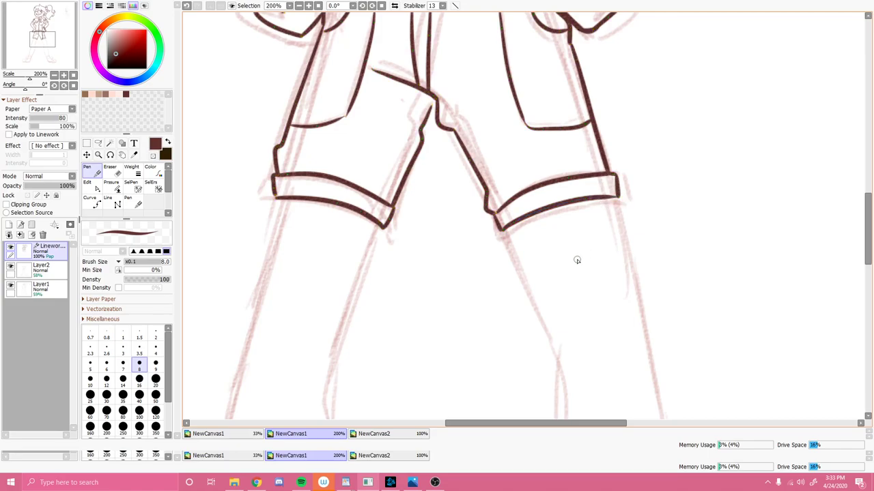
# Ink the inner and outer edges of the bare-arm side leg from the shorts cuff down to the ankle.
pyautogui.press('-')
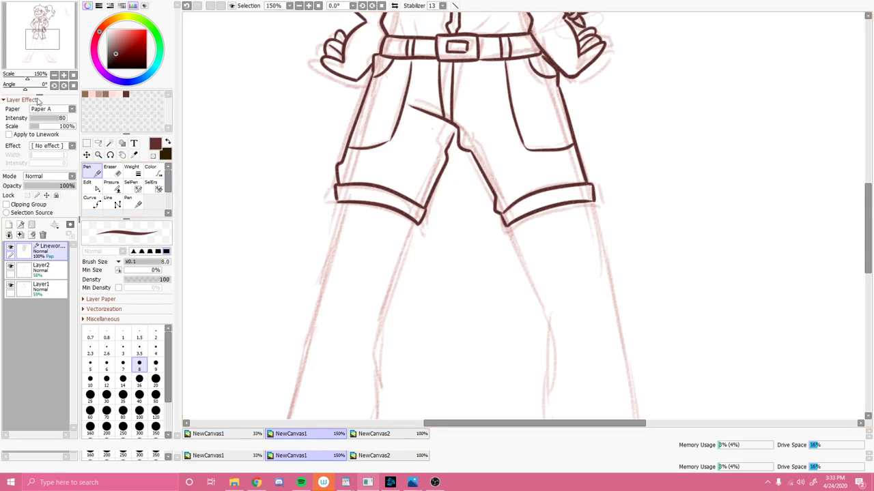
pyautogui.moveTo(44, 39); pyautogui.dragTo(45, 45)
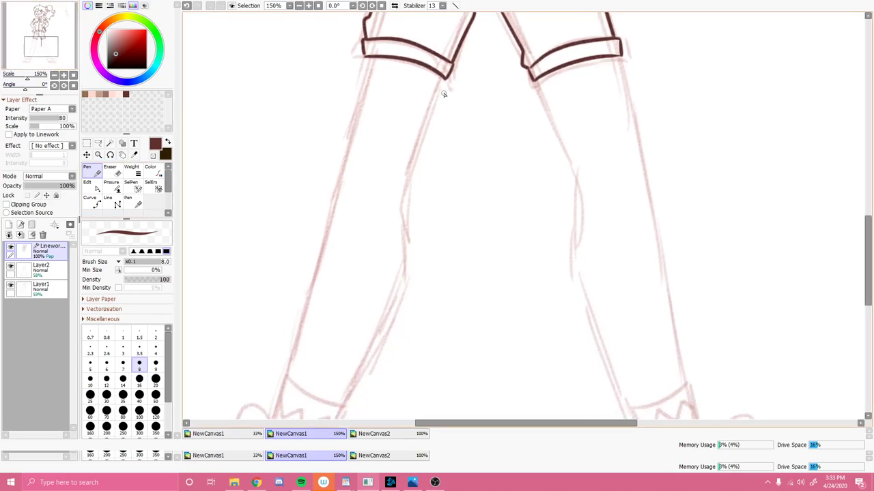
pyautogui.moveTo(440, 78)
pyautogui.mouseDown()
pyautogui.moveTo(415, 181)
pyautogui.moveTo(419, 226)
pyautogui.moveTo(385, 331)
pyautogui.moveTo(399, 302)
pyautogui.moveTo(349, 391)
pyautogui.mouseUp()
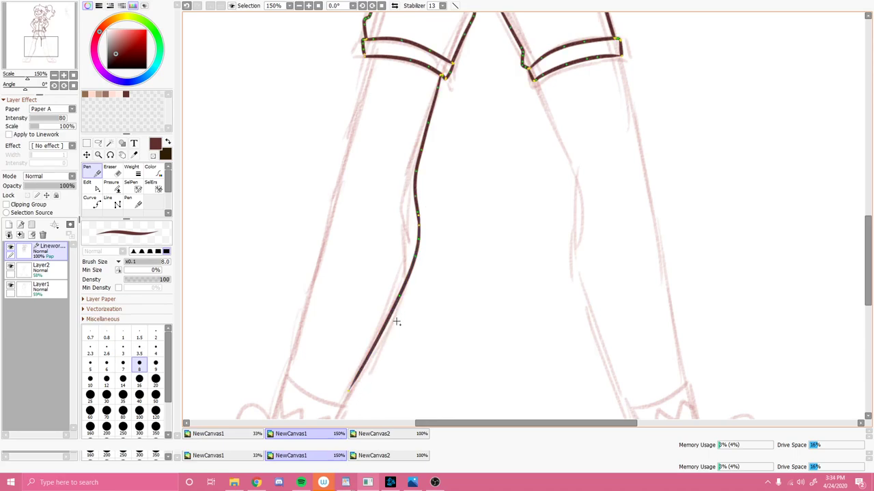
pyautogui.moveTo(408, 306)
pyautogui.mouseDown()
pyautogui.moveTo(359, 402)
pyautogui.moveTo(344, 408)
pyautogui.mouseUp()
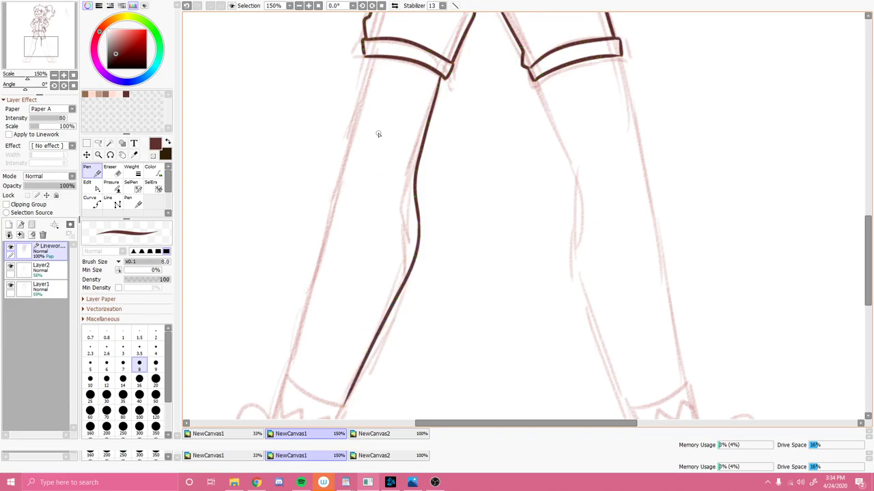
pyautogui.moveTo(372, 62)
pyautogui.mouseDown()
pyautogui.moveTo(323, 288)
pyautogui.moveTo(326, 317)
pyautogui.moveTo(294, 372)
pyautogui.mouseUp()
pyautogui.moveTo(330, 265); pyautogui.dragTo(324, 269)
pyautogui.moveTo(296, 364); pyautogui.dragTo(288, 395)
# Ink the curved top edge of the sock on the bare-arm side leg, with turned corners, and its back edge.
pyautogui.moveTo(45, 45); pyautogui.dragTo(44, 58)
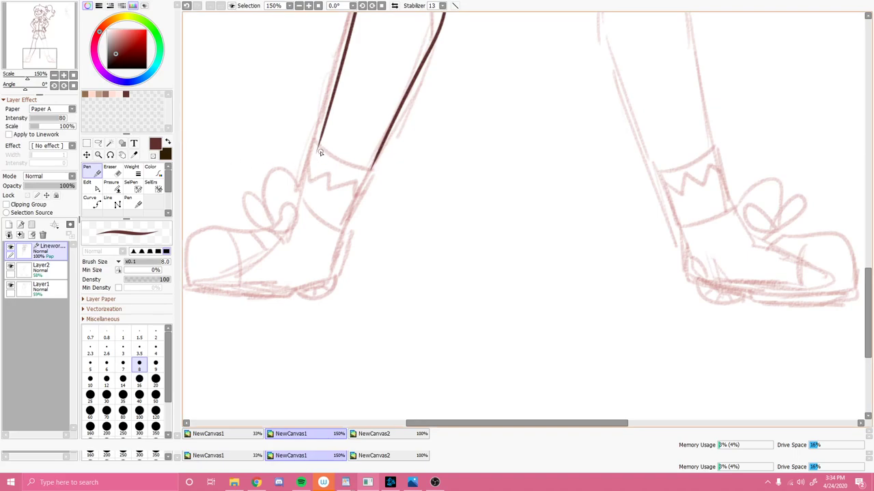
pyautogui.moveTo(320, 146); pyautogui.dragTo(371, 169)
pyautogui.moveTo(319, 148); pyautogui.dragTo(314, 154)
pyautogui.moveTo(373, 173); pyautogui.dragTo(345, 230)
# Ink the front edge of the sock down to the shoe and a short fold line under its top edge.
pyautogui.moveTo(313, 152); pyautogui.dragTo(304, 195)
pyautogui.hotkey('ctrl', 'z')
pyautogui.moveTo(314, 152); pyautogui.dragTo(304, 195)
pyautogui.hotkey('ctrl', 'z')
pyautogui.moveTo(314, 151); pyautogui.dragTo(299, 198)
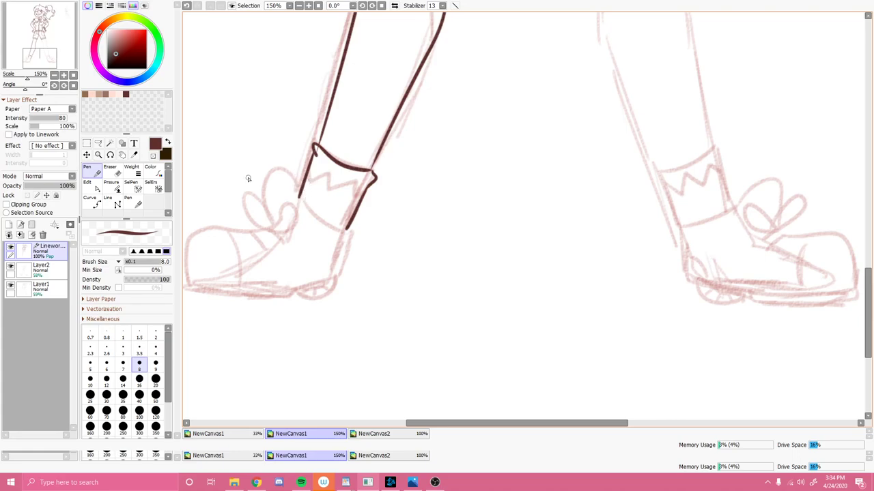
pyautogui.hotkey('ctrl', 'z')
pyautogui.moveTo(314, 150); pyautogui.dragTo(298, 196)
pyautogui.moveTo(326, 164); pyautogui.dragTo(367, 179)
pyautogui.press('e')
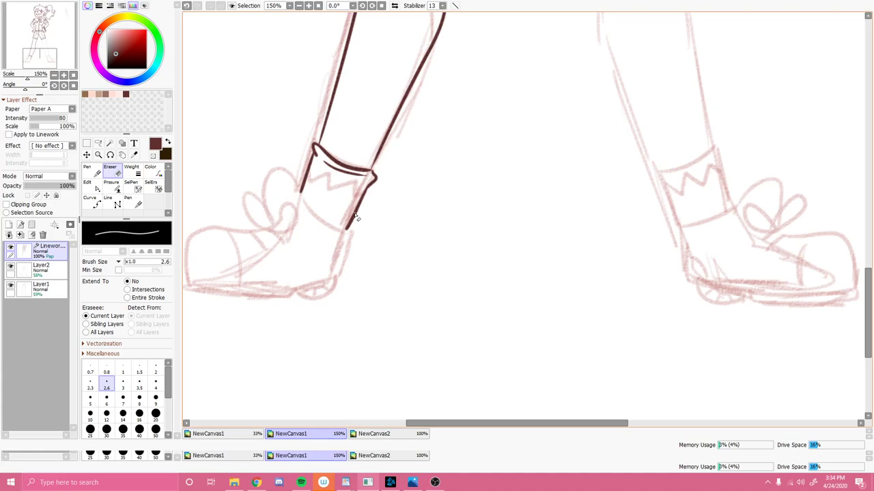
pyautogui.press('n')
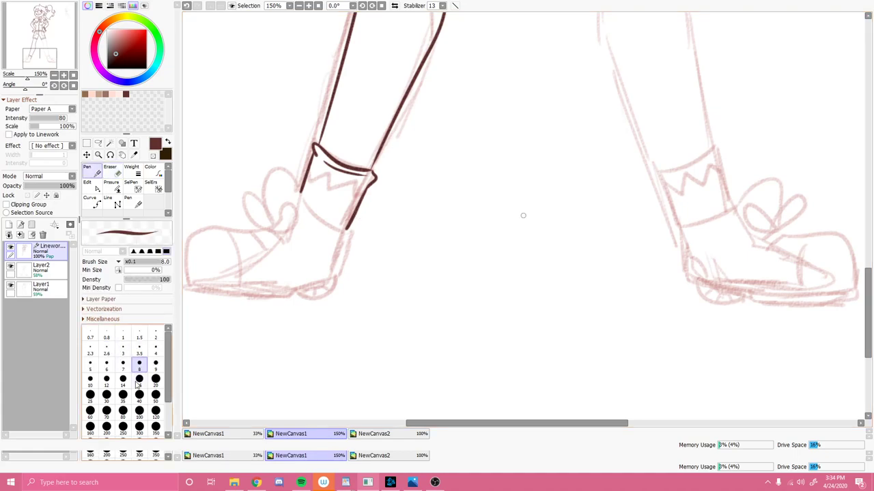
# Ink the large rounded loop of the lace bow in front of the sock.
pyautogui.moveTo(301, 192)
pyautogui.mouseDown()
pyautogui.moveTo(286, 169)
pyautogui.moveTo(266, 187)
pyautogui.moveTo(286, 215)
pyautogui.mouseUp()
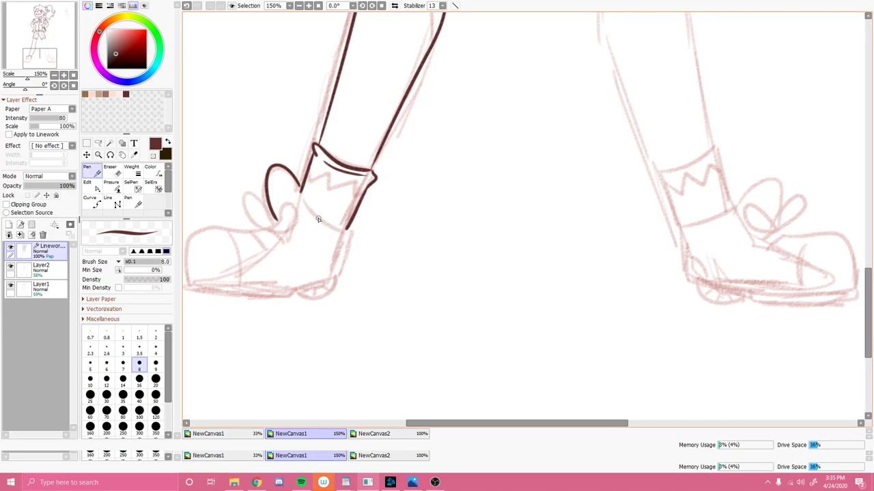
pyautogui.hotkey('ctrl', 'z')
pyautogui.moveTo(301, 193)
pyautogui.mouseDown()
pyautogui.moveTo(261, 204)
pyautogui.moveTo(271, 223)
pyautogui.mouseUp()
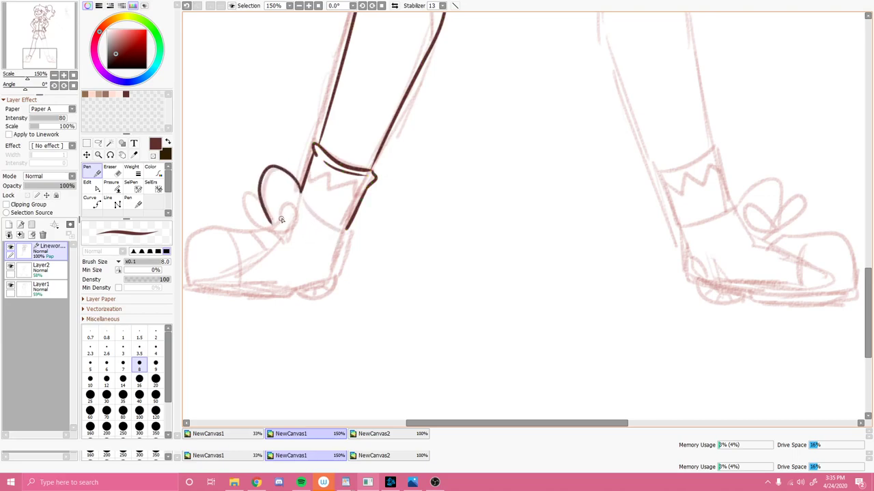
# Ink the curved shoe opening across the bottom of the sock, joined to the sock's front edge.
pyautogui.moveTo(50, 59); pyautogui.dragTo(48, 61)
pyautogui.moveTo(374, 166); pyautogui.dragTo(420, 205)
pyautogui.hotkey('ctrl', 'z')
pyautogui.moveTo(374, 165); pyautogui.dragTo(420, 205)
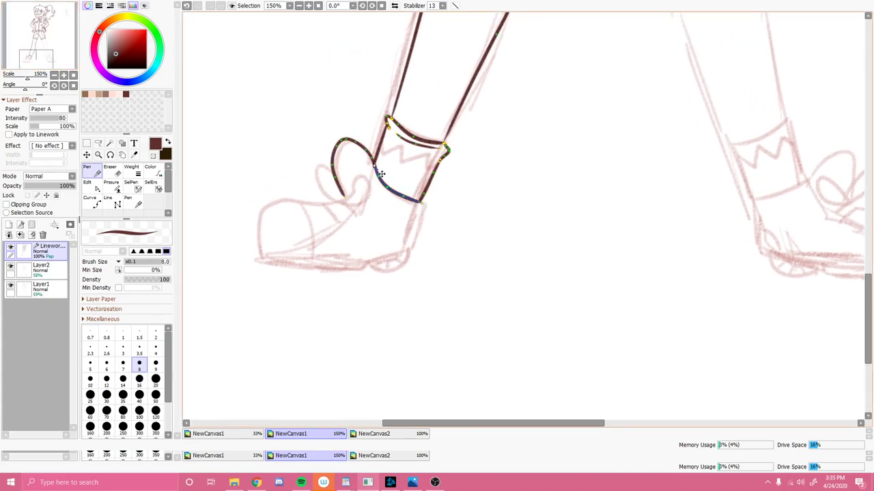
pyautogui.moveTo(374, 164); pyautogui.dragTo(374, 166)
# Ink the rounded top and toe of the shoe and the two smaller loops of its lace bow.
pyautogui.moveTo(342, 199)
pyautogui.mouseDown()
pyautogui.moveTo(277, 204)
pyautogui.moveTo(263, 217)
pyautogui.moveTo(263, 260)
pyautogui.mouseUp()
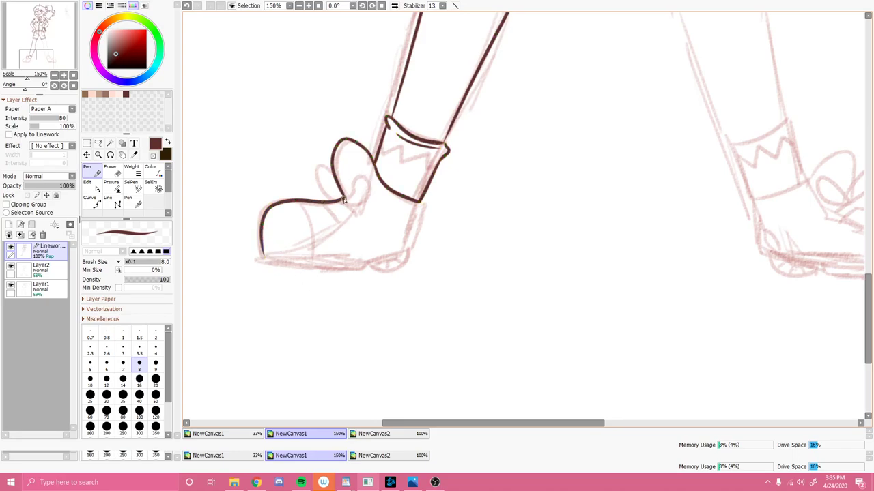
pyautogui.moveTo(336, 184)
pyautogui.mouseDown()
pyautogui.moveTo(349, 201)
pyautogui.moveTo(310, 174)
pyautogui.moveTo(346, 202)
pyautogui.moveTo(332, 174)
pyautogui.moveTo(314, 181)
pyautogui.moveTo(344, 200)
pyautogui.mouseUp()
pyautogui.hotkey('ctrl', 'z')
pyautogui.hotkey('ctrl', 'z')
pyautogui.moveTo(346, 197)
pyautogui.mouseDown()
pyautogui.moveTo(372, 179)
pyautogui.moveTo(349, 199)
pyautogui.mouseUp()
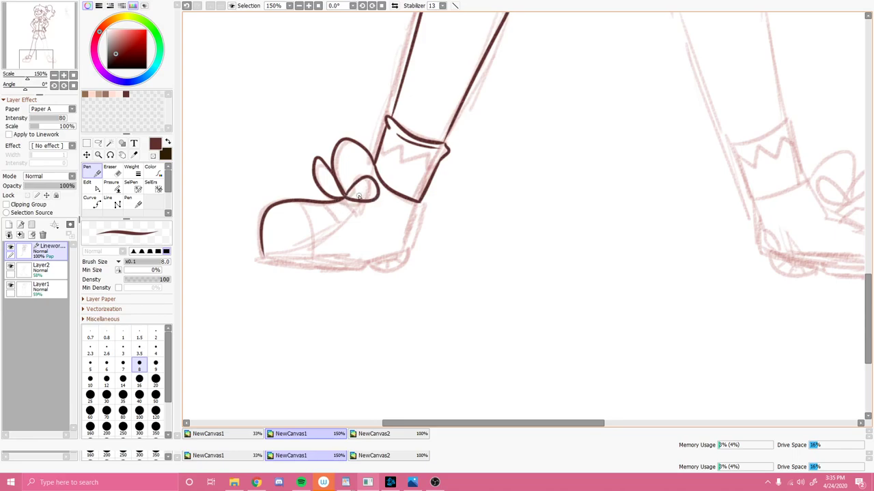
pyautogui.hotkey('ctrl', 'z')
# Ink short lace strokes below the bow and the shoe's back edge, angling in under the heel.
pyautogui.moveTo(344, 191)
pyautogui.mouseDown()
pyautogui.moveTo(352, 216)
pyautogui.moveTo(338, 221)
pyautogui.mouseUp()
pyautogui.hotkey('ctrl', 'z')
pyautogui.moveTo(419, 202)
pyautogui.mouseDown()
pyautogui.moveTo(413, 246)
pyautogui.moveTo(363, 266)
pyautogui.mouseUp()
pyautogui.hotkey('ctrl', 'z')
pyautogui.moveTo(413, 239); pyautogui.dragTo(365, 267)
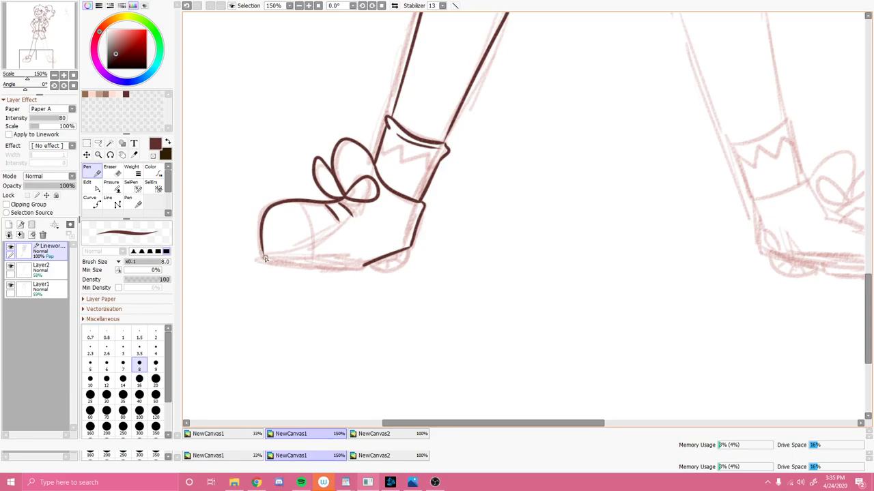
# Ink the thin sole strip under the shoe from the toe to the heel and close its ends.
pyautogui.moveTo(265, 261); pyautogui.dragTo(359, 270)
pyautogui.moveTo(267, 264); pyautogui.dragTo(356, 273)
pyautogui.press('ctrl')
pyautogui.press('ctrl')
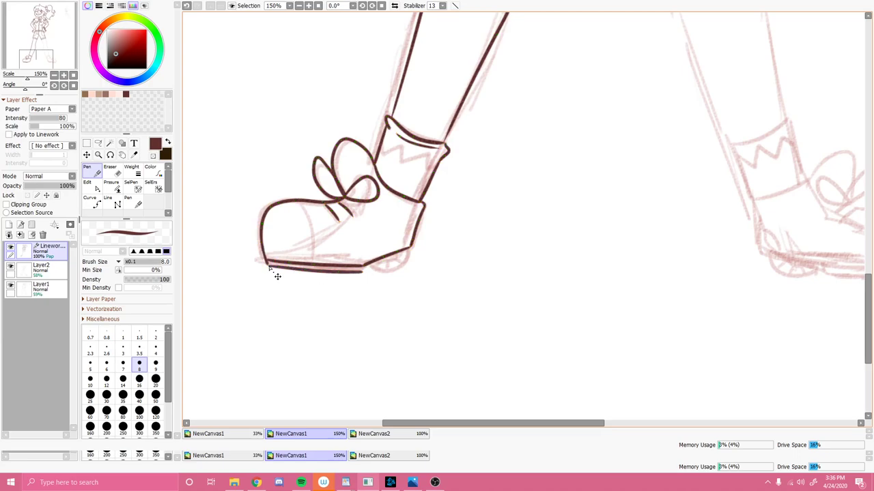
pyautogui.press('ctrl')
# Ink the half-round wheel with spokes under the heel of the shoe.
pyautogui.moveTo(364, 266)
pyautogui.mouseDown()
pyautogui.moveTo(394, 271)
pyautogui.moveTo(411, 246)
pyautogui.moveTo(394, 262)
pyautogui.mouseUp()
pyautogui.press('ctrl')
pyautogui.hotkey('ctrl', 'z')
pyautogui.moveTo(384, 260)
pyautogui.mouseDown()
pyautogui.moveTo(397, 265)
pyautogui.moveTo(390, 270)
pyautogui.mouseUp()
pyautogui.hotkey('ctrl', 'z')
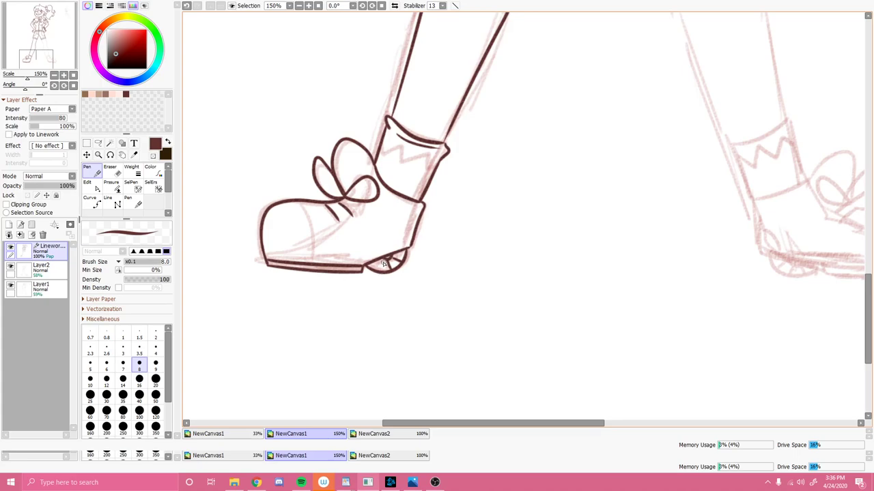
pyautogui.moveTo(387, 258); pyautogui.dragTo(380, 272)
# Ink the small curved heel patch and the curved toe-cap seam on the shoe.
pyautogui.moveTo(413, 230); pyautogui.dragTo(402, 254)
pyautogui.moveTo(305, 204); pyautogui.dragTo(316, 262)
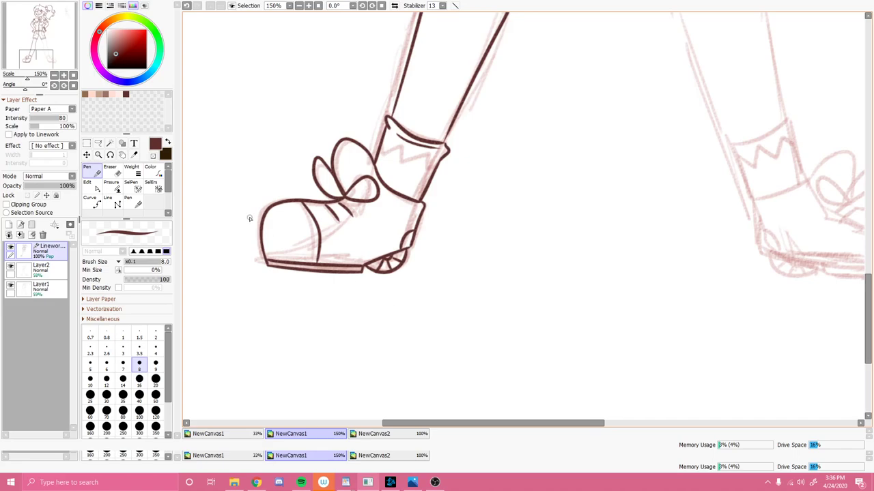
# Join the bare-arm side leg's outer line to its cuff and ink the other leg's inner edge past the knee.
pyautogui.moveTo(41, 63); pyautogui.dragTo(54, 48)
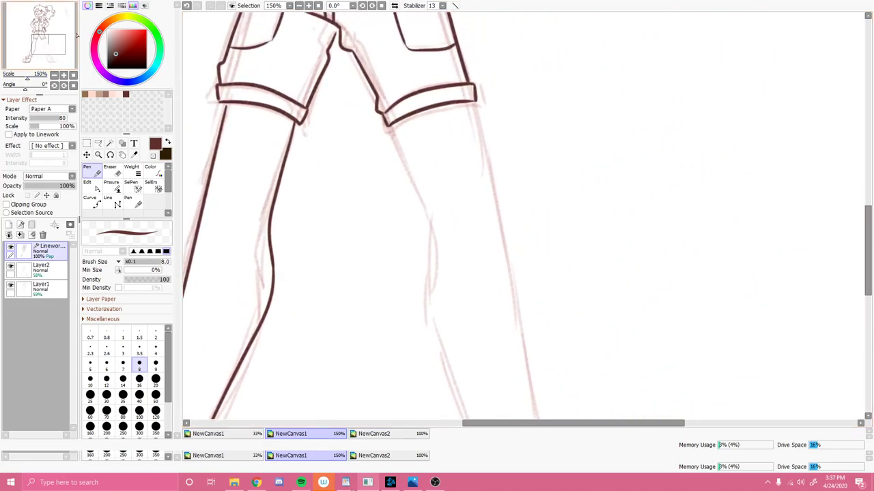
pyautogui.moveTo(399, 140)
pyautogui.mouseDown()
pyautogui.moveTo(433, 219)
pyautogui.moveTo(437, 296)
pyautogui.mouseUp()
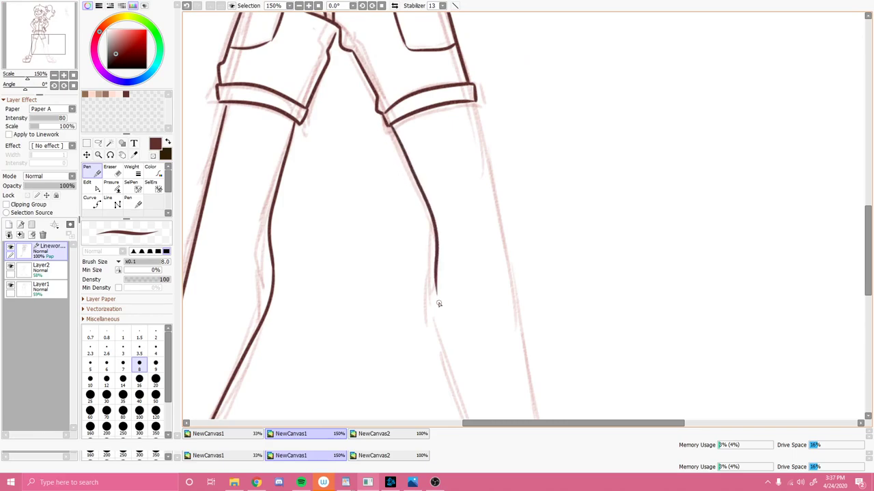
pyautogui.hotkey('ctrl', 'z')
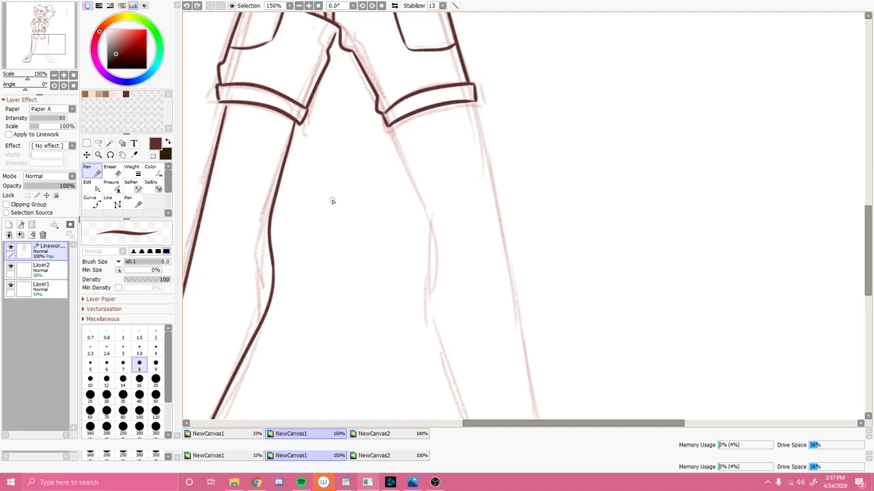
pyautogui.press('ctrl')
pyautogui.moveTo(225, 106); pyautogui.dragTo(226, 106)
pyautogui.moveTo(393, 125)
pyautogui.mouseDown()
pyautogui.moveTo(408, 165)
pyautogui.moveTo(437, 324)
pyautogui.mouseUp()
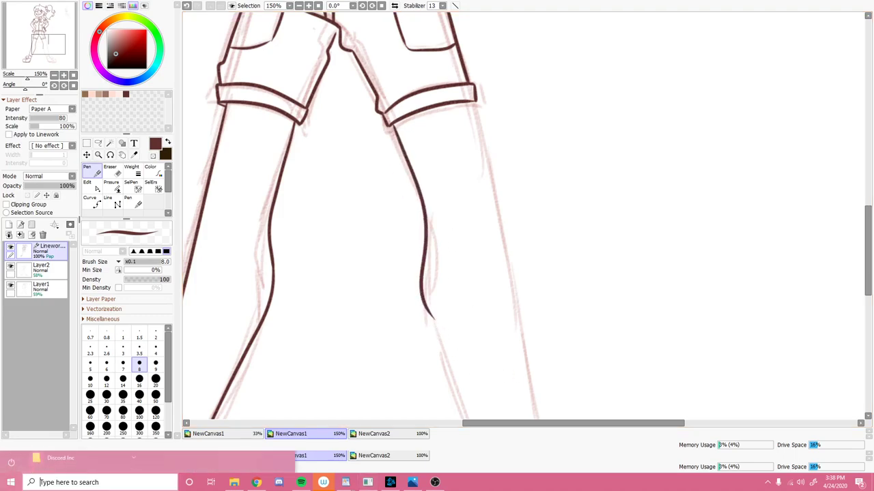
pyautogui.press('super')
pyautogui.moveTo(434, 321)
pyautogui.mouseDown()
pyautogui.moveTo(439, 344)
pyautogui.moveTo(425, 306)
pyautogui.mouseUp()
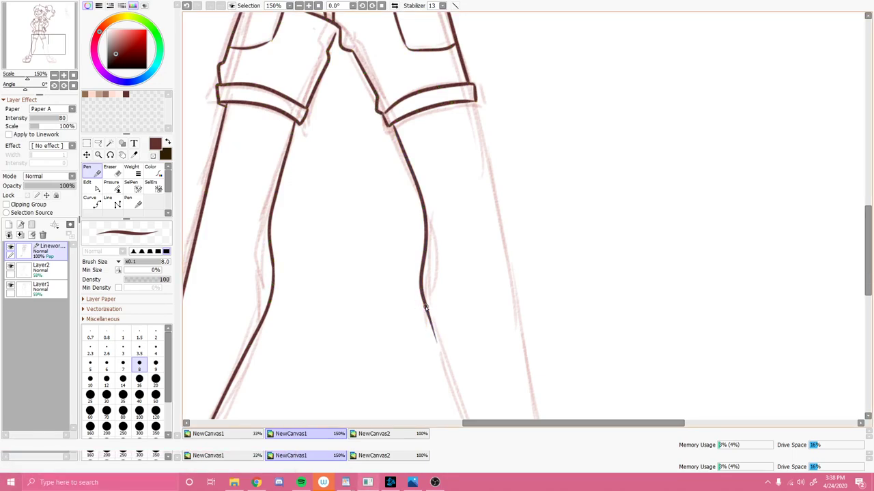
# Ink the upper outer edge of the wristband-side leg from the shorts cuff down past the knee.
pyautogui.moveTo(472, 103); pyautogui.dragTo(510, 299)
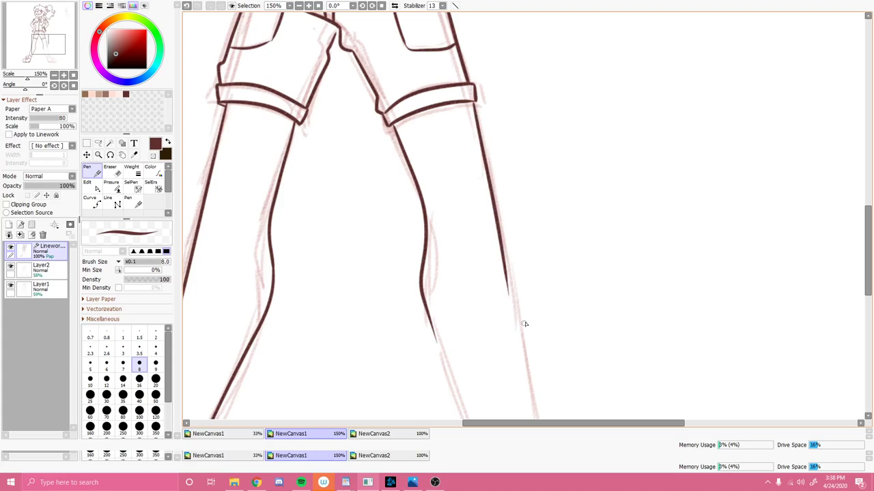
pyautogui.scroll(-1, 519, 327)
pyautogui.moveTo(517, 330); pyautogui.dragTo(517, 328)
# Extend the inner and outer edges of the wristband-side leg down to the sketched sock.
pyautogui.moveTo(272, 247); pyautogui.dragTo(259, 151)
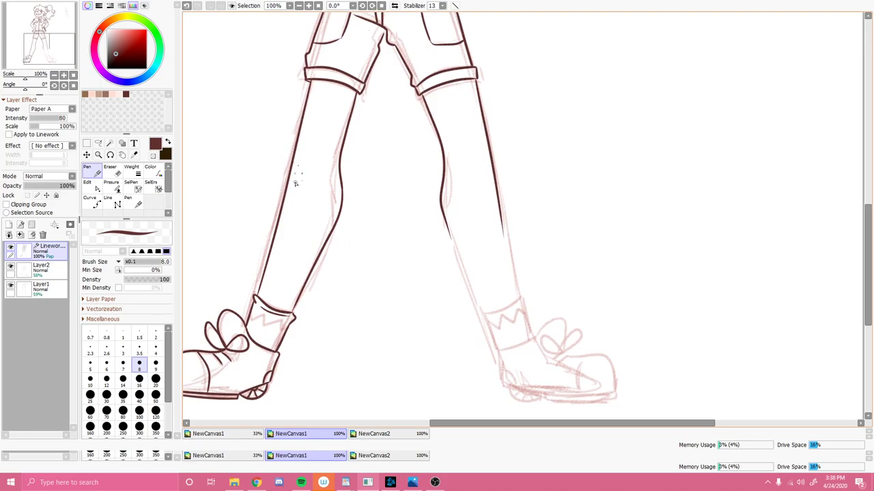
pyautogui.moveTo(504, 237); pyautogui.dragTo(519, 297)
pyautogui.moveTo(447, 226); pyautogui.dragTo(492, 319)
pyautogui.moveTo(448, 230); pyautogui.dragTo(478, 305)
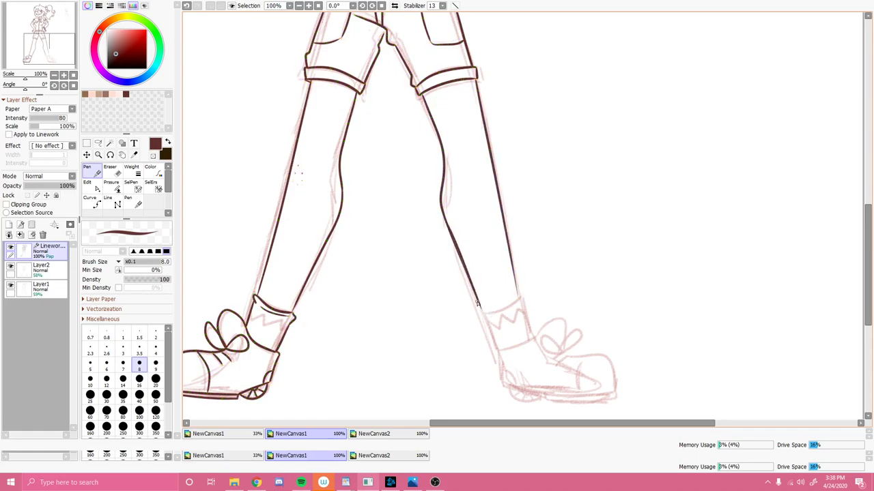
pyautogui.hotkey('ctrl', 'z')
pyautogui.moveTo(447, 228); pyautogui.dragTo(481, 313)
pyautogui.hotkey('ctrl', 'z')
pyautogui.moveTo(445, 217); pyautogui.dragTo(487, 323)
pyautogui.moveTo(511, 261); pyautogui.dragTo(519, 295)
pyautogui.hotkey('ctrl', 'z')
pyautogui.hotkey('ctrl', 'z')
pyautogui.hotkey('ctrl', 'z')
pyautogui.moveTo(509, 247); pyautogui.dragTo(519, 301)
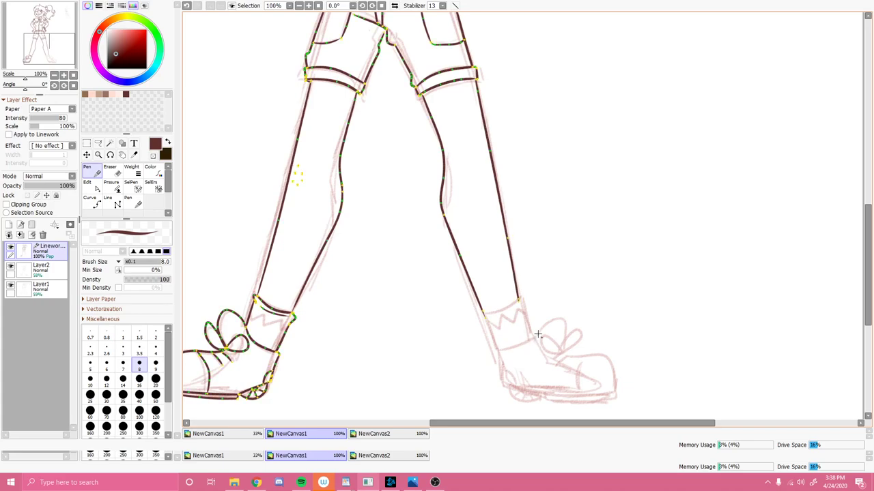
# Ink the sock's top edge on the wristband-side leg with turned corners and a short fold line below it.
pyautogui.scroll(2, 538, 335)
pyautogui.moveTo(457, 302)
pyautogui.mouseDown()
pyautogui.moveTo(513, 281)
pyautogui.moveTo(518, 291)
pyautogui.mouseUp()
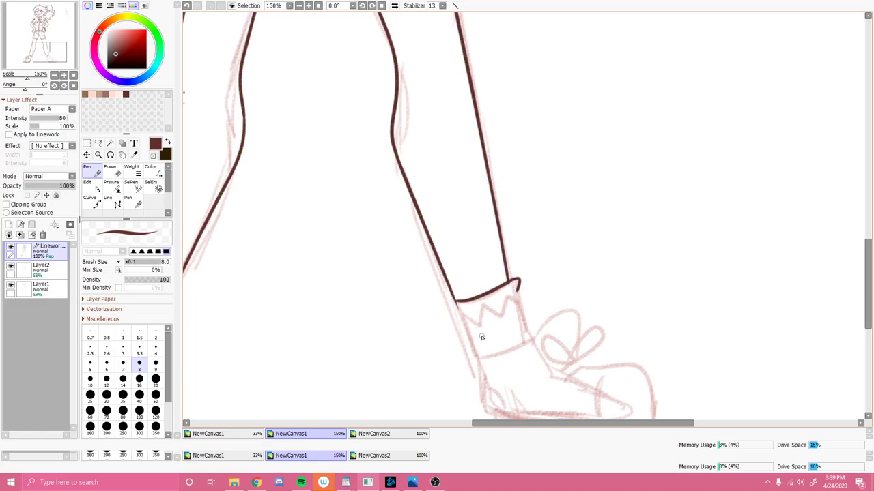
pyautogui.press('e')
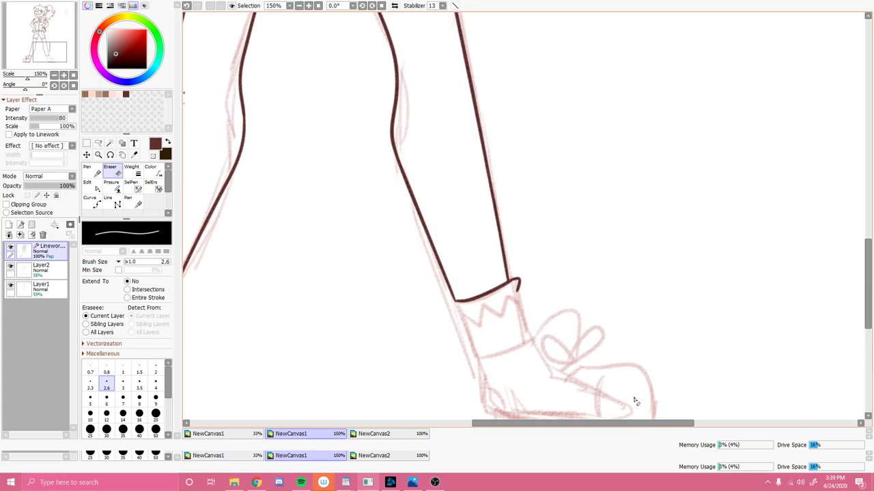
pyautogui.press('n')
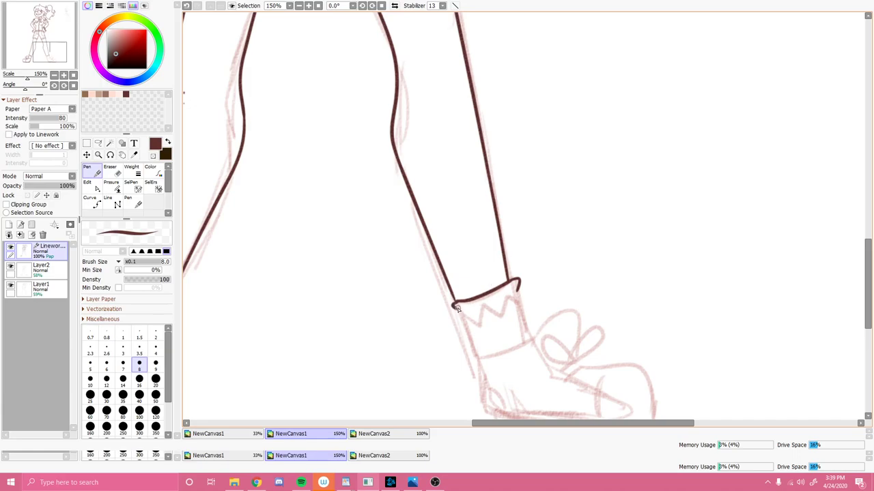
pyautogui.hotkey('ctrl', 'z')
pyautogui.moveTo(456, 301)
pyautogui.mouseDown()
pyautogui.moveTo(456, 312)
pyautogui.moveTo(502, 299)
pyautogui.mouseUp()
# Ink both side edges of the sock and a zigzag stripe across it below the top edge.
pyautogui.moveTo(519, 299); pyautogui.dragTo(528, 343)
pyautogui.moveTo(466, 334); pyautogui.dragTo(482, 363)
pyautogui.scroll(1, 519, 398)
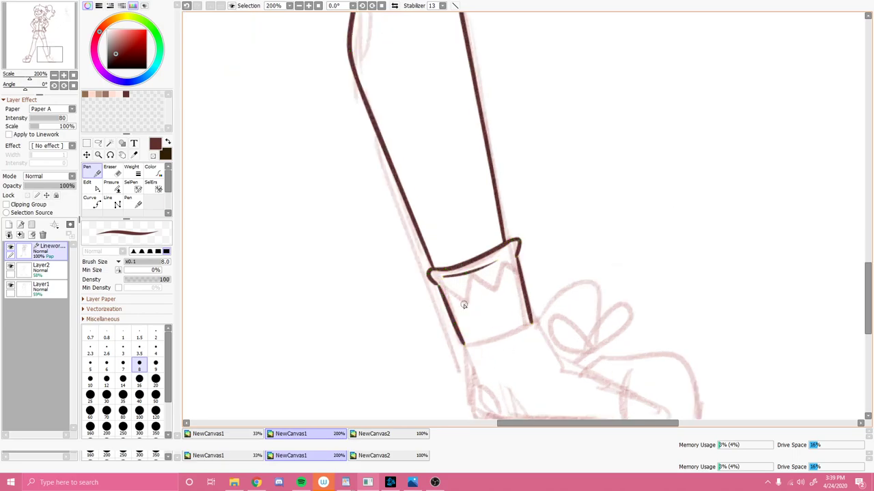
pyautogui.moveTo(442, 290)
pyautogui.mouseDown()
pyautogui.moveTo(466, 310)
pyautogui.moveTo(471, 286)
pyautogui.moveTo(489, 301)
pyautogui.moveTo(497, 279)
pyautogui.moveTo(520, 278)
pyautogui.mouseUp()
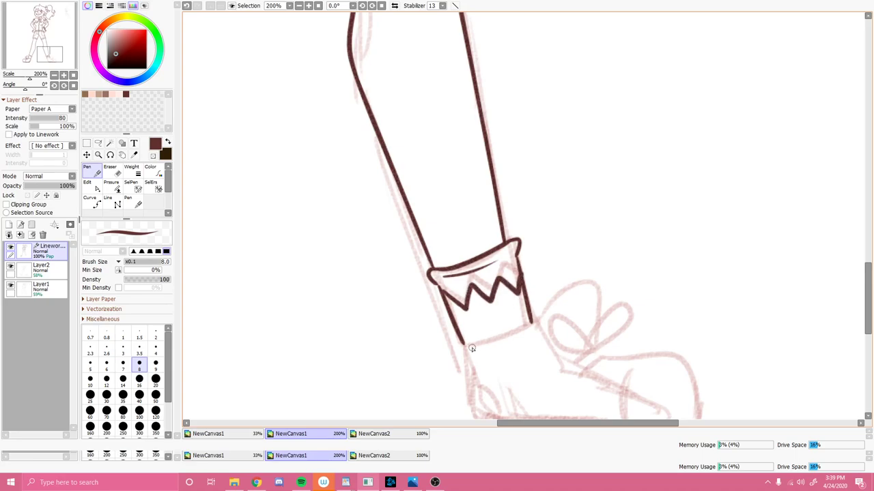
# Ink the curved shoe opening across the bottom of the wristband-side sock.
pyautogui.moveTo(465, 347); pyautogui.dragTo(537, 321)
pyautogui.hotkey('ctrl', 'z')
pyautogui.moveTo(463, 347)
pyautogui.mouseDown()
pyautogui.moveTo(510, 339)
pyautogui.moveTo(533, 321)
pyautogui.mouseUp()
# Ink the wristband-side shoe's back edge, sloped heel underside and upper sole line out to the toe.
pyautogui.moveTo(30, 50); pyautogui.dragTo(30, 56)
pyautogui.moveTo(464, 175)
pyautogui.mouseDown()
pyautogui.moveTo(471, 237)
pyautogui.moveTo(473, 222)
pyautogui.moveTo(494, 249)
pyautogui.moveTo(474, 241)
pyautogui.moveTo(548, 273)
pyautogui.mouseUp()
pyautogui.hotkey('ctrl', 'z')
pyautogui.moveTo(471, 239); pyautogui.dragTo(565, 273)
pyautogui.hotkey('ctrl', 'z')
pyautogui.moveTo(471, 240); pyautogui.dragTo(545, 262)
pyautogui.moveTo(49, 53); pyautogui.dragTo(51, 55)
pyautogui.moveTo(491, 224)
pyautogui.mouseDown()
pyautogui.moveTo(574, 218)
pyautogui.moveTo(580, 228)
pyautogui.moveTo(639, 216)
pyautogui.mouseUp()
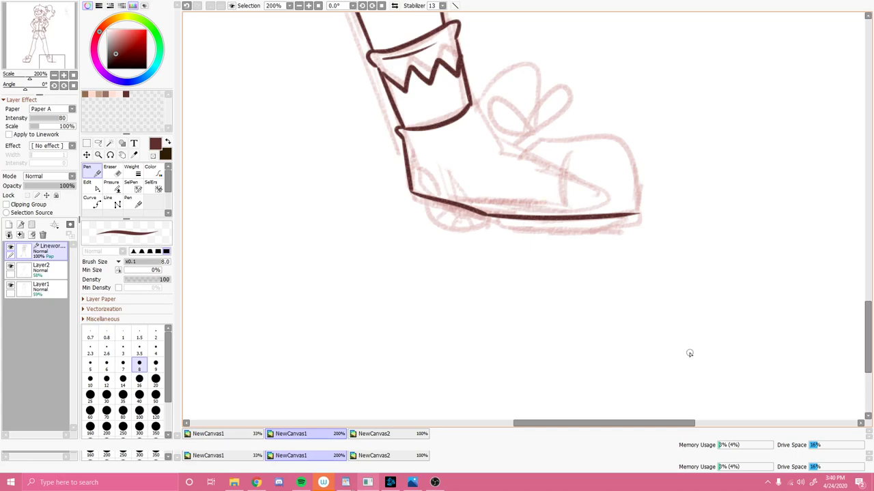
# Ink the flat sole block beneath the front part of the wristband-side shoe.
pyautogui.moveTo(636, 216); pyautogui.dragTo(614, 221)
pyautogui.hotkey('ctrl', 'z')
pyautogui.moveTo(637, 213)
pyautogui.mouseDown()
pyautogui.moveTo(615, 218)
pyautogui.moveTo(640, 211)
pyautogui.moveTo(624, 215)
pyautogui.mouseUp()
pyautogui.hotkey('ctrl', 'z')
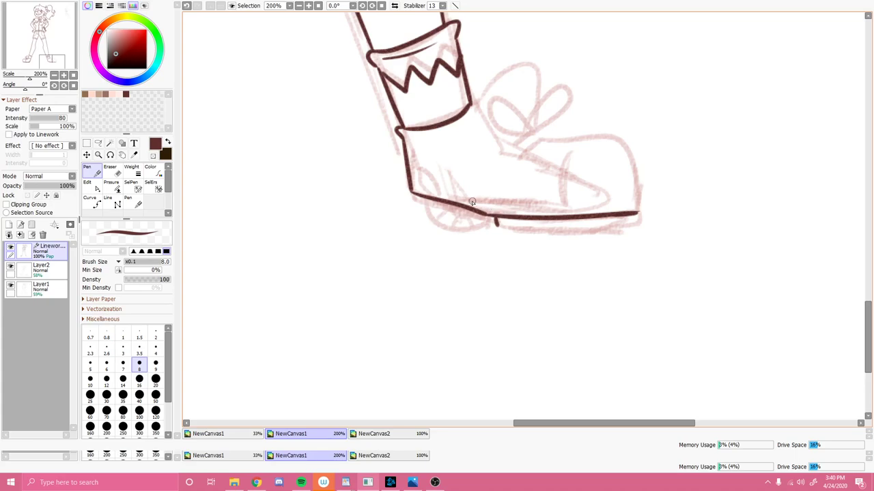
pyautogui.hotkey('ctrl', 'z')
pyautogui.moveTo(494, 217)
pyautogui.mouseDown()
pyautogui.moveTo(499, 230)
pyautogui.moveTo(642, 237)
pyautogui.moveTo(636, 227)
pyautogui.mouseUp()
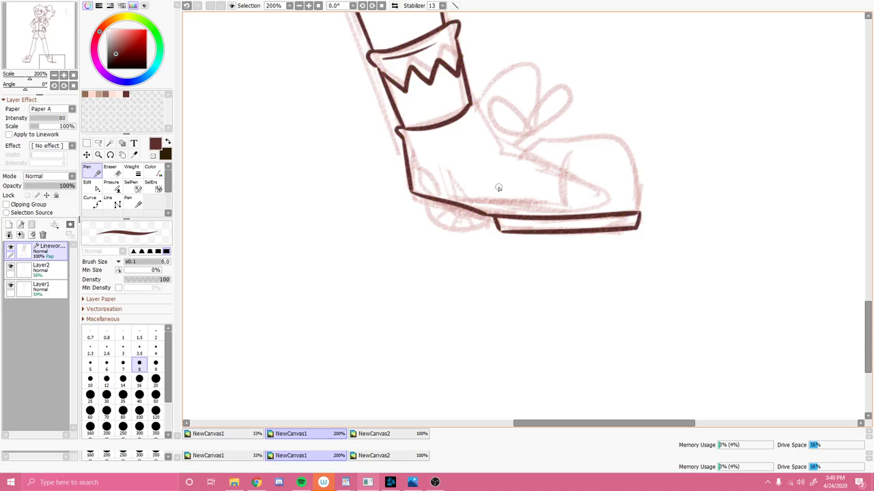
# Ink a half-round wheel with a small hub and spokes under the wristband-side shoe's heel.
pyautogui.moveTo(419, 196)
pyautogui.mouseDown()
pyautogui.moveTo(429, 232)
pyautogui.moveTo(478, 219)
pyautogui.mouseUp()
pyautogui.hotkey('ctrl', 'z')
pyautogui.moveTo(419, 197)
pyautogui.mouseDown()
pyautogui.moveTo(478, 218)
pyautogui.moveTo(431, 223)
pyautogui.moveTo(482, 216)
pyautogui.mouseUp()
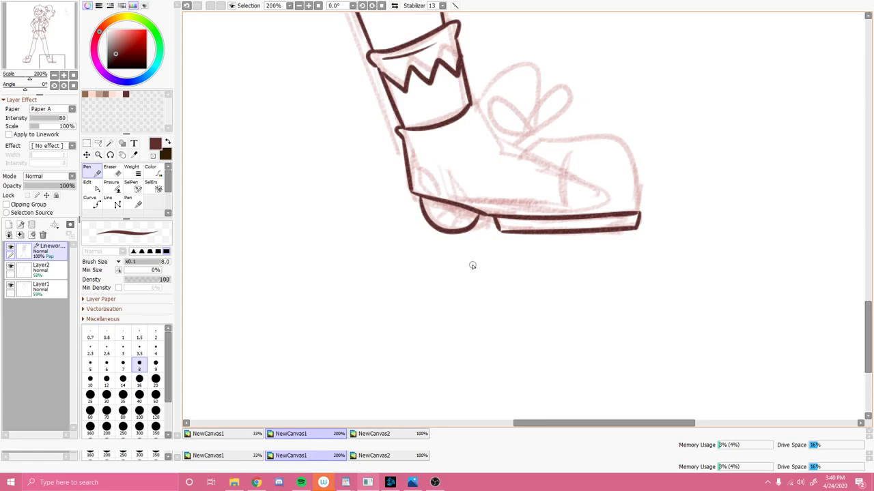
pyautogui.moveTo(445, 203); pyautogui.dragTo(466, 210)
pyautogui.moveTo(460, 212)
pyautogui.mouseDown()
pyautogui.moveTo(448, 231)
pyautogui.moveTo(450, 207)
pyautogui.moveTo(430, 218)
pyautogui.moveTo(424, 199)
pyautogui.mouseUp()
pyautogui.hotkey('ctrl', 'z')
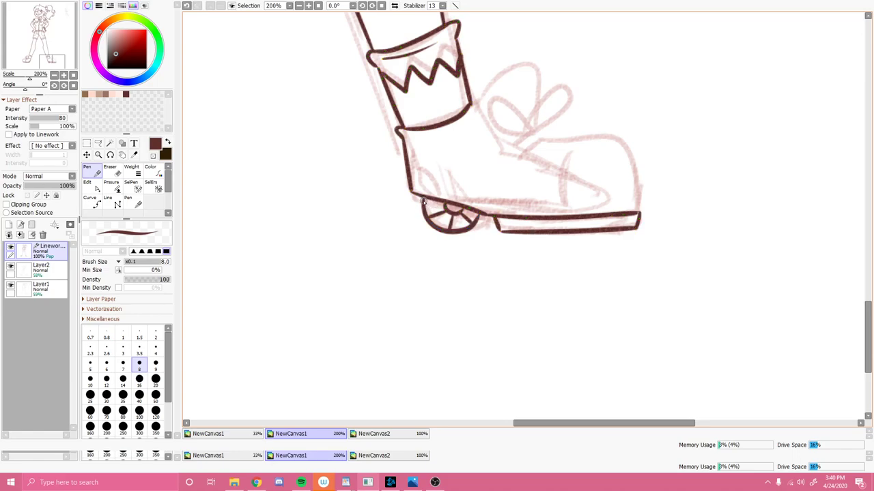
# Ink the wristband-side shoe's raised tongue, rounded toe outline and curved toe-cap seam.
pyautogui.moveTo(471, 103)
pyautogui.mouseDown()
pyautogui.moveTo(529, 62)
pyautogui.moveTo(547, 142)
pyautogui.mouseUp()
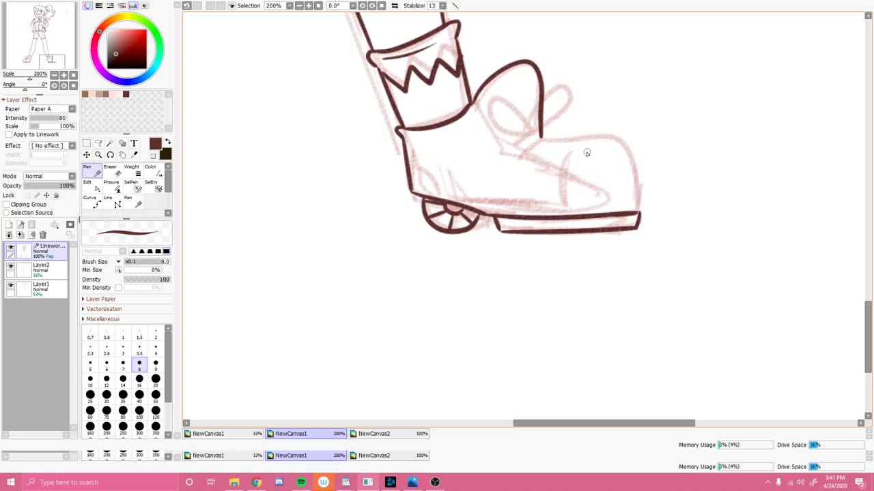
pyautogui.moveTo(544, 139)
pyautogui.mouseDown()
pyautogui.moveTo(627, 140)
pyautogui.moveTo(642, 172)
pyautogui.moveTo(634, 172)
pyautogui.moveTo(642, 217)
pyautogui.mouseUp()
pyautogui.press('ctrl')
pyautogui.moveTo(633, 164)
pyautogui.mouseDown()
pyautogui.moveTo(641, 168)
pyautogui.moveTo(620, 137)
pyautogui.moveTo(560, 139)
pyautogui.mouseUp()
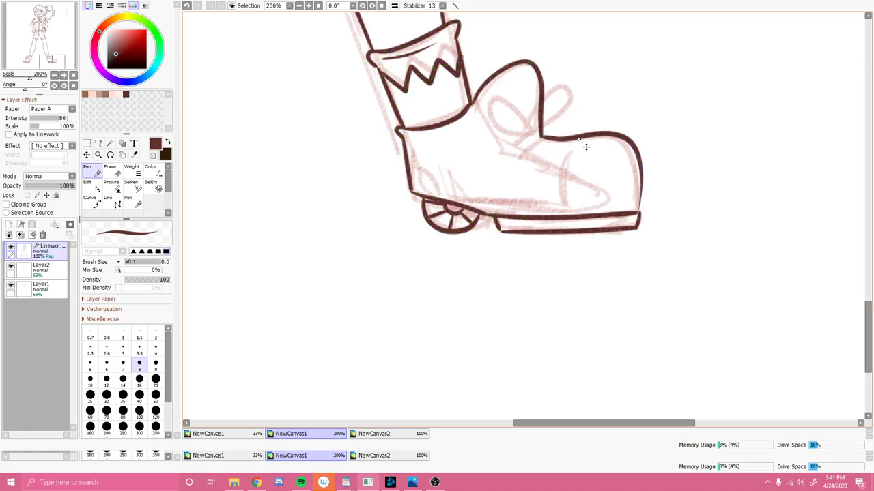
pyautogui.moveTo(640, 203); pyautogui.dragTo(643, 187)
pyautogui.moveTo(573, 140); pyautogui.dragTo(559, 212)
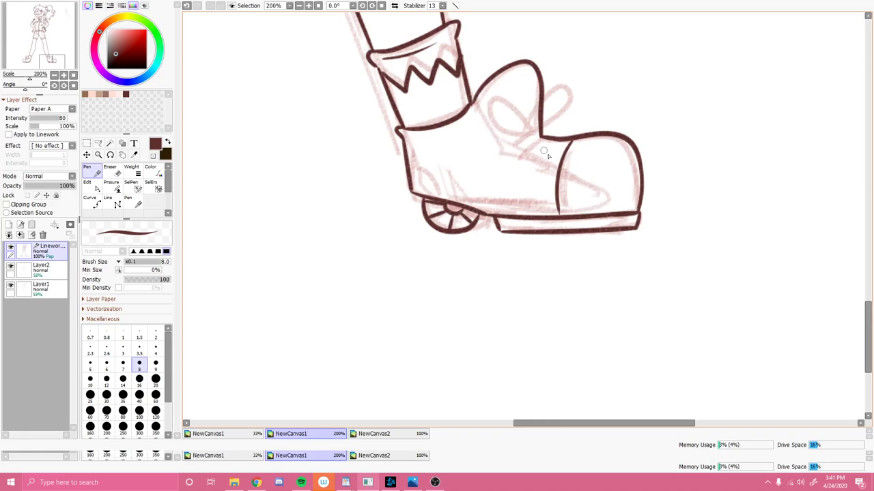
# Ink the shoe's two-loop lace bow with short lace lines below it and the curved patch at the heel.
pyautogui.moveTo(554, 137)
pyautogui.mouseDown()
pyautogui.moveTo(550, 96)
pyautogui.moveTo(549, 134)
pyautogui.moveTo(510, 127)
pyautogui.moveTo(546, 140)
pyautogui.moveTo(525, 157)
pyautogui.moveTo(534, 162)
pyautogui.mouseUp()
pyautogui.hotkey('ctrl', 'z')
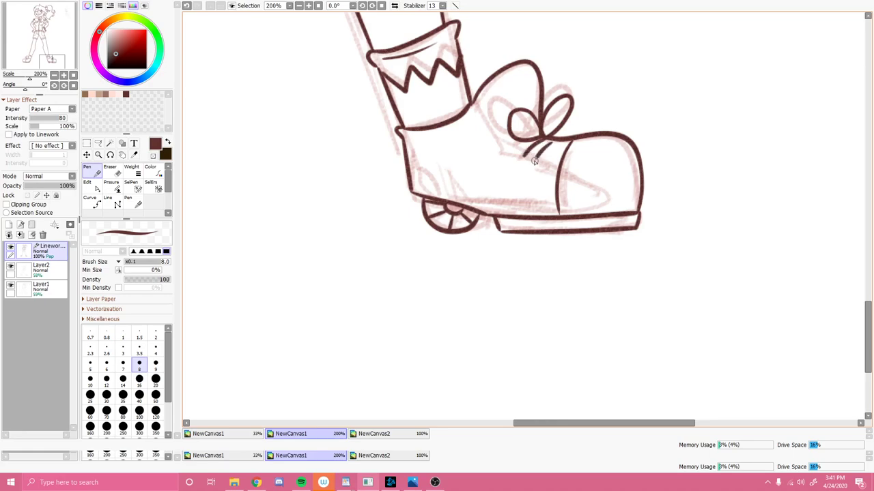
pyautogui.moveTo(411, 165); pyautogui.dragTo(439, 187)
# Add a scattered cluster of small freckle dots on the wristband-side leg beside the knee, near its outer edge.
pyautogui.moveTo(61, 73); pyautogui.dragTo(52, 44)
pyautogui.click(413, 176)
pyautogui.click(424, 196)
pyautogui.click(398, 193)
pyautogui.click(413, 214)
pyautogui.click(427, 242)
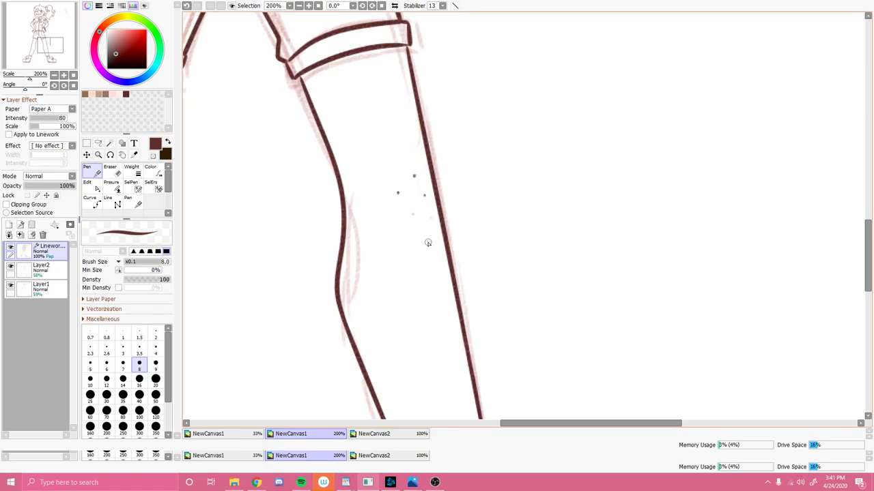
pyautogui.click(394, 216)
pyautogui.click(414, 214)
pyautogui.click(407, 240)
pyautogui.click(431, 213)
# Hide the sketch layers Layer2 and Layer1 and make the linework layer active again.
pyautogui.scroll(-2, 427, 318)
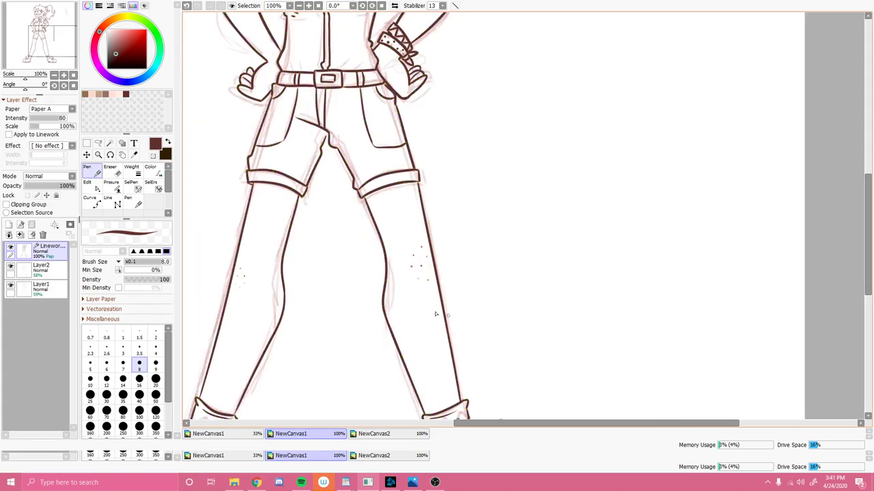
pyautogui.moveTo(60, 42); pyautogui.dragTo(57, 36)
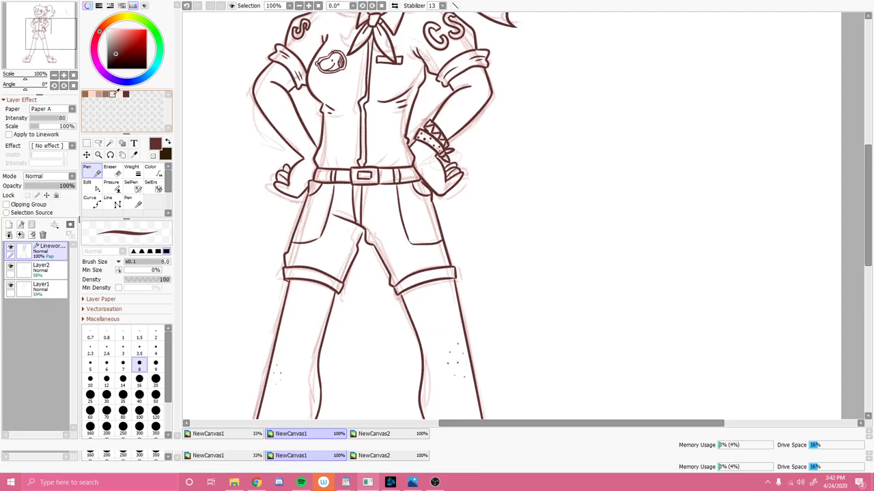
pyautogui.moveTo(60, 32); pyautogui.dragTo(57, 24)
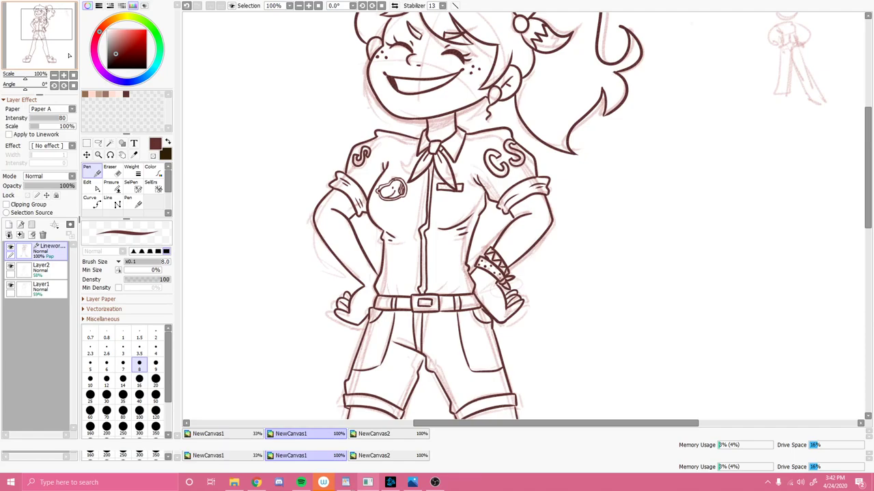
pyautogui.click(10, 265)
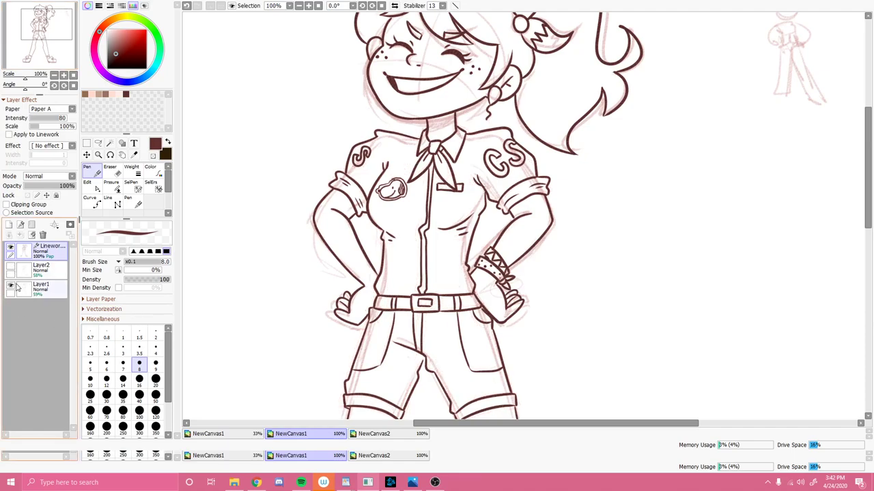
pyautogui.click(17, 288)
pyautogui.click(11, 287)
pyautogui.click(50, 255)
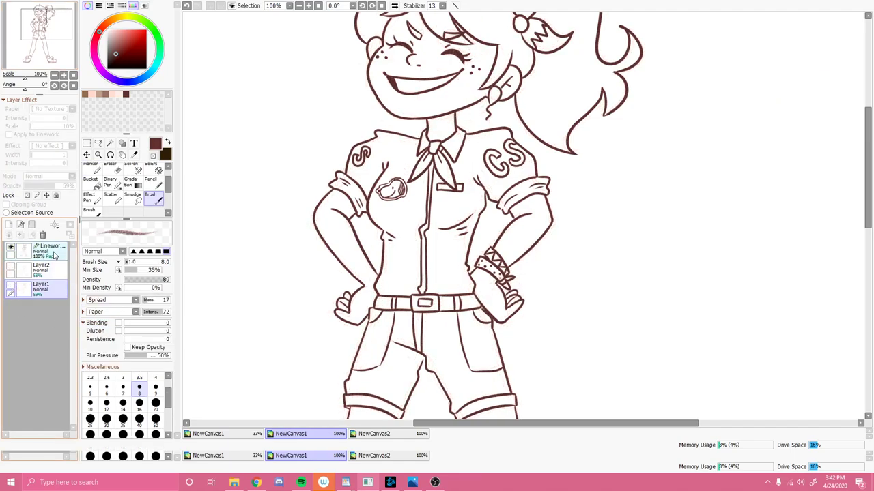
# Create a new layer directly beneath the linework layer and choose an orange-brown painting colour.
pyautogui.press('pagedown')
pyautogui.press('pagedown')
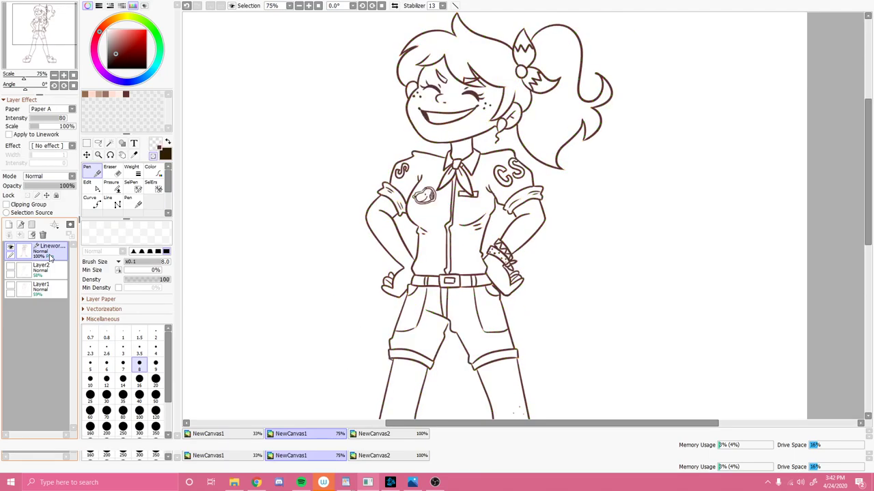
pyautogui.press('-')
pyautogui.moveTo(209, 256); pyautogui.dragTo(185, 187)
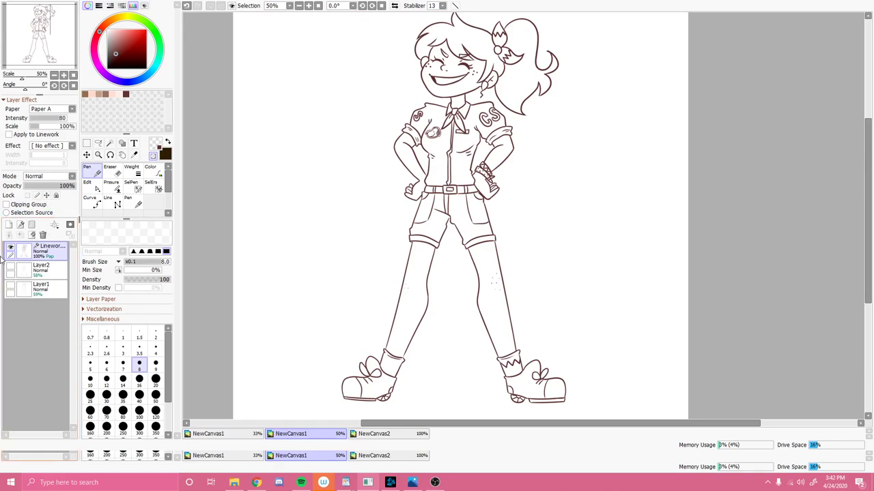
pyautogui.click(9, 225)
pyautogui.press('b')
pyautogui.moveTo(49, 258); pyautogui.dragTo(49, 278)
pyautogui.click(104, 24)
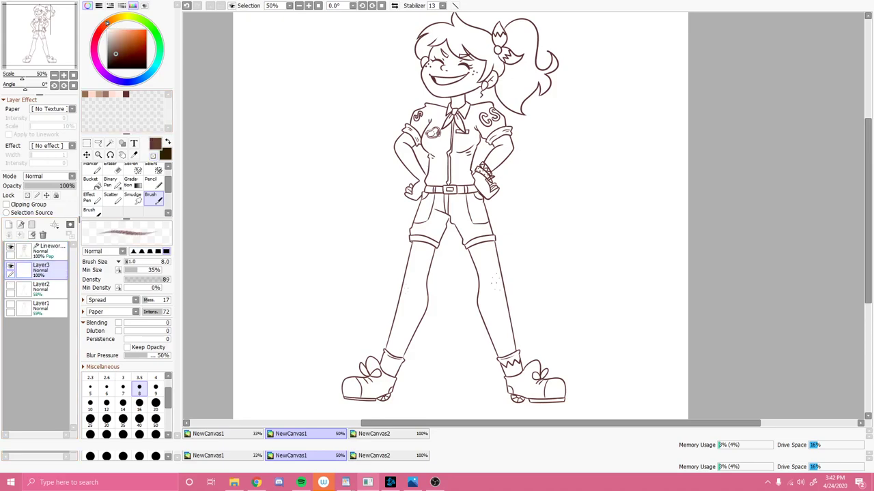
pyautogui.moveTo(117, 51); pyautogui.dragTo(128, 39)
# Give the new colour layer the Paper A texture with an intensity of 89.
pyautogui.hotkey('ctrl', '+')
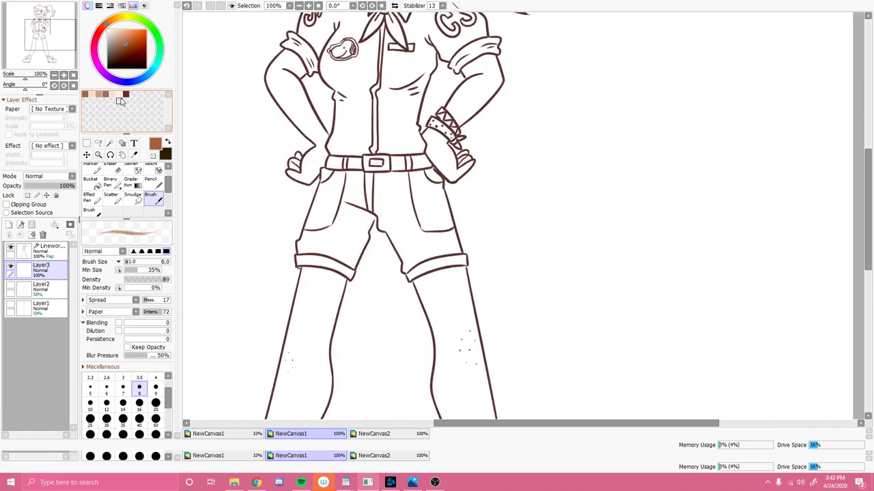
pyautogui.moveTo(60, 32); pyautogui.dragTo(60, 13)
pyautogui.click(45, 110)
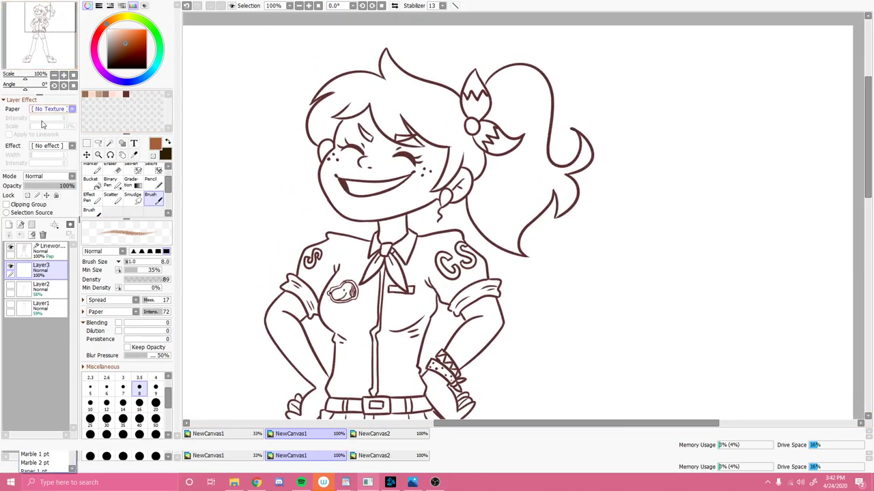
pyautogui.moveTo(69, 265); pyautogui.dragTo(67, 336)
pyautogui.click(54, 400)
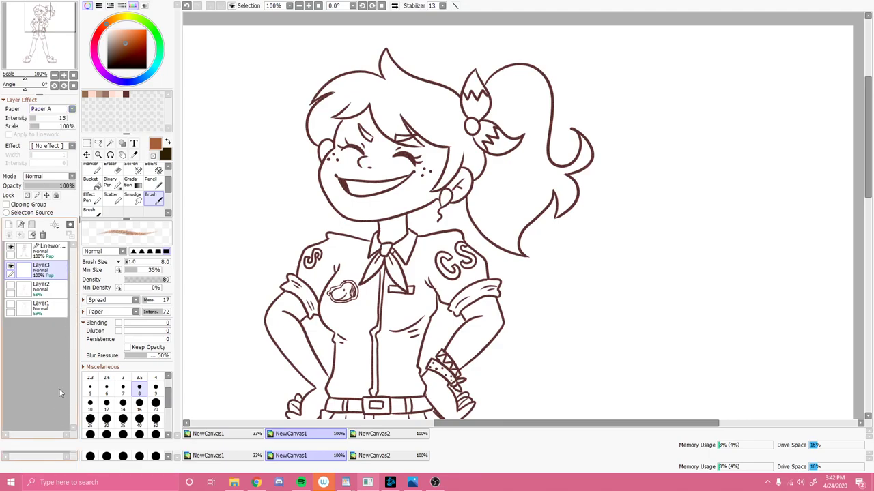
pyautogui.click(57, 119)
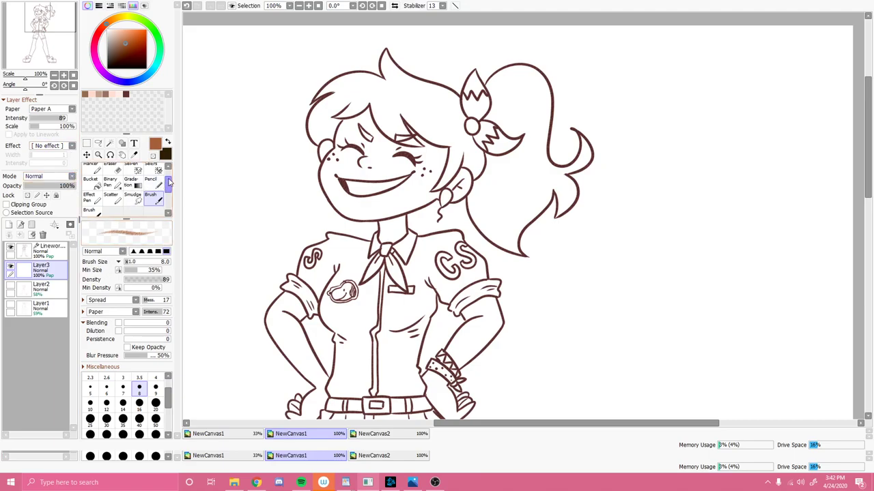
# Choose the blending Brush tool and set its size to 20.
pyautogui.moveTo(168, 185); pyautogui.dragTo(168, 178)
pyautogui.click(140, 175)
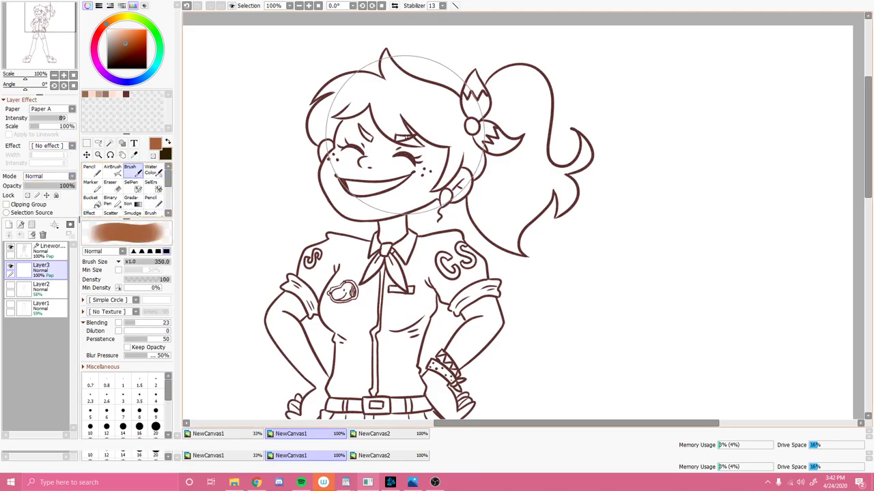
pyautogui.click(152, 431)
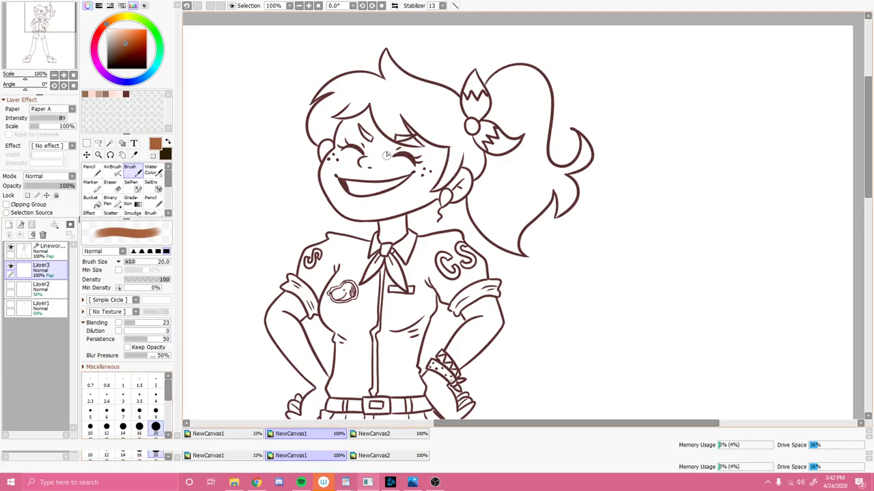
# Try filling the hair tuft on top of the head with the orange-brown.
pyautogui.moveTo(383, 66)
pyautogui.mouseDown()
pyautogui.moveTo(387, 76)
pyautogui.moveTo(386, 57)
pyautogui.moveTo(389, 71)
pyautogui.moveTo(422, 86)
pyautogui.mouseUp()
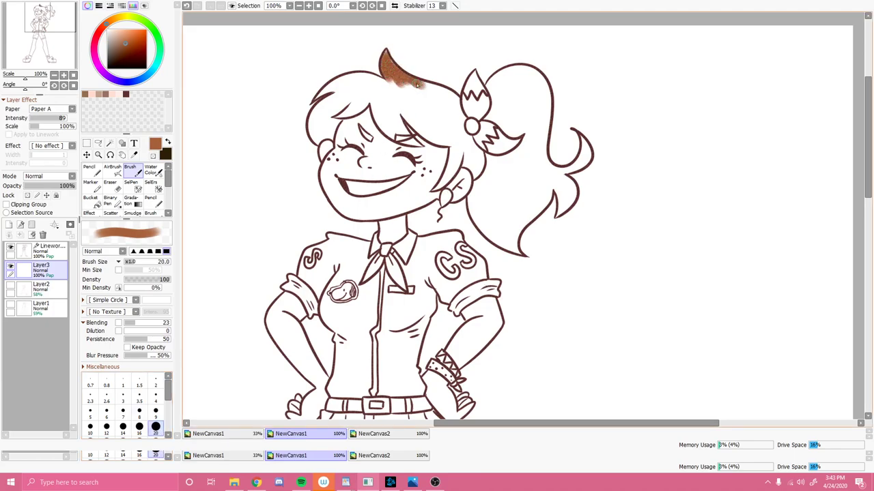
pyautogui.hotkey('ctrl', 'z')
pyautogui.hotkey('ctrl', 'z')
pyautogui.hotkey('ctrl', 'z')
pyautogui.hotkey('ctrl', 'z')
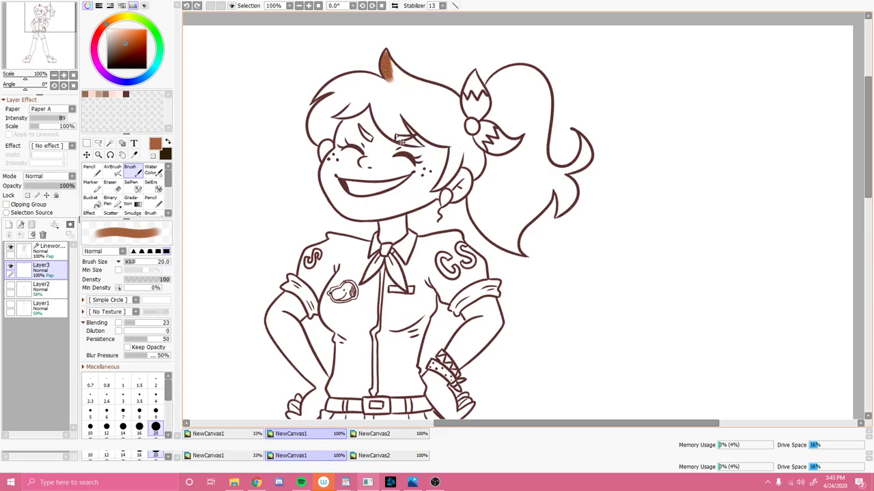
pyautogui.hotkey('ctrl', 'z')
pyautogui.hotkey('ctrl', 'z')
pyautogui.hotkey('ctrl', 'z')
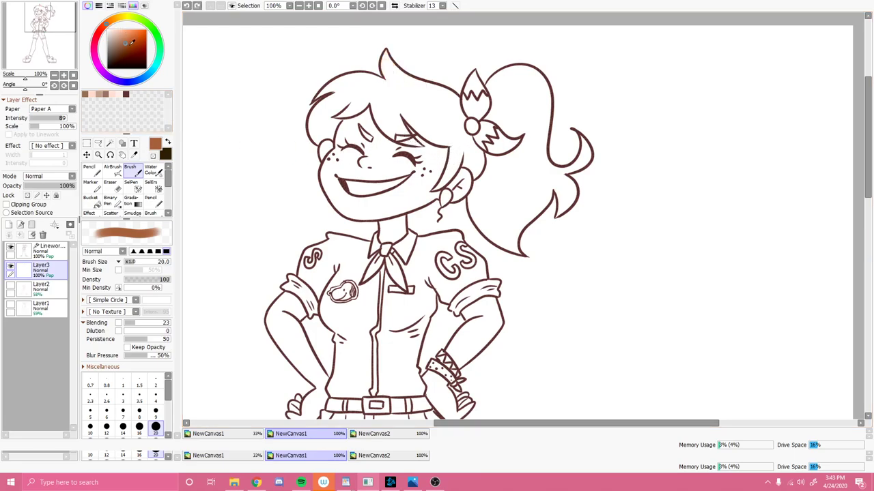
# Lighten the orange-brown painting colour and set the brush size to 12.
pyautogui.click(126, 37)
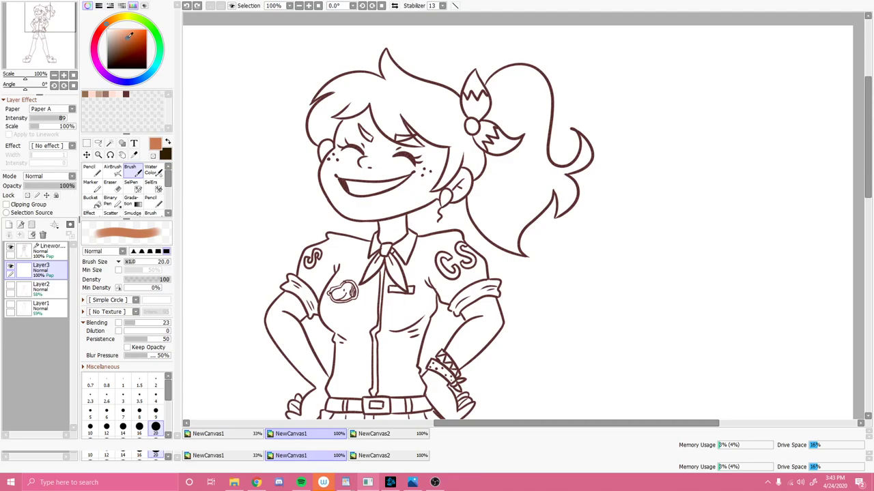
pyautogui.click(106, 426)
# Try painting the tuft and the hair's upper edge as far as the hair tie in the lighter orange-brown.
pyautogui.moveTo(384, 52)
pyautogui.mouseDown()
pyautogui.moveTo(394, 68)
pyautogui.moveTo(386, 55)
pyautogui.moveTo(386, 76)
pyautogui.moveTo(389, 60)
pyautogui.mouseUp()
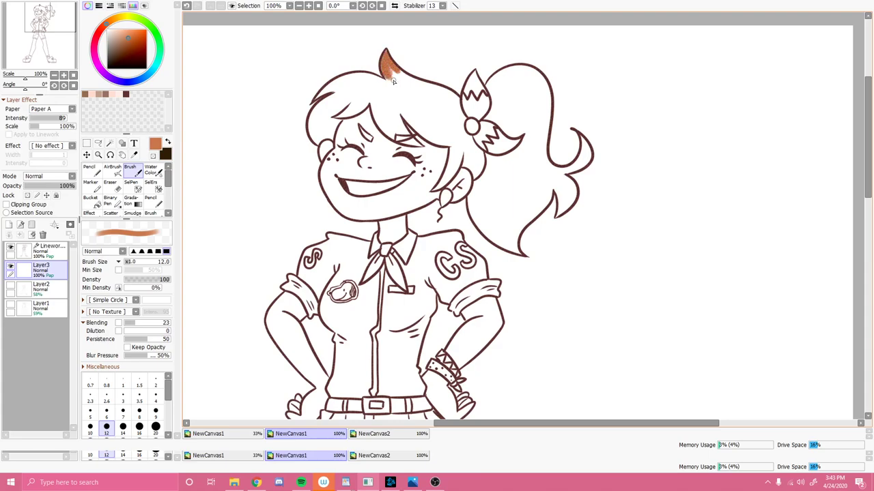
pyautogui.scroll(2, 410, 109)
pyautogui.moveTo(403, 61)
pyautogui.mouseDown()
pyautogui.moveTo(488, 104)
pyautogui.moveTo(482, 94)
pyautogui.moveTo(494, 127)
pyautogui.moveTo(477, 110)
pyautogui.mouseUp()
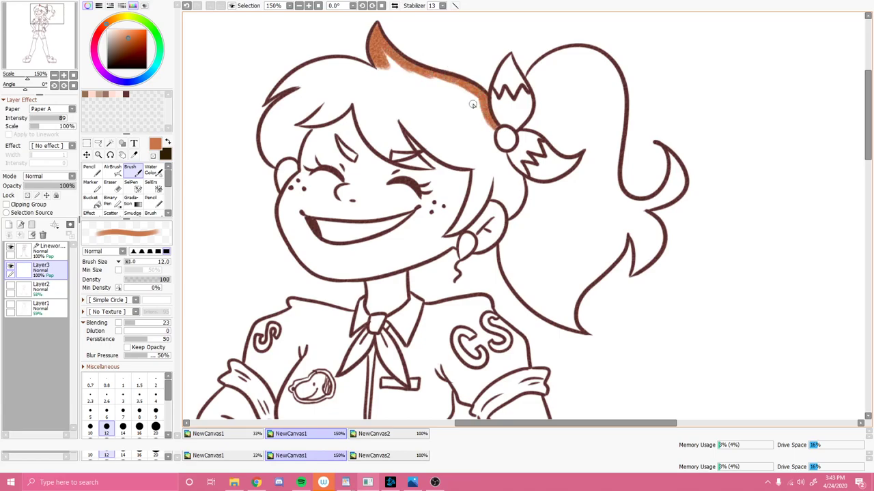
pyautogui.hotkey('ctrl', 'z')
pyautogui.hotkey('ctrl', 'z')
pyautogui.hotkey('ctrl', 'z')
pyautogui.hotkey('ctrl', 'z')
pyautogui.hotkey('ctrl', 'z')
pyautogui.hotkey('ctrl', 'z')
pyautogui.hotkey('ctrl', 'z')
pyautogui.hotkey('ctrl', 'z')
pyautogui.hotkey('ctrl', 'z')
pyautogui.hotkey('ctrl', 'z')
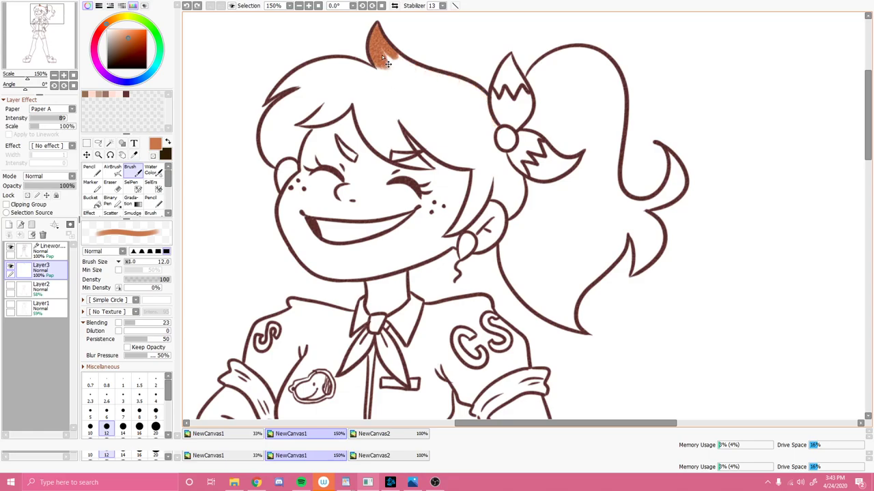
pyautogui.hotkey('ctrl', 'z')
pyautogui.hotkey('ctrl', 'z')
pyautogui.hotkey('ctrl', 'z')
pyautogui.hotkey('ctrl', 'z')
pyautogui.hotkey('ctrl', 'z')
pyautogui.hotkey('ctrl', 'z')
pyautogui.hotkey('ctrl', 'z')
pyautogui.moveTo(370, 37); pyautogui.dragTo(385, 74)
pyautogui.hotkey('ctrl', 'z')
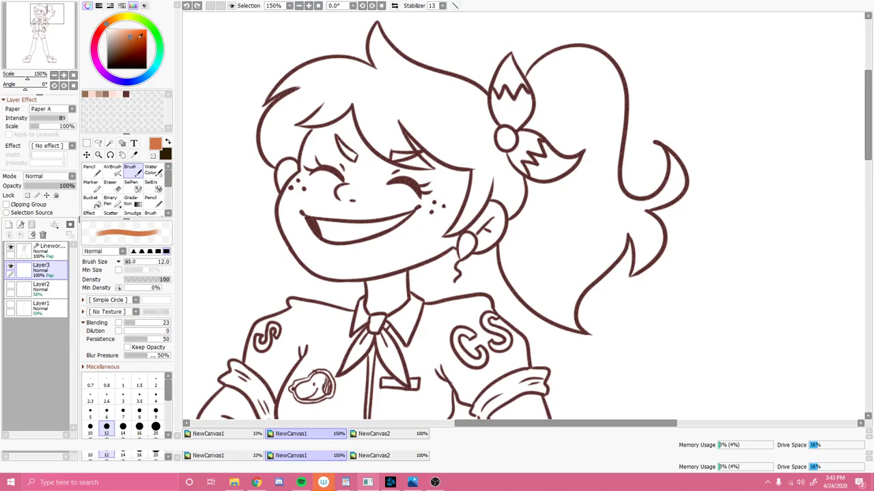
# Paint a more saturated orange inside the hair's upper outline, from the hair tie over the tuft and crown to the swept fringe tip.
pyautogui.moveTo(378, 66)
pyautogui.mouseDown()
pyautogui.moveTo(377, 26)
pyautogui.moveTo(403, 65)
pyautogui.moveTo(384, 43)
pyautogui.moveTo(411, 68)
pyautogui.moveTo(449, 77)
pyautogui.moveTo(480, 90)
pyautogui.mouseUp()
pyautogui.moveTo(490, 121)
pyautogui.mouseDown()
pyautogui.moveTo(486, 109)
pyautogui.moveTo(493, 129)
pyautogui.mouseUp()
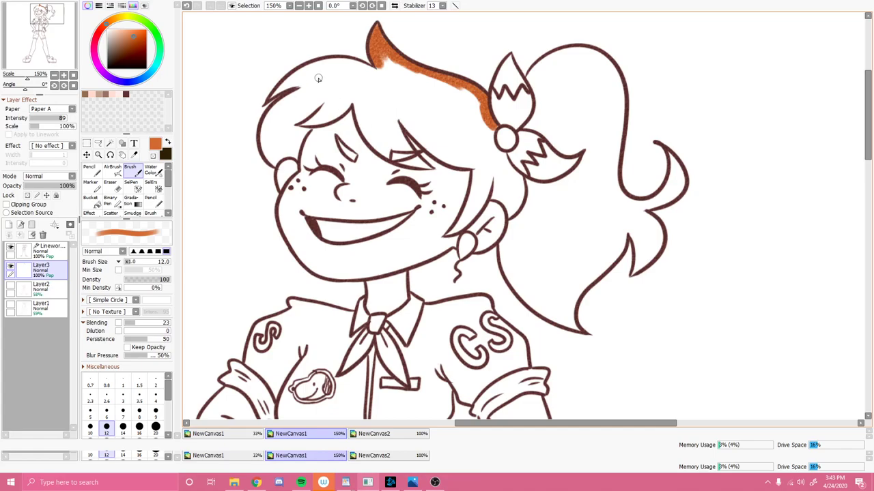
pyautogui.moveTo(336, 60)
pyautogui.mouseDown()
pyautogui.moveTo(377, 74)
pyautogui.moveTo(380, 64)
pyautogui.moveTo(334, 63)
pyautogui.moveTo(293, 76)
pyautogui.moveTo(312, 67)
pyautogui.moveTo(270, 98)
pyautogui.moveTo(335, 66)
pyautogui.moveTo(377, 73)
pyautogui.mouseUp()
# Clean the swept fringe tip with a size 10 eraser and paint orange inside the outline of the side hair above the far ear.
pyautogui.press('e')
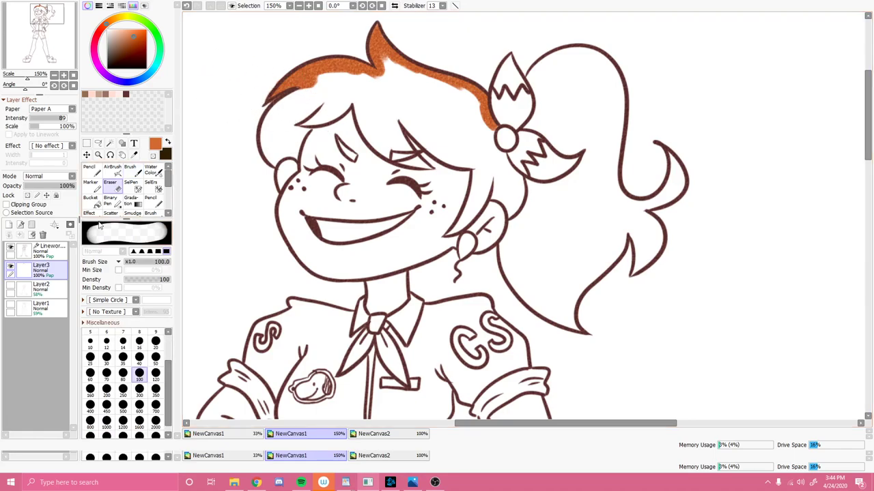
pyautogui.click(90, 341)
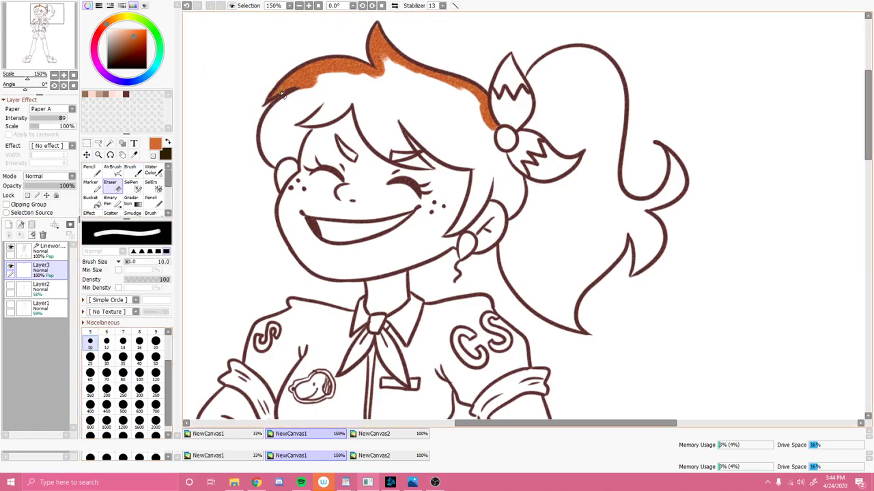
pyautogui.moveTo(267, 106)
pyautogui.mouseDown()
pyautogui.moveTo(295, 93)
pyautogui.moveTo(264, 126)
pyautogui.moveTo(268, 118)
pyautogui.moveTo(268, 161)
pyautogui.moveTo(297, 157)
pyautogui.moveTo(305, 136)
pyautogui.moveTo(296, 157)
pyautogui.mouseUp()
pyautogui.press('b')
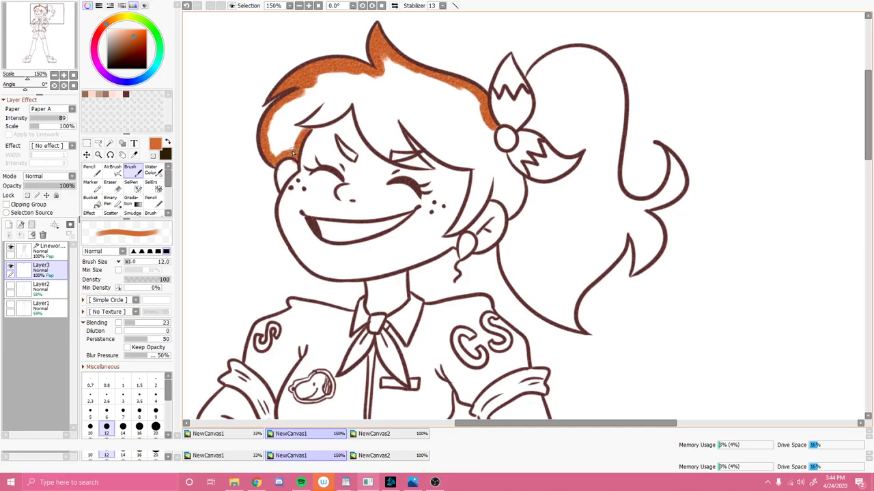
pyautogui.press('e')
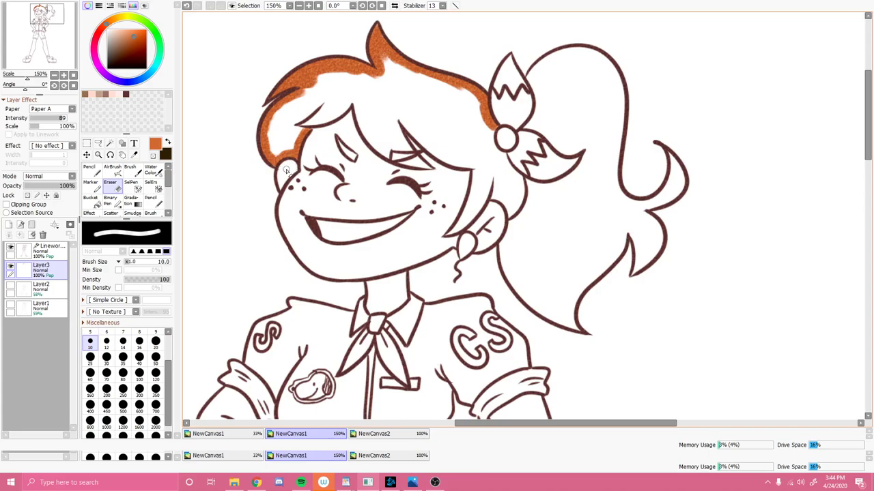
pyautogui.press('b')
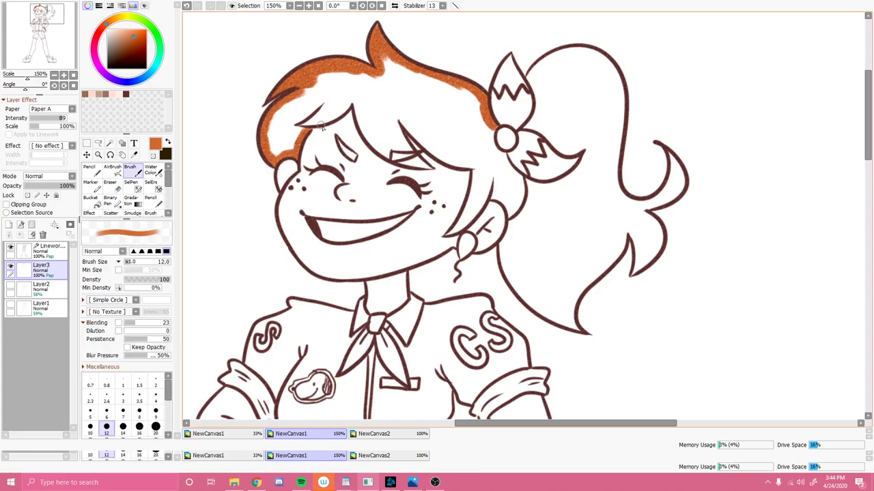
# Paint orange along the fringe's lower edge, from the small lock over the forehead to the pointed strand crossing the eyebrow.
pyautogui.moveTo(298, 122)
pyautogui.mouseDown()
pyautogui.moveTo(335, 119)
pyautogui.moveTo(352, 105)
pyautogui.mouseUp()
pyautogui.press('e')
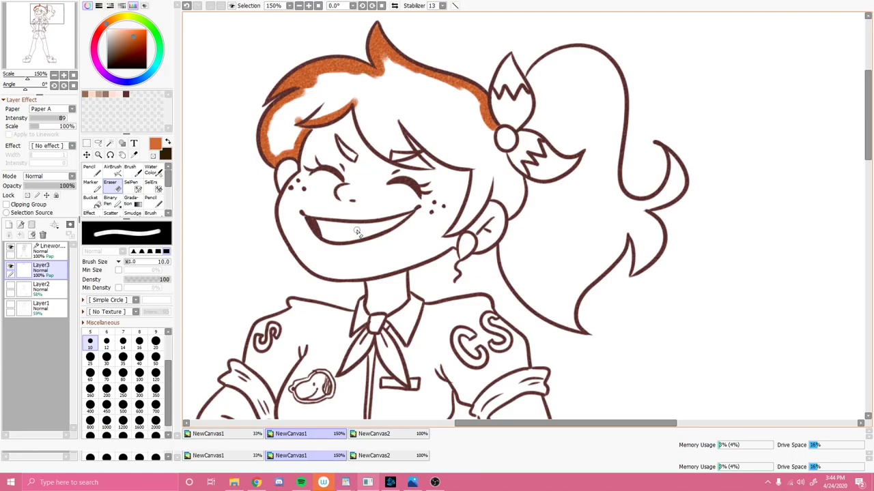
pyautogui.press('b')
pyautogui.moveTo(300, 121); pyautogui.dragTo(301, 119)
pyautogui.moveTo(355, 101)
pyautogui.mouseDown()
pyautogui.moveTo(380, 153)
pyautogui.moveTo(425, 166)
pyautogui.moveTo(396, 117)
pyautogui.moveTo(412, 159)
pyautogui.moveTo(391, 152)
pyautogui.moveTo(403, 163)
pyautogui.moveTo(391, 167)
pyautogui.mouseUp()
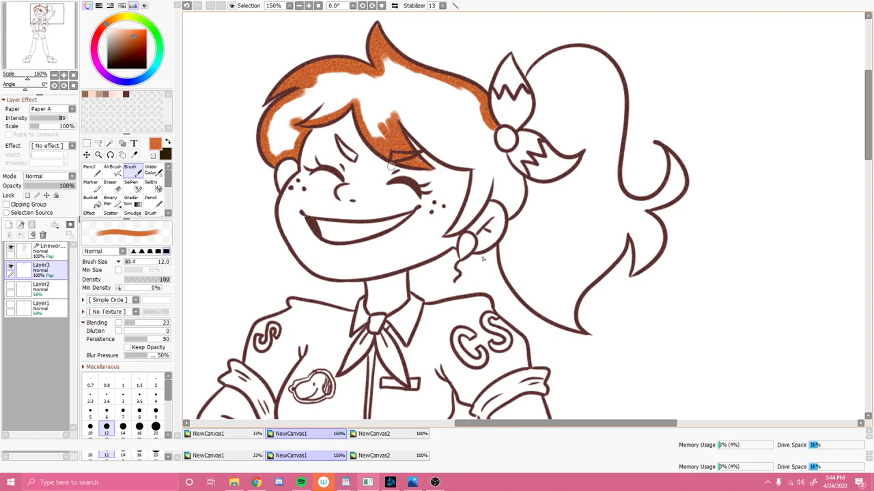
# Paint orange along the remaining fringe edge and the pointed lock beside the near ear, erasing the overspill onto the face.
pyautogui.press('e')
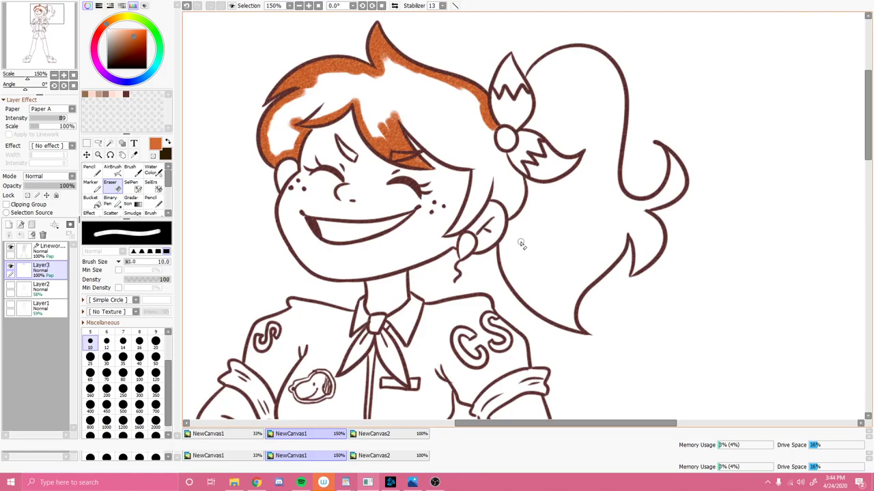
pyautogui.press('b')
pyautogui.moveTo(397, 118)
pyautogui.mouseDown()
pyautogui.moveTo(433, 157)
pyautogui.moveTo(478, 168)
pyautogui.mouseUp()
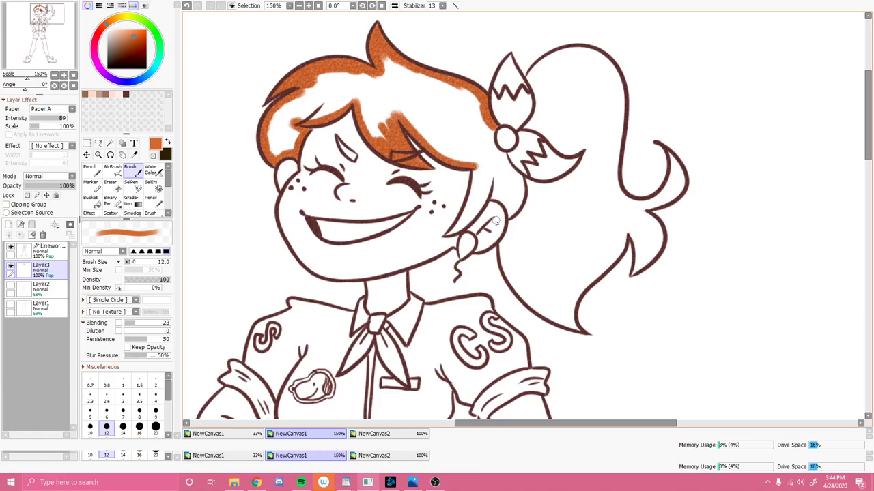
pyautogui.moveTo(445, 233)
pyautogui.mouseDown()
pyautogui.moveTo(471, 223)
pyautogui.moveTo(453, 231)
pyautogui.moveTo(473, 164)
pyautogui.moveTo(470, 213)
pyautogui.mouseUp()
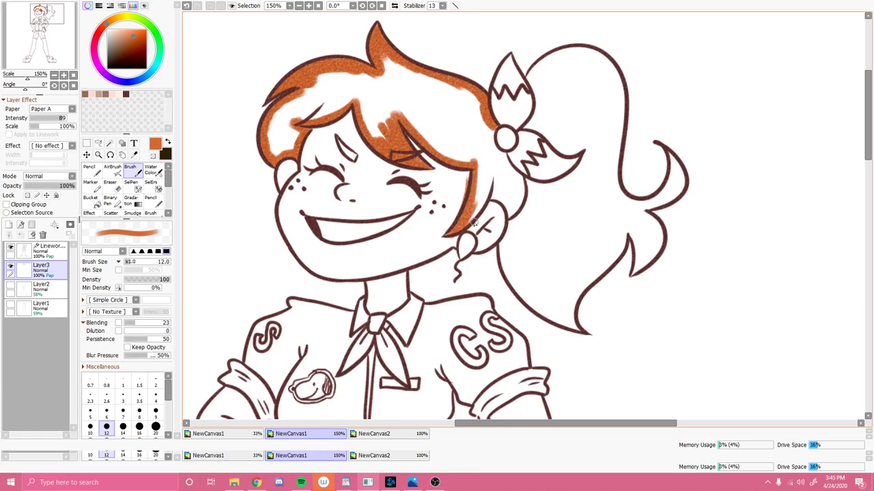
pyautogui.press('e')
pyautogui.moveTo(468, 183); pyautogui.dragTo(463, 204)
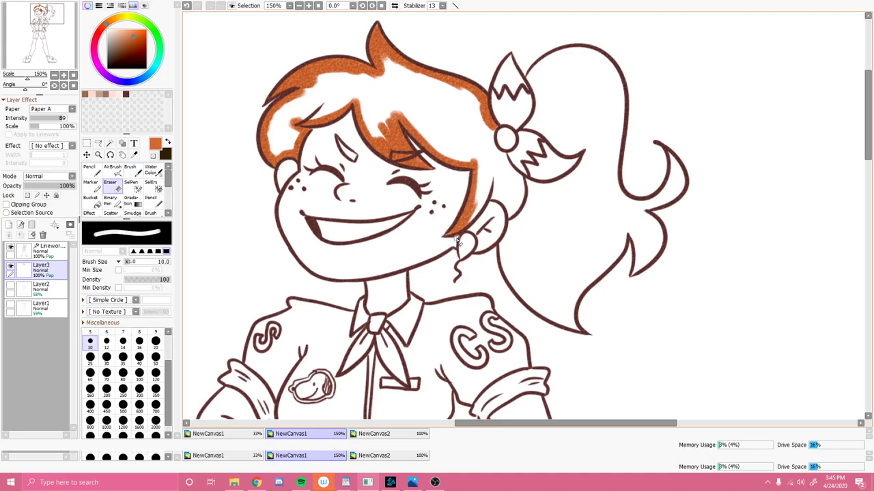
pyautogui.press('b')
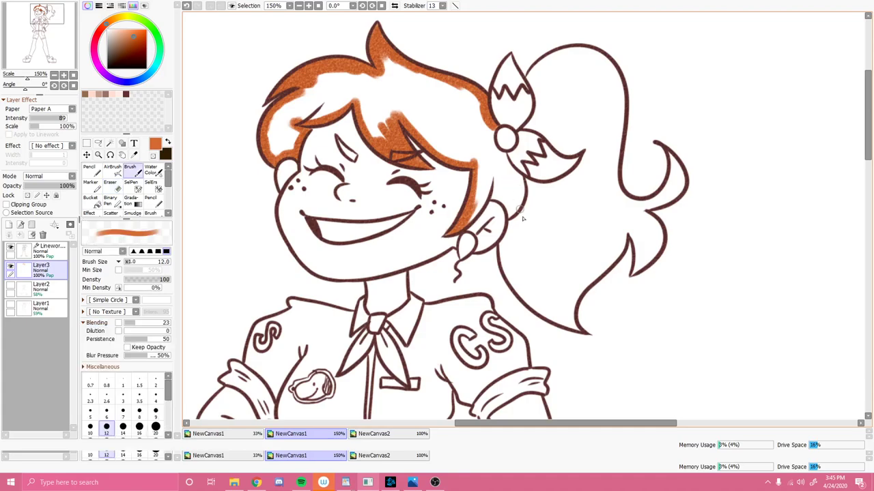
# Paint the hair around and behind the near ear orange and fill the head hair's enclosed interior, covering leftover gaps.
pyautogui.moveTo(491, 137)
pyautogui.mouseDown()
pyautogui.moveTo(521, 189)
pyautogui.moveTo(517, 205)
pyautogui.moveTo(510, 216)
pyautogui.moveTo(502, 202)
pyautogui.moveTo(506, 208)
pyautogui.moveTo(477, 210)
pyautogui.mouseUp()
pyautogui.moveTo(491, 175)
pyautogui.mouseDown()
pyautogui.moveTo(479, 186)
pyautogui.moveTo(497, 178)
pyautogui.moveTo(511, 210)
pyautogui.moveTo(517, 193)
pyautogui.mouseUp()
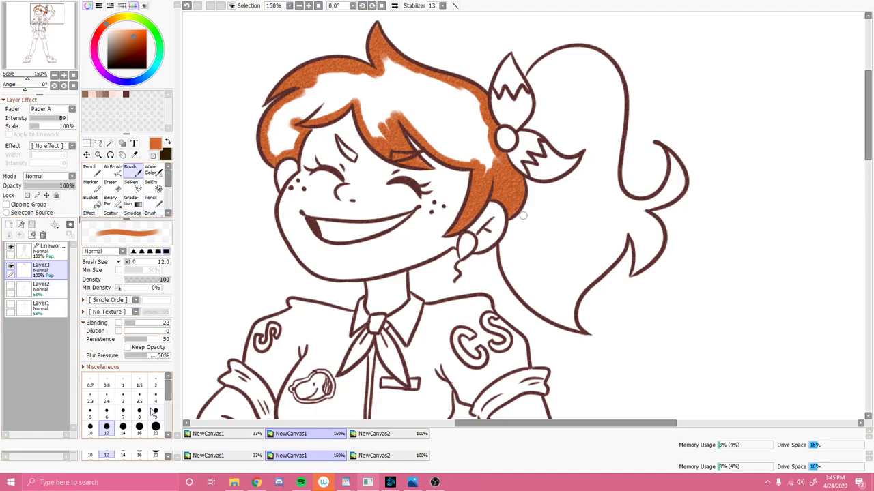
pyautogui.click(93, 201)
pyautogui.click(381, 102)
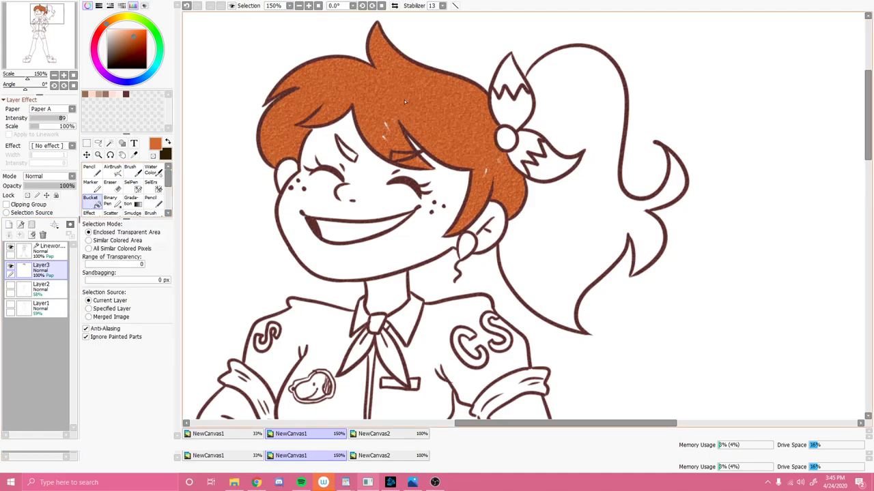
pyautogui.click(133, 175)
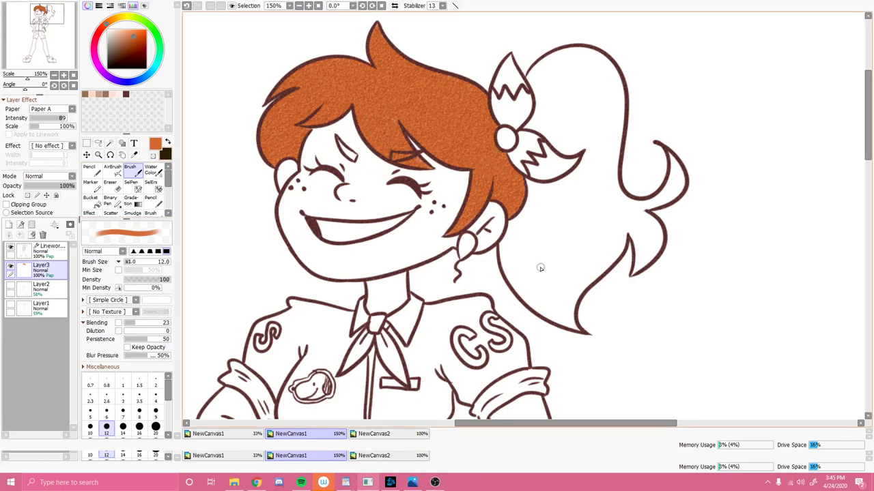
# Reduce the layer's paper texture intensity to 54 and paint orange around the outside of the hair tie's lower leaf shape.
pyautogui.moveTo(60, 118)
pyautogui.mouseDown()
pyautogui.moveTo(68, 120)
pyautogui.moveTo(51, 123)
pyautogui.mouseUp()
pyautogui.moveTo(535, 128)
pyautogui.mouseDown()
pyautogui.moveTo(572, 152)
pyautogui.moveTo(589, 146)
pyautogui.mouseUp()
pyautogui.moveTo(535, 179)
pyautogui.mouseDown()
pyautogui.moveTo(583, 167)
pyautogui.moveTo(591, 146)
pyautogui.moveTo(573, 173)
pyautogui.moveTo(592, 147)
pyautogui.mouseUp()
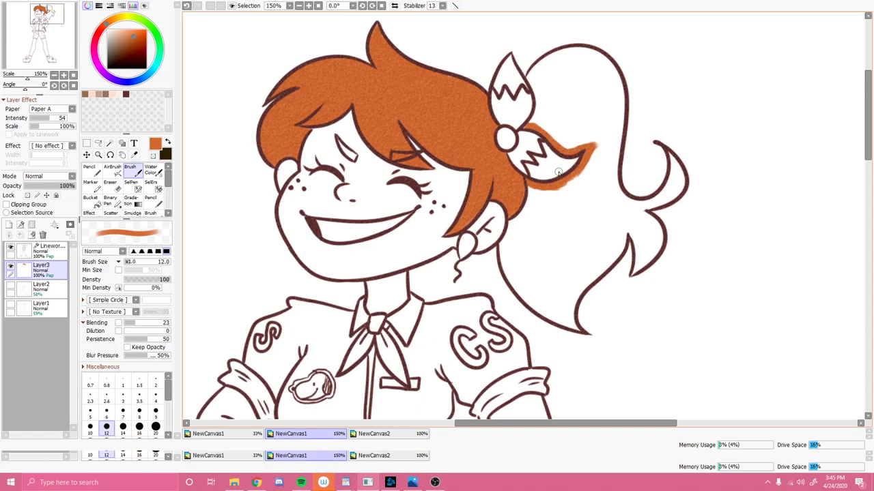
# Paint orange inside the ponytail's lower outline, from the nape to the bottom tip and up to the first notch, trimming overspill.
pyautogui.moveTo(530, 190)
pyautogui.mouseDown()
pyautogui.moveTo(504, 232)
pyautogui.moveTo(512, 224)
pyautogui.moveTo(503, 264)
pyautogui.moveTo(500, 243)
pyautogui.moveTo(509, 279)
pyautogui.moveTo(575, 327)
pyautogui.mouseUp()
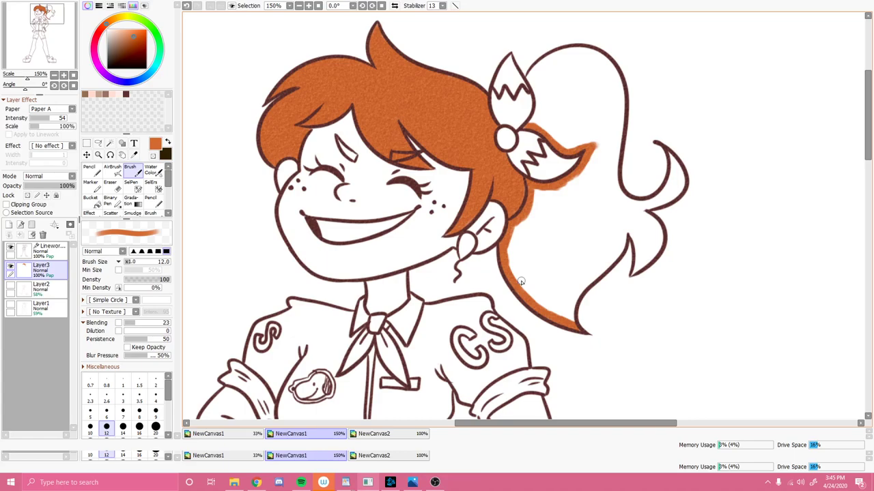
pyautogui.press('e')
pyautogui.moveTo(517, 250)
pyautogui.mouseDown()
pyautogui.moveTo(503, 226)
pyautogui.moveTo(492, 246)
pyautogui.mouseUp()
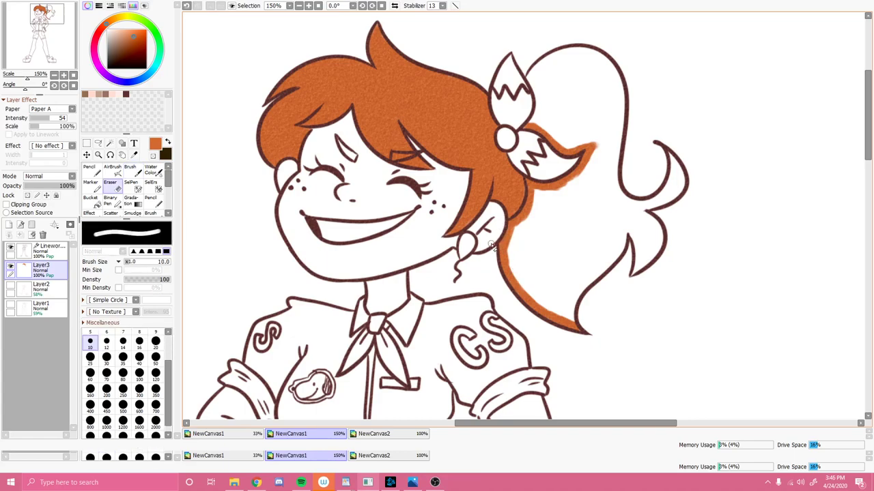
pyautogui.press('b')
pyautogui.moveTo(626, 236)
pyautogui.mouseDown()
pyautogui.moveTo(616, 260)
pyautogui.moveTo(576, 292)
pyautogui.moveTo(576, 309)
pyautogui.moveTo(588, 289)
pyautogui.moveTo(573, 315)
pyautogui.mouseUp()
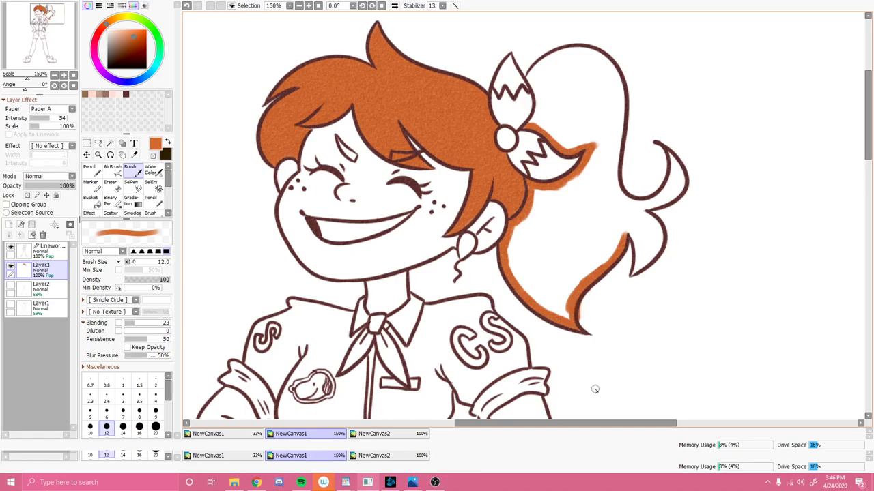
pyautogui.press('e')
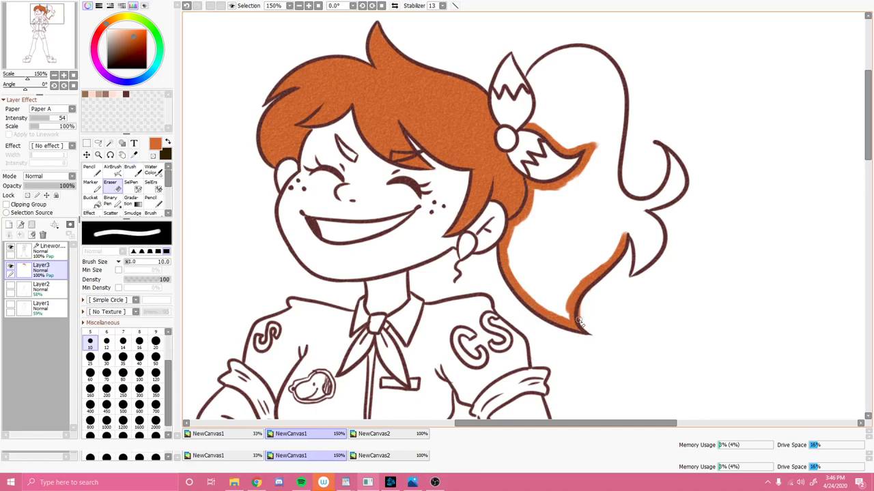
pyautogui.moveTo(579, 316); pyautogui.dragTo(582, 307)
# Paint the two curled locks on the ponytail's outer side orange, keeping the colour inside the line art.
pyautogui.press('b')
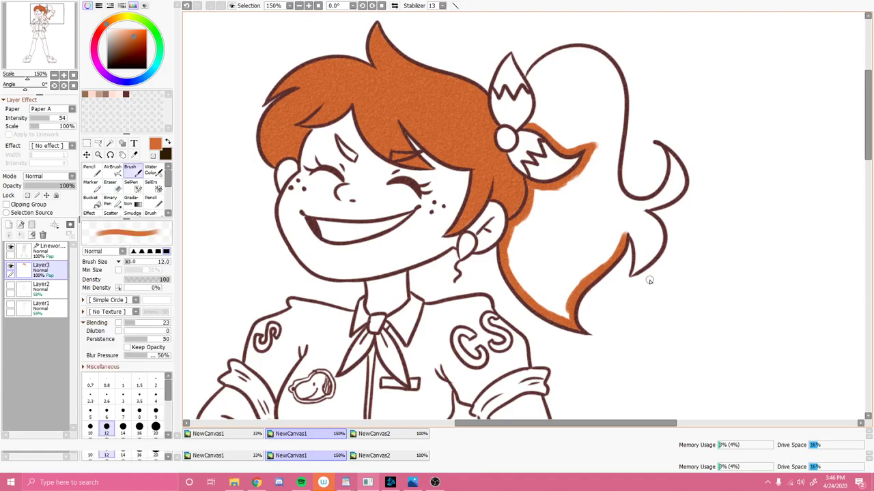
pyautogui.moveTo(636, 269)
pyautogui.mouseDown()
pyautogui.moveTo(627, 231)
pyautogui.moveTo(632, 276)
pyautogui.mouseUp()
pyautogui.press('e')
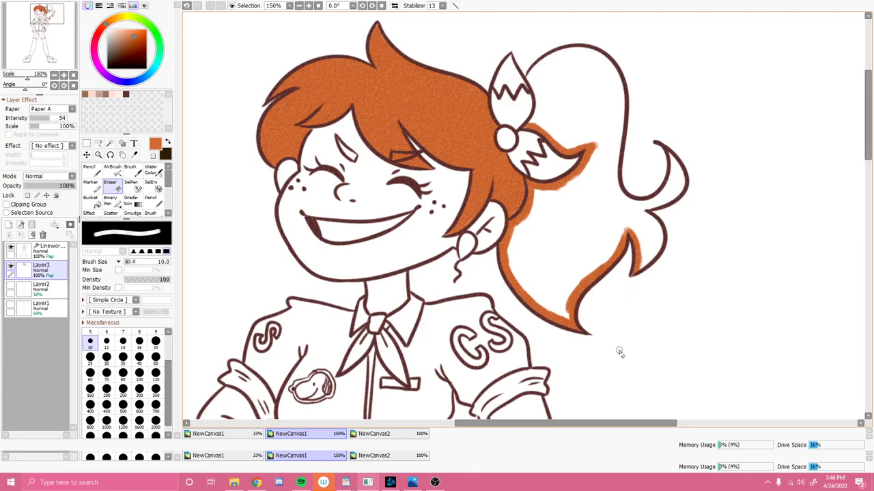
pyautogui.press('b')
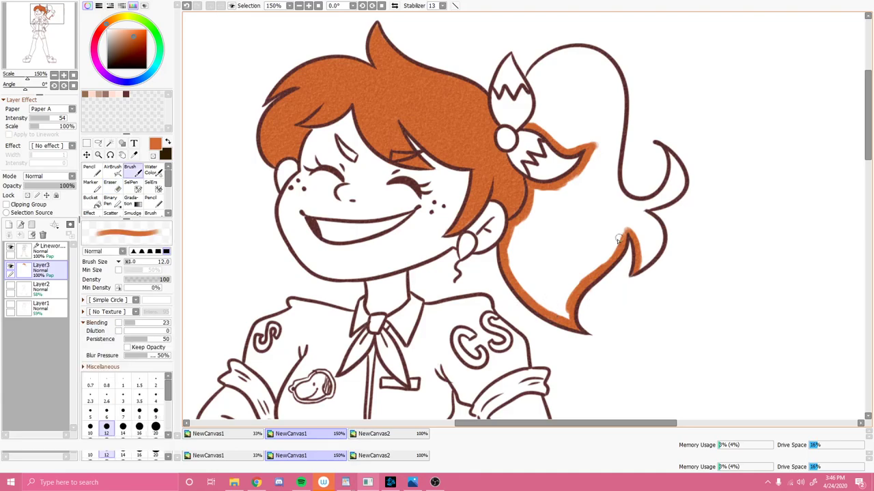
pyautogui.moveTo(650, 220)
pyautogui.mouseDown()
pyautogui.moveTo(658, 246)
pyautogui.moveTo(662, 236)
pyautogui.moveTo(649, 263)
pyautogui.mouseUp()
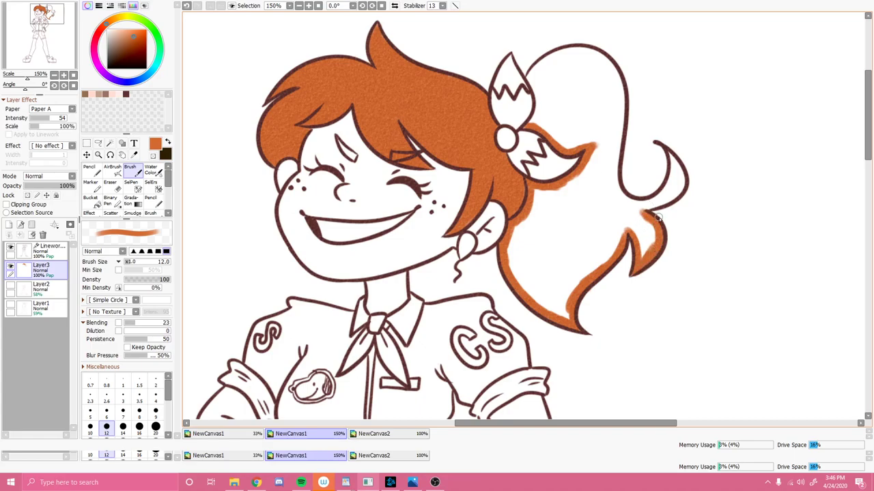
pyautogui.moveTo(664, 157)
pyautogui.mouseDown()
pyautogui.moveTo(674, 155)
pyautogui.moveTo(678, 189)
pyautogui.moveTo(640, 213)
pyautogui.mouseUp()
pyautogui.moveTo(672, 175)
pyautogui.mouseDown()
pyautogui.moveTo(664, 195)
pyautogui.moveTo(677, 195)
pyautogui.moveTo(656, 198)
pyautogui.mouseUp()
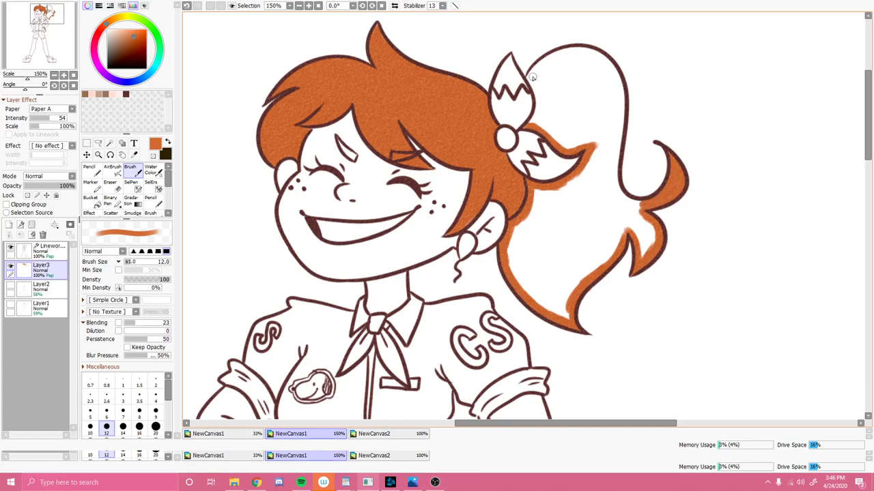
# Paint orange beside the hair tie's upper leaf and inside the ponytail's top and outer edge, erasing overspill to close the contour.
pyautogui.moveTo(529, 82)
pyautogui.mouseDown()
pyautogui.moveTo(537, 120)
pyautogui.moveTo(529, 127)
pyautogui.mouseUp()
pyautogui.press('e')
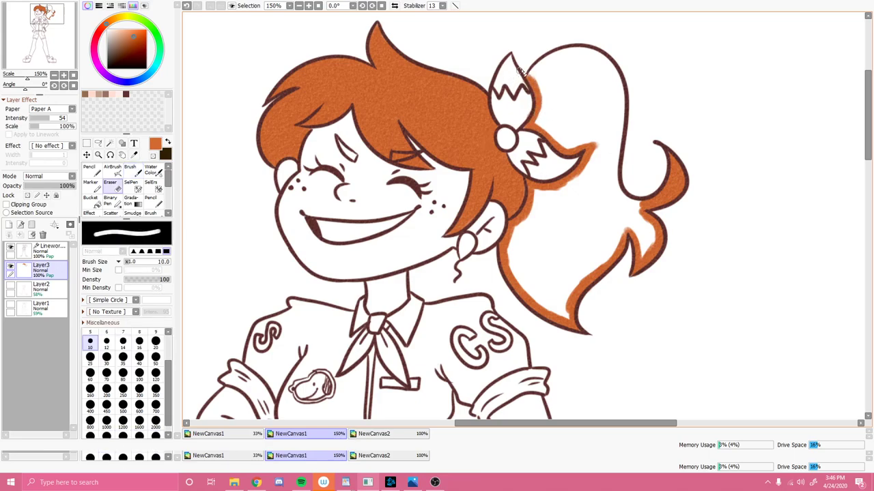
pyautogui.moveTo(524, 89); pyautogui.dragTo(526, 112)
pyautogui.press('b')
pyautogui.moveTo(536, 80)
pyautogui.mouseDown()
pyautogui.moveTo(560, 47)
pyautogui.moveTo(557, 59)
pyautogui.moveTo(579, 52)
pyautogui.moveTo(615, 70)
pyautogui.mouseUp()
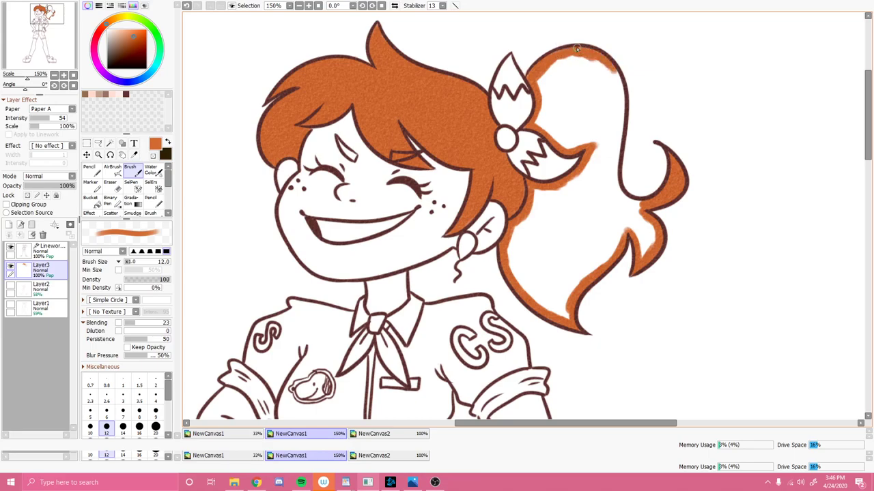
pyautogui.moveTo(619, 101)
pyautogui.mouseDown()
pyautogui.moveTo(618, 130)
pyautogui.moveTo(620, 111)
pyautogui.mouseUp()
pyautogui.moveTo(617, 172)
pyautogui.mouseDown()
pyautogui.moveTo(629, 202)
pyautogui.moveTo(641, 203)
pyautogui.moveTo(622, 145)
pyautogui.mouseUp()
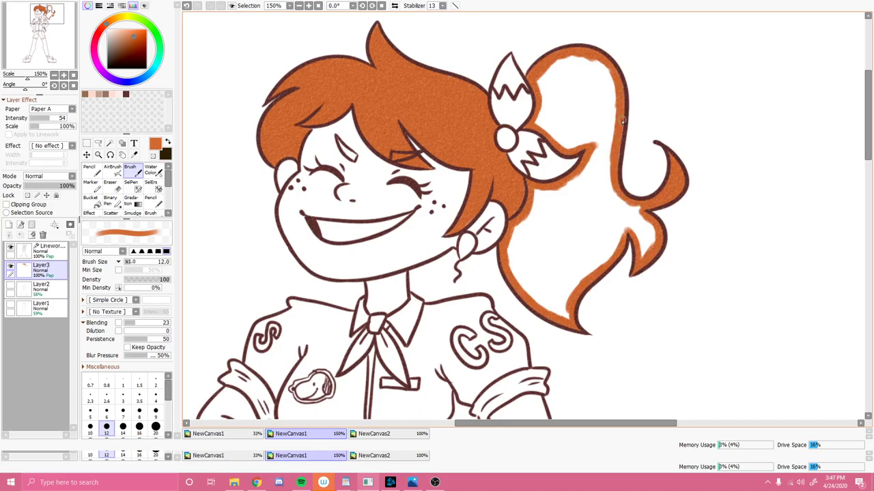
pyautogui.moveTo(547, 67); pyautogui.dragTo(539, 84)
pyautogui.press('e')
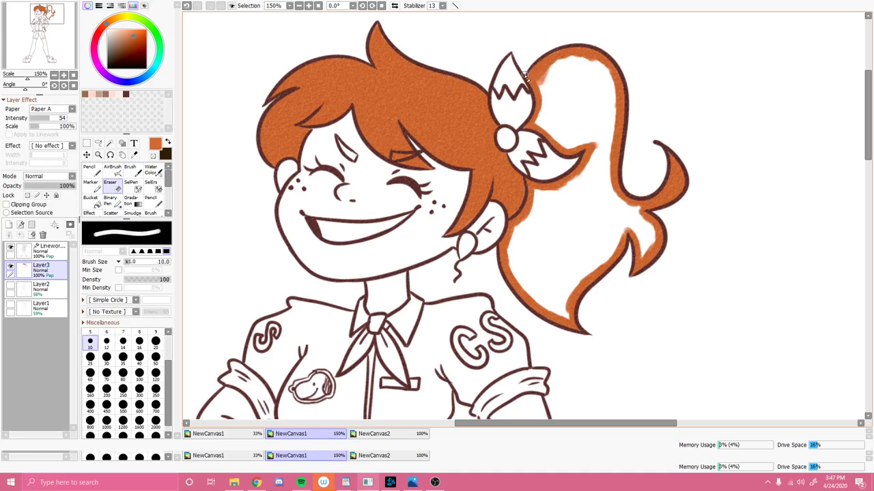
pyautogui.press('b')
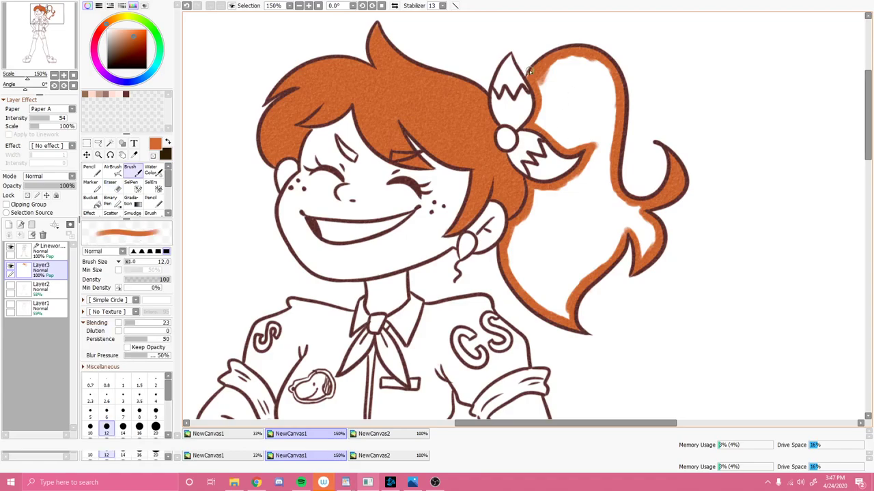
# Fill the ponytail's enclosed interior with orange and lower the layer's paper texture intensity to 41.
pyautogui.click(90, 199)
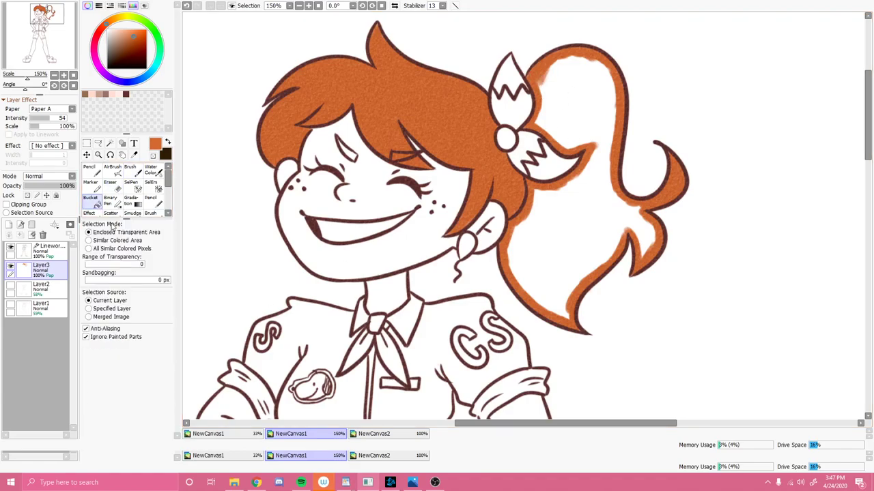
pyautogui.click(553, 238)
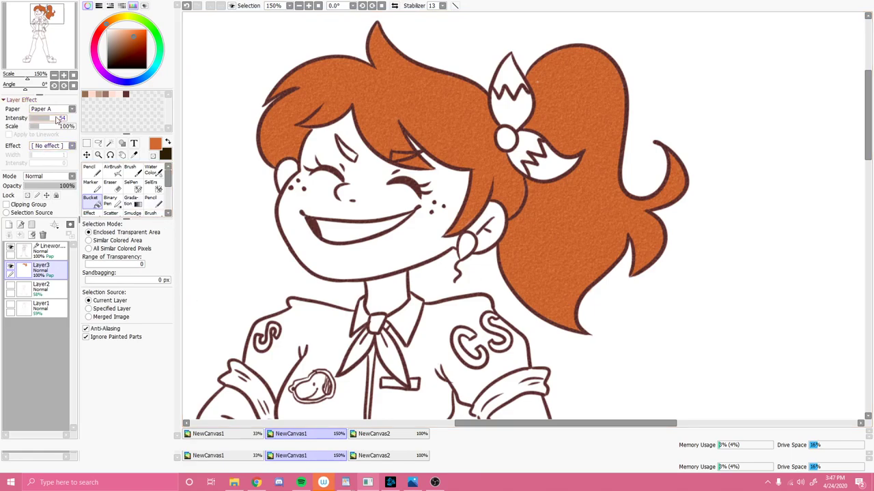
pyautogui.moveTo(44, 121); pyautogui.dragTo(47, 122)
pyautogui.click(135, 173)
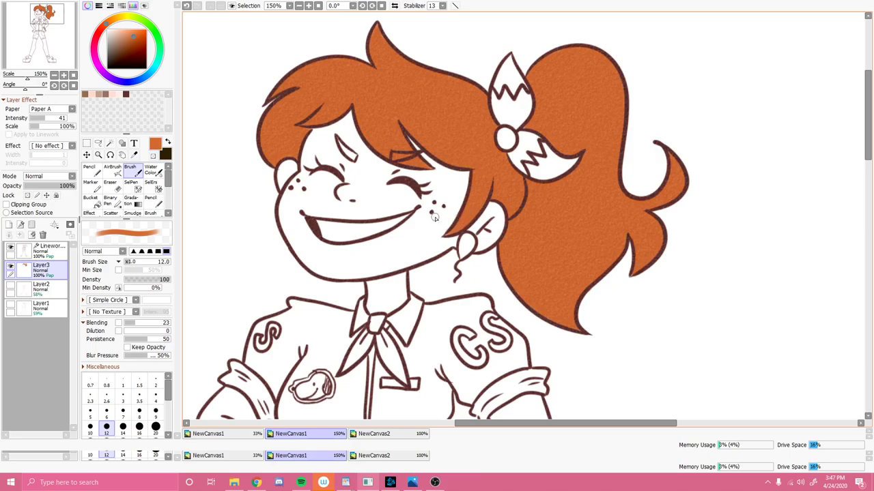
# Try painting the fully exposed eyebrow orange with the size 12 brush.
pyautogui.moveTo(348, 147)
pyautogui.mouseDown()
pyautogui.moveTo(341, 143)
pyautogui.moveTo(347, 152)
pyautogui.mouseUp()
pyautogui.hotkey('ctrl', 'z')
pyautogui.hotkey('ctrl', 'z')
pyautogui.hotkey('ctrl', 'z')
# Set the brush size to 6 and paint the inside of the fully exposed eyebrow orange.
pyautogui.click(106, 410)
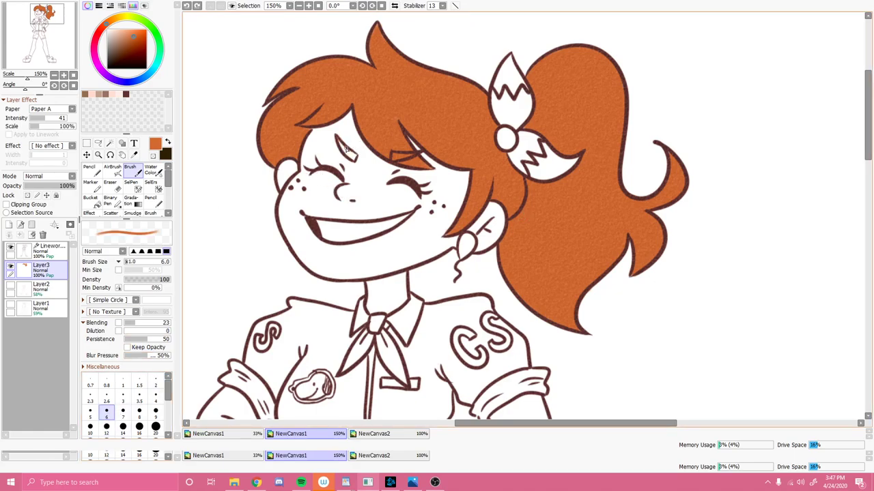
pyautogui.moveTo(339, 141); pyautogui.dragTo(353, 156)
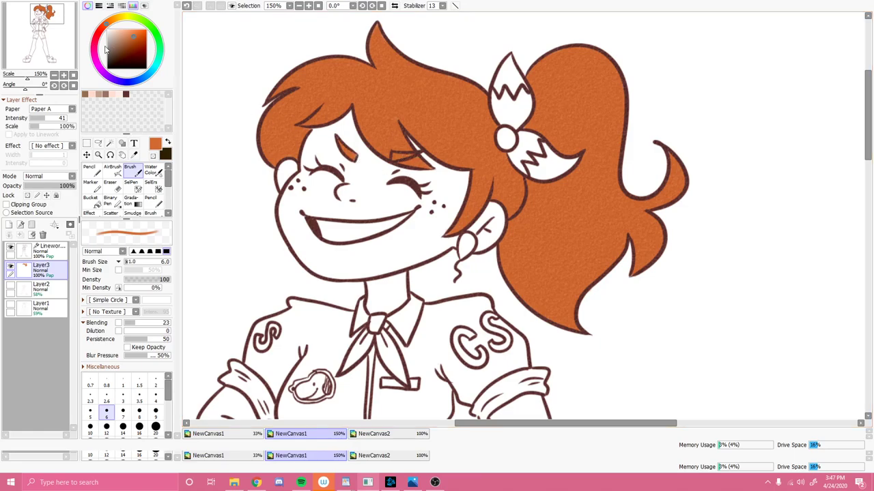
# Create a new layer beneath the orange hair layer and set up a light pink skin colour with brush size 12.
pyautogui.click(94, 93)
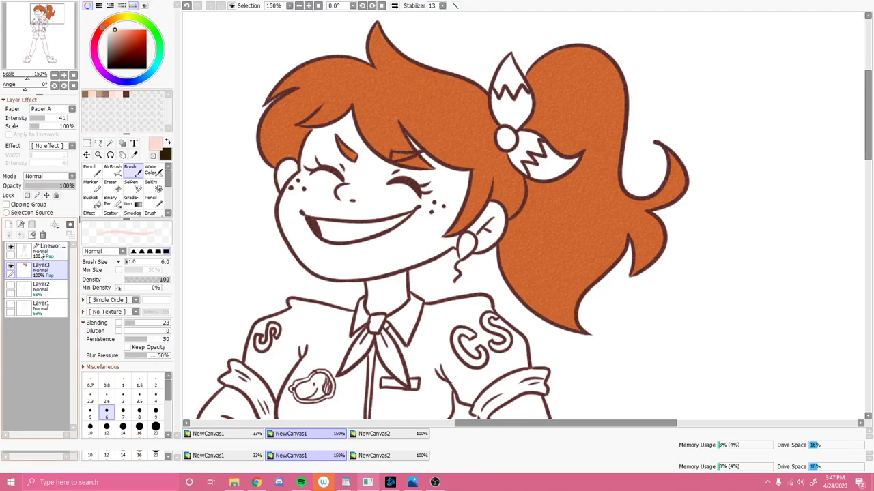
pyautogui.click(10, 223)
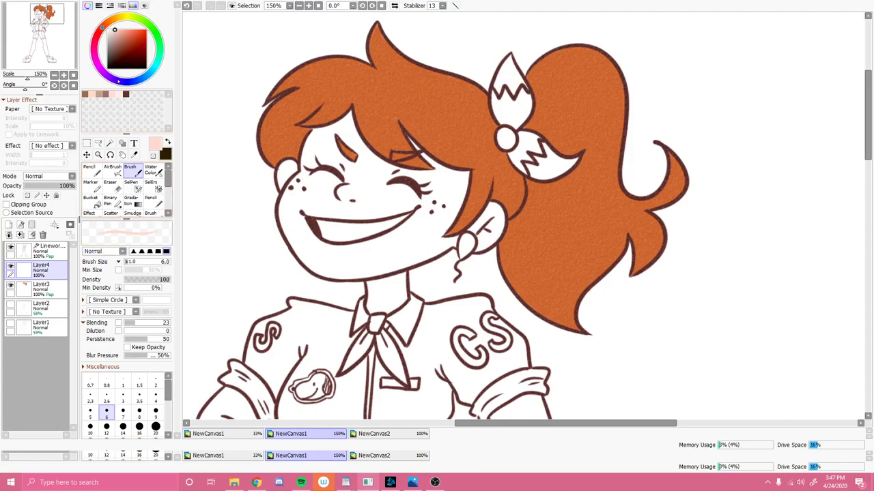
pyautogui.click(117, 32)
pyautogui.click(106, 428)
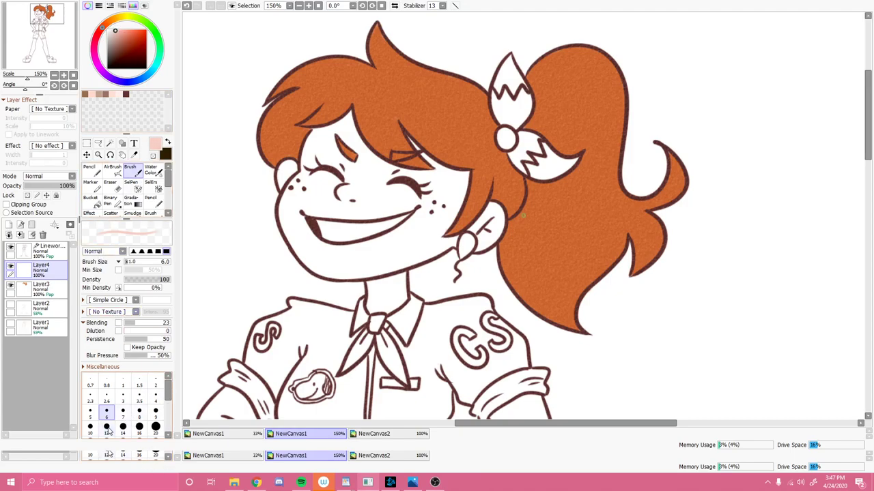
pyautogui.moveTo(42, 274); pyautogui.dragTo(42, 302)
# Paint the small ear beside the fringe and the forehead around the exposed eyebrow light pink, down towards the nose.
pyautogui.moveTo(286, 171)
pyautogui.mouseDown()
pyautogui.moveTo(282, 187)
pyautogui.moveTo(289, 166)
pyautogui.moveTo(281, 178)
pyautogui.moveTo(275, 169)
pyautogui.mouseUp()
pyautogui.moveTo(319, 129)
pyautogui.mouseDown()
pyautogui.moveTo(349, 120)
pyautogui.moveTo(363, 159)
pyautogui.moveTo(333, 136)
pyautogui.moveTo(327, 161)
pyautogui.moveTo(313, 137)
pyautogui.moveTo(318, 166)
pyautogui.mouseUp()
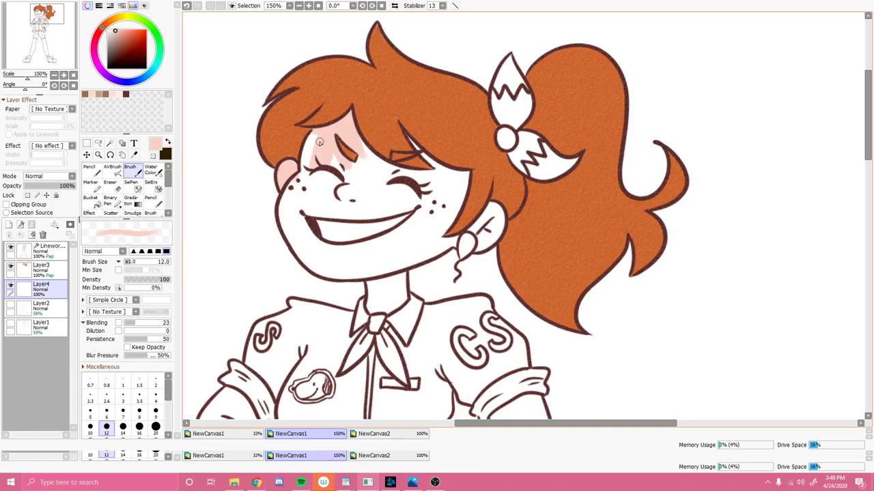
pyautogui.moveTo(308, 137)
pyautogui.mouseDown()
pyautogui.moveTo(315, 147)
pyautogui.moveTo(304, 164)
pyautogui.moveTo(308, 154)
pyautogui.moveTo(325, 173)
pyautogui.moveTo(344, 171)
pyautogui.moveTo(348, 181)
pyautogui.moveTo(333, 190)
pyautogui.mouseUp()
# Paint light pink around both eyes, the nose and the freckled cheek beside the hair, plus the larger ear and the inside of the jawline.
pyautogui.moveTo(402, 237); pyautogui.dragTo(873, 236)
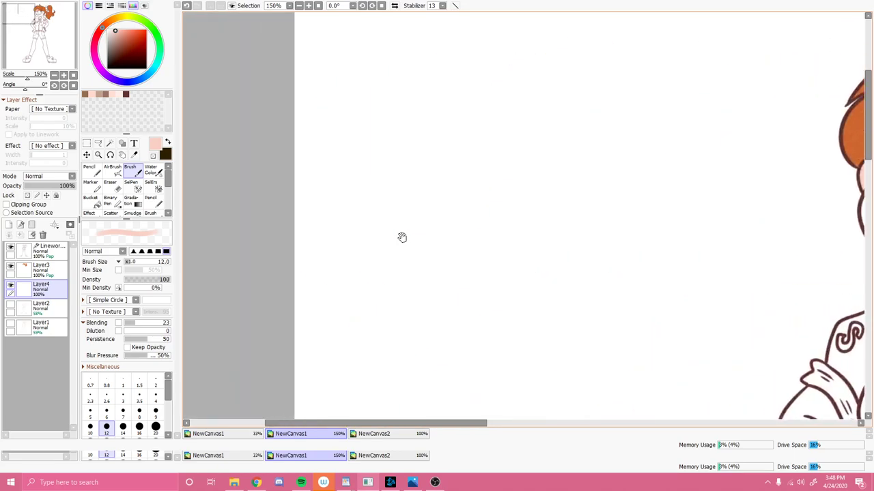
pyautogui.moveTo(22, 14); pyautogui.dragTo(53, 17)
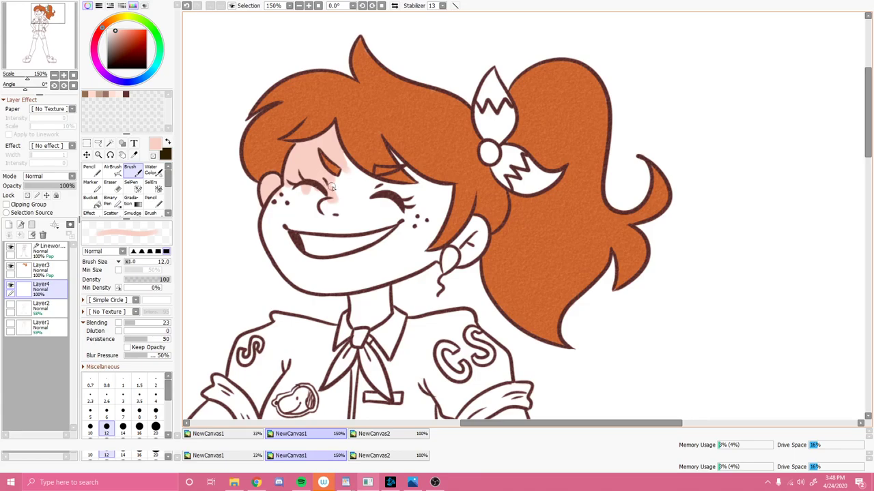
pyautogui.moveTo(372, 181)
pyautogui.mouseDown()
pyautogui.moveTo(340, 163)
pyautogui.moveTo(322, 191)
pyautogui.moveTo(300, 188)
pyautogui.mouseUp()
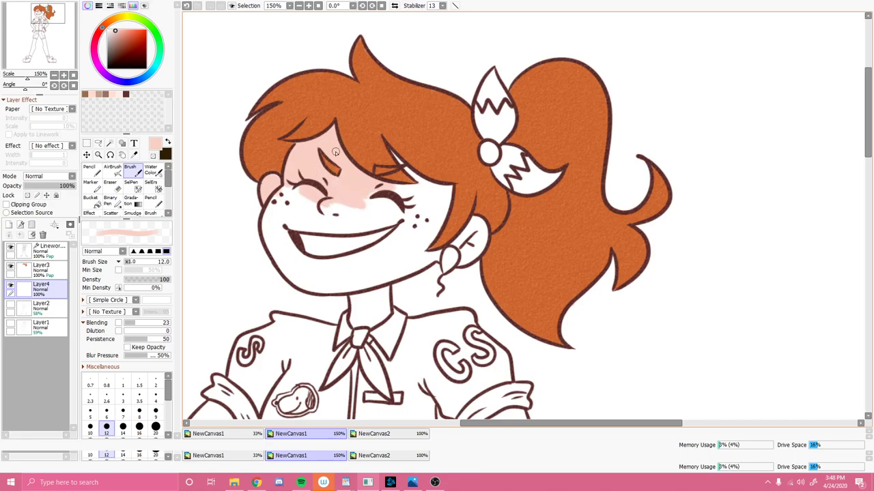
pyautogui.moveTo(367, 187)
pyautogui.mouseDown()
pyautogui.moveTo(326, 178)
pyautogui.moveTo(395, 186)
pyautogui.moveTo(395, 156)
pyautogui.moveTo(421, 190)
pyautogui.moveTo(449, 188)
pyautogui.moveTo(423, 234)
pyautogui.mouseUp()
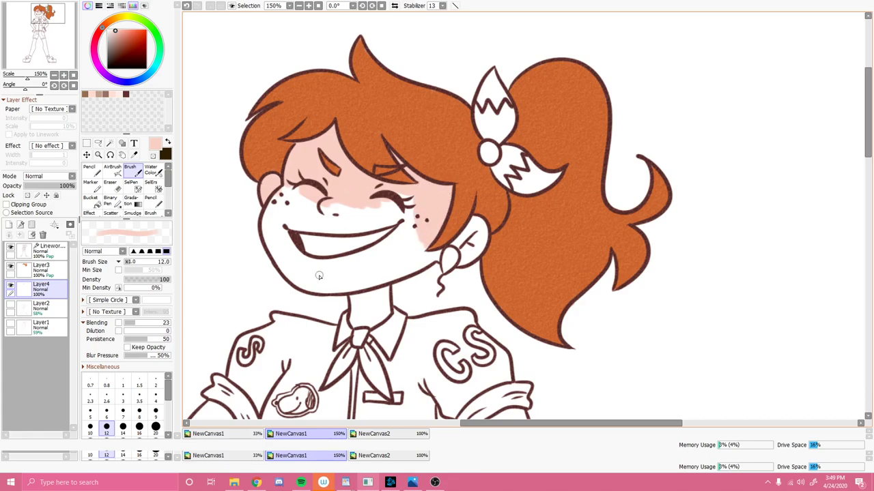
pyautogui.moveTo(316, 206)
pyautogui.mouseDown()
pyautogui.moveTo(347, 207)
pyautogui.moveTo(334, 216)
pyautogui.moveTo(409, 204)
pyautogui.mouseUp()
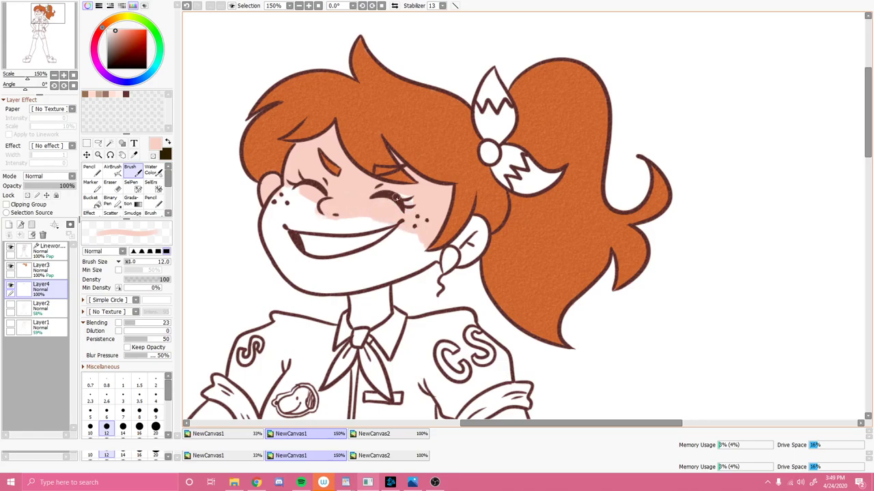
pyautogui.moveTo(280, 189)
pyautogui.mouseDown()
pyautogui.moveTo(266, 234)
pyautogui.moveTo(266, 224)
pyautogui.moveTo(277, 265)
pyautogui.moveTo(265, 235)
pyautogui.moveTo(285, 273)
pyautogui.moveTo(309, 292)
pyautogui.moveTo(393, 282)
pyautogui.moveTo(437, 256)
pyautogui.moveTo(357, 289)
pyautogui.mouseUp()
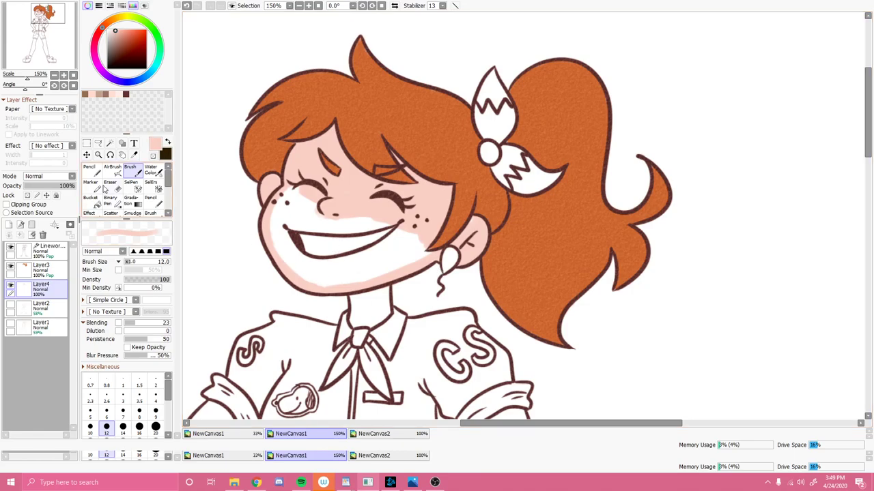
# Try to fill the unpainted lower face with light pink using the Bucket, undo the fill and return to the Brush.
pyautogui.click(90, 198)
pyautogui.click(300, 232)
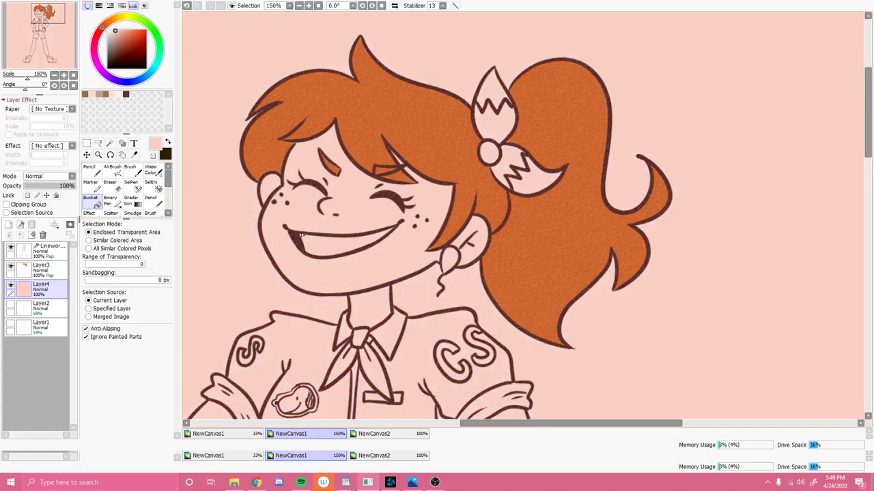
pyautogui.hotkey('ctrl', 'z')
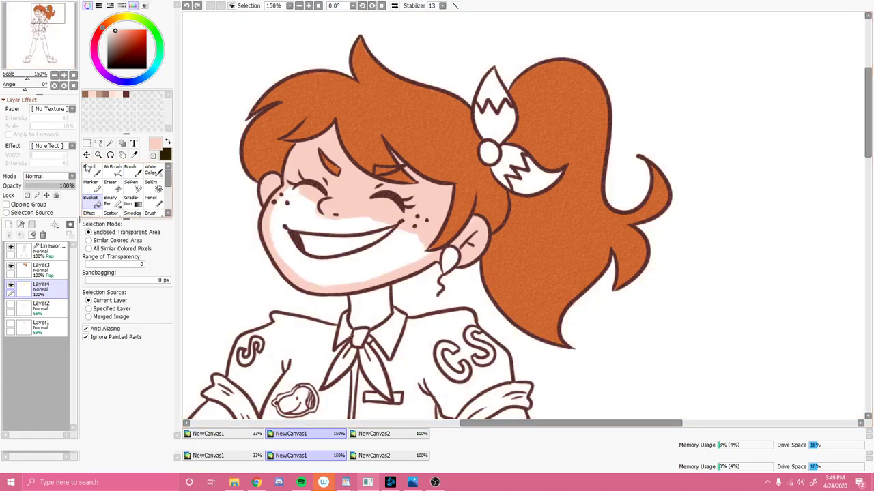
pyautogui.click(135, 174)
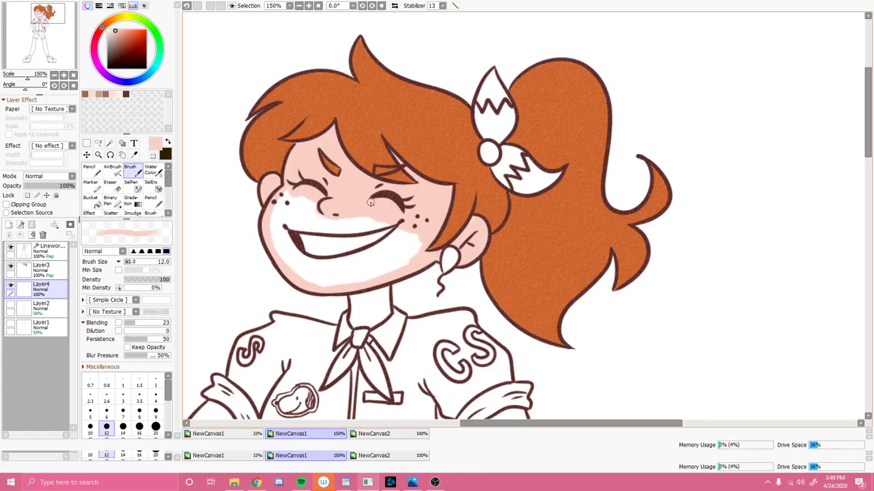
# Paint the remaining chin and cheeks around the mouth light pink, leaving the teeth white, and colour the neck down to the collar.
pyautogui.moveTo(372, 252)
pyautogui.mouseDown()
pyautogui.moveTo(395, 234)
pyautogui.moveTo(362, 258)
pyautogui.moveTo(313, 261)
pyautogui.mouseUp()
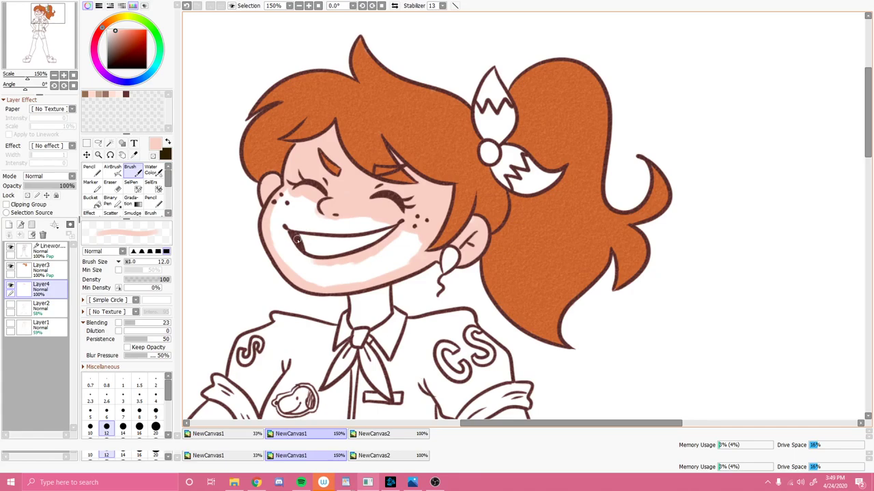
pyautogui.moveTo(275, 232); pyautogui.dragTo(314, 261)
pyautogui.moveTo(289, 230)
pyautogui.mouseDown()
pyautogui.moveTo(267, 230)
pyautogui.moveTo(278, 253)
pyautogui.moveTo(334, 293)
pyautogui.moveTo(314, 279)
pyautogui.moveTo(357, 294)
pyautogui.moveTo(327, 285)
pyautogui.moveTo(355, 280)
pyautogui.moveTo(345, 273)
pyautogui.moveTo(361, 262)
pyautogui.moveTo(322, 265)
pyautogui.moveTo(311, 252)
pyautogui.moveTo(367, 227)
pyautogui.moveTo(387, 245)
pyautogui.moveTo(349, 269)
pyautogui.moveTo(359, 267)
pyautogui.moveTo(403, 232)
pyautogui.moveTo(407, 242)
pyautogui.moveTo(418, 235)
pyautogui.moveTo(408, 263)
pyautogui.moveTo(337, 283)
pyautogui.mouseUp()
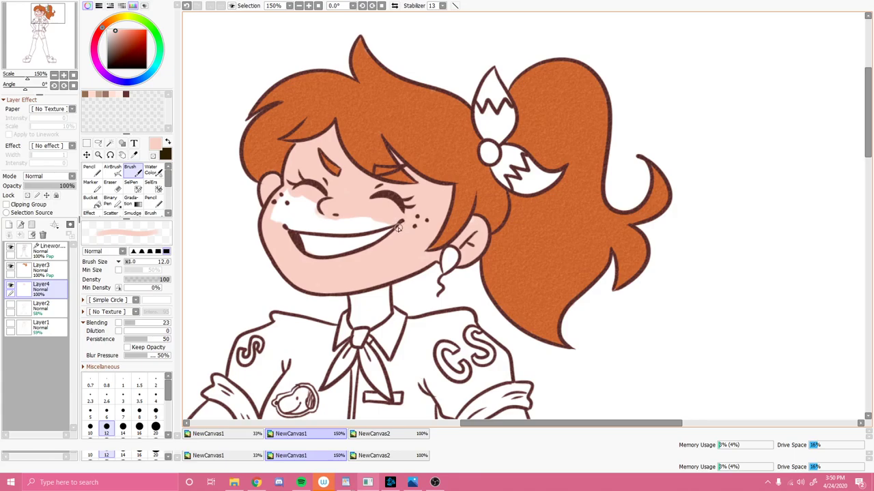
pyautogui.moveTo(386, 220)
pyautogui.mouseDown()
pyautogui.moveTo(369, 226)
pyautogui.moveTo(379, 222)
pyautogui.moveTo(348, 217)
pyautogui.moveTo(362, 230)
pyautogui.moveTo(294, 228)
pyautogui.moveTo(327, 217)
pyautogui.moveTo(305, 199)
pyautogui.moveTo(291, 219)
pyautogui.moveTo(311, 223)
pyautogui.moveTo(286, 227)
pyautogui.moveTo(277, 199)
pyautogui.moveTo(269, 216)
pyautogui.mouseUp()
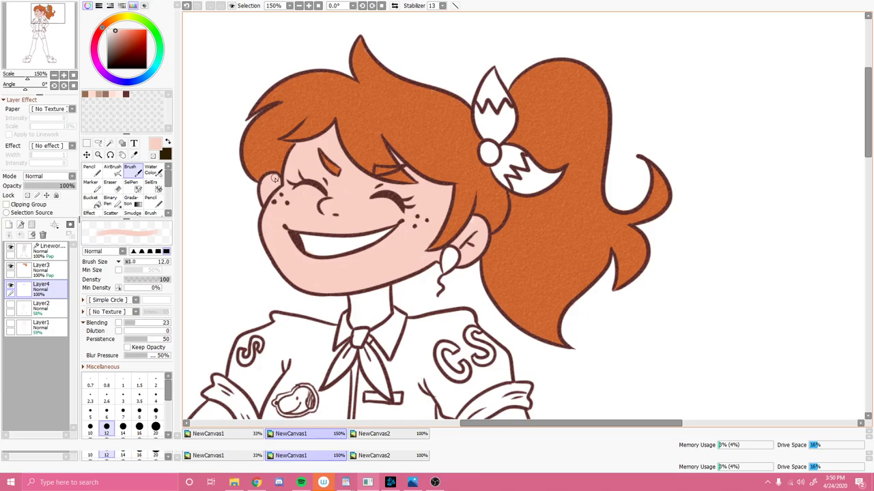
pyautogui.moveTo(42, 21); pyautogui.dragTo(41, 24)
pyautogui.moveTo(379, 250)
pyautogui.mouseDown()
pyautogui.moveTo(381, 285)
pyautogui.moveTo(383, 251)
pyautogui.moveTo(388, 280)
pyautogui.moveTo(410, 270)
pyautogui.moveTo(410, 246)
pyautogui.moveTo(391, 263)
pyautogui.moveTo(393, 248)
pyautogui.mouseUp()
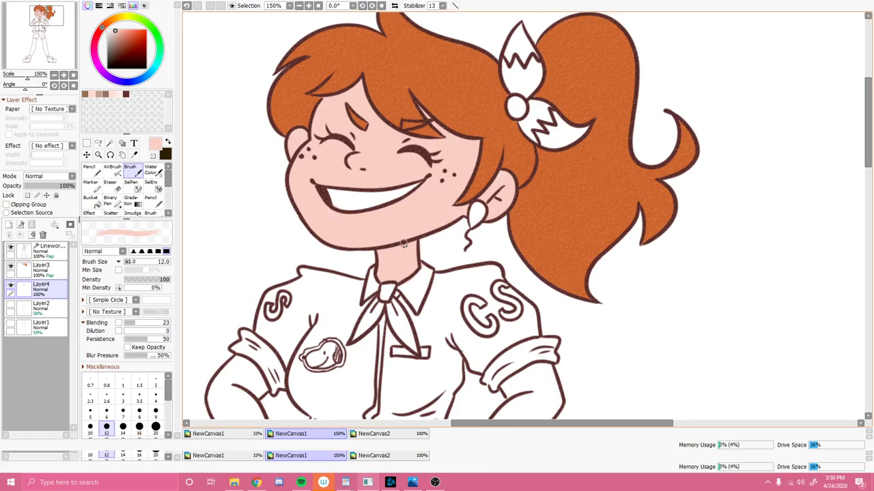
# Clean up the skin colour at the neck and paint light pink along the inner edges of the left forearm below the rolled sleeve.
pyautogui.press('e')
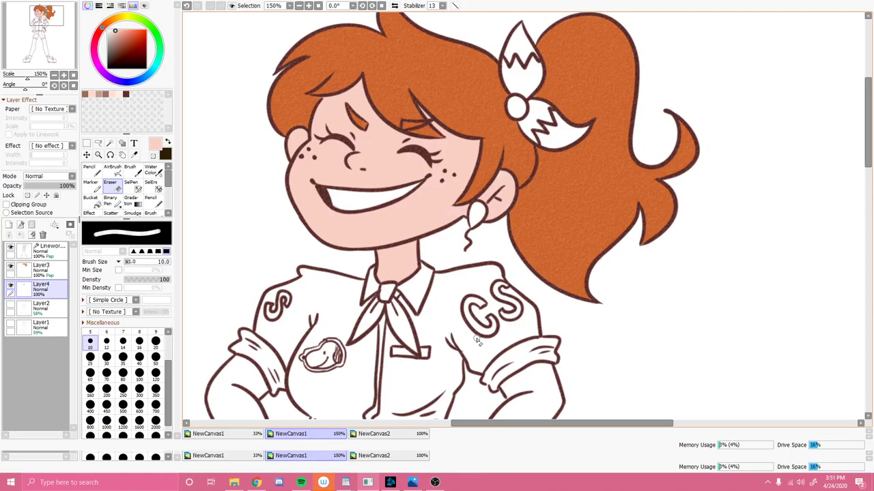
pyautogui.press('b')
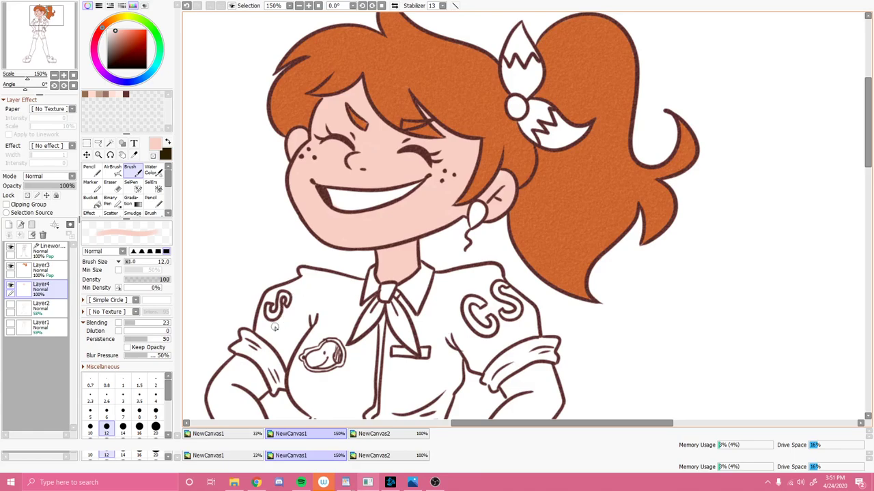
pyautogui.moveTo(44, 19); pyautogui.dragTo(43, 28)
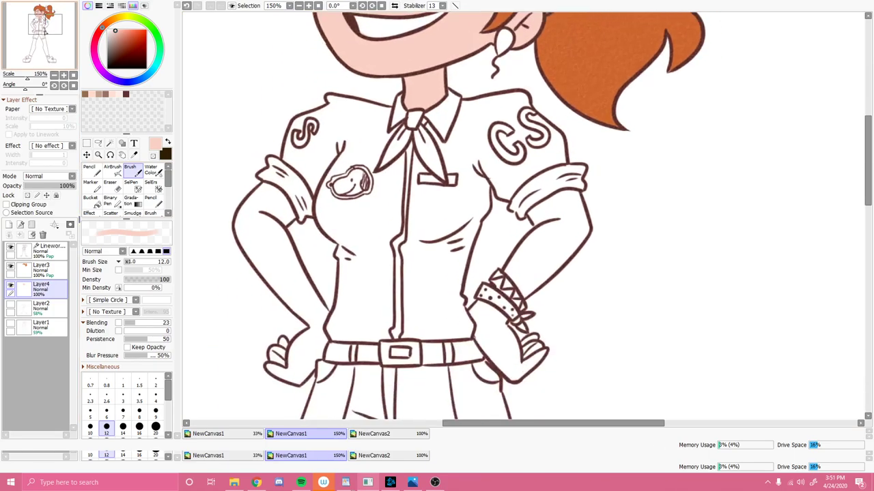
pyautogui.moveTo(266, 185); pyautogui.dragTo(291, 222)
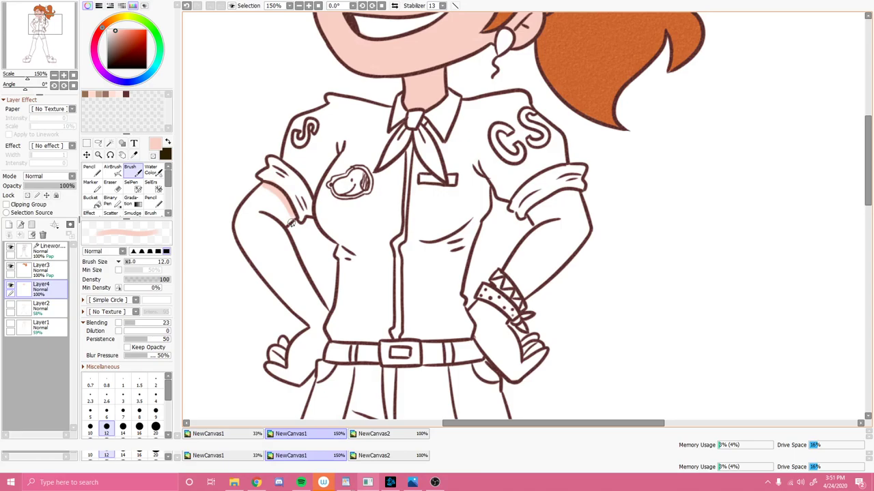
pyautogui.press('e')
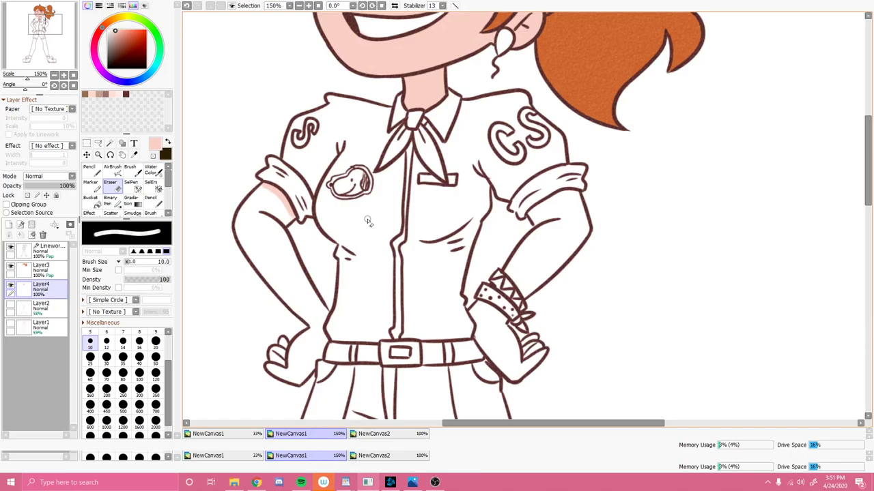
pyautogui.press('b')
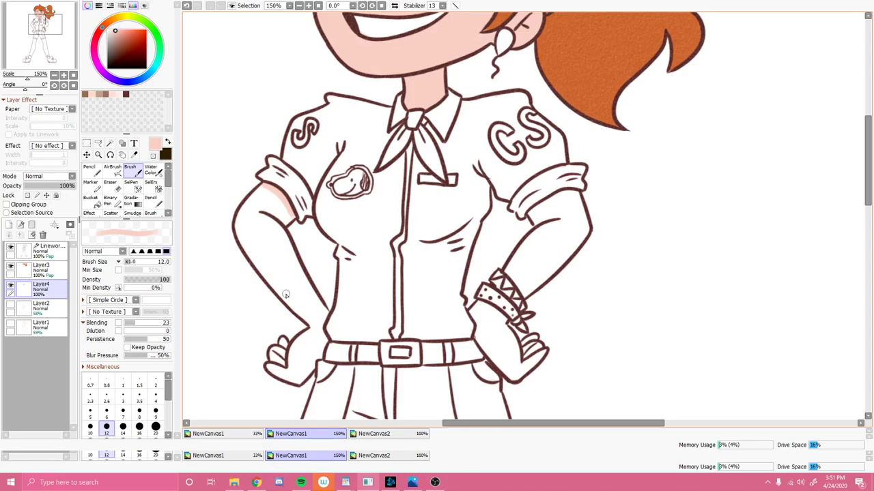
pyautogui.moveTo(276, 195)
pyautogui.mouseDown()
pyautogui.moveTo(286, 225)
pyautogui.moveTo(264, 201)
pyautogui.moveTo(265, 186)
pyautogui.moveTo(240, 226)
pyautogui.moveTo(277, 288)
pyautogui.moveTo(255, 265)
pyautogui.moveTo(321, 334)
pyautogui.mouseUp()
pyautogui.moveTo(281, 228)
pyautogui.mouseDown()
pyautogui.moveTo(299, 269)
pyautogui.moveTo(266, 213)
pyautogui.mouseUp()
pyautogui.moveTo(294, 266); pyautogui.dragTo(321, 310)
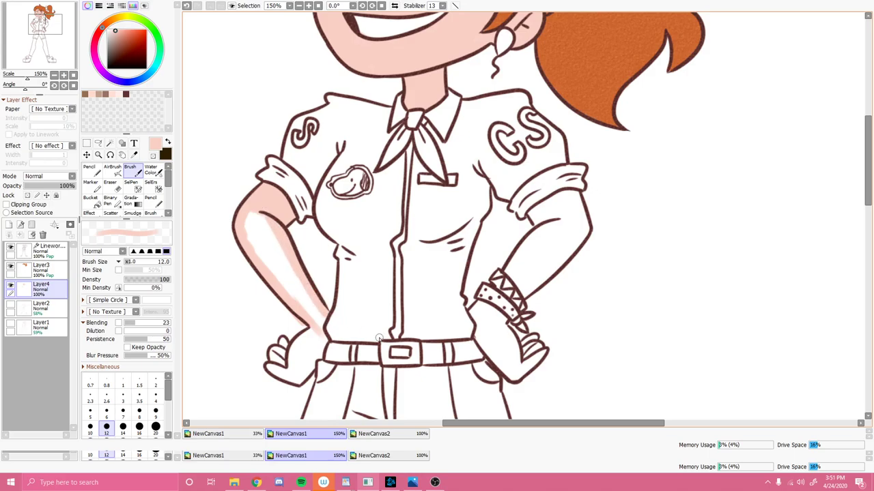
# Erase the stray paint near the left wrist and fill the rest of that forearm with the light pink skin colour.
pyautogui.press('e')
pyautogui.moveTo(302, 314)
pyautogui.mouseDown()
pyautogui.moveTo(292, 318)
pyautogui.moveTo(312, 331)
pyautogui.moveTo(293, 325)
pyautogui.mouseUp()
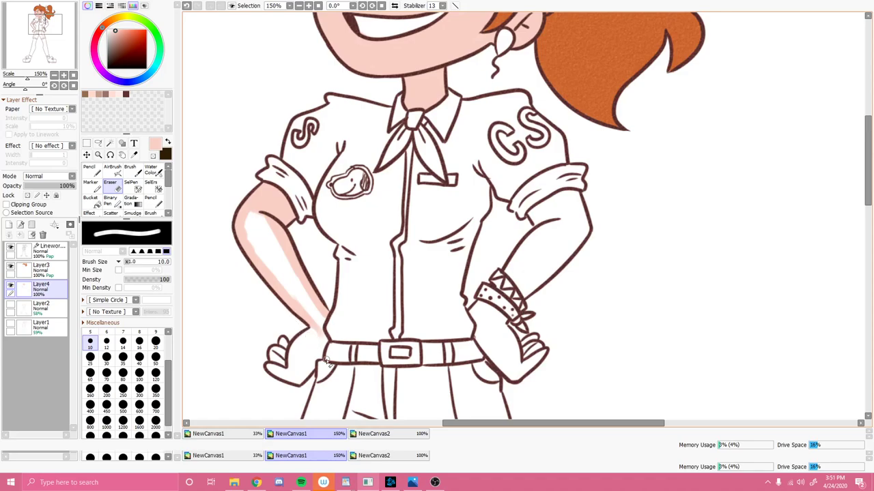
pyautogui.press('b')
pyautogui.moveTo(250, 220)
pyautogui.mouseDown()
pyautogui.moveTo(253, 247)
pyautogui.moveTo(261, 219)
pyautogui.moveTo(281, 279)
pyautogui.moveTo(302, 312)
pyautogui.moveTo(282, 254)
pyautogui.moveTo(324, 332)
pyautogui.mouseUp()
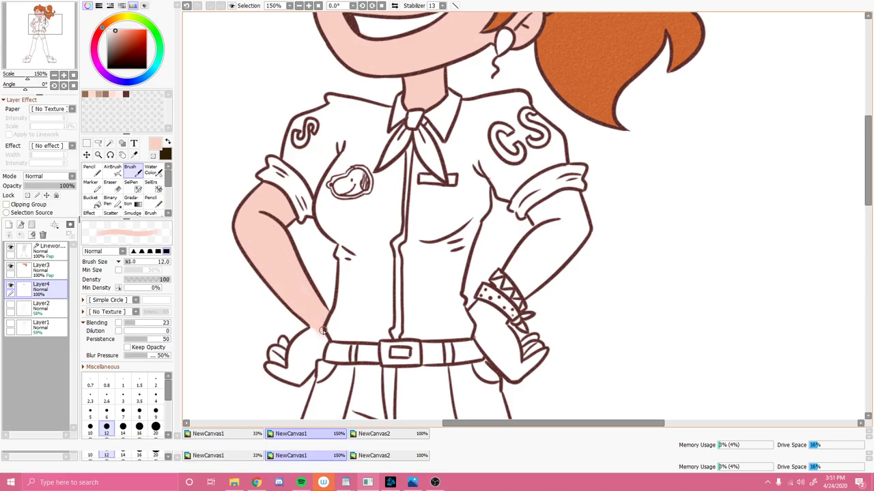
# Paint the left hand and its fingers resting on the hip in the same light pink skin colour.
pyautogui.moveTo(45, 24); pyautogui.dragTo(41, 29)
pyautogui.moveTo(362, 263)
pyautogui.mouseDown()
pyautogui.moveTo(350, 256)
pyautogui.moveTo(366, 267)
pyautogui.moveTo(386, 266)
pyautogui.mouseUp()
pyautogui.moveTo(402, 237)
pyautogui.mouseDown()
pyautogui.moveTo(380, 269)
pyautogui.moveTo(395, 224)
pyautogui.moveTo(371, 264)
pyautogui.moveTo(394, 219)
pyautogui.moveTo(406, 236)
pyautogui.moveTo(359, 243)
pyautogui.mouseUp()
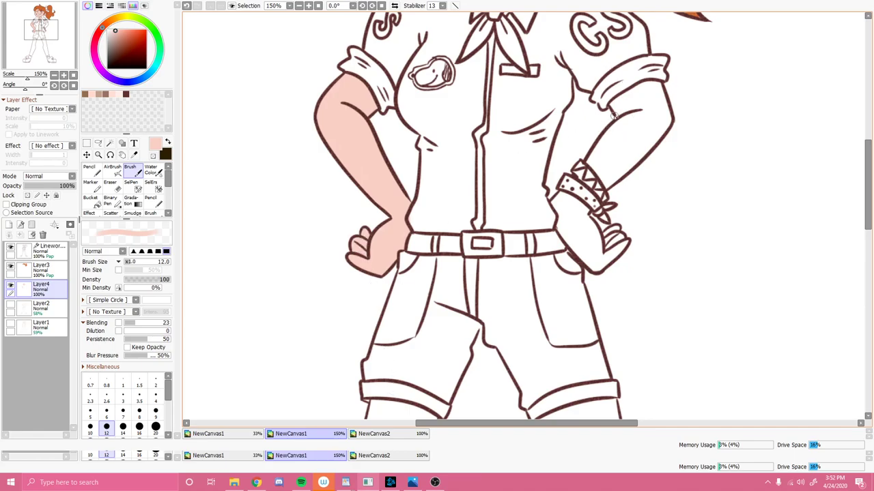
# Outline the right forearm in light pink between the rolled sleeve and the bracelets, and bucket-fill its interior.
pyautogui.moveTo(616, 110)
pyautogui.mouseDown()
pyautogui.moveTo(611, 103)
pyautogui.moveTo(618, 113)
pyautogui.moveTo(611, 103)
pyautogui.moveTo(628, 109)
pyautogui.moveTo(624, 99)
pyautogui.moveTo(659, 88)
pyautogui.moveTo(667, 123)
pyautogui.moveTo(604, 188)
pyautogui.mouseUp()
pyautogui.hotkey('ctrl', 'z')
pyautogui.moveTo(606, 155)
pyautogui.mouseDown()
pyautogui.moveTo(585, 161)
pyautogui.moveTo(606, 184)
pyautogui.moveTo(591, 159)
pyautogui.moveTo(629, 119)
pyautogui.moveTo(617, 124)
pyautogui.moveTo(637, 116)
pyautogui.moveTo(600, 169)
pyautogui.mouseUp()
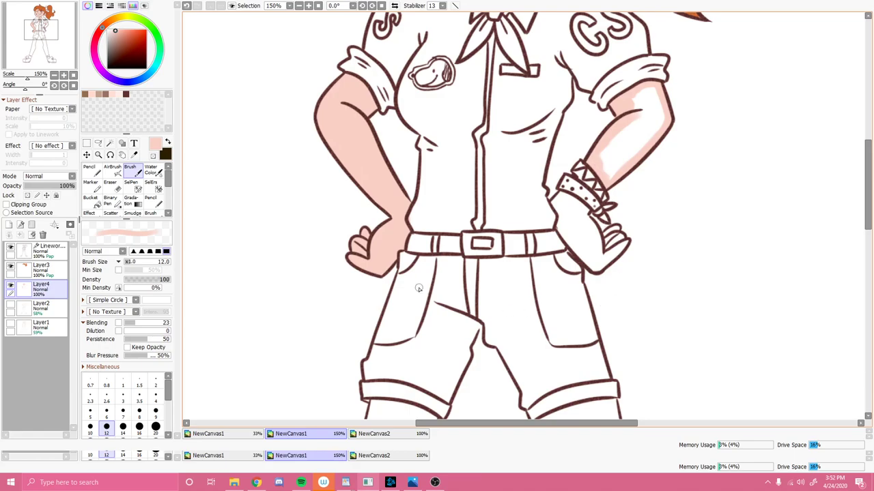
pyautogui.click(91, 199)
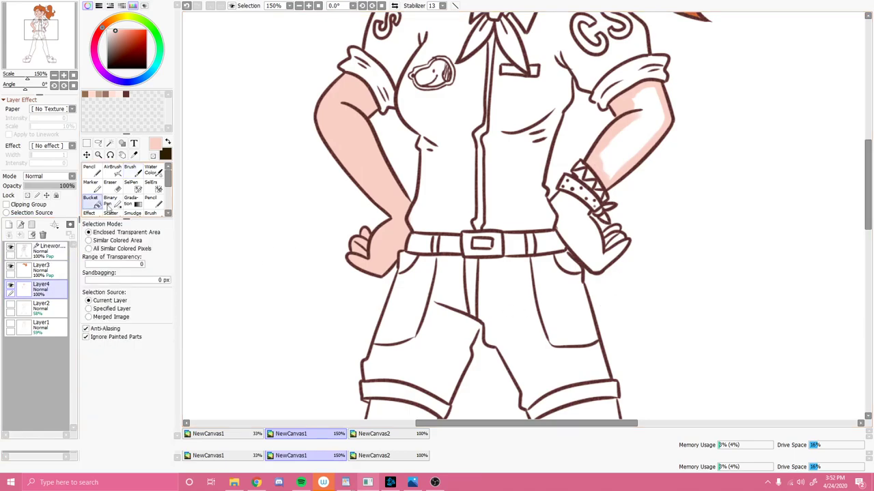
pyautogui.click(627, 150)
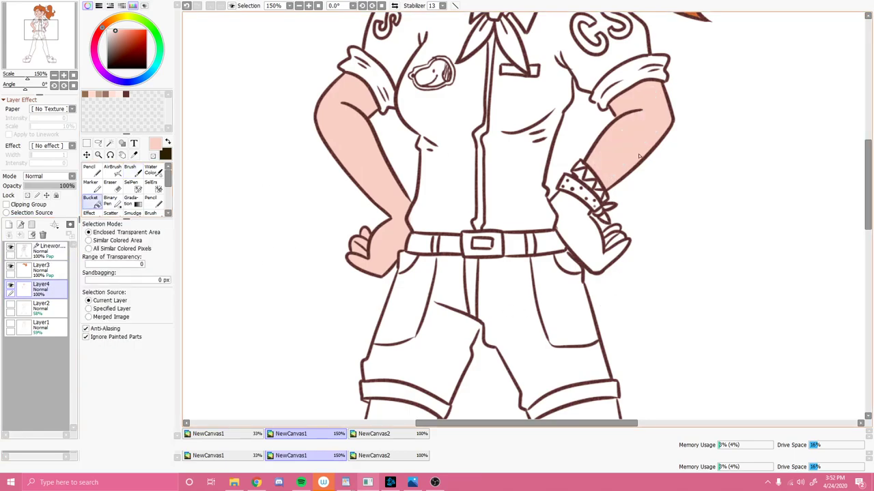
# Paint the right hand and fingers below the bracelets with the light pink skin brush.
pyautogui.click(130, 171)
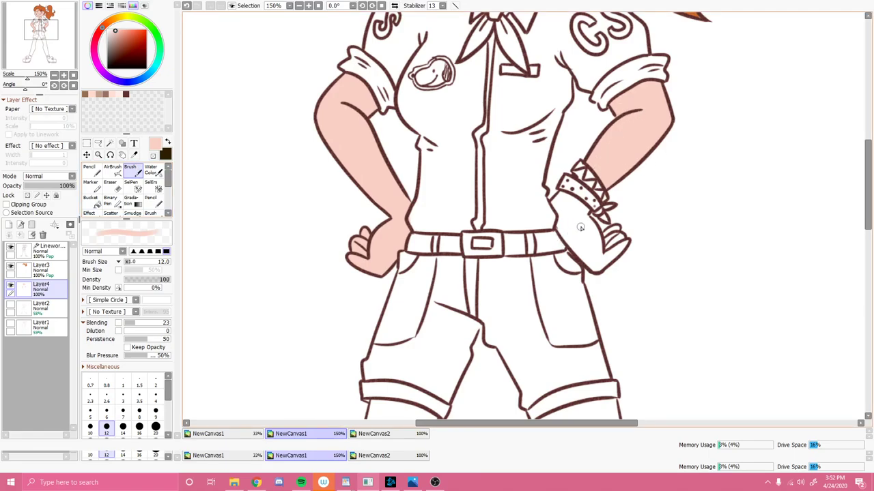
pyautogui.moveTo(560, 196)
pyautogui.mouseDown()
pyautogui.moveTo(578, 206)
pyautogui.moveTo(568, 202)
pyautogui.moveTo(568, 215)
pyautogui.moveTo(557, 211)
pyautogui.moveTo(558, 197)
pyautogui.moveTo(557, 208)
pyautogui.moveTo(566, 239)
pyautogui.moveTo(587, 266)
pyautogui.moveTo(580, 214)
pyautogui.moveTo(599, 260)
pyautogui.moveTo(583, 256)
pyautogui.moveTo(593, 268)
pyautogui.moveTo(565, 237)
pyautogui.moveTo(591, 269)
pyautogui.mouseUp()
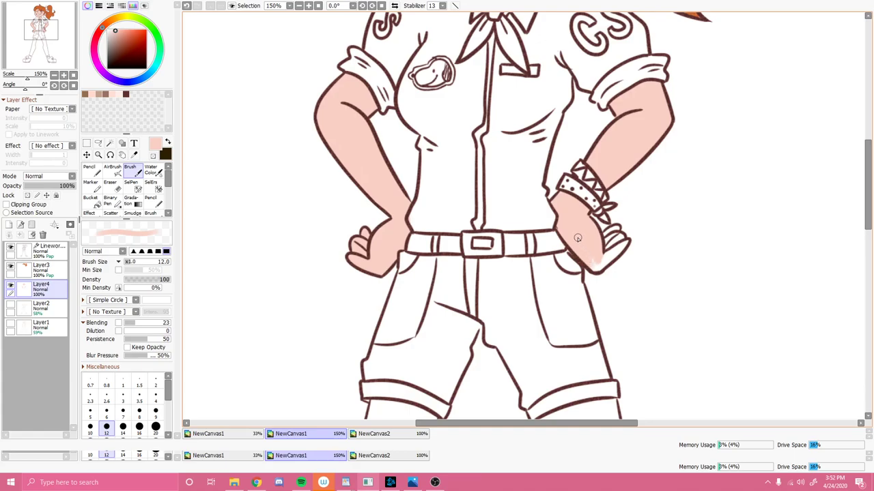
pyautogui.moveTo(622, 251)
pyautogui.mouseDown()
pyautogui.moveTo(593, 264)
pyautogui.moveTo(621, 237)
pyautogui.moveTo(602, 236)
pyautogui.mouseUp()
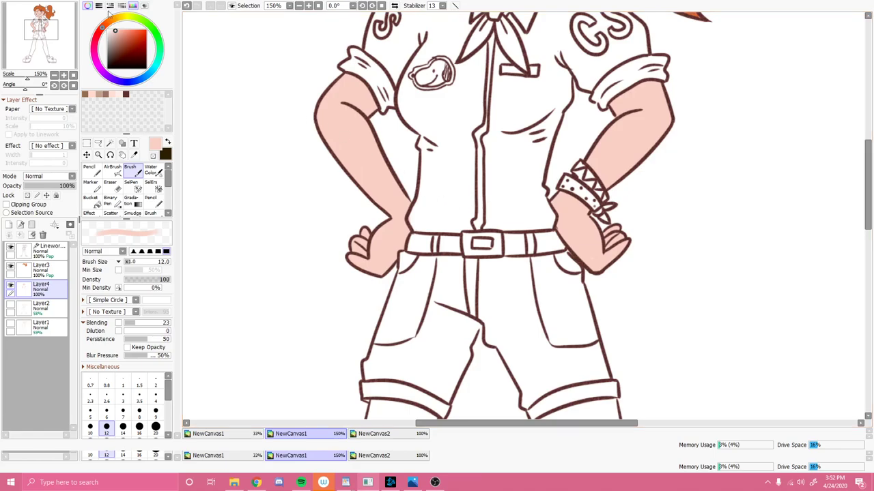
# Paint a light pink border inside the left leg, along the shorts cuff, the thigh, the outer calf and the sock edge.
pyautogui.moveTo(54, 28); pyautogui.dragTo(55, 39)
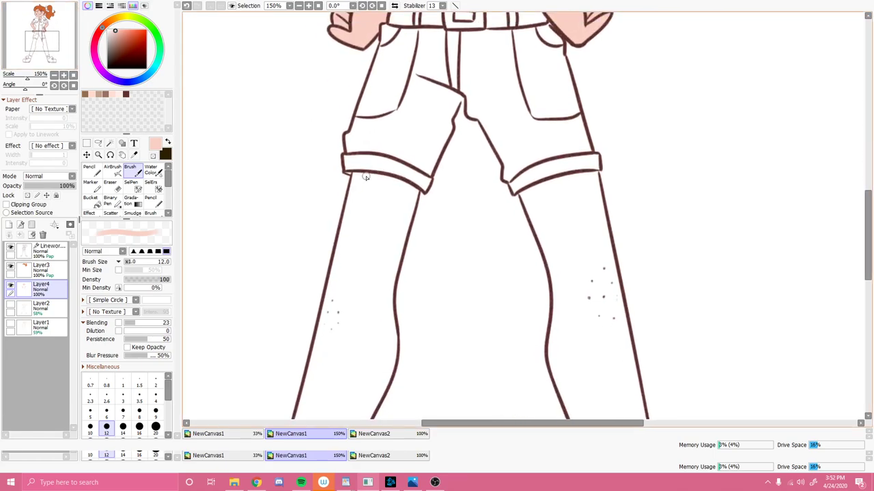
pyautogui.moveTo(356, 176); pyautogui.dragTo(412, 192)
pyautogui.moveTo(417, 206)
pyautogui.mouseDown()
pyautogui.moveTo(395, 274)
pyautogui.moveTo(400, 255)
pyautogui.mouseUp()
pyautogui.moveTo(390, 304); pyautogui.dragTo(392, 341)
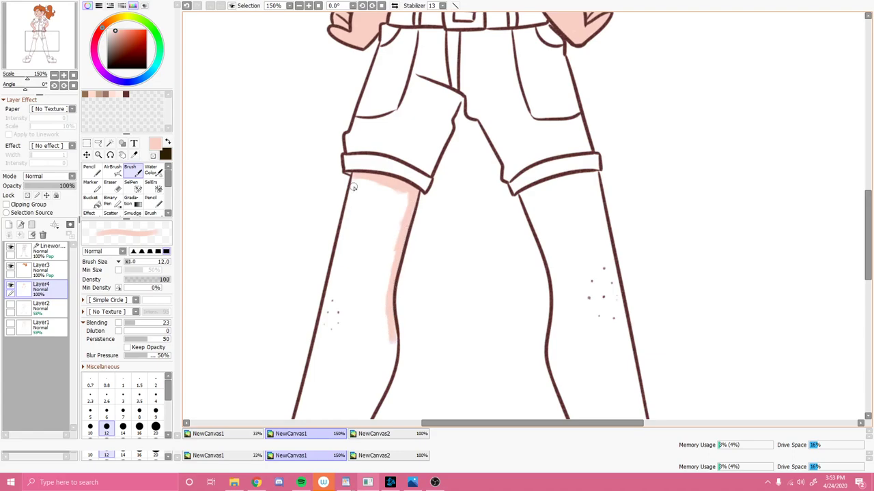
pyautogui.moveTo(353, 179); pyautogui.dragTo(325, 333)
pyautogui.moveTo(42, 41); pyautogui.dragTo(38, 49)
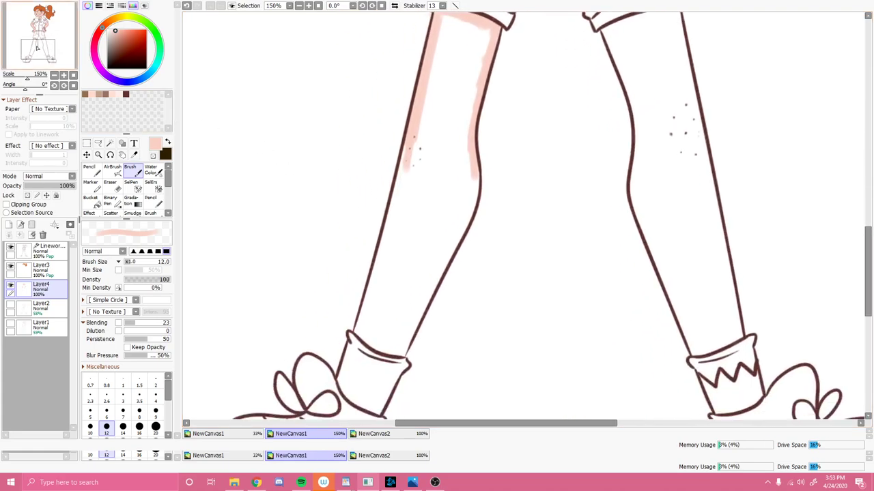
pyautogui.moveTo(409, 148)
pyautogui.mouseDown()
pyautogui.moveTo(355, 333)
pyautogui.moveTo(402, 358)
pyautogui.mouseUp()
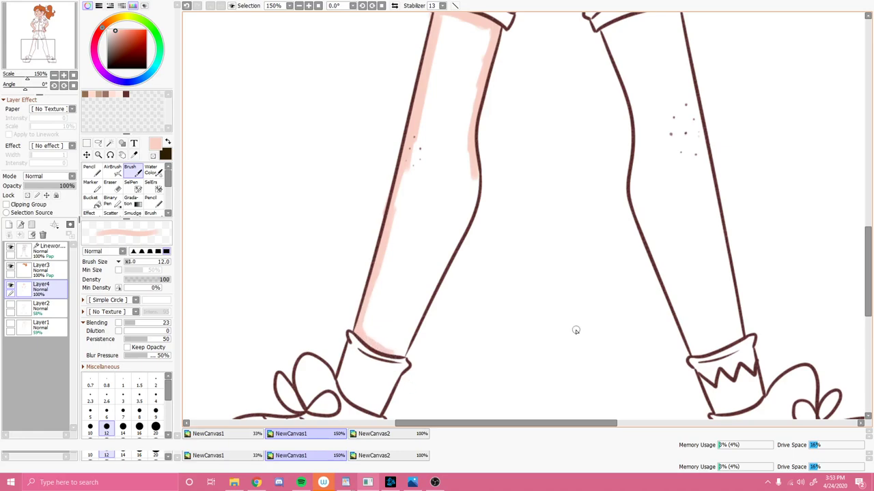
# Close the pink border along the left leg's inner calf, bucket-fill the leg and touch up remaining gaps.
pyautogui.press('e')
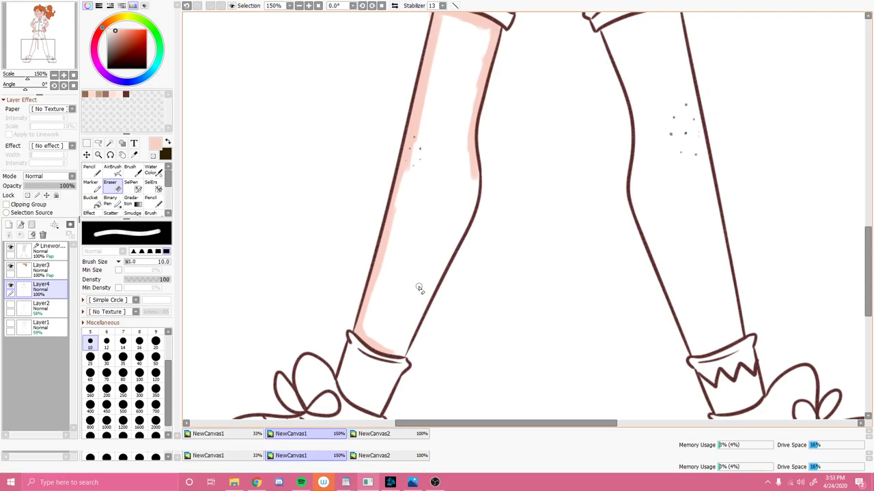
pyautogui.press('b')
pyautogui.moveTo(470, 168)
pyautogui.mouseDown()
pyautogui.moveTo(469, 211)
pyautogui.moveTo(435, 275)
pyautogui.mouseUp()
pyautogui.moveTo(462, 226)
pyautogui.mouseDown()
pyautogui.moveTo(396, 355)
pyautogui.moveTo(426, 309)
pyautogui.mouseUp()
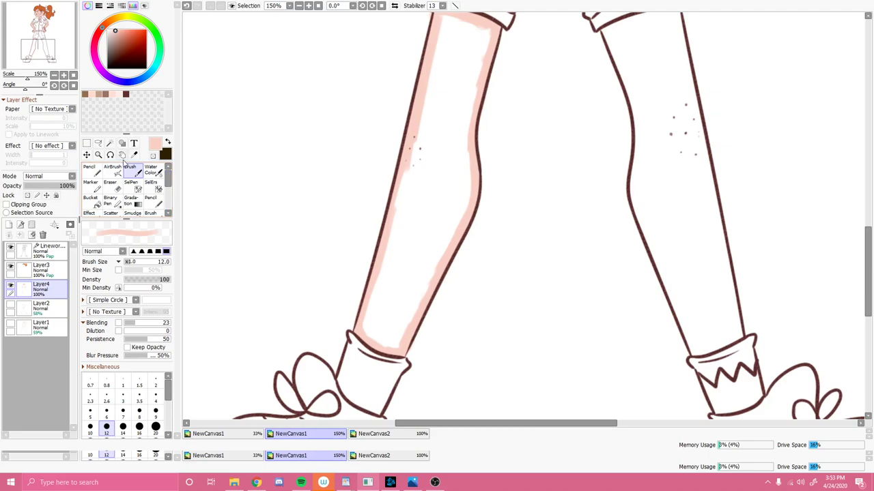
pyautogui.click(93, 203)
pyautogui.click(445, 220)
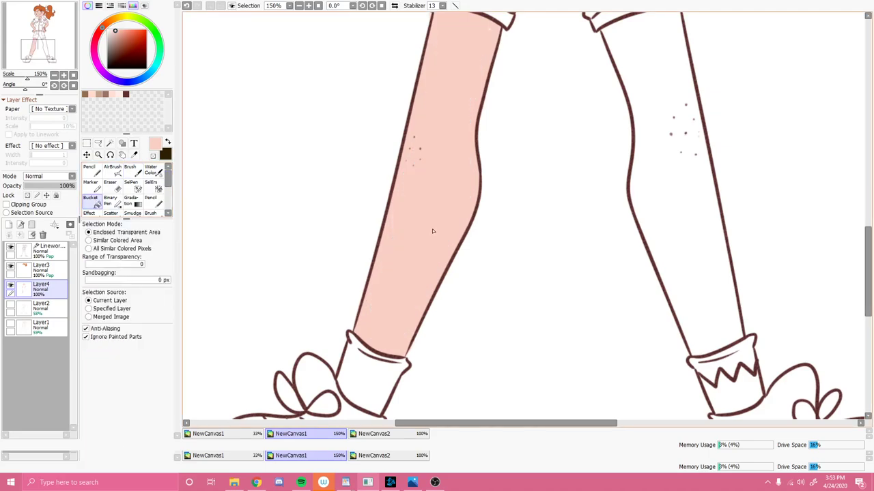
pyautogui.click(130, 170)
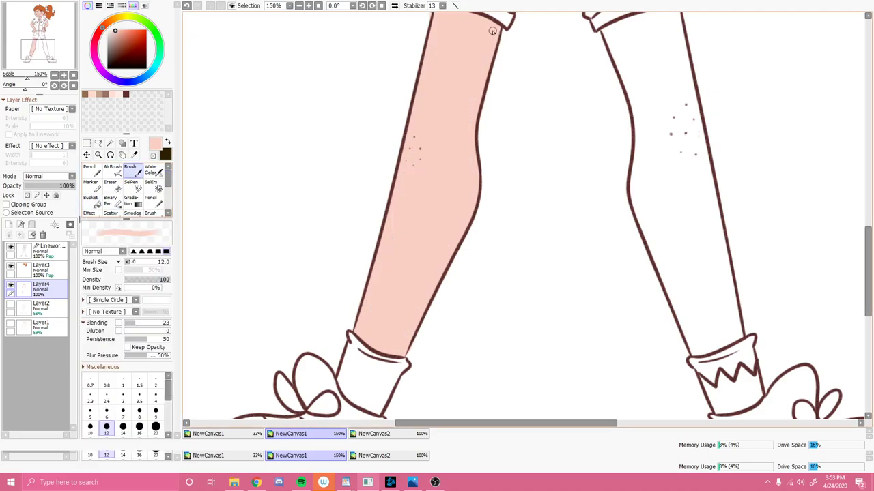
# Paint a light pink border down the right leg's inner edge, along the sock and up the lower outer calf, tidying stray paint.
pyautogui.moveTo(37, 49); pyautogui.dragTo(45, 42)
pyautogui.moveTo(447, 168)
pyautogui.mouseDown()
pyautogui.moveTo(465, 245)
pyautogui.moveTo(468, 226)
pyautogui.moveTo(473, 311)
pyautogui.moveTo(473, 243)
pyautogui.moveTo(477, 321)
pyautogui.moveTo(473, 304)
pyautogui.moveTo(469, 331)
pyautogui.moveTo(487, 384)
pyautogui.moveTo(472, 315)
pyautogui.moveTo(502, 415)
pyautogui.mouseUp()
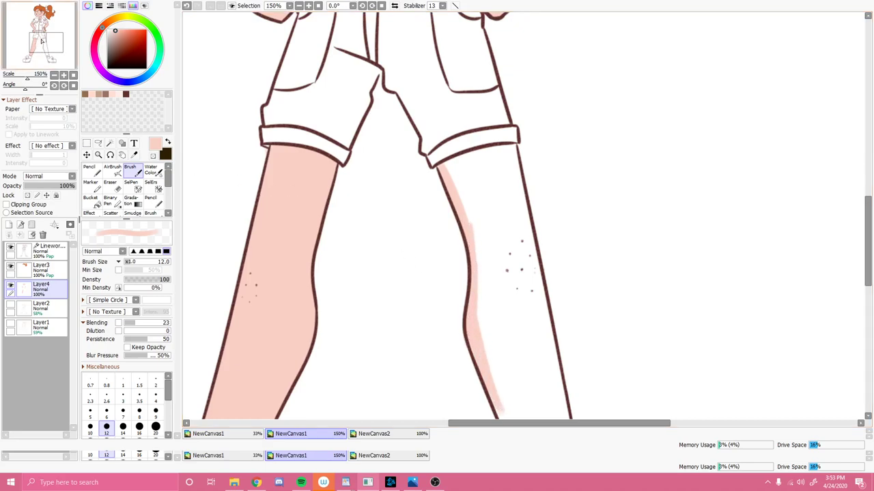
pyautogui.moveTo(42, 42); pyautogui.dragTo(42, 52)
pyautogui.moveTo(500, 180)
pyautogui.mouseDown()
pyautogui.moveTo(540, 278)
pyautogui.moveTo(583, 266)
pyautogui.moveTo(581, 235)
pyautogui.mouseUp()
pyautogui.moveTo(573, 200); pyautogui.dragTo(580, 260)
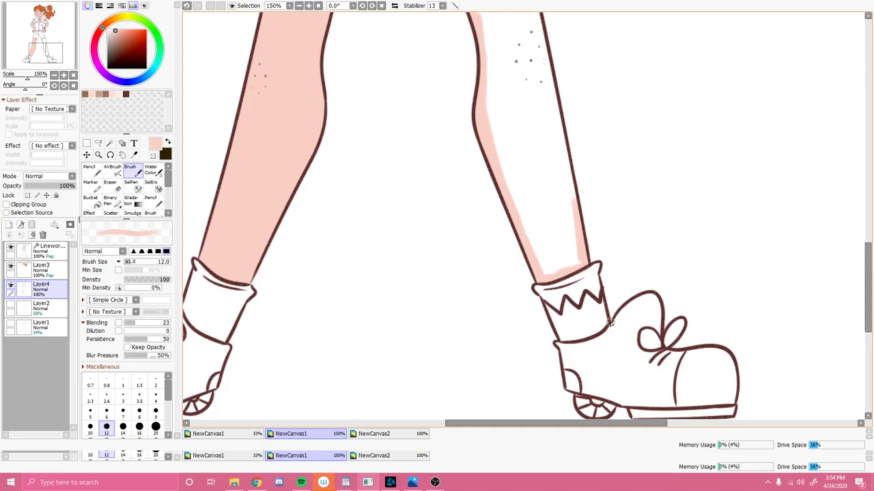
pyautogui.press('e')
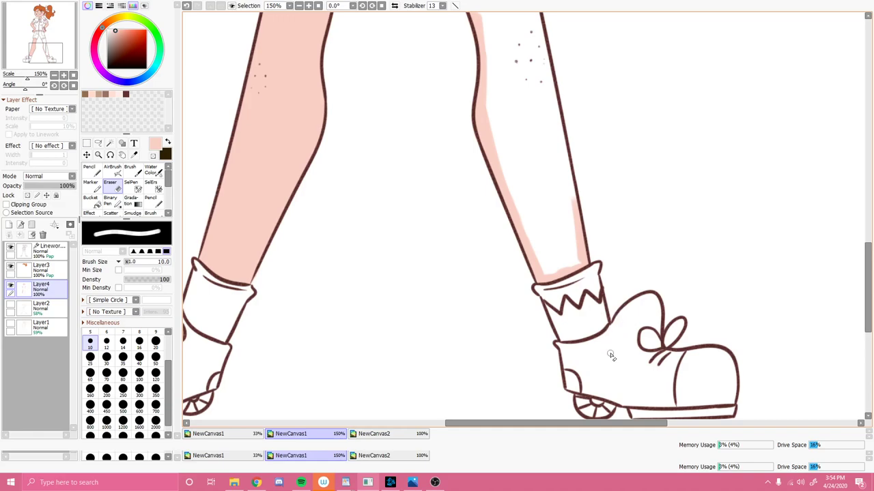
pyautogui.press('b')
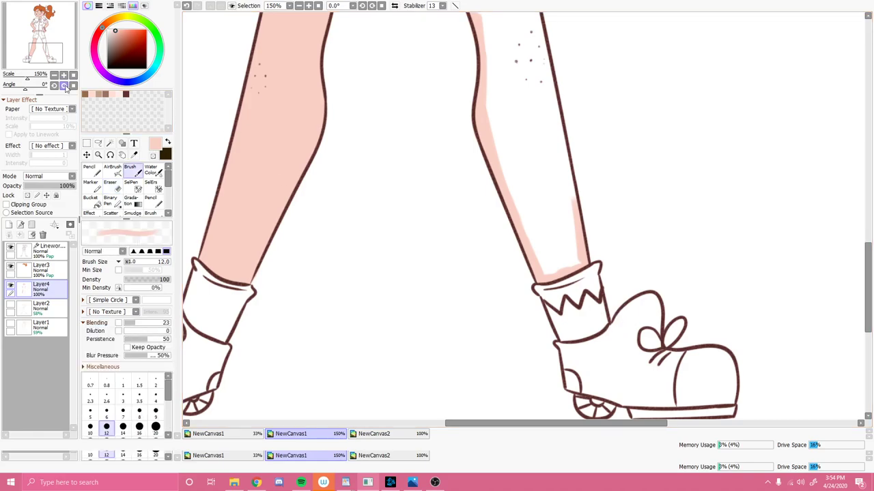
# Complete the right leg's pink border along the shorts cuff and outer edge, and bucket-fill the leg.
pyautogui.scroll(4, 555, 162)
pyautogui.moveTo(458, 87)
pyautogui.mouseDown()
pyautogui.moveTo(523, 63)
pyautogui.moveTo(533, 159)
pyautogui.moveTo(544, 180)
pyautogui.moveTo(536, 127)
pyautogui.moveTo(571, 310)
pyautogui.mouseUp()
pyautogui.moveTo(570, 359)
pyautogui.mouseDown()
pyautogui.moveTo(573, 395)
pyautogui.moveTo(548, 399)
pyautogui.moveTo(532, 381)
pyautogui.moveTo(528, 350)
pyautogui.mouseUp()
pyautogui.moveTo(543, 399)
pyautogui.mouseDown()
pyautogui.moveTo(523, 359)
pyautogui.moveTo(540, 384)
pyautogui.mouseUp()
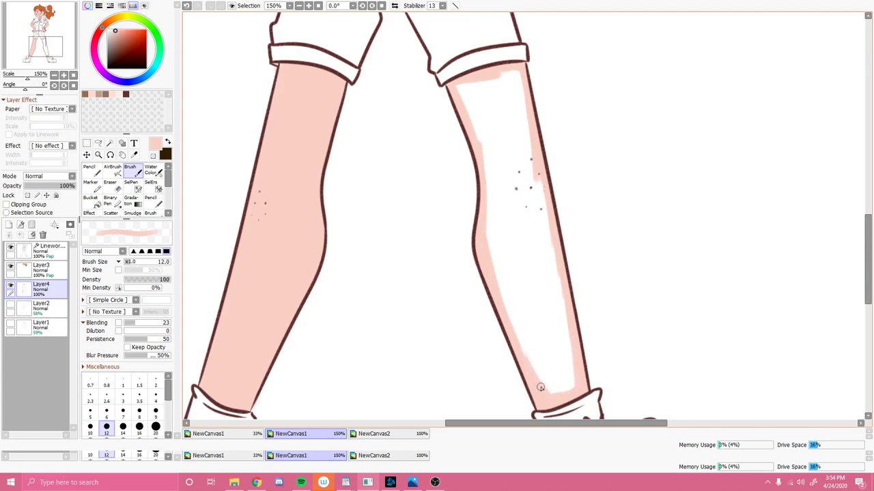
pyautogui.click(92, 199)
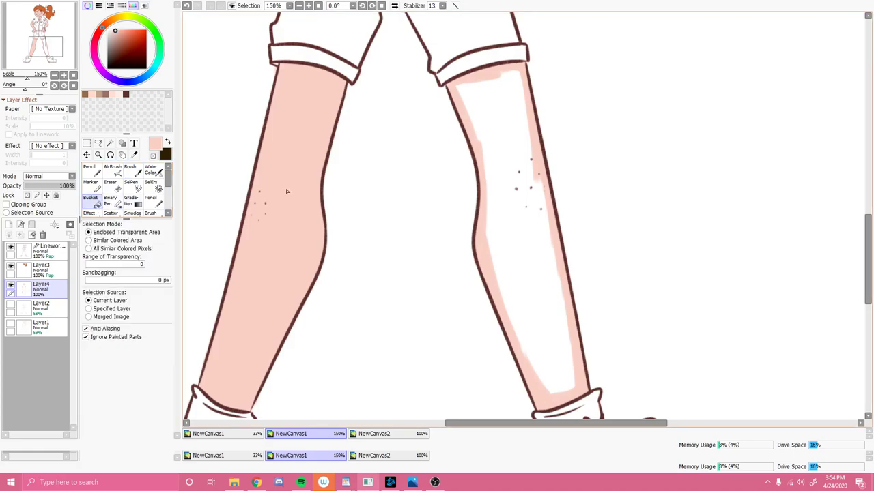
pyautogui.click(527, 248)
# Switch back to the Brush, show the whole figure at 50% zoom and pick a slightly darker pink.
pyautogui.click(130, 170)
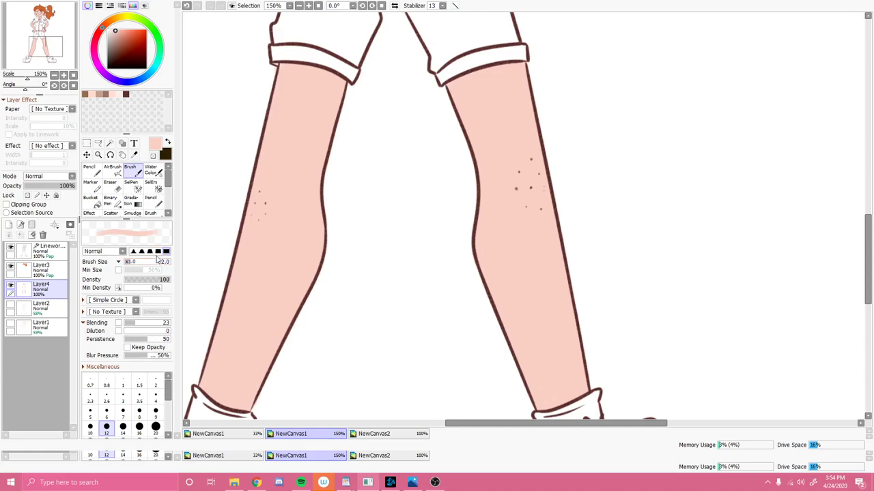
pyautogui.press('pagedown')
pyautogui.press('pagedown')
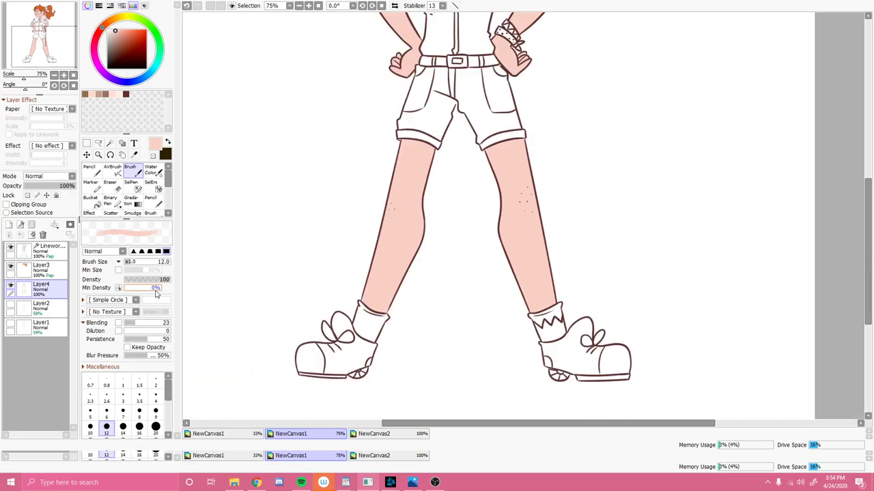
pyautogui.moveTo(38, 52); pyautogui.dragTo(41, 38)
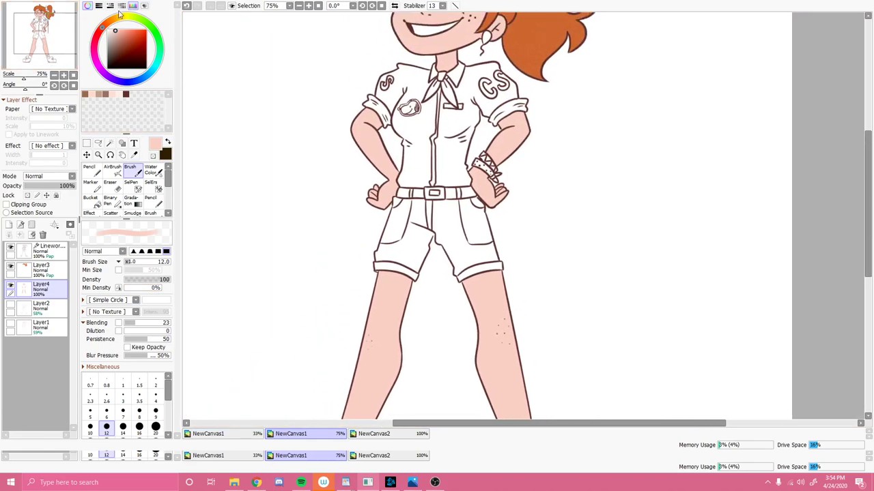
pyautogui.press('pagedown')
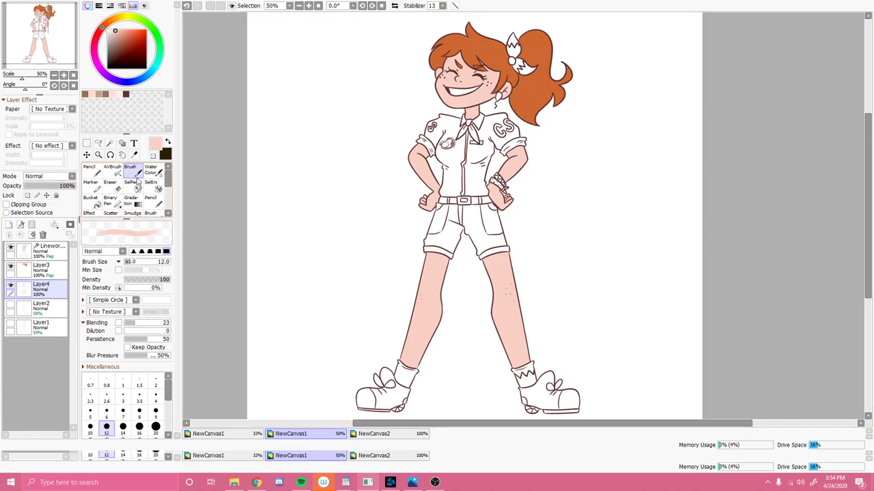
pyautogui.click(118, 31)
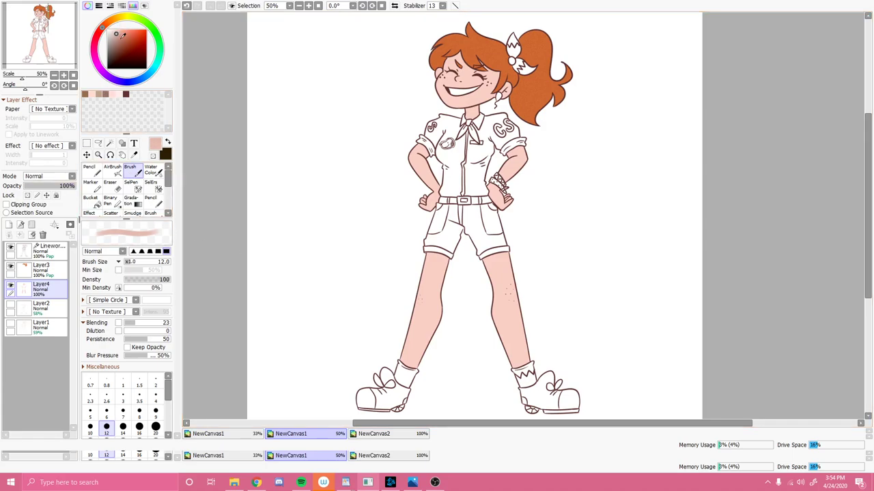
# Soften the Brush to size 20 and density 42 and start a faint pink blush on the face's left cheek.
pyautogui.press('pageup')
pyautogui.press('pageup')
pyautogui.press('pageup')
pyautogui.moveTo(56, 33); pyautogui.dragTo(51, 15)
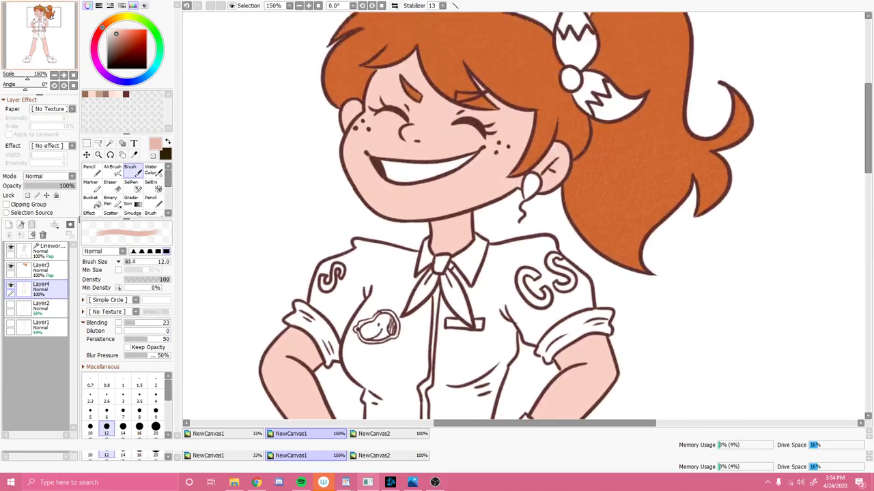
pyautogui.moveTo(168, 280); pyautogui.dragTo(143, 283)
pyautogui.click(156, 427)
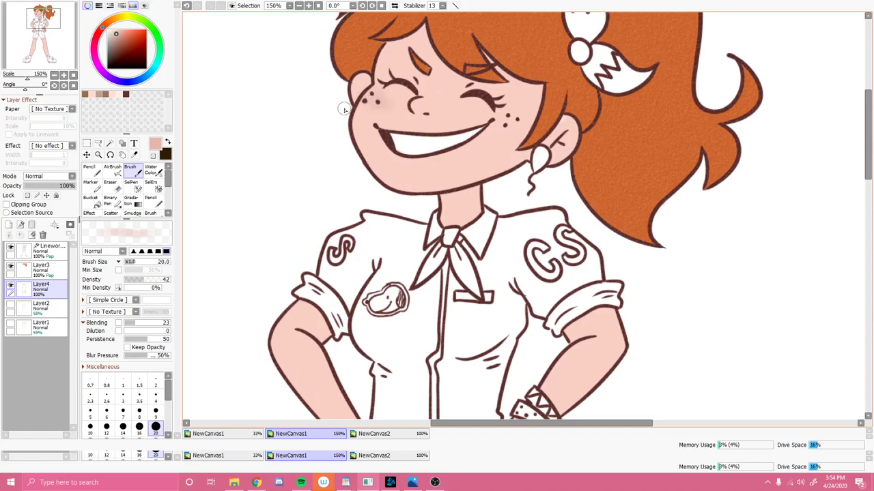
# Pick a deeper pink and shade a soft blush on both cheeks and the nose, plus a shadow on the neck under the chin.
pyautogui.click(120, 35)
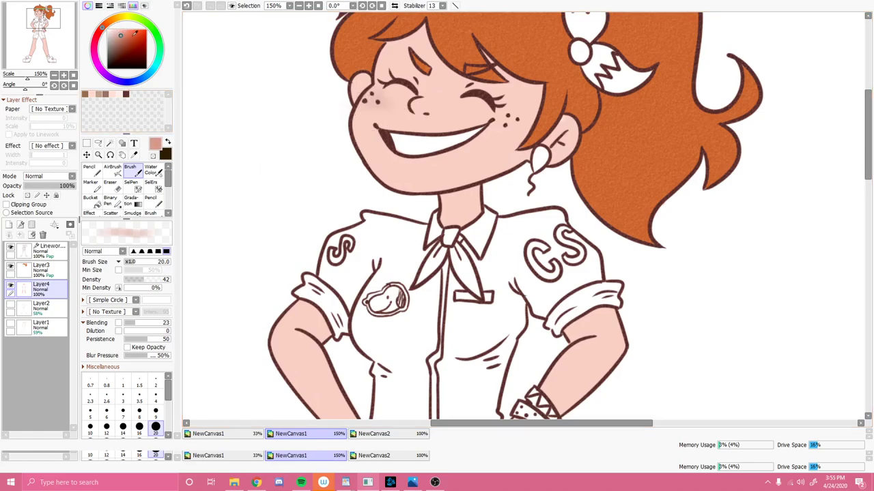
pyautogui.moveTo(376, 103)
pyautogui.mouseDown()
pyautogui.moveTo(356, 109)
pyautogui.moveTo(424, 108)
pyautogui.moveTo(430, 93)
pyautogui.moveTo(432, 105)
pyautogui.mouseUp()
pyautogui.moveTo(505, 124)
pyautogui.mouseDown()
pyautogui.moveTo(532, 125)
pyautogui.moveTo(498, 123)
pyautogui.mouseUp()
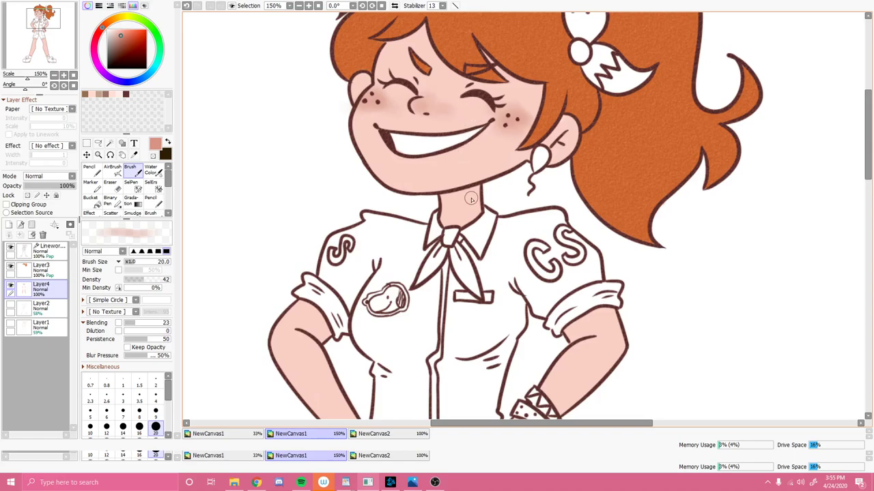
pyautogui.press('super+a')
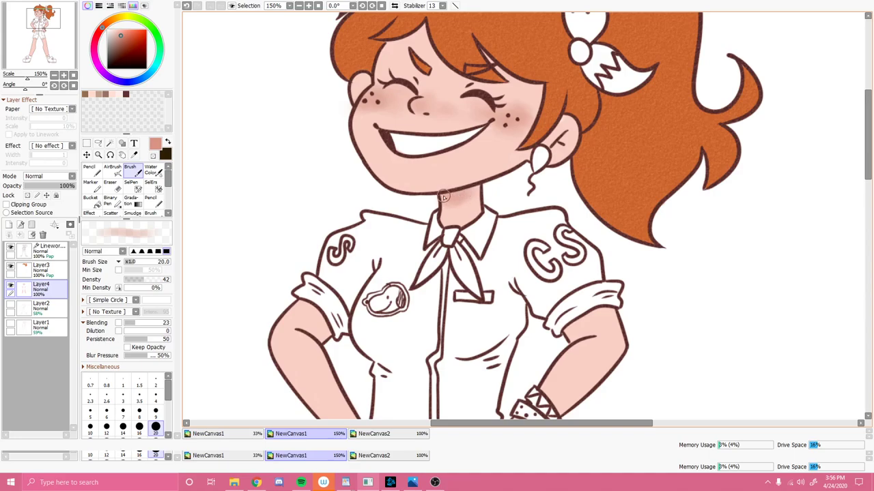
# Shade both upper arms below the rolled sleeves and around the elbows with the soft deeper pink.
pyautogui.click(42, 26)
pyautogui.moveTo(42, 23); pyautogui.dragTo(43, 25)
pyautogui.moveTo(300, 234)
pyautogui.mouseDown()
pyautogui.moveTo(314, 230)
pyautogui.moveTo(315, 249)
pyautogui.moveTo(309, 219)
pyautogui.moveTo(288, 213)
pyautogui.mouseUp()
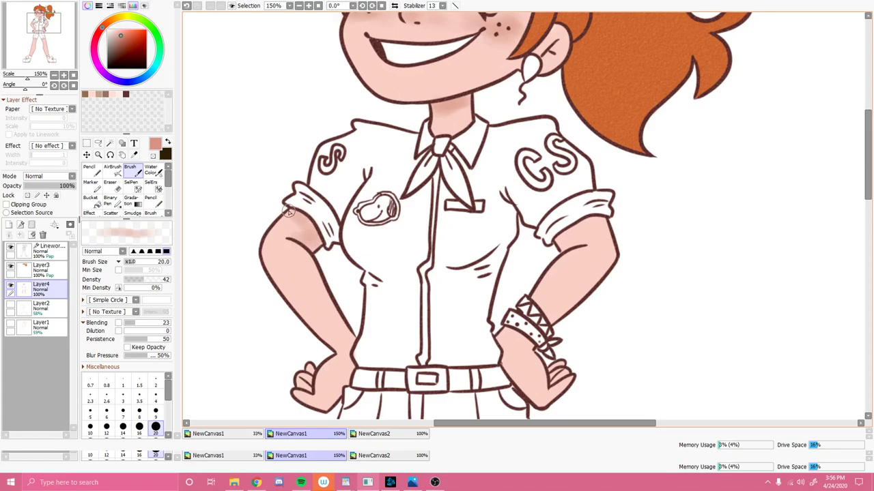
pyautogui.moveTo(587, 232)
pyautogui.mouseDown()
pyautogui.moveTo(565, 236)
pyautogui.moveTo(582, 225)
pyautogui.moveTo(567, 247)
pyautogui.moveTo(589, 236)
pyautogui.mouseUp()
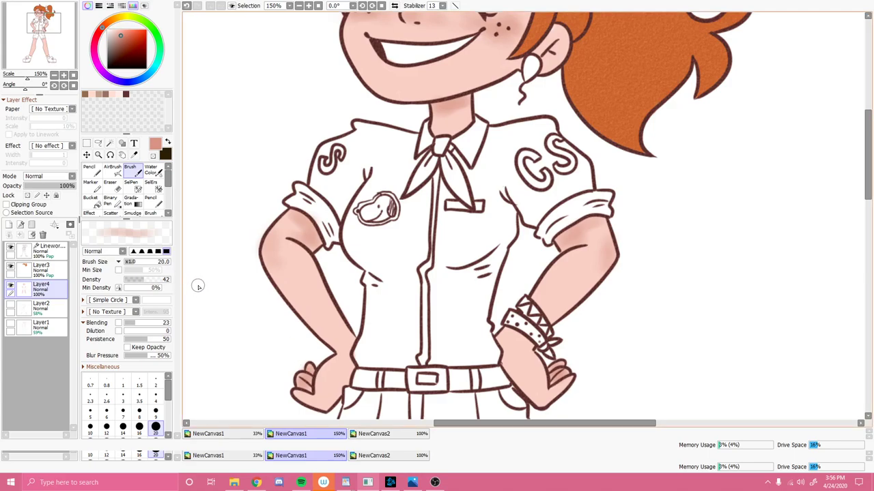
# Apply the Paper A texture to the skin layer and set its intensity to 20.
pyautogui.click(72, 110)
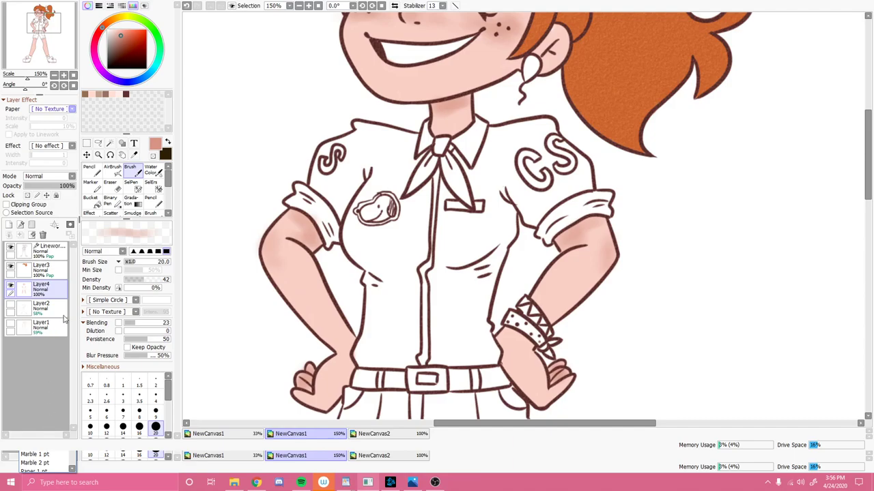
pyautogui.moveTo(71, 266); pyautogui.dragTo(63, 340)
pyautogui.click(49, 368)
pyautogui.click(58, 119)
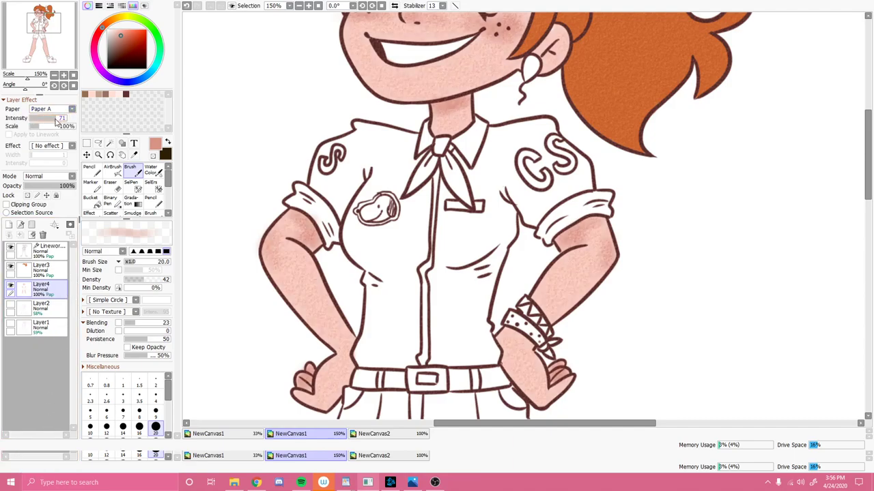
pyautogui.moveTo(54, 121); pyautogui.dragTo(51, 128)
pyautogui.moveTo(58, 120); pyautogui.dragTo(40, 120)
# Set the skin layer's paper texture to 10% scale and intensity 21.
pyautogui.press('pagedown')
pyautogui.press('pagedown')
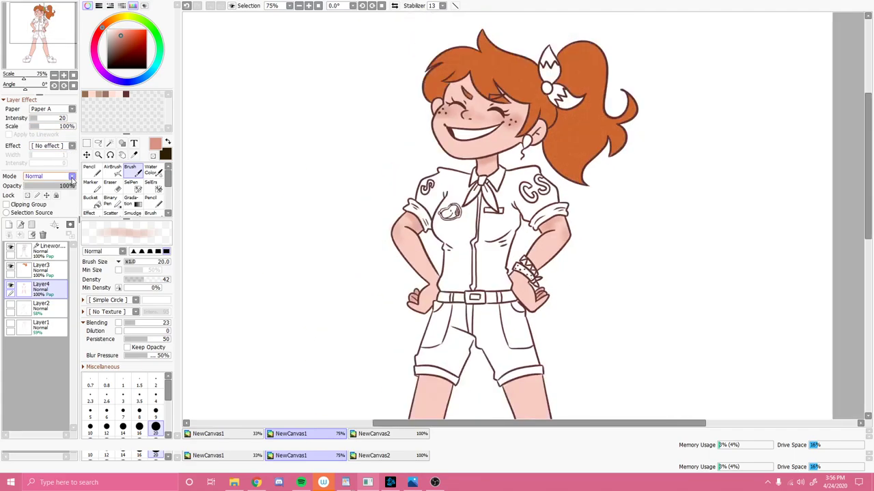
pyautogui.click(47, 127)
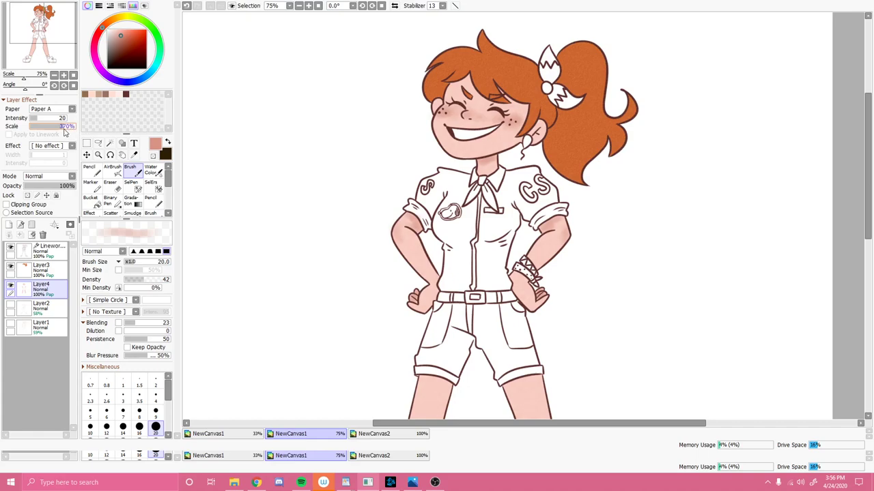
pyautogui.moveTo(58, 136); pyautogui.dragTo(34, 136)
pyautogui.moveTo(56, 121)
pyautogui.mouseDown()
pyautogui.moveTo(77, 125)
pyautogui.moveTo(46, 129)
pyautogui.mouseUp()
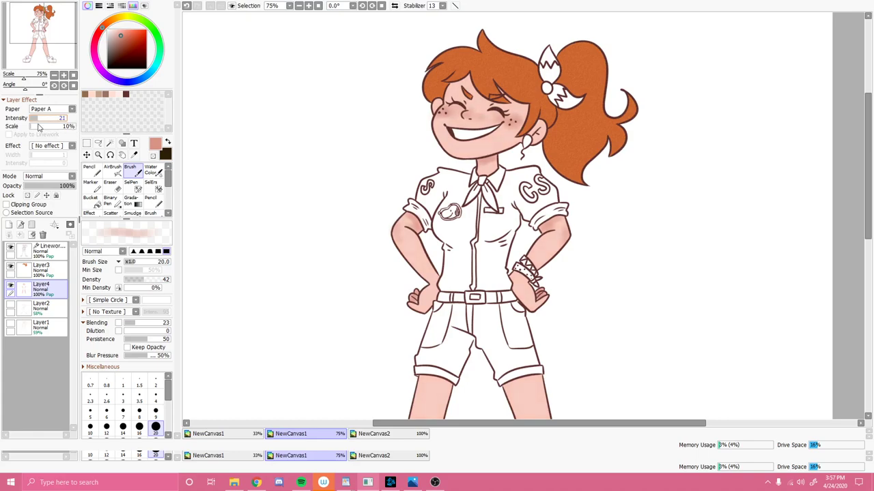
# Add a new layer above the skin layer and start painting the left sleeve beige with the Brush at density 95.
pyautogui.press('pageup')
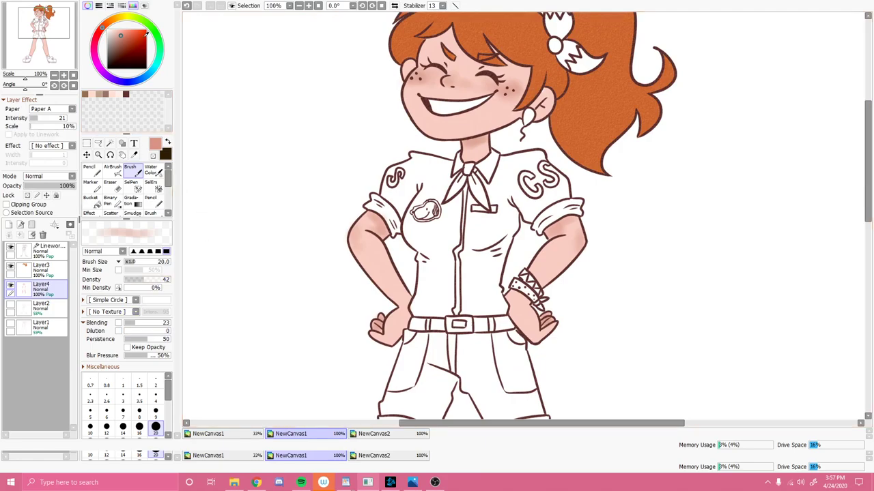
pyautogui.click(102, 94)
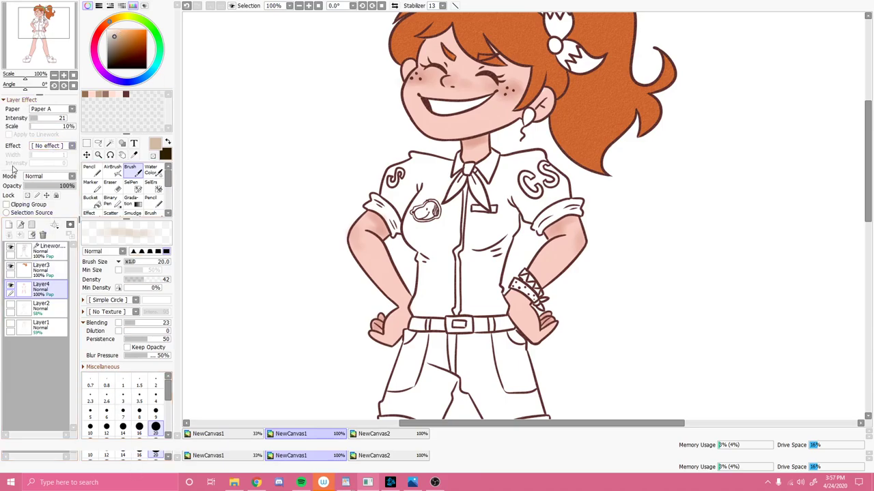
pyautogui.click(9, 224)
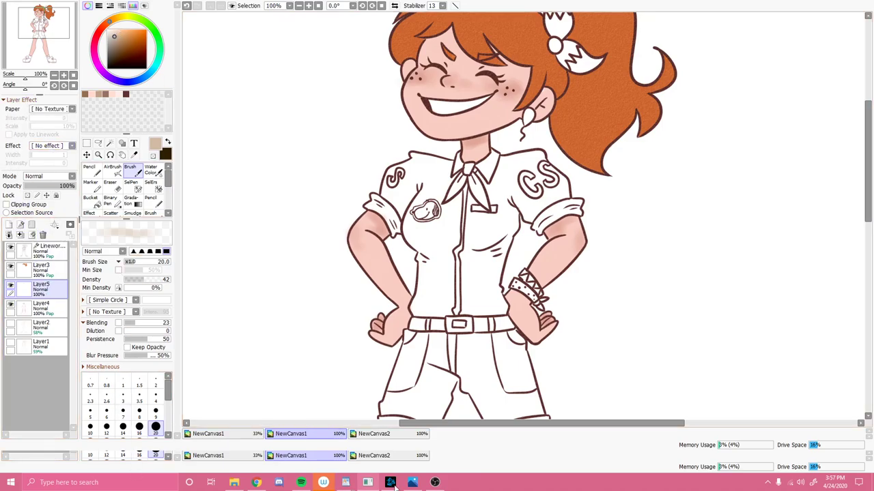
pyautogui.moveTo(382, 486)
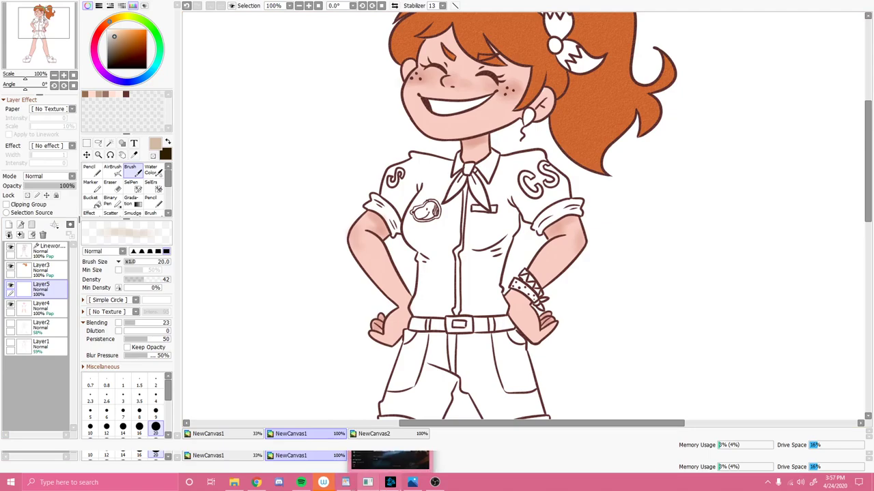
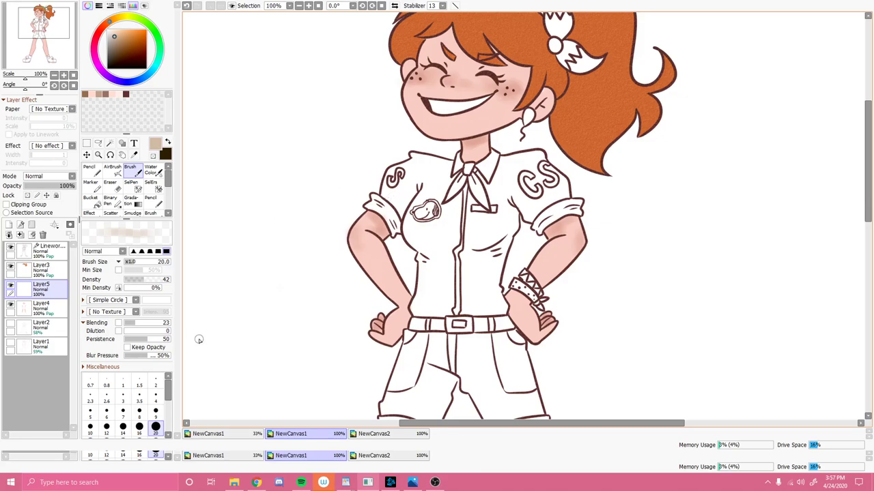
pyautogui.click(165, 280)
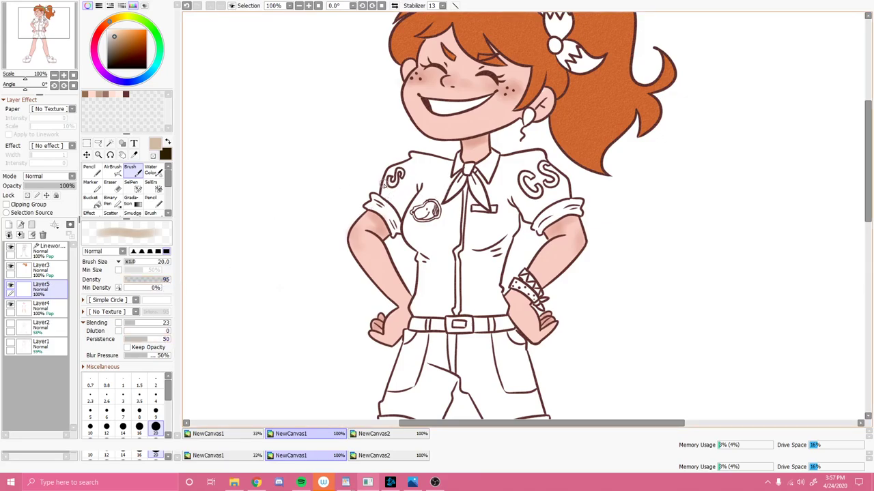
pyautogui.moveTo(387, 194)
pyautogui.mouseDown()
pyautogui.moveTo(391, 172)
pyautogui.moveTo(418, 163)
pyautogui.moveTo(396, 183)
pyautogui.mouseUp()
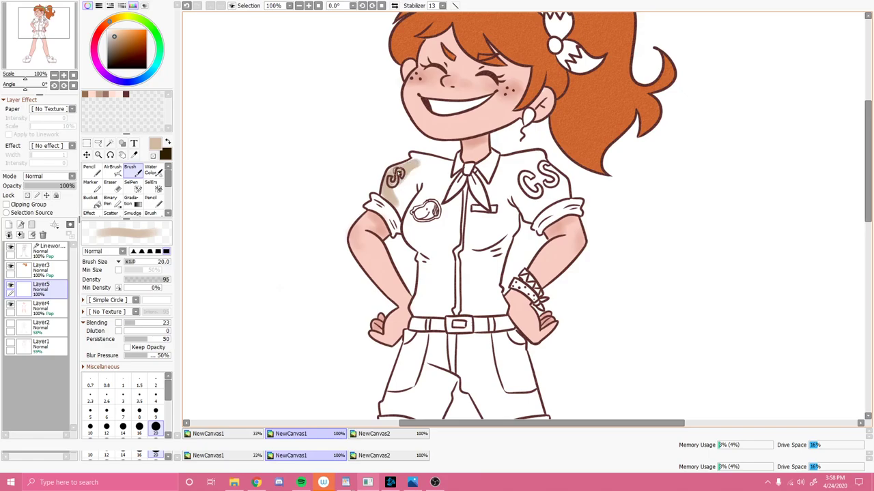
# Apply the Paper A texture to the new shirt layer with intensity 24.
pyautogui.click(72, 109)
pyautogui.scroll(-3, 69, 333)
pyautogui.click(45, 380)
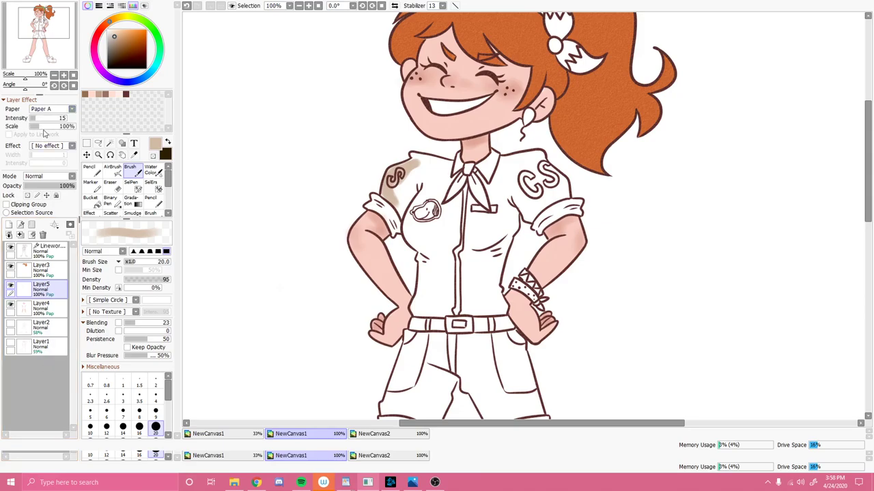
# Paint the left sleeve and shoulder beige, and use brush size 12 for the left collar and the chest's outer edge.
pyautogui.moveTo(410, 202)
pyautogui.mouseDown()
pyautogui.moveTo(415, 191)
pyautogui.moveTo(409, 205)
pyautogui.moveTo(406, 184)
pyautogui.moveTo(393, 198)
pyautogui.moveTo(399, 179)
pyautogui.moveTo(387, 189)
pyautogui.moveTo(414, 175)
pyautogui.moveTo(407, 164)
pyautogui.moveTo(409, 175)
pyautogui.mouseUp()
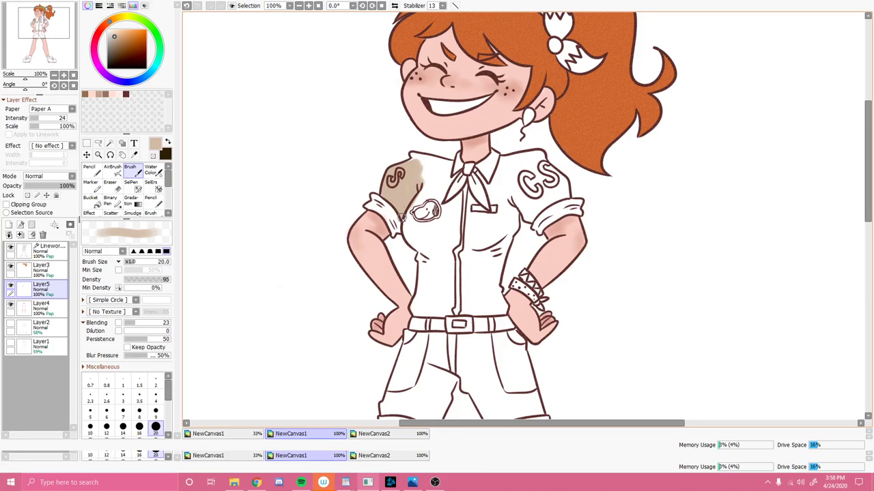
pyautogui.moveTo(418, 159)
pyautogui.mouseDown()
pyautogui.moveTo(452, 165)
pyautogui.moveTo(442, 175)
pyautogui.moveTo(422, 165)
pyautogui.mouseUp()
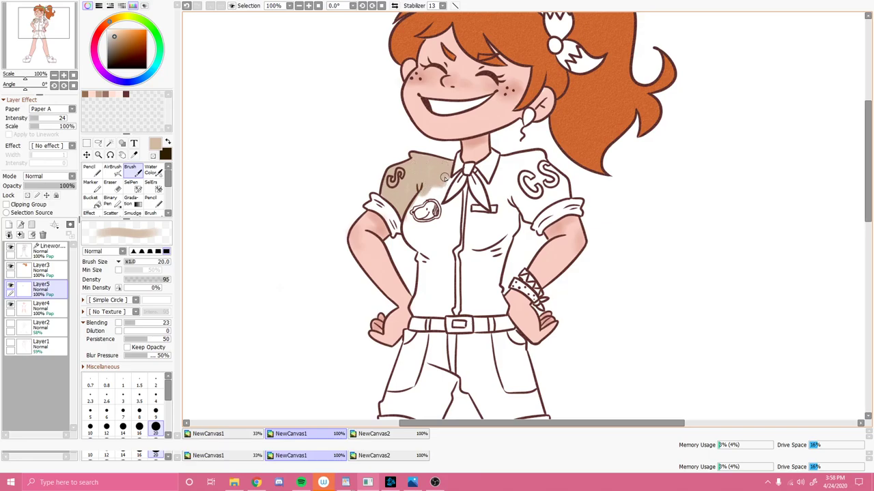
pyautogui.scroll(3, 438, 237)
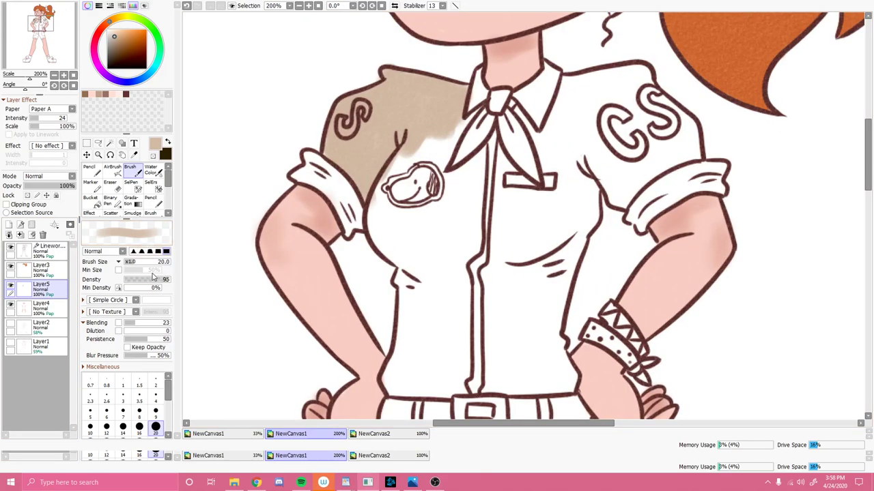
pyautogui.click(106, 427)
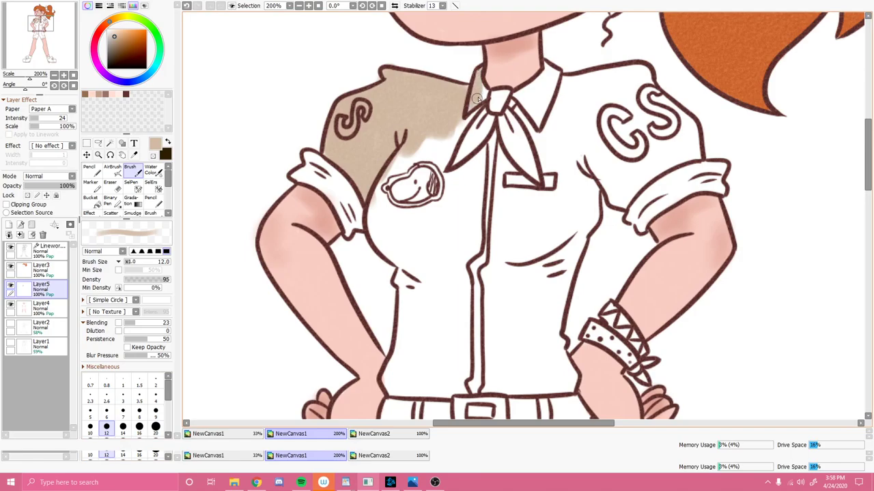
pyautogui.moveTo(482, 100)
pyautogui.mouseDown()
pyautogui.moveTo(441, 148)
pyautogui.moveTo(435, 140)
pyautogui.moveTo(408, 147)
pyautogui.moveTo(434, 104)
pyautogui.moveTo(421, 130)
pyautogui.moveTo(426, 169)
pyautogui.moveTo(405, 156)
pyautogui.moveTo(375, 192)
pyautogui.moveTo(372, 233)
pyautogui.moveTo(385, 242)
pyautogui.moveTo(412, 227)
pyautogui.moveTo(389, 231)
pyautogui.moveTo(367, 218)
pyautogui.moveTo(399, 280)
pyautogui.mouseUp()
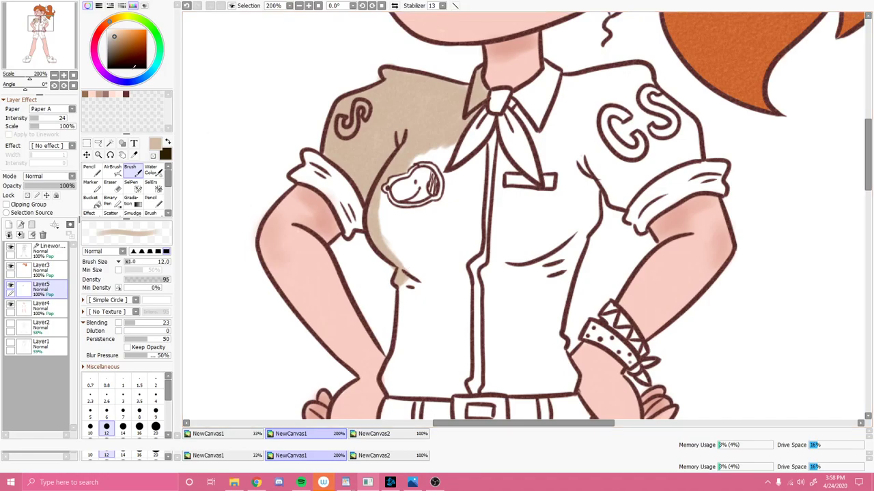
# Paint a beige border down the shirt's left side, along the hem and button placket, and up the right side.
pyautogui.moveTo(40, 23); pyautogui.dragTo(42, 30)
pyautogui.moveTo(356, 132)
pyautogui.mouseDown()
pyautogui.moveTo(353, 190)
pyautogui.moveTo(339, 228)
pyautogui.moveTo(343, 235)
pyautogui.moveTo(413, 236)
pyautogui.mouseUp()
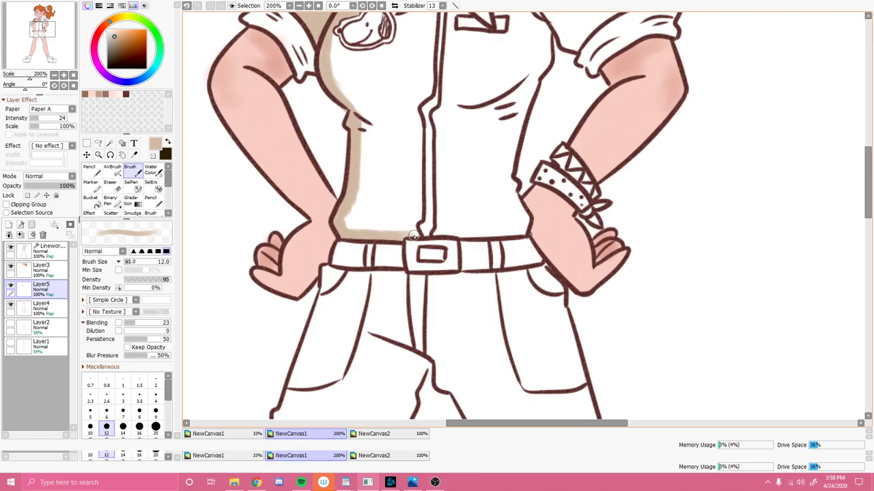
pyautogui.moveTo(419, 124)
pyautogui.mouseDown()
pyautogui.moveTo(418, 219)
pyautogui.moveTo(409, 229)
pyautogui.moveTo(413, 202)
pyautogui.mouseUp()
pyautogui.moveTo(418, 232)
pyautogui.mouseDown()
pyautogui.moveTo(524, 230)
pyautogui.moveTo(513, 196)
pyautogui.moveTo(526, 219)
pyautogui.moveTo(513, 194)
pyautogui.mouseUp()
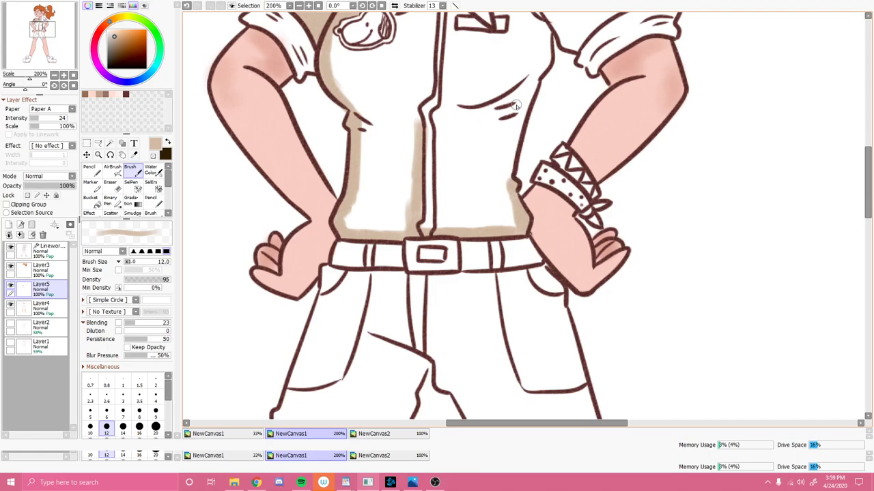
pyautogui.moveTo(544, 53)
pyautogui.mouseDown()
pyautogui.moveTo(518, 123)
pyautogui.moveTo(507, 196)
pyautogui.mouseUp()
# Paint beige on the right collar, around the neckerchief and name tag, and along the right armpit seam.
pyautogui.moveTo(44, 39); pyautogui.dragTo(44, 22)
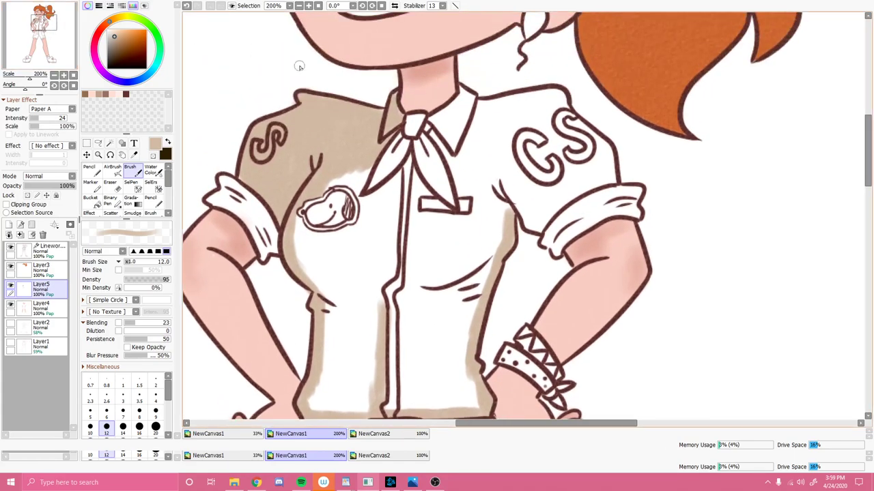
pyautogui.moveTo(428, 127)
pyautogui.mouseDown()
pyautogui.moveTo(454, 144)
pyautogui.moveTo(452, 116)
pyautogui.moveTo(464, 118)
pyautogui.moveTo(442, 117)
pyautogui.moveTo(463, 98)
pyautogui.moveTo(456, 116)
pyautogui.moveTo(460, 88)
pyautogui.moveTo(464, 108)
pyautogui.moveTo(473, 94)
pyautogui.moveTo(460, 138)
pyautogui.moveTo(467, 114)
pyautogui.moveTo(482, 129)
pyautogui.moveTo(482, 105)
pyautogui.moveTo(441, 181)
pyautogui.mouseUp()
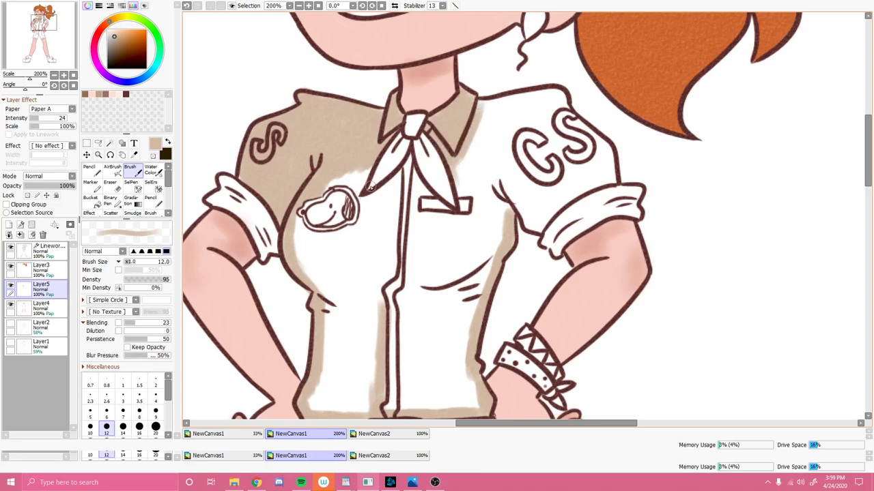
pyautogui.moveTo(367, 170)
pyautogui.mouseDown()
pyautogui.moveTo(357, 196)
pyautogui.moveTo(374, 199)
pyautogui.moveTo(363, 199)
pyautogui.moveTo(409, 165)
pyautogui.mouseUp()
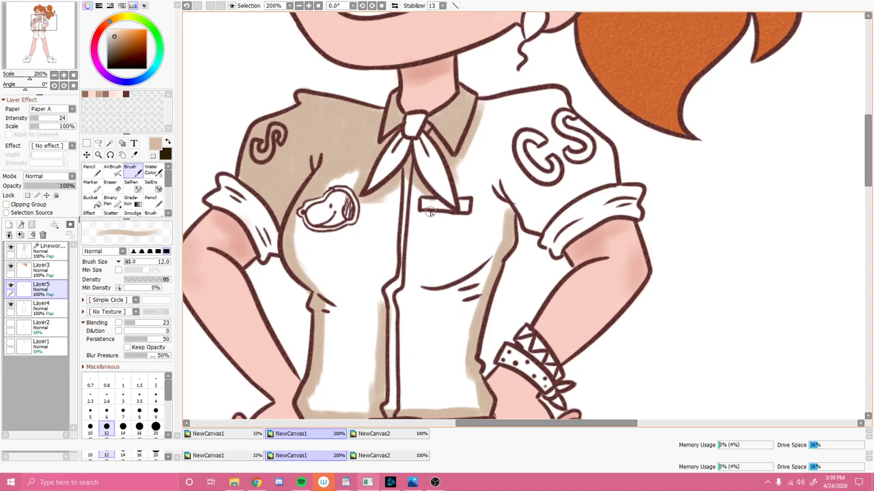
pyautogui.moveTo(425, 197)
pyautogui.mouseDown()
pyautogui.moveTo(413, 214)
pyautogui.moveTo(475, 216)
pyautogui.moveTo(479, 198)
pyautogui.moveTo(453, 175)
pyautogui.moveTo(512, 216)
pyautogui.moveTo(500, 175)
pyautogui.moveTo(516, 208)
pyautogui.moveTo(543, 226)
pyautogui.mouseUp()
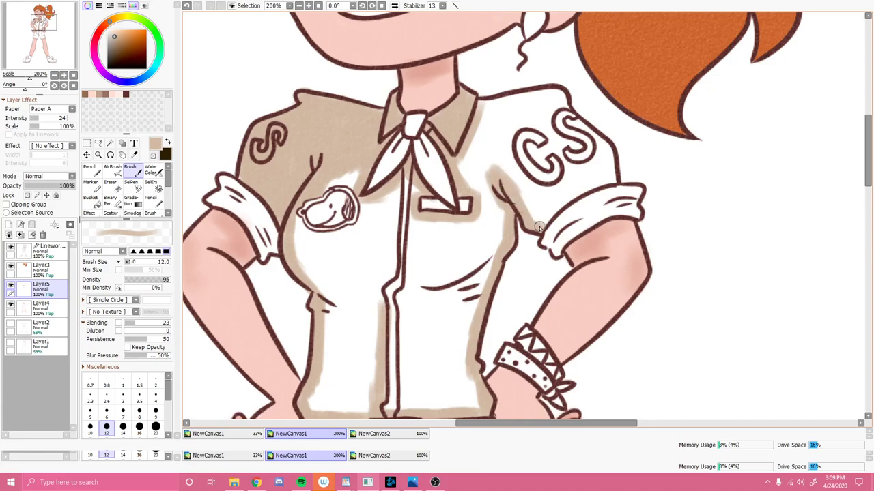
# Paint beige along the right sleeve's cuff, around the CS letters and across the shoulder seam, and switch to the Bucket.
pyautogui.moveTo(616, 178)
pyautogui.mouseDown()
pyautogui.moveTo(557, 208)
pyautogui.moveTo(588, 187)
pyautogui.moveTo(553, 222)
pyautogui.mouseUp()
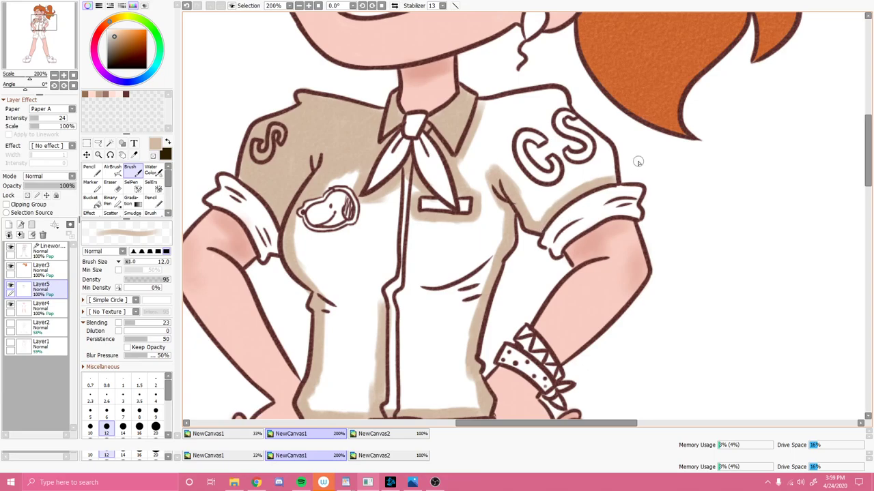
pyautogui.moveTo(568, 123)
pyautogui.mouseDown()
pyautogui.moveTo(607, 151)
pyautogui.moveTo(610, 177)
pyautogui.moveTo(601, 147)
pyautogui.moveTo(592, 172)
pyautogui.moveTo(596, 157)
pyautogui.moveTo(581, 169)
pyautogui.moveTo(559, 150)
pyautogui.moveTo(583, 176)
pyautogui.moveTo(545, 200)
pyautogui.moveTo(522, 188)
pyautogui.moveTo(511, 164)
pyautogui.moveTo(540, 192)
pyautogui.mouseUp()
pyautogui.moveTo(533, 149)
pyautogui.mouseDown()
pyautogui.moveTo(541, 163)
pyautogui.moveTo(532, 146)
pyautogui.moveTo(551, 148)
pyautogui.moveTo(541, 153)
pyautogui.mouseUp()
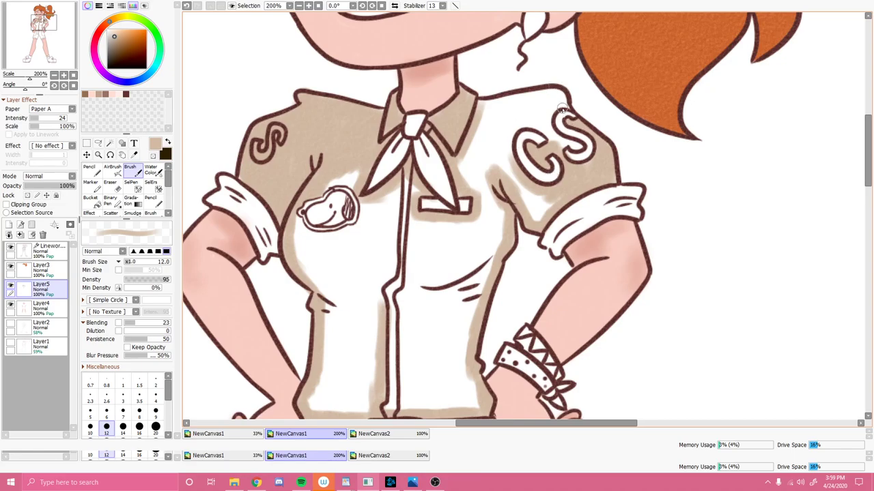
pyautogui.moveTo(560, 106)
pyautogui.mouseDown()
pyautogui.moveTo(550, 136)
pyautogui.moveTo(547, 127)
pyautogui.moveTo(575, 148)
pyautogui.moveTo(551, 139)
pyautogui.moveTo(551, 96)
pyautogui.mouseUp()
pyautogui.moveTo(486, 102)
pyautogui.mouseDown()
pyautogui.moveTo(557, 91)
pyautogui.moveTo(564, 101)
pyautogui.mouseUp()
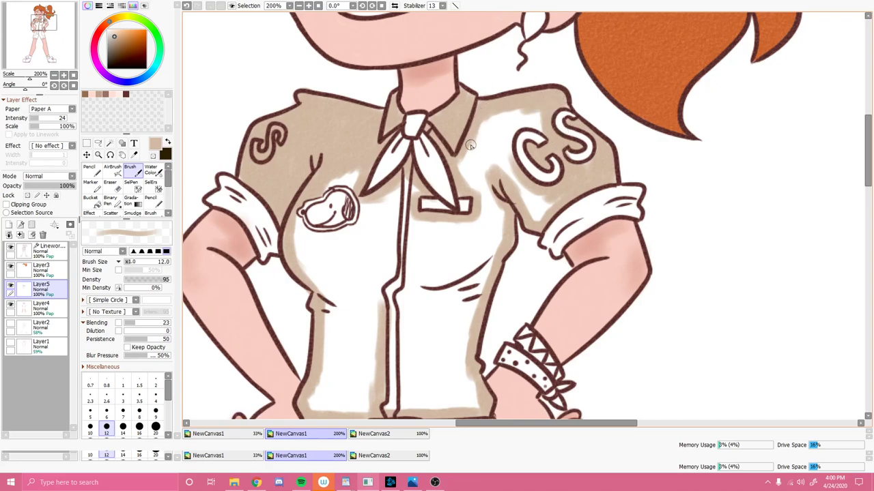
pyautogui.click(94, 202)
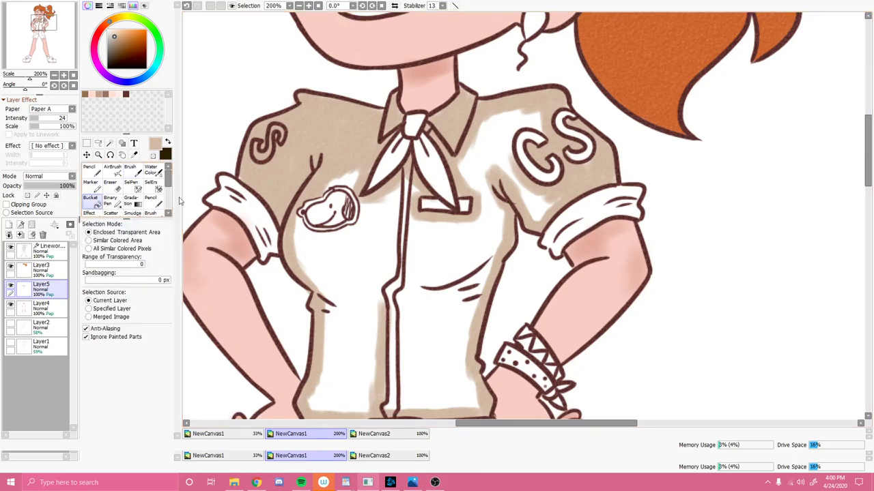
# Fill the shirt's unpainted interior with beige using the Bucket, and brush over the white gap left in the right sleeve.
pyautogui.click(432, 284)
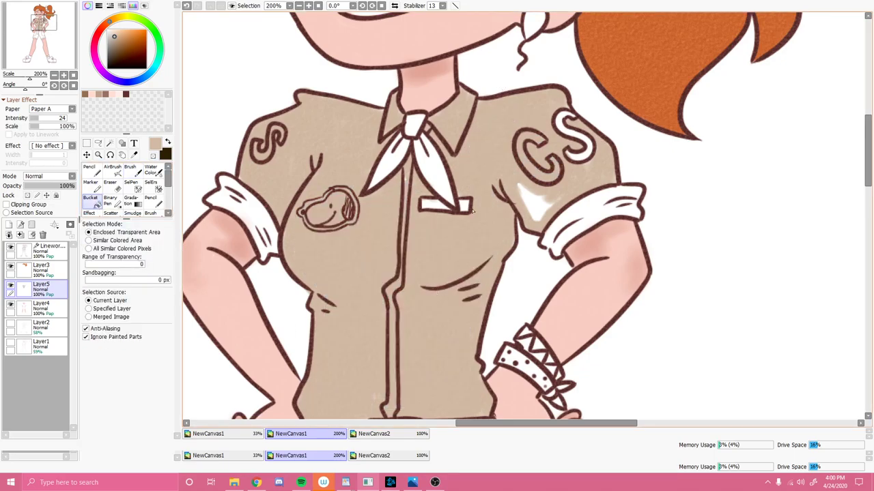
pyautogui.click(133, 172)
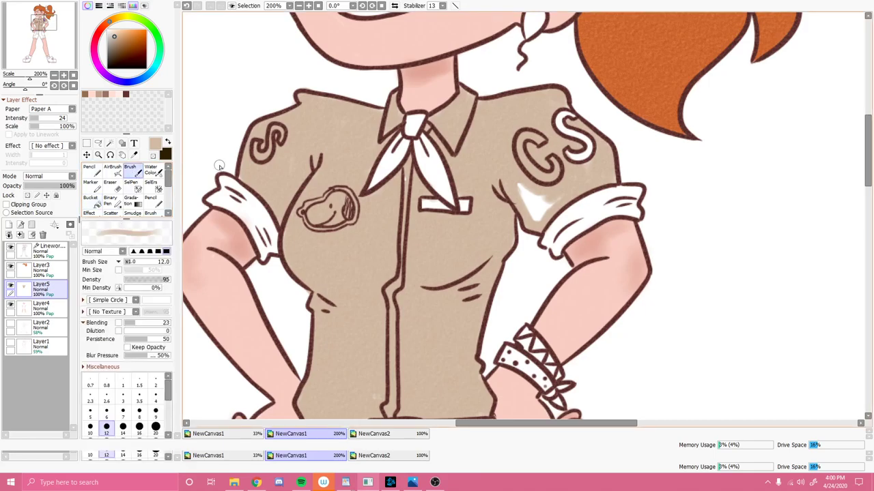
pyautogui.moveTo(525, 200)
pyautogui.mouseDown()
pyautogui.moveTo(536, 203)
pyautogui.moveTo(526, 196)
pyautogui.moveTo(531, 217)
pyautogui.mouseUp()
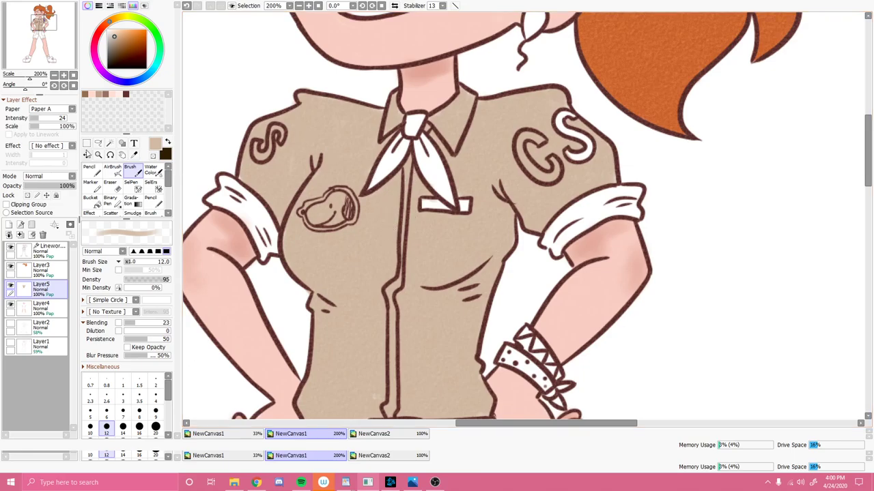
# Paint a beige border along the left shorts leg, from the hip down the outer edge, across the hem and up the inner edge.
pyautogui.moveTo(38, 28); pyautogui.dragTo(37, 34)
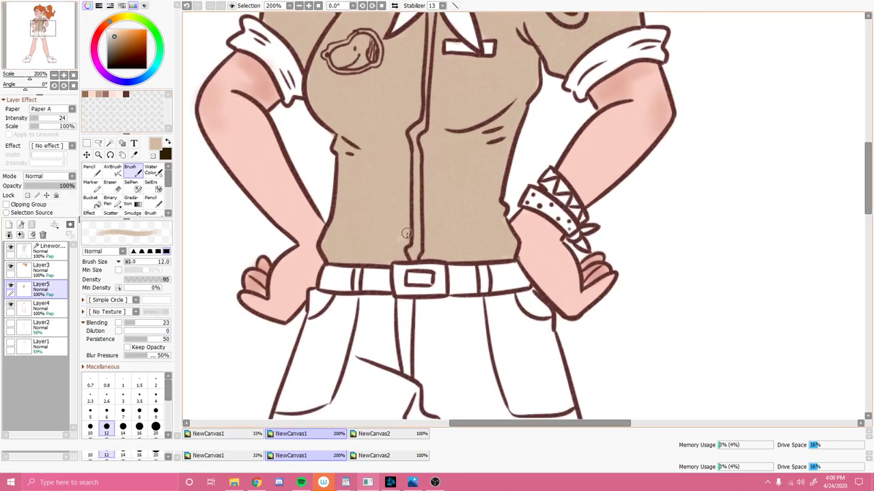
pyautogui.scroll(-5, 368, 165)
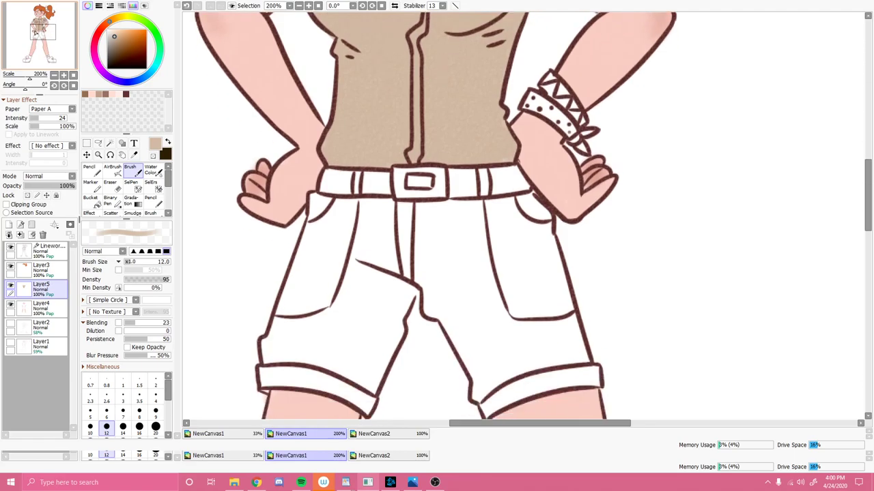
pyautogui.moveTo(321, 153)
pyautogui.mouseDown()
pyautogui.moveTo(307, 174)
pyautogui.moveTo(297, 158)
pyautogui.mouseUp()
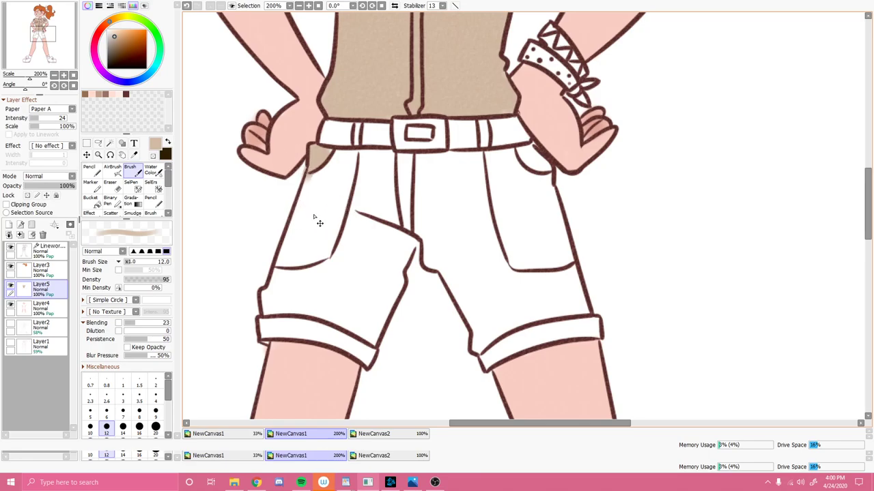
pyautogui.hotkey('ctrl', 'z')
pyautogui.moveTo(315, 145)
pyautogui.mouseDown()
pyautogui.moveTo(306, 217)
pyautogui.moveTo(319, 153)
pyautogui.moveTo(299, 234)
pyautogui.moveTo(311, 177)
pyautogui.moveTo(266, 303)
pyautogui.moveTo(263, 296)
pyautogui.moveTo(302, 299)
pyautogui.moveTo(269, 314)
pyautogui.moveTo(330, 319)
pyautogui.moveTo(371, 340)
pyautogui.moveTo(402, 278)
pyautogui.moveTo(374, 334)
pyautogui.mouseUp()
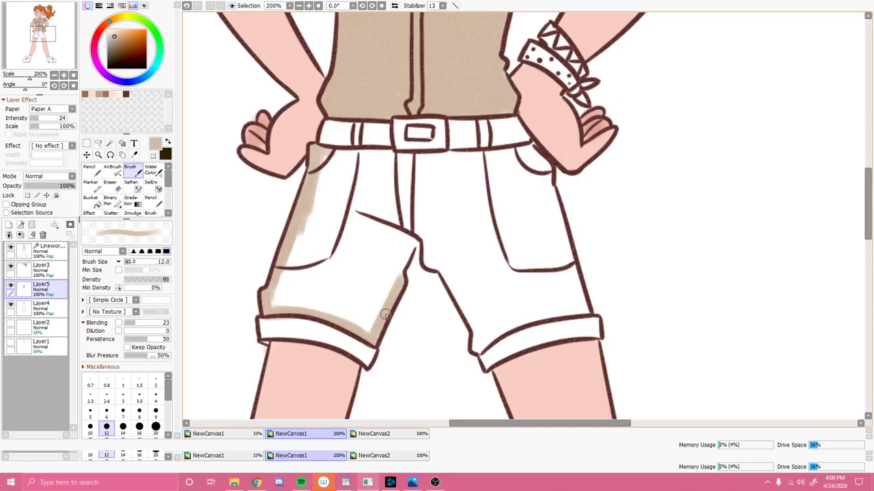
pyautogui.moveTo(413, 244)
pyautogui.mouseDown()
pyautogui.moveTo(395, 282)
pyautogui.moveTo(410, 276)
pyautogui.mouseUp()
# Paint a beige border along the crotch fold, around the right shorts leg and beneath the belt.
pyautogui.moveTo(389, 222)
pyautogui.mouseDown()
pyautogui.moveTo(361, 215)
pyautogui.moveTo(411, 243)
pyautogui.moveTo(353, 213)
pyautogui.moveTo(430, 242)
pyautogui.moveTo(427, 267)
pyautogui.moveTo(428, 258)
pyautogui.moveTo(461, 302)
pyautogui.mouseUp()
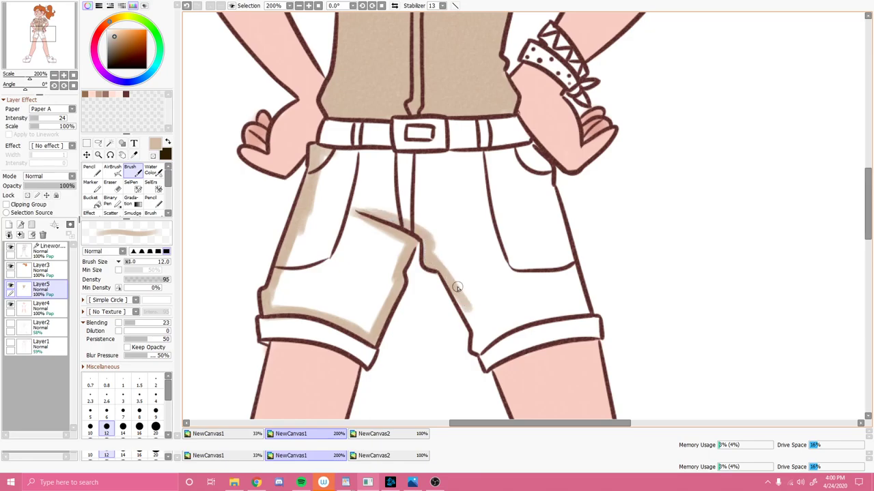
pyautogui.moveTo(459, 307)
pyautogui.mouseDown()
pyautogui.moveTo(451, 281)
pyautogui.moveTo(478, 346)
pyautogui.mouseUp()
pyautogui.moveTo(588, 311)
pyautogui.mouseDown()
pyautogui.moveTo(531, 321)
pyautogui.moveTo(540, 316)
pyautogui.moveTo(483, 344)
pyautogui.moveTo(523, 324)
pyautogui.mouseUp()
pyautogui.moveTo(526, 143)
pyautogui.mouseDown()
pyautogui.moveTo(561, 212)
pyautogui.moveTo(553, 196)
pyautogui.moveTo(574, 274)
pyautogui.mouseUp()
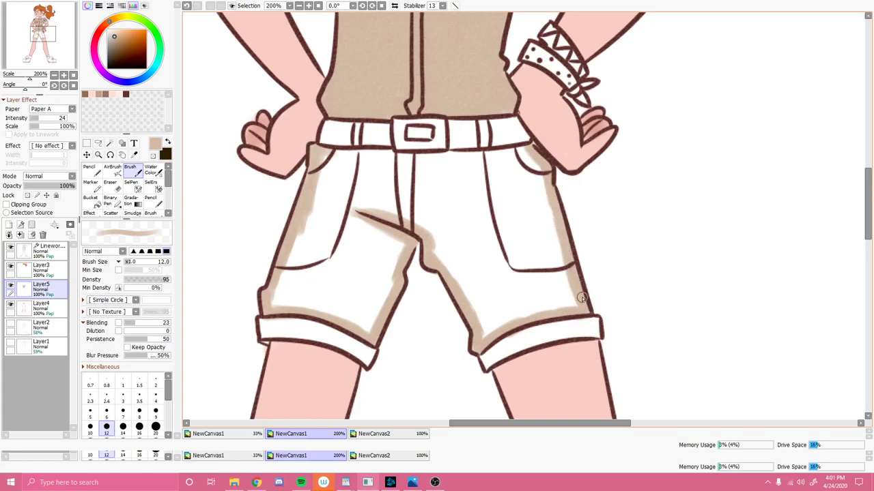
pyautogui.moveTo(379, 156)
pyautogui.mouseDown()
pyautogui.moveTo(505, 153)
pyautogui.moveTo(493, 162)
pyautogui.moveTo(521, 167)
pyautogui.mouseUp()
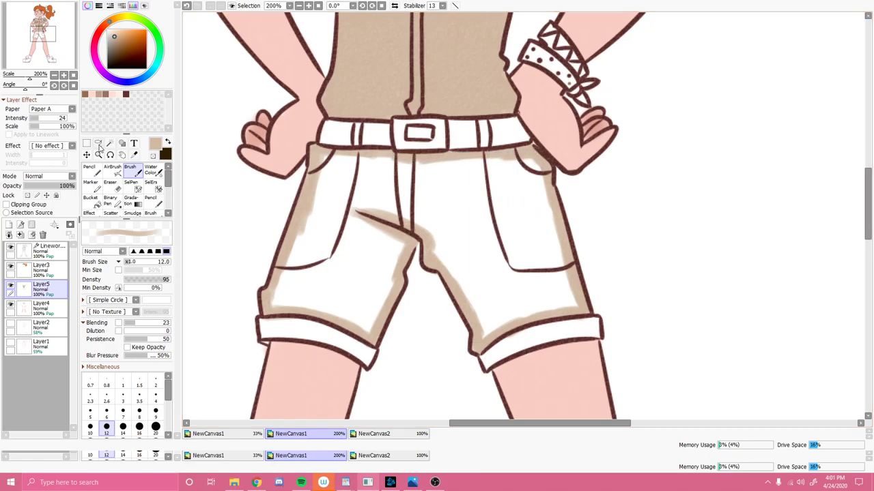
# Fill the outlined interior of the shorts with beige using the Bucket, and switch back to the Brush.
pyautogui.click(94, 203)
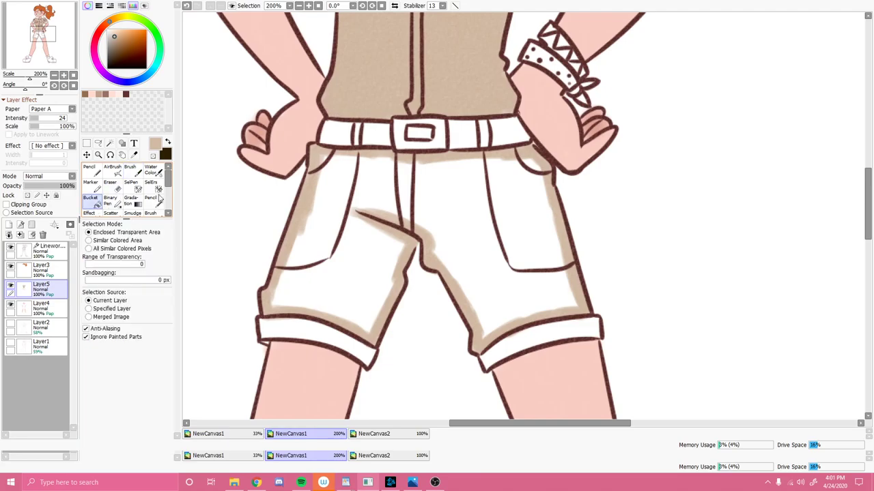
pyautogui.click(354, 297)
pyautogui.click(131, 170)
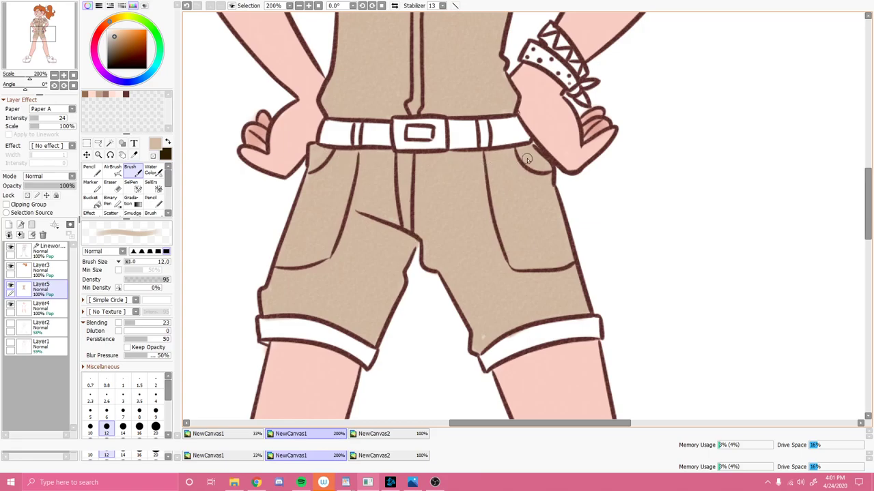
# Choose an orange-red colour and paint the neckerchief's knot and both of its tails with it.
pyautogui.scroll(-1, 536, 199)
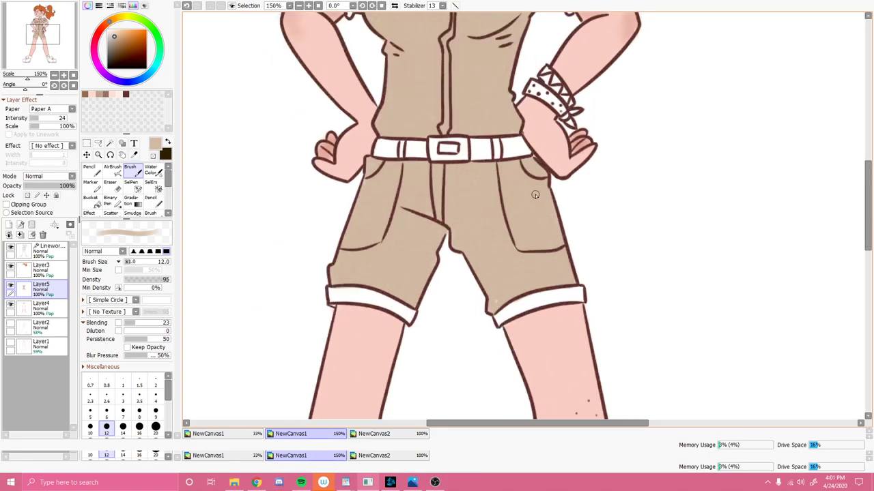
pyautogui.scroll(-1, 537, 200)
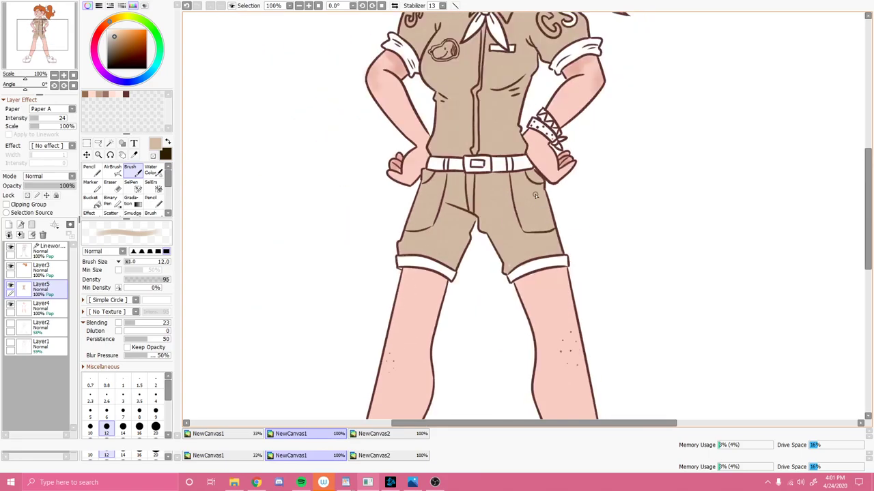
pyautogui.click(47, 27)
pyautogui.moveTo(46, 27); pyautogui.dragTo(46, 25)
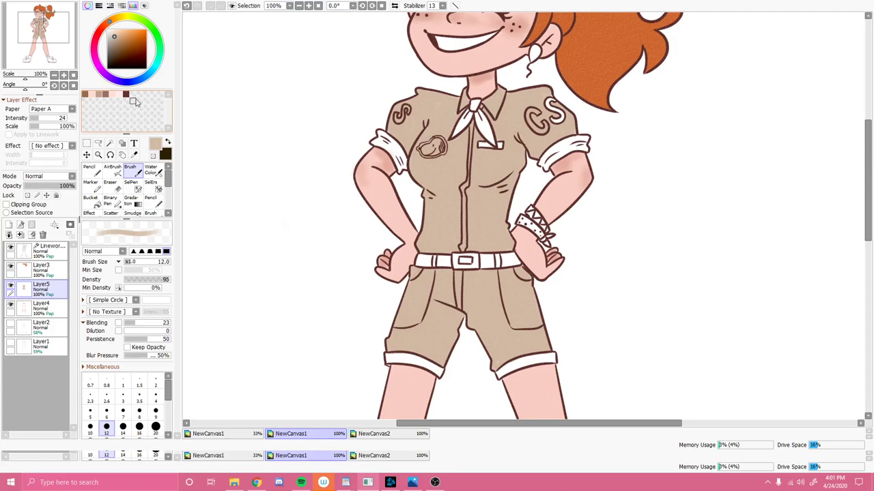
pyautogui.click(102, 26)
pyautogui.moveTo(121, 34); pyautogui.dragTo(138, 33)
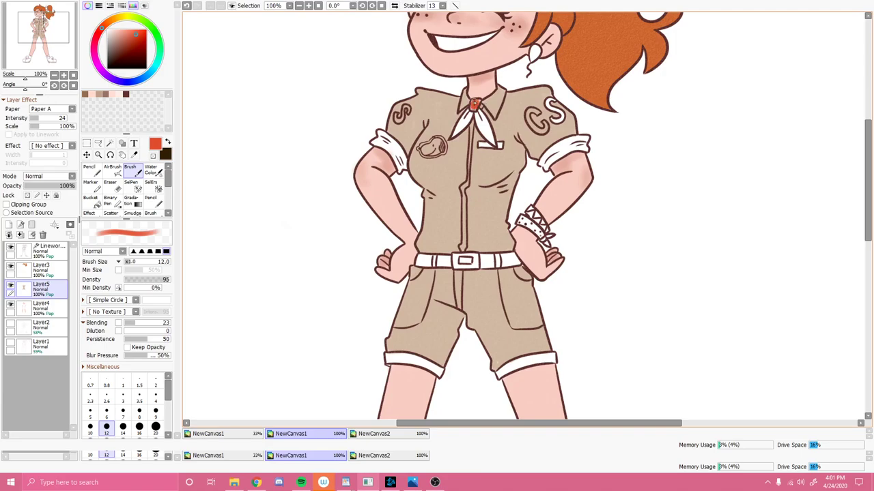
pyautogui.moveTo(466, 119); pyautogui.dragTo(468, 112)
pyautogui.scroll(2, 469, 133)
pyautogui.moveTo(448, 140)
pyautogui.mouseDown()
pyautogui.moveTo(470, 121)
pyautogui.moveTo(449, 136)
pyautogui.moveTo(449, 128)
pyautogui.moveTo(456, 124)
pyautogui.moveTo(443, 142)
pyautogui.mouseUp()
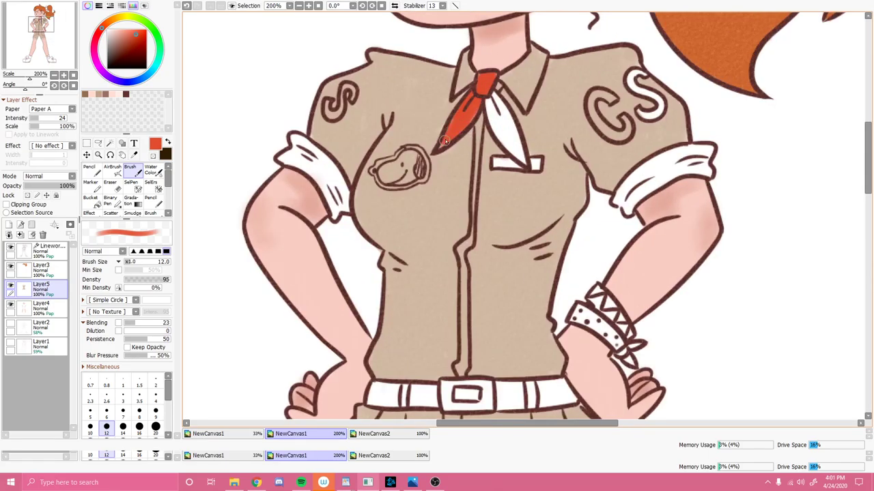
pyautogui.moveTo(488, 107)
pyautogui.mouseDown()
pyautogui.moveTo(511, 145)
pyautogui.moveTo(483, 101)
pyautogui.moveTo(508, 137)
pyautogui.moveTo(494, 102)
pyautogui.mouseUp()
pyautogui.moveTo(520, 157)
pyautogui.mouseDown()
pyautogui.moveTo(505, 142)
pyautogui.moveTo(514, 148)
pyautogui.moveTo(503, 108)
pyautogui.mouseUp()
# Erase the beige inside the dog-head patch on the chest with the size 10 Eraser, and return to the Brush.
pyautogui.scroll(2, 507, 132)
pyautogui.press('e')
pyautogui.click(41, 24)
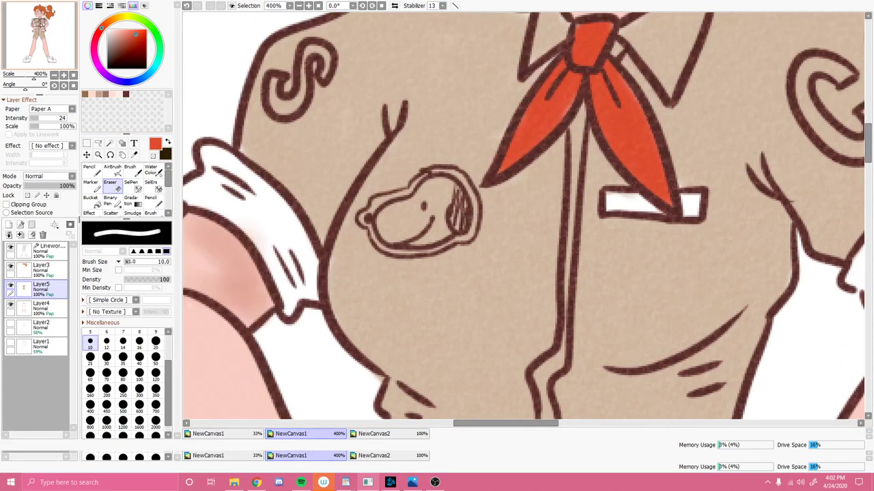
pyautogui.moveTo(459, 218)
pyautogui.mouseDown()
pyautogui.moveTo(445, 242)
pyautogui.moveTo(395, 227)
pyautogui.moveTo(366, 243)
pyautogui.moveTo(396, 275)
pyautogui.moveTo(438, 271)
pyautogui.moveTo(458, 256)
pyautogui.moveTo(463, 262)
pyautogui.moveTo(467, 230)
pyautogui.moveTo(428, 204)
pyautogui.mouseUp()
pyautogui.moveTo(453, 253)
pyautogui.mouseDown()
pyautogui.moveTo(405, 254)
pyautogui.moveTo(425, 275)
pyautogui.mouseUp()
pyautogui.press('b')
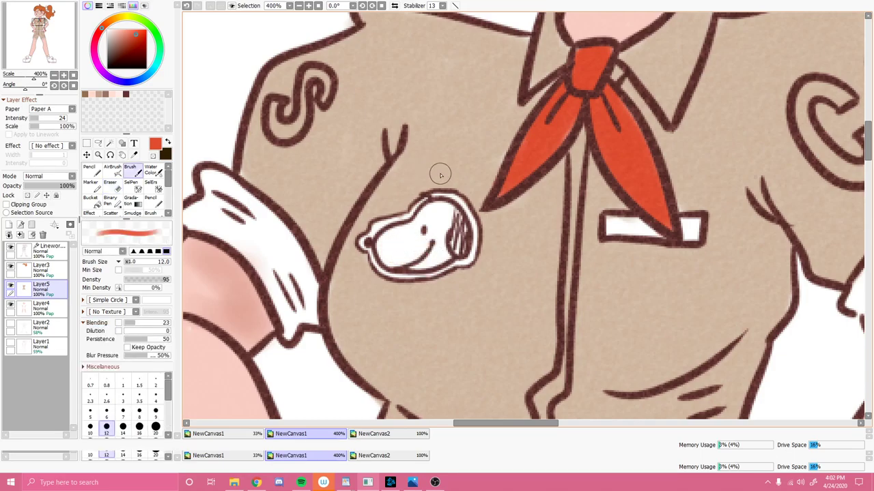
pyautogui.moveTo(292, 104)
pyautogui.mouseDown()
pyautogui.moveTo(274, 122)
pyautogui.moveTo(275, 108)
pyautogui.moveTo(295, 111)
pyautogui.mouseUp()
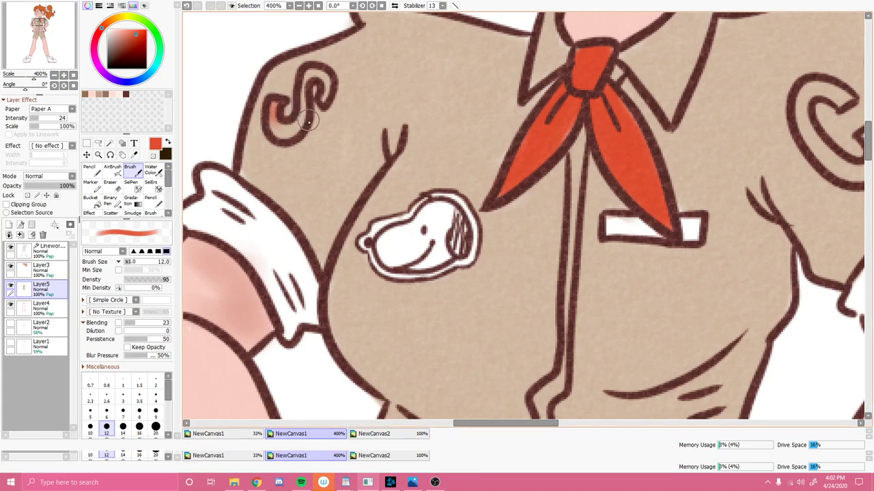
pyautogui.hotkey('ctrl', 'z')
pyautogui.hotkey('ctrl', 'z')
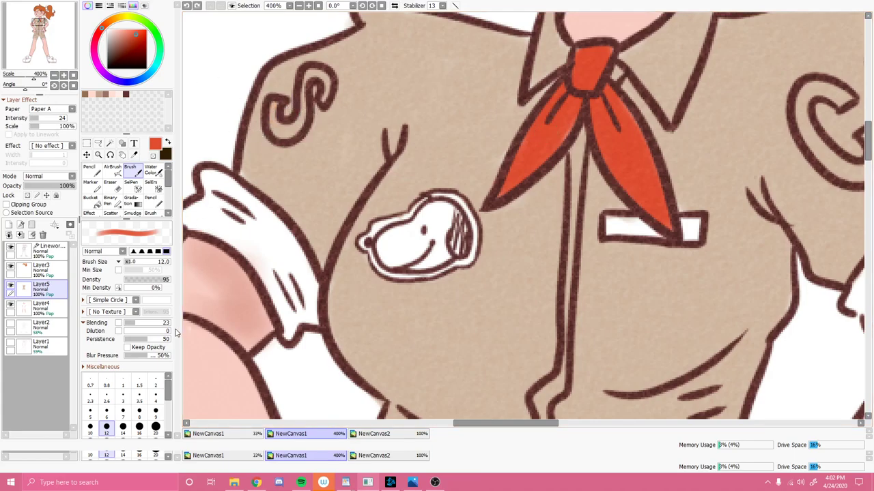
# Set the brush size to 8 and paint the S on the left sleeve and the S of CS on the right sleeve red.
pyautogui.click(140, 415)
pyautogui.moveTo(273, 104)
pyautogui.mouseDown()
pyautogui.moveTo(271, 122)
pyautogui.moveTo(273, 104)
pyautogui.moveTo(302, 120)
pyautogui.moveTo(304, 77)
pyautogui.moveTo(321, 70)
pyautogui.moveTo(332, 81)
pyautogui.moveTo(328, 99)
pyautogui.mouseUp()
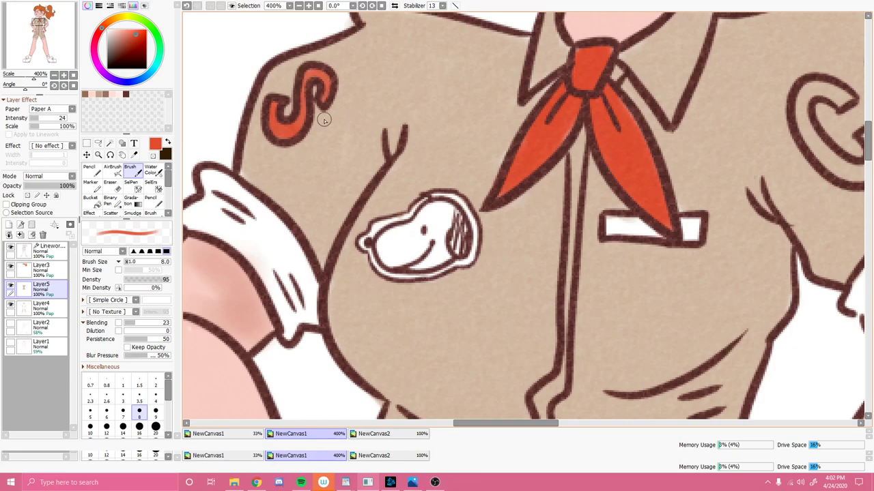
pyautogui.press('pagedown')
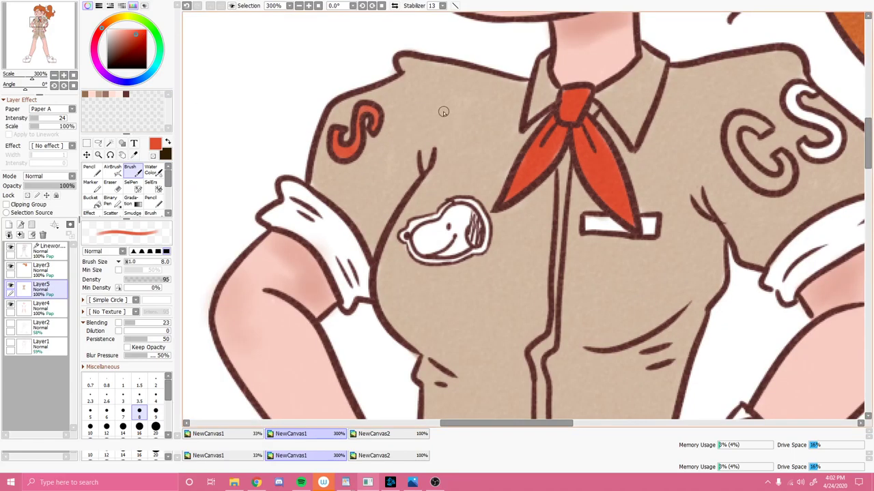
pyautogui.click(44, 21)
pyautogui.moveTo(44, 21); pyautogui.dragTo(50, 21)
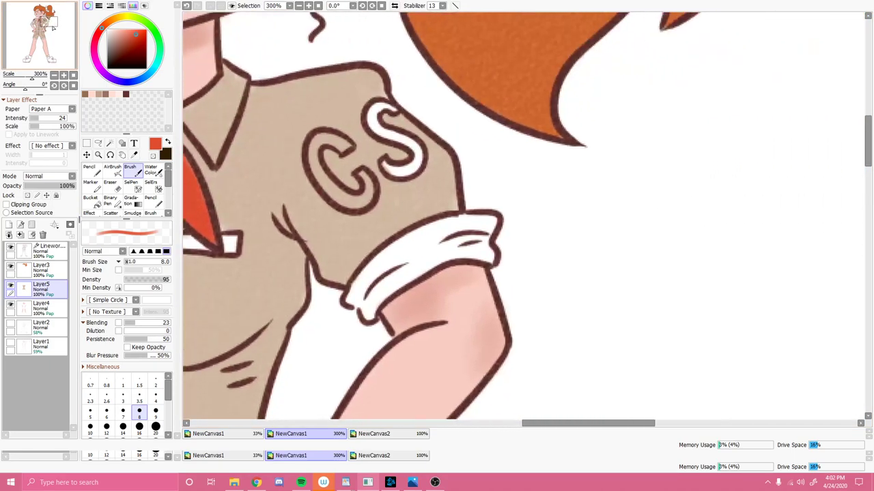
pyautogui.moveTo(392, 109)
pyautogui.mouseDown()
pyautogui.moveTo(386, 138)
pyautogui.moveTo(387, 131)
pyautogui.moveTo(418, 157)
pyautogui.moveTo(417, 146)
pyautogui.moveTo(419, 154)
pyautogui.moveTo(409, 150)
pyautogui.moveTo(387, 168)
pyautogui.moveTo(383, 161)
pyautogui.moveTo(415, 168)
pyautogui.mouseUp()
# Paint the teardrop part of the earring red.
pyautogui.scroll(-3, 422, 229)
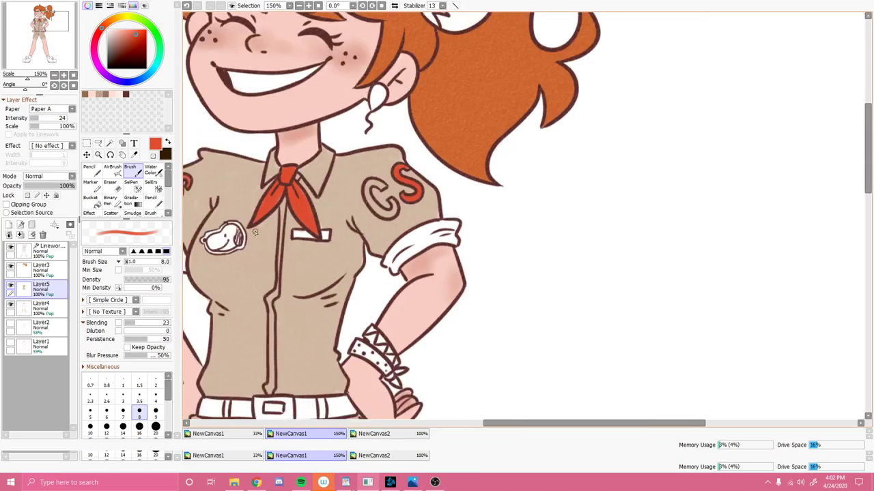
pyautogui.moveTo(51, 23); pyautogui.dragTo(49, 14)
pyautogui.moveTo(429, 227); pyautogui.dragTo(425, 234)
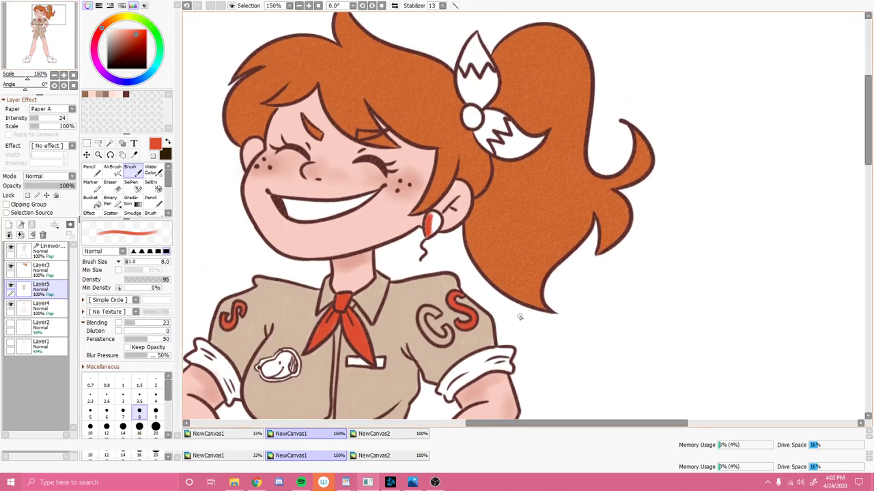
pyautogui.scroll(1, 520, 321)
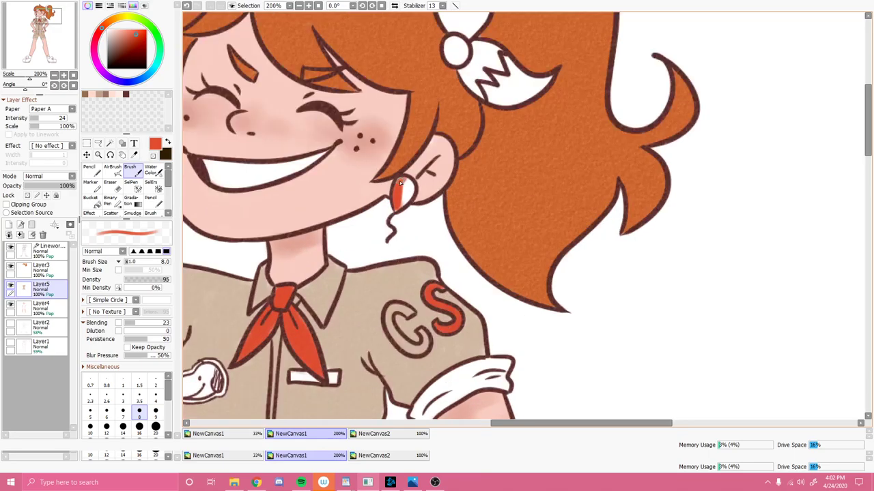
pyautogui.moveTo(395, 211); pyautogui.dragTo(401, 197)
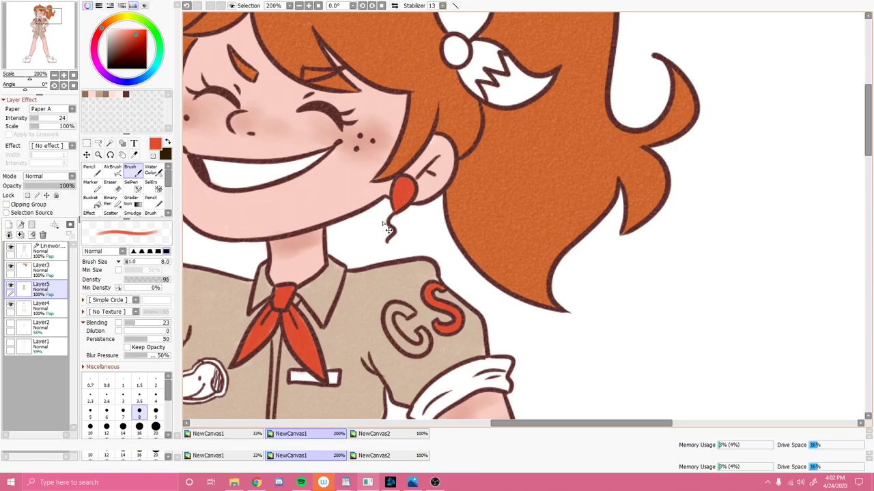
# Choose a yellow brush colour for the feather-shaped hair ornament.
pyautogui.scroll(-1, 387, 230)
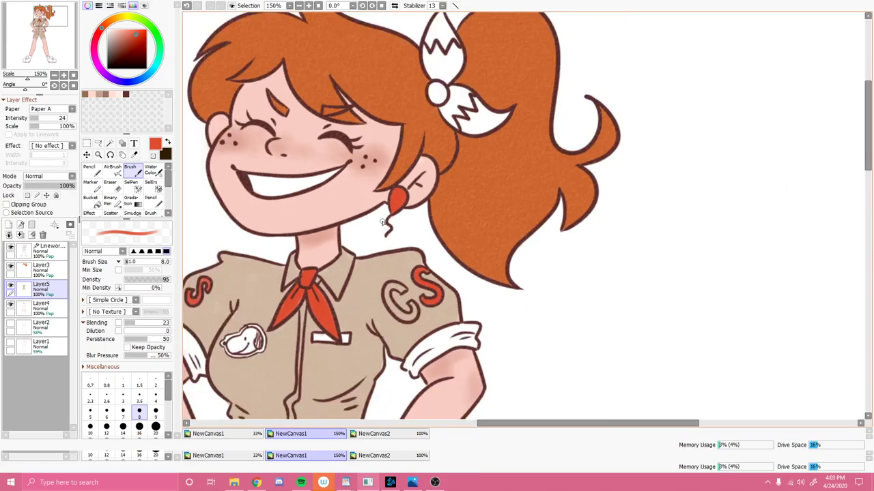
pyautogui.press('-')
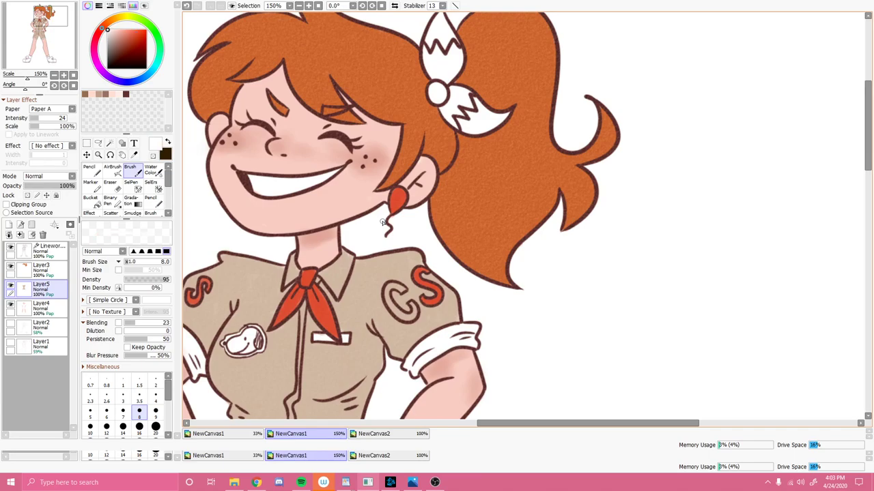
pyautogui.moveTo(50, 16); pyautogui.dragTo(45, 14)
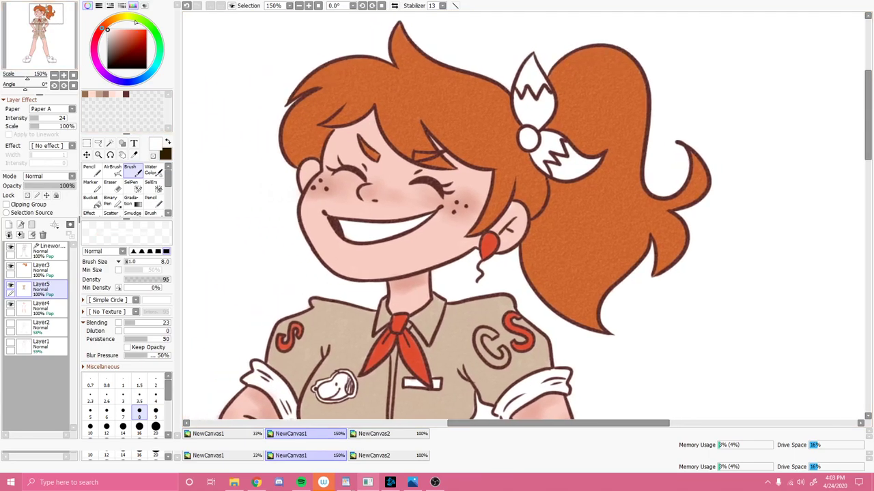
pyautogui.click(123, 15)
pyautogui.moveTo(127, 14); pyautogui.dragTo(123, 15)
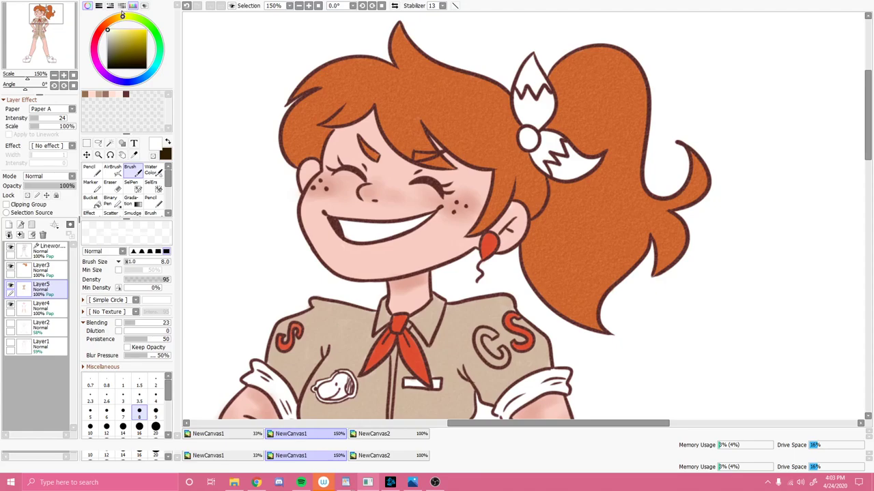
pyautogui.click(131, 32)
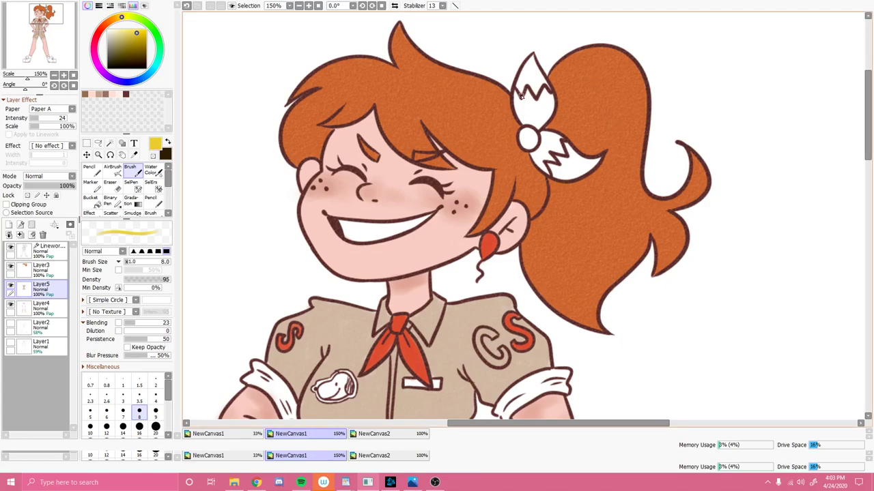
pyautogui.moveTo(532, 57); pyautogui.dragTo(517, 101)
pyautogui.hotkey('ctrl', 'z')
pyautogui.hotkey('ctrl', 'z')
pyautogui.hotkey('ctrl', 'z')
pyautogui.hotkey('ctrl', 'z')
# Paint both halves and the round centre of the feather-shaped hair ornament in a softer golden yellow.
pyautogui.click(134, 30)
pyautogui.moveTo(521, 114)
pyautogui.mouseDown()
pyautogui.moveTo(518, 86)
pyautogui.moveTo(532, 61)
pyautogui.mouseUp()
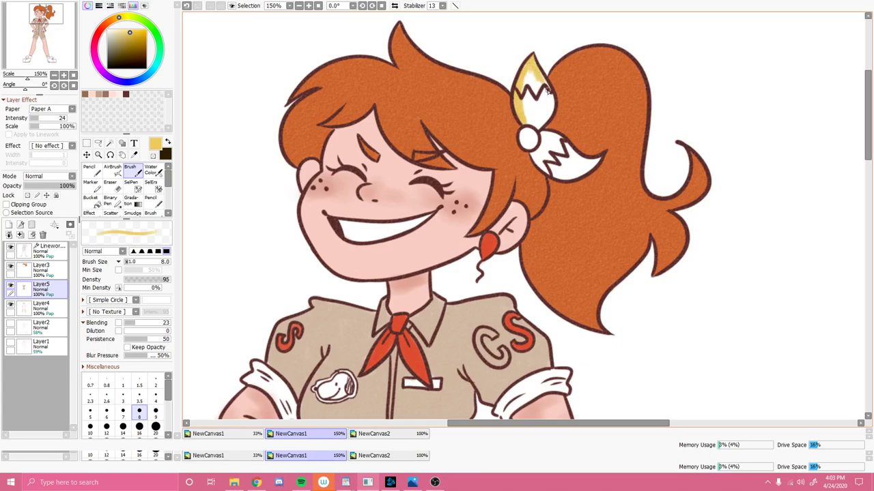
pyautogui.moveTo(550, 93); pyautogui.dragTo(548, 110)
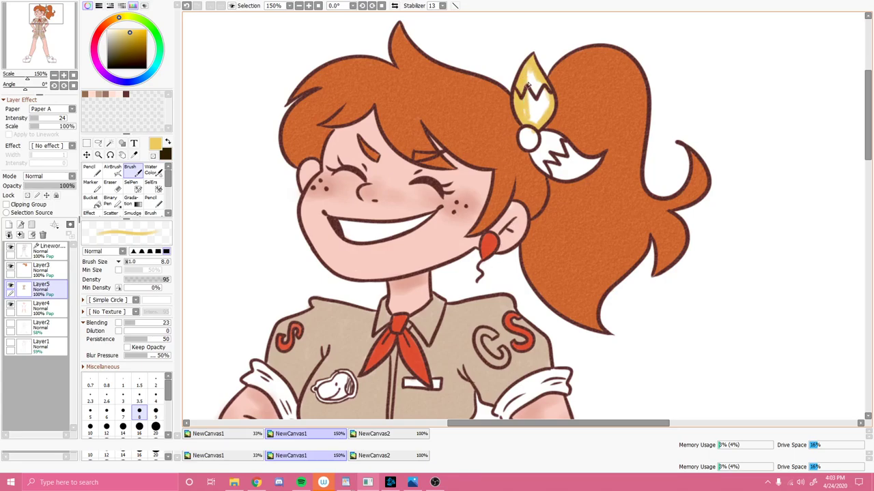
pyautogui.moveTo(528, 123)
pyautogui.mouseDown()
pyautogui.moveTo(535, 102)
pyautogui.moveTo(544, 107)
pyautogui.mouseUp()
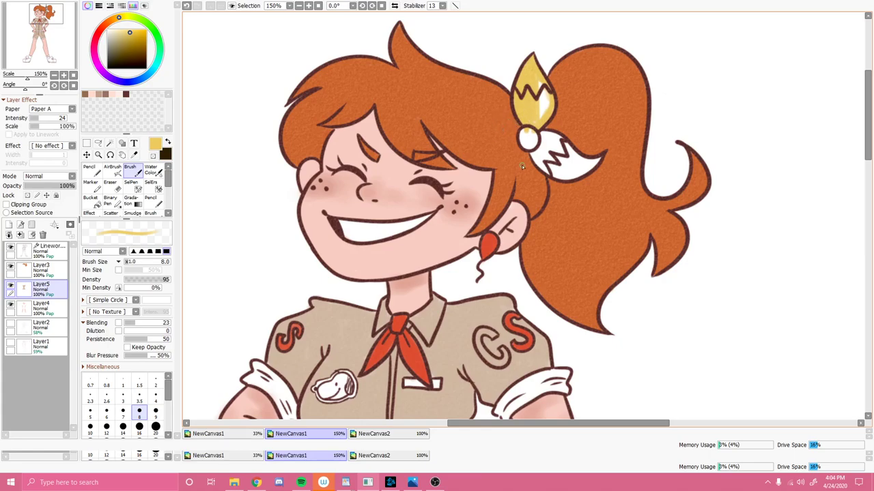
pyautogui.moveTo(543, 105)
pyautogui.mouseDown()
pyautogui.moveTo(536, 79)
pyautogui.moveTo(545, 86)
pyautogui.moveTo(539, 116)
pyautogui.moveTo(550, 92)
pyautogui.moveTo(543, 121)
pyautogui.moveTo(532, 147)
pyautogui.mouseUp()
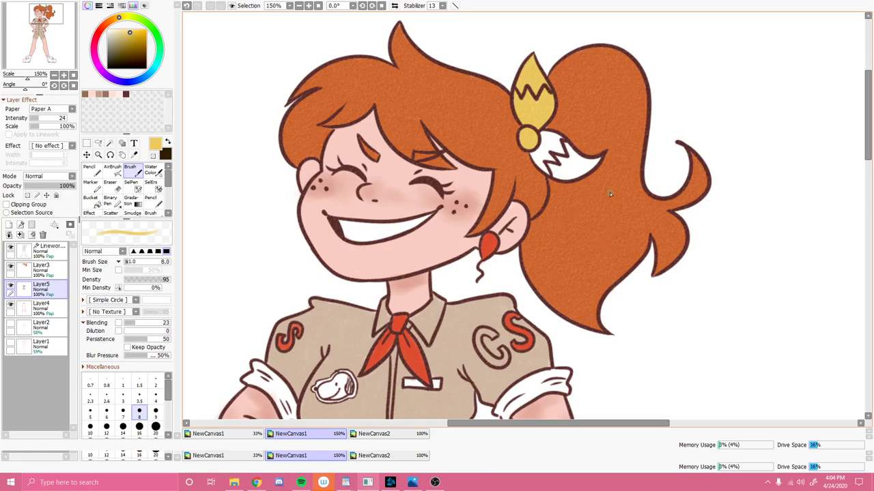
pyautogui.moveTo(550, 135); pyautogui.dragTo(574, 153)
pyautogui.moveTo(536, 161)
pyautogui.mouseDown()
pyautogui.moveTo(558, 176)
pyautogui.moveTo(584, 172)
pyautogui.moveTo(565, 140)
pyautogui.moveTo(547, 132)
pyautogui.moveTo(546, 147)
pyautogui.moveTo(563, 164)
pyautogui.moveTo(550, 167)
pyautogui.moveTo(559, 172)
pyautogui.moveTo(546, 146)
pyautogui.moveTo(564, 171)
pyautogui.mouseUp()
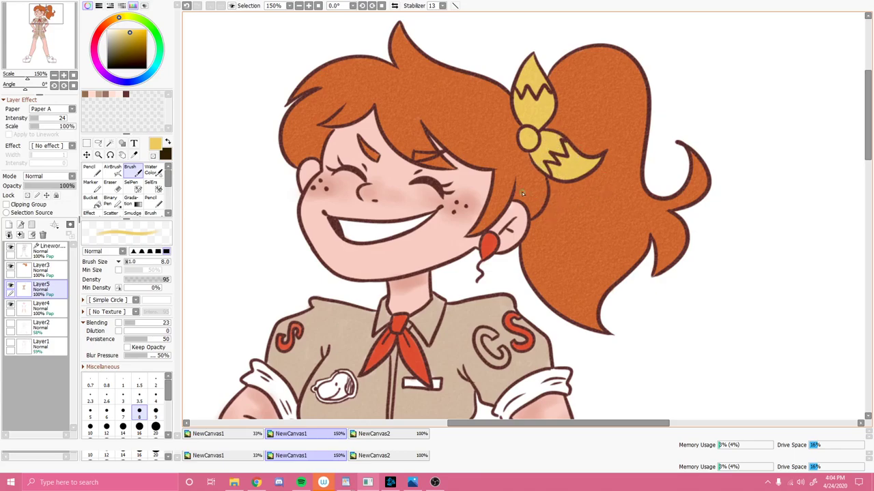
# Erase the red from the teardrop part of the earring with the size 10 Eraser.
pyautogui.moveTo(47, 32); pyautogui.dragTo(45, 36)
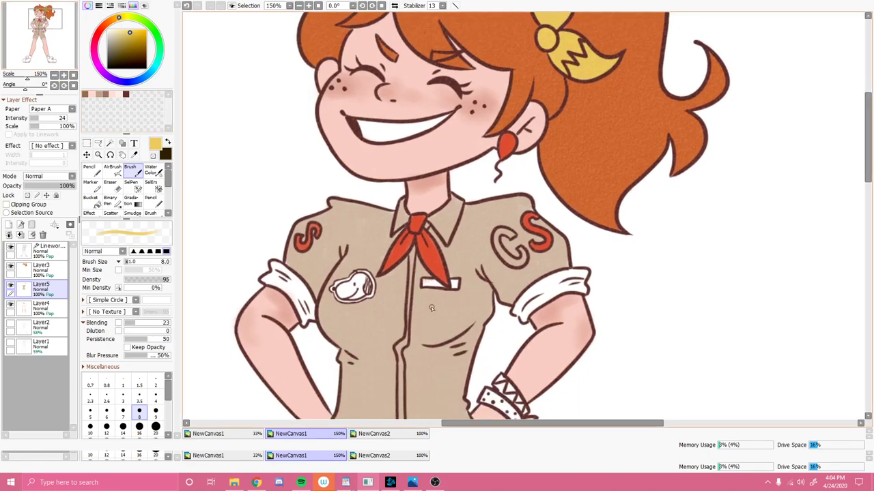
pyautogui.press('e')
pyautogui.moveTo(510, 136); pyautogui.dragTo(506, 159)
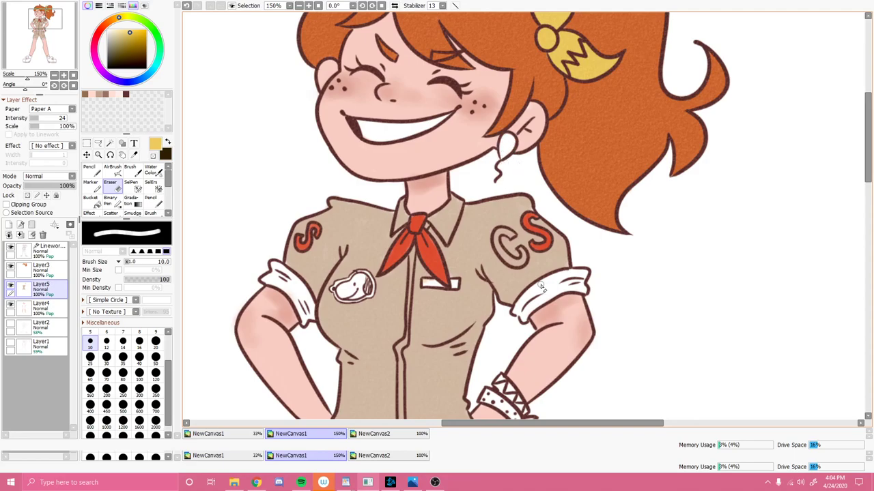
# Return to the Brush and paint the name tag on the chest yellow.
pyautogui.scroll(1, 544, 292)
pyautogui.press('b')
pyautogui.moveTo(386, 283)
pyautogui.mouseDown()
pyautogui.moveTo(401, 287)
pyautogui.moveTo(385, 282)
pyautogui.mouseUp()
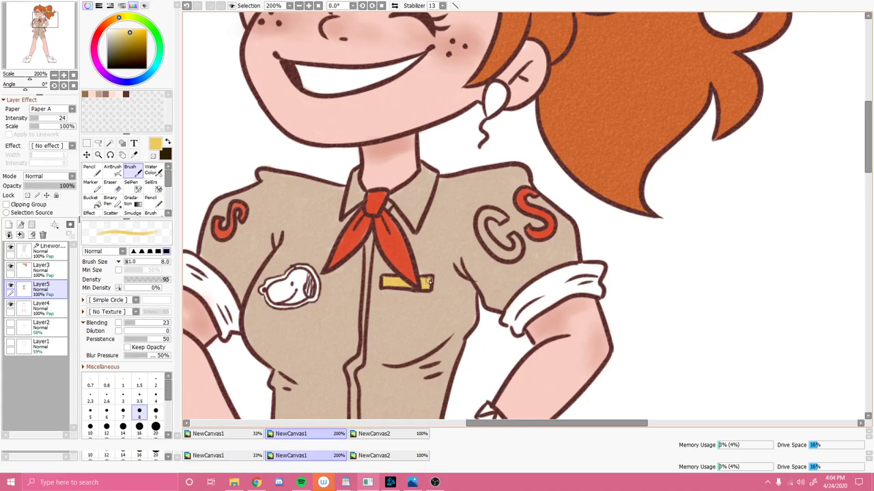
# Set the brush size to 10 and paint the rolled cuffs of both sleeves yellow.
pyautogui.moveTo(48, 19); pyautogui.dragTo(45, 23)
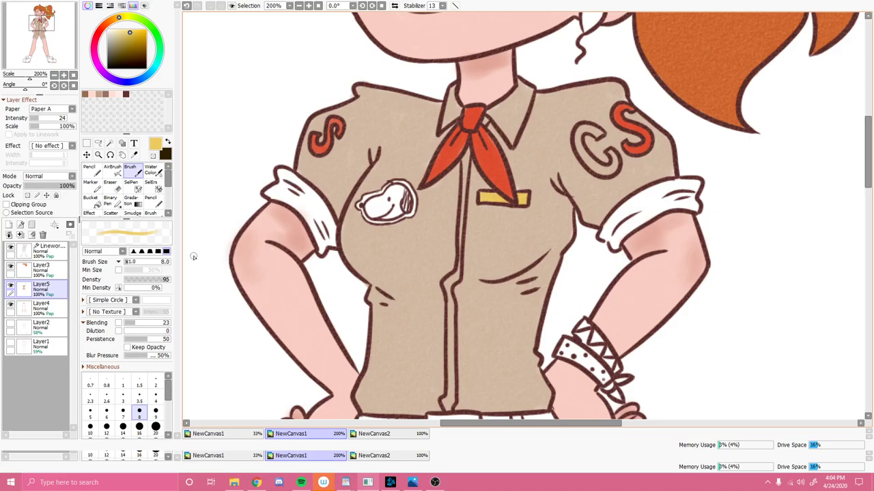
pyautogui.click(89, 429)
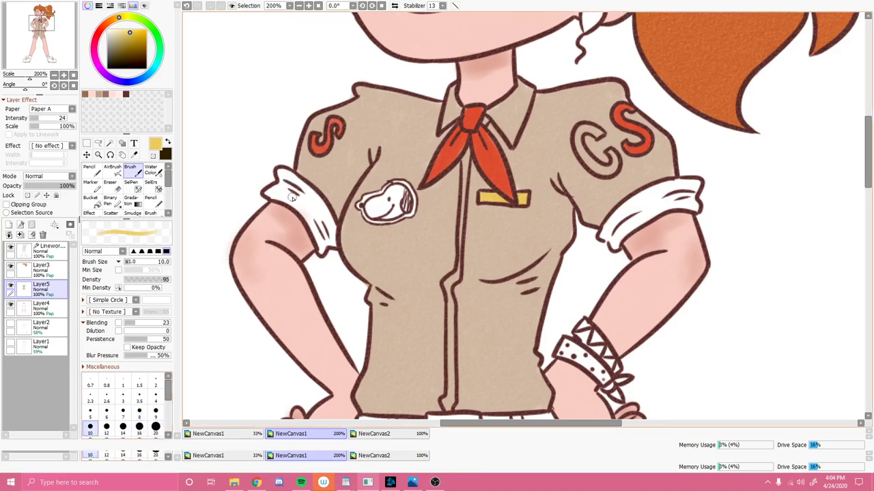
pyautogui.moveTo(280, 170)
pyautogui.mouseDown()
pyautogui.moveTo(310, 204)
pyautogui.moveTo(291, 176)
pyautogui.moveTo(334, 223)
pyautogui.moveTo(318, 220)
pyautogui.moveTo(324, 234)
pyautogui.moveTo(280, 190)
pyautogui.moveTo(273, 196)
pyautogui.moveTo(297, 208)
pyautogui.moveTo(279, 188)
pyautogui.moveTo(330, 225)
pyautogui.mouseUp()
pyautogui.moveTo(42, 23); pyautogui.dragTo(47, 26)
pyautogui.moveTo(471, 142)
pyautogui.mouseDown()
pyautogui.moveTo(500, 123)
pyautogui.moveTo(468, 140)
pyautogui.moveTo(494, 105)
pyautogui.moveTo(478, 132)
pyautogui.moveTo(529, 106)
pyautogui.moveTo(484, 145)
pyautogui.moveTo(475, 141)
pyautogui.moveTo(481, 146)
pyautogui.moveTo(492, 131)
pyautogui.moveTo(543, 108)
pyautogui.moveTo(503, 117)
pyautogui.moveTo(526, 89)
pyautogui.moveTo(566, 87)
pyautogui.moveTo(564, 112)
pyautogui.moveTo(551, 110)
pyautogui.moveTo(557, 90)
pyautogui.moveTo(541, 96)
pyautogui.moveTo(561, 108)
pyautogui.mouseUp()
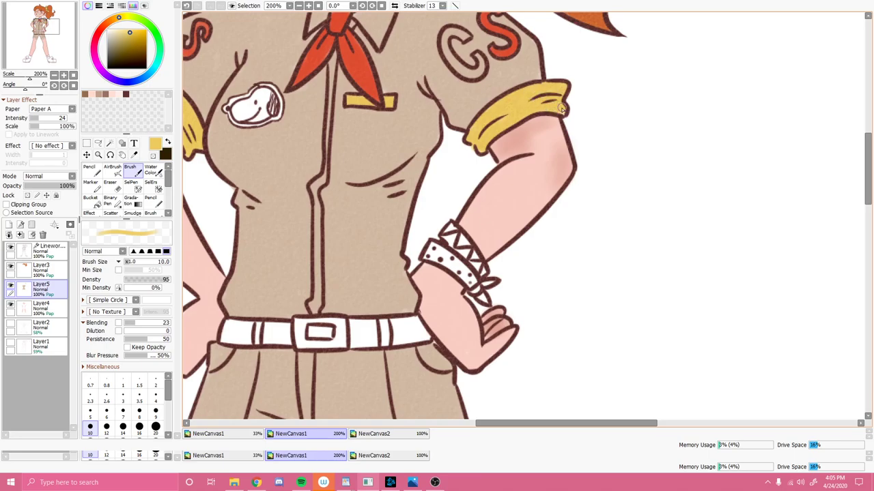
# Paint the zigzag bracelet and the frame of the belt buckle yellow.
pyautogui.moveTo(445, 233)
pyautogui.mouseDown()
pyautogui.moveTo(465, 256)
pyautogui.moveTo(443, 236)
pyautogui.moveTo(477, 268)
pyautogui.moveTo(450, 228)
pyautogui.moveTo(477, 271)
pyautogui.mouseUp()
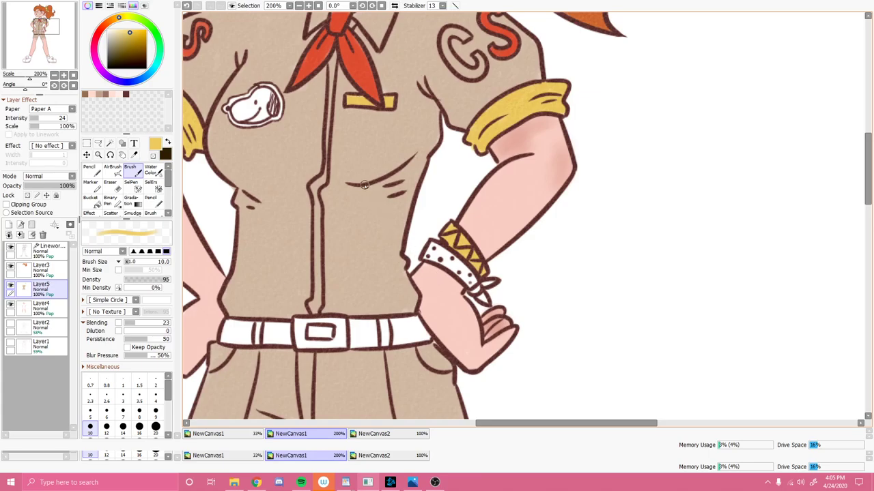
pyautogui.moveTo(310, 332)
pyautogui.mouseDown()
pyautogui.moveTo(297, 340)
pyautogui.moveTo(297, 321)
pyautogui.moveTo(302, 345)
pyautogui.moveTo(342, 346)
pyautogui.moveTo(339, 322)
pyautogui.moveTo(340, 331)
pyautogui.moveTo(306, 322)
pyautogui.moveTo(341, 331)
pyautogui.moveTo(345, 321)
pyautogui.moveTo(343, 345)
pyautogui.moveTo(299, 347)
pyautogui.moveTo(306, 322)
pyautogui.mouseUp()
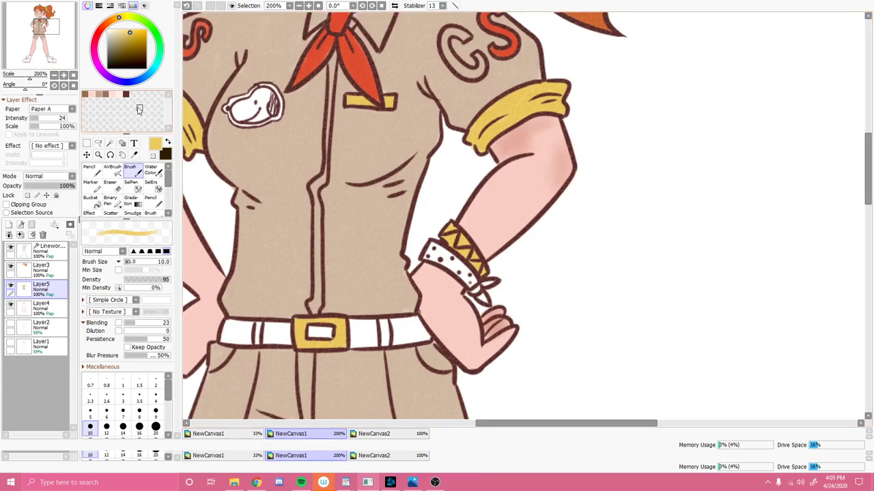
pyautogui.moveTo(116, 24)
pyautogui.mouseDown()
pyautogui.moveTo(108, 19)
pyautogui.moveTo(117, 52)
pyautogui.mouseUp()
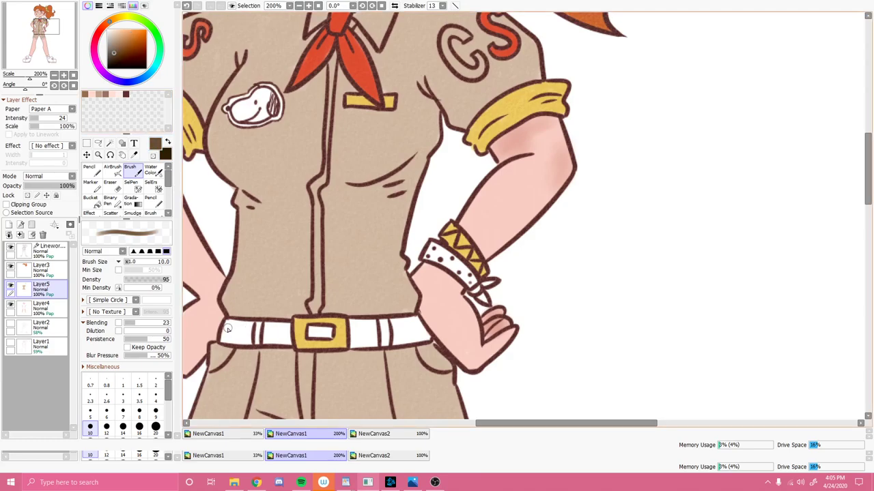
pyautogui.moveTo(228, 323)
pyautogui.mouseDown()
pyautogui.moveTo(226, 338)
pyautogui.moveTo(234, 341)
pyautogui.mouseUp()
pyautogui.hotkey('ctrl', 'z')
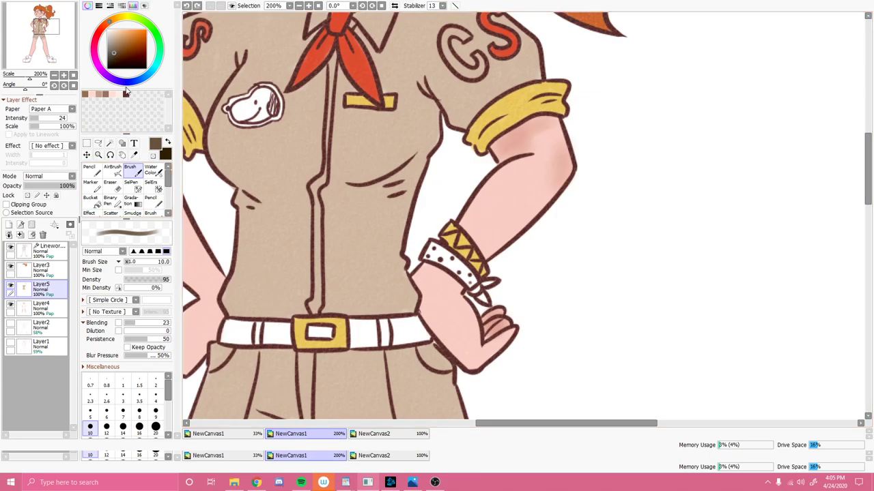
pyautogui.moveTo(116, 49); pyautogui.dragTo(119, 55)
pyautogui.moveTo(318, 332)
pyautogui.mouseDown()
pyautogui.moveTo(309, 331)
pyautogui.moveTo(333, 331)
pyautogui.mouseUp()
pyautogui.hotkey('ctrl', 'z')
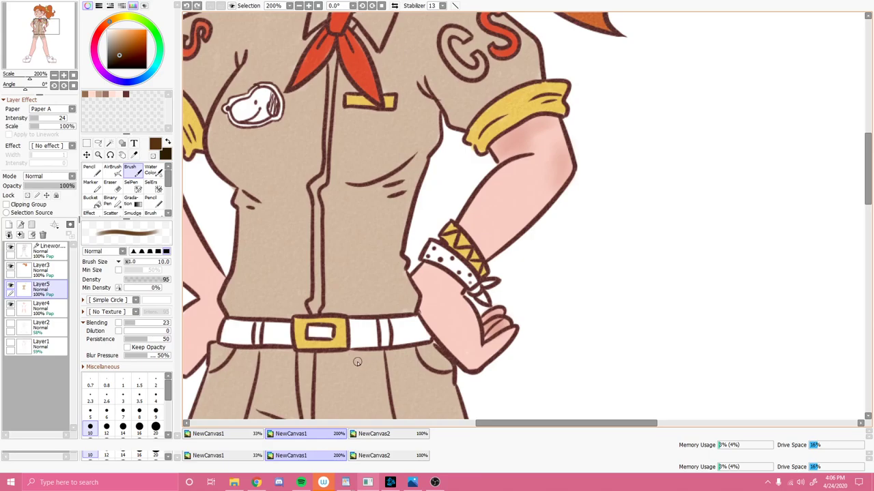
pyautogui.scroll(2, 358, 367)
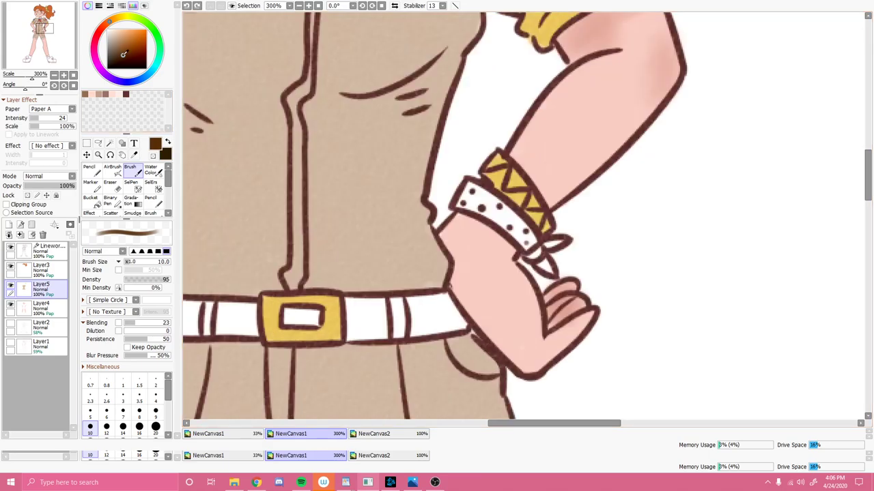
pyautogui.moveTo(123, 52); pyautogui.dragTo(118, 50)
pyautogui.moveTo(300, 325); pyautogui.dragTo(290, 317)
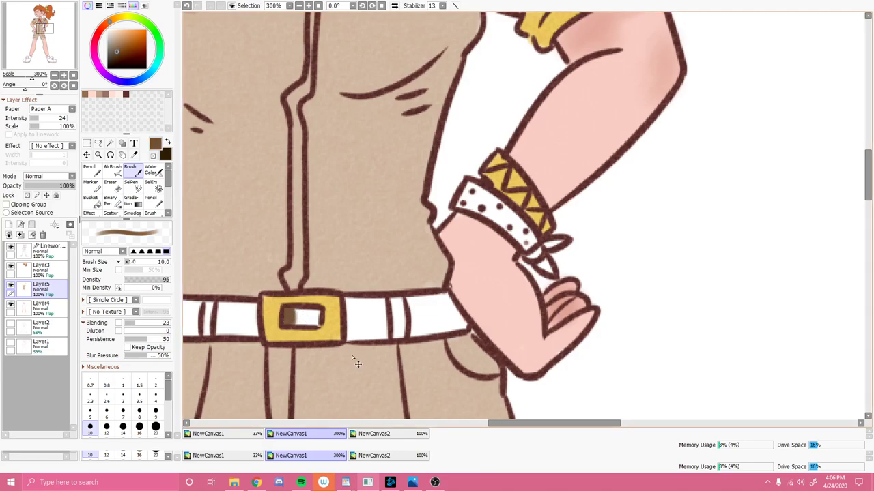
pyautogui.hotkey('ctrl', 'z')
# Paint the buckle's centre and all belt sections between the loops with the saved reddish-brown swatch.
pyautogui.click(107, 94)
pyautogui.moveTo(288, 320)
pyautogui.mouseDown()
pyautogui.moveTo(318, 316)
pyautogui.moveTo(312, 324)
pyautogui.moveTo(297, 317)
pyautogui.mouseUp()
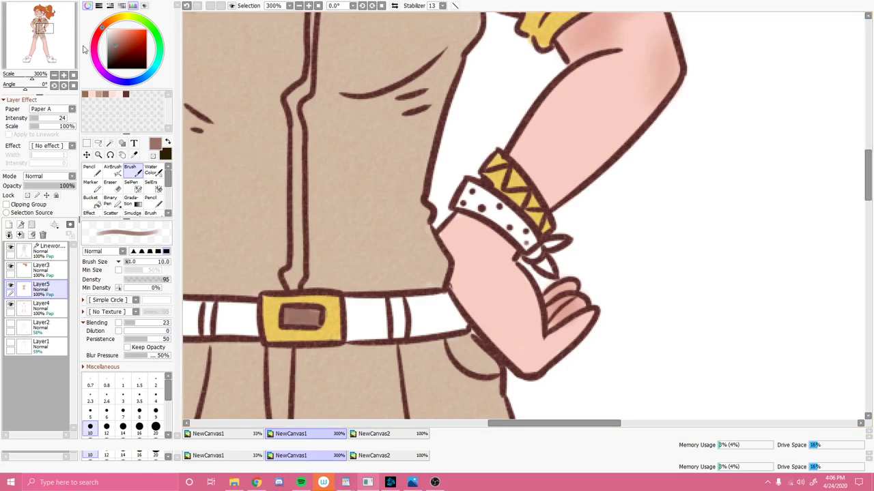
pyautogui.click(39, 29)
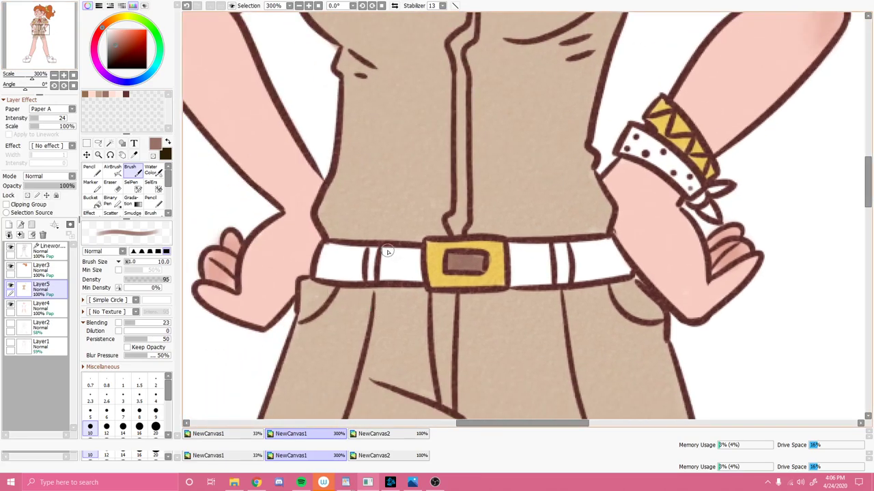
pyautogui.moveTo(386, 279)
pyautogui.mouseDown()
pyautogui.moveTo(393, 262)
pyautogui.moveTo(404, 273)
pyautogui.moveTo(401, 255)
pyautogui.mouseUp()
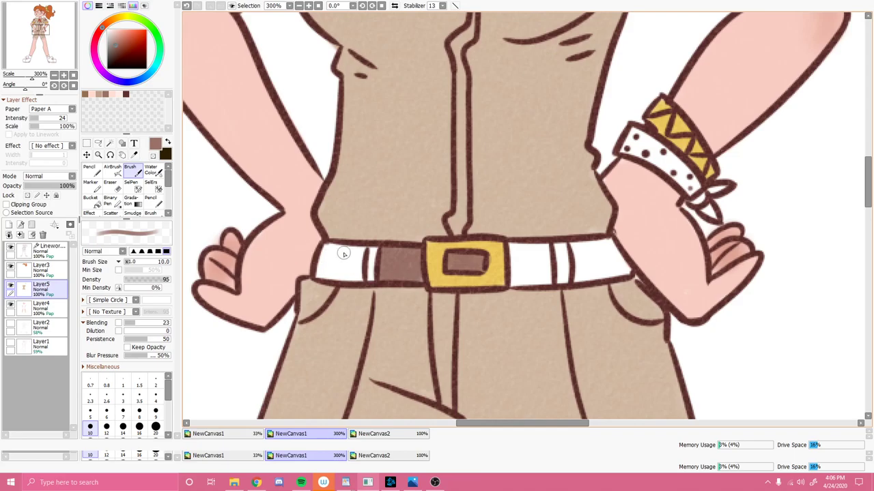
pyautogui.moveTo(360, 258)
pyautogui.mouseDown()
pyautogui.moveTo(345, 266)
pyautogui.moveTo(322, 254)
pyautogui.moveTo(319, 272)
pyautogui.mouseUp()
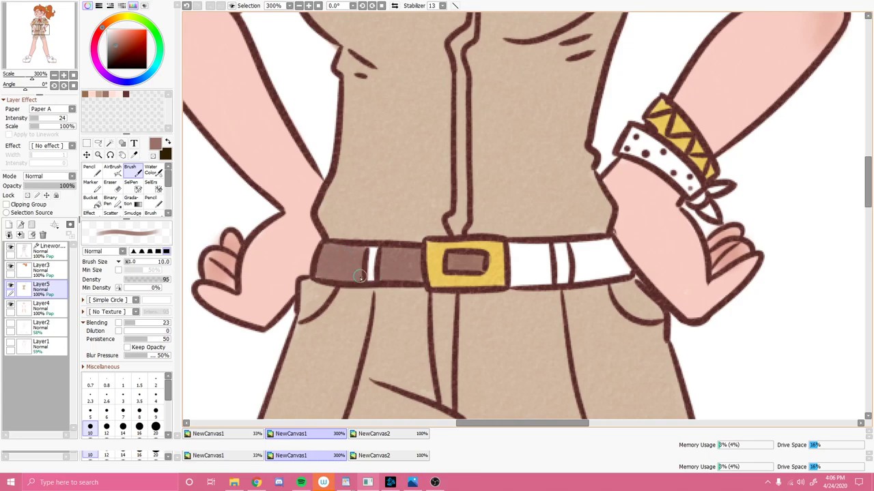
pyautogui.moveTo(517, 255)
pyautogui.mouseDown()
pyautogui.moveTo(514, 289)
pyautogui.moveTo(518, 240)
pyautogui.moveTo(527, 285)
pyautogui.moveTo(532, 253)
pyautogui.moveTo(542, 245)
pyautogui.moveTo(537, 255)
pyautogui.moveTo(514, 249)
pyautogui.moveTo(544, 254)
pyautogui.moveTo(542, 285)
pyautogui.moveTo(514, 256)
pyautogui.moveTo(543, 288)
pyautogui.moveTo(512, 281)
pyautogui.mouseUp()
pyautogui.moveTo(574, 247)
pyautogui.mouseDown()
pyautogui.moveTo(576, 267)
pyautogui.moveTo(593, 273)
pyautogui.mouseUp()
pyautogui.moveTo(626, 271); pyautogui.dragTo(578, 244)
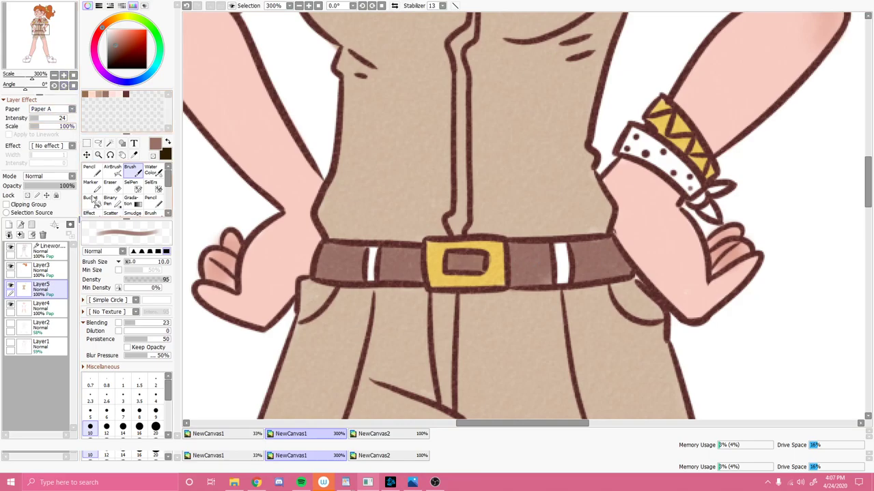
# Sample the yellow of the belt buckle and paint the two belt loops with the Brush.
pyautogui.click(134, 154)
pyautogui.click(441, 282)
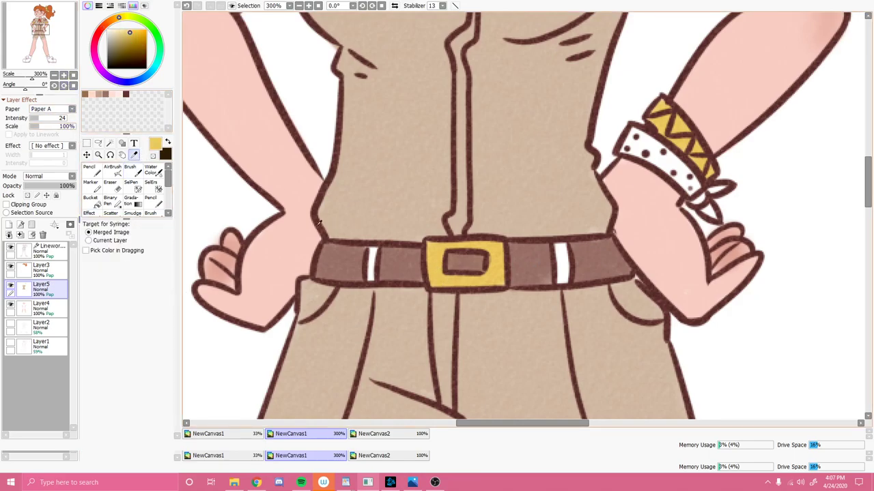
pyautogui.click(129, 168)
pyautogui.moveTo(376, 254)
pyautogui.mouseDown()
pyautogui.moveTo(372, 267)
pyautogui.moveTo(371, 245)
pyautogui.moveTo(371, 273)
pyautogui.mouseUp()
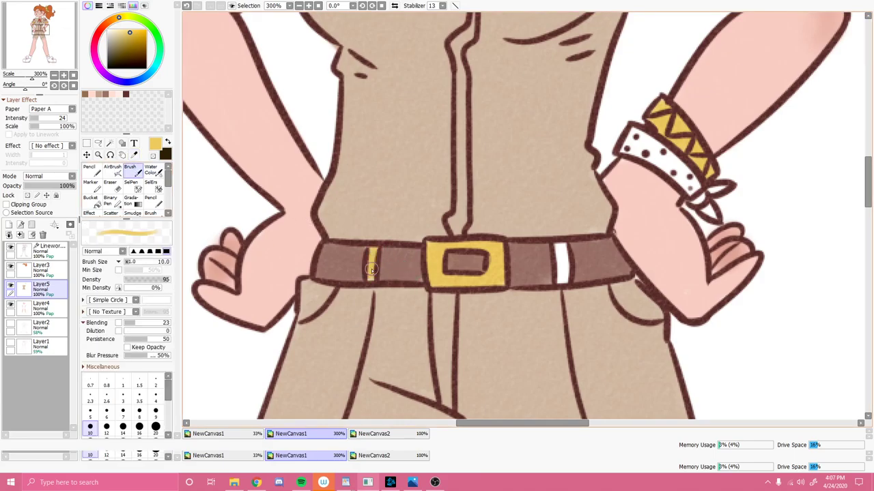
pyautogui.moveTo(558, 247); pyautogui.dragTo(560, 276)
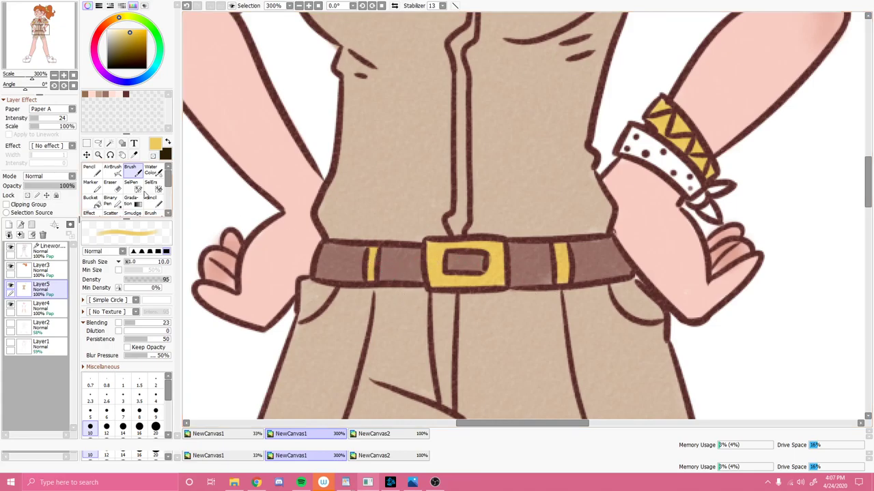
# Choose a light pink brush colour and paint the dotted bandana bracelet with its knot.
pyautogui.click(95, 50)
pyautogui.moveTo(127, 32); pyautogui.dragTo(119, 30)
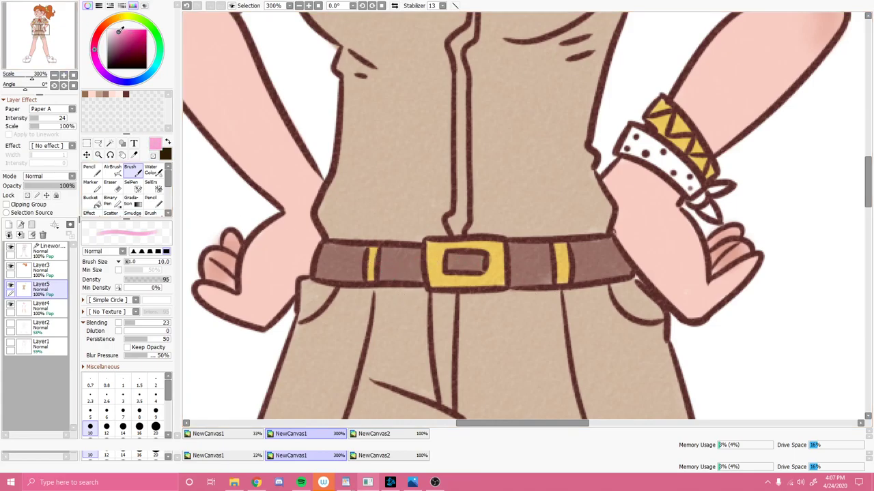
pyautogui.moveTo(641, 154)
pyautogui.mouseDown()
pyautogui.moveTo(621, 147)
pyautogui.moveTo(635, 135)
pyautogui.moveTo(685, 176)
pyautogui.moveTo(656, 161)
pyautogui.moveTo(660, 149)
pyautogui.moveTo(698, 200)
pyautogui.moveTo(716, 188)
pyautogui.moveTo(705, 208)
pyautogui.mouseUp()
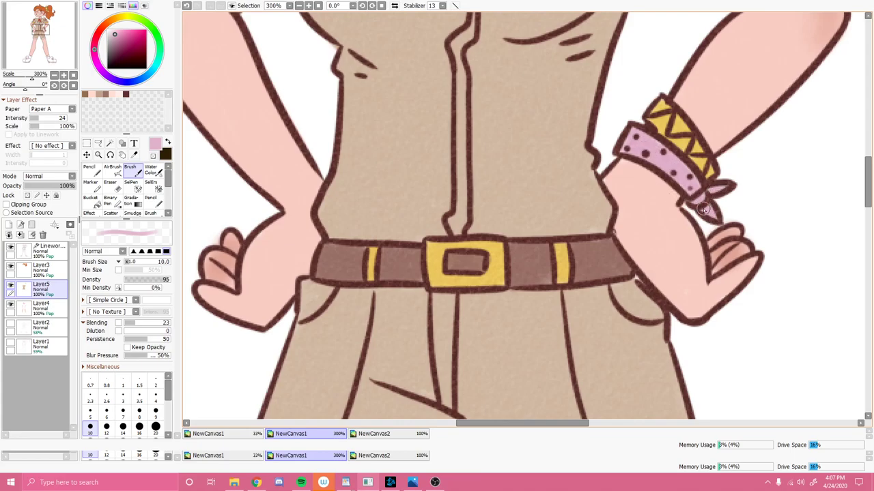
# Sample the yellow of the sleeve cuff and paint the C of the CS letters on the sleeve with the Brush.
pyautogui.scroll(-2, 693, 223)
pyautogui.moveTo(42, 35); pyautogui.dragTo(49, 25)
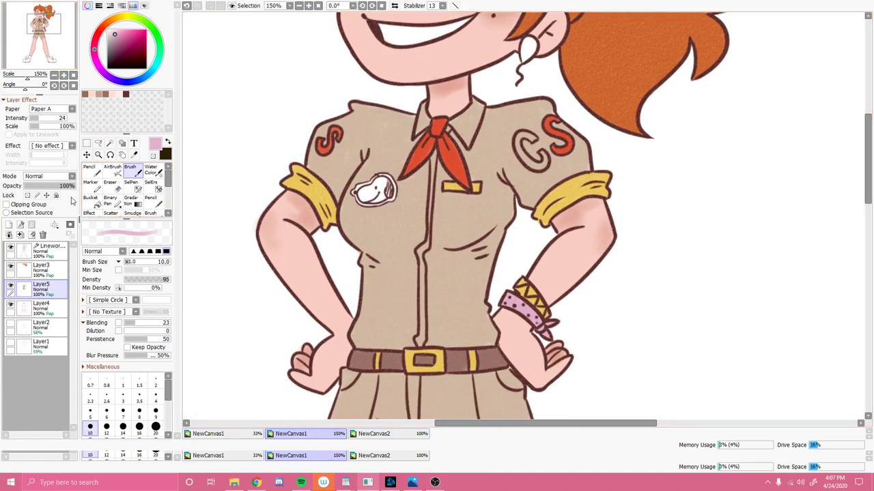
pyautogui.click(135, 154)
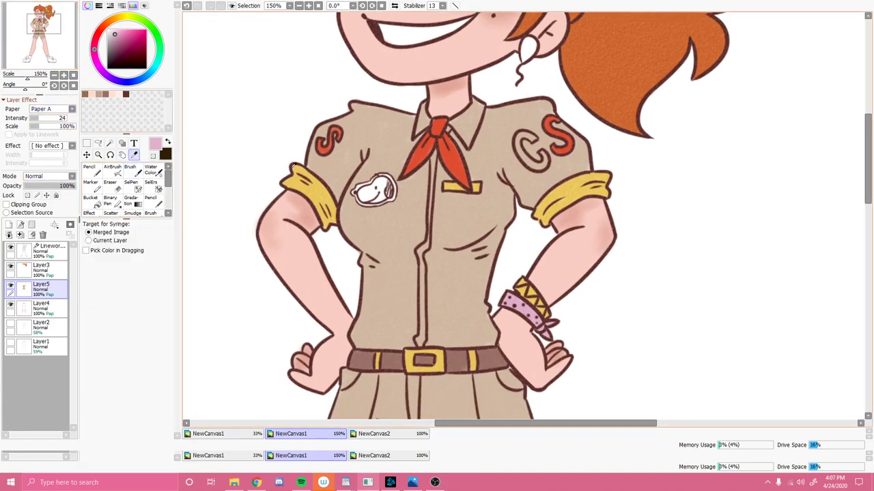
pyautogui.click(301, 182)
pyautogui.scroll(2, 293, 231)
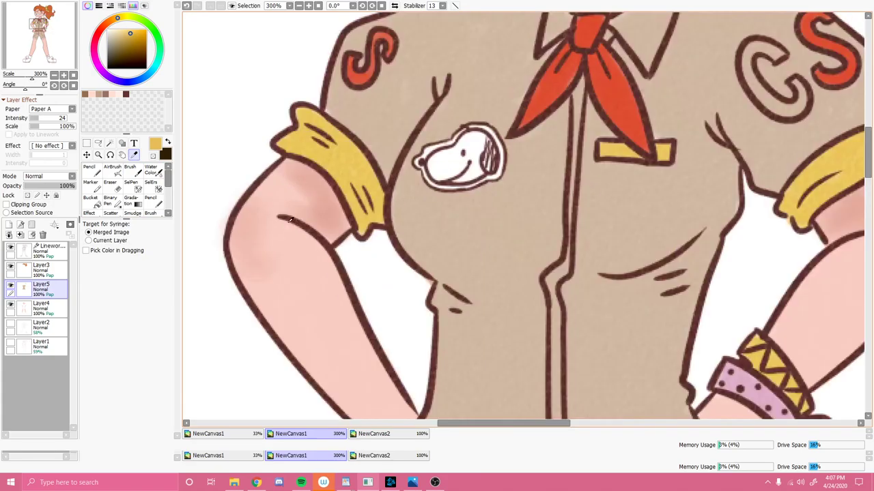
pyautogui.moveTo(42, 24); pyautogui.dragTo(46, 22)
pyautogui.click(129, 175)
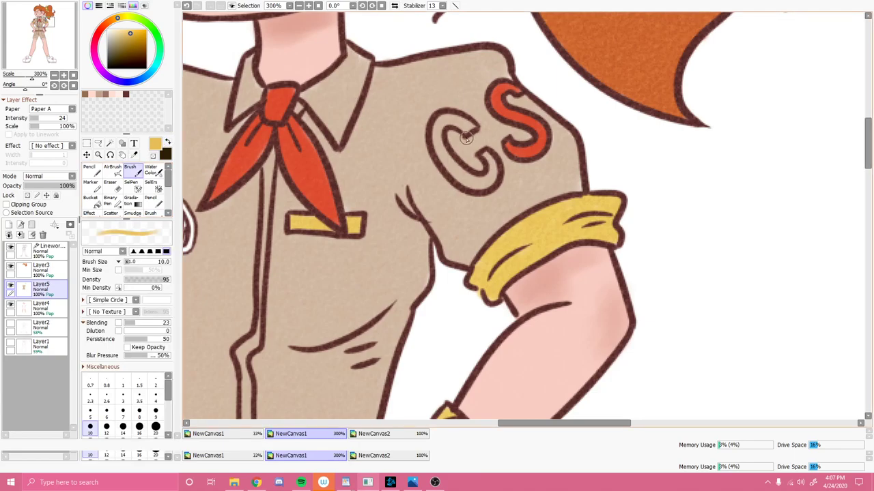
pyautogui.moveTo(464, 129)
pyautogui.mouseDown()
pyautogui.moveTo(454, 117)
pyautogui.moveTo(442, 126)
pyautogui.moveTo(436, 154)
pyautogui.moveTo(484, 185)
pyautogui.moveTo(492, 173)
pyautogui.moveTo(485, 155)
pyautogui.moveTo(496, 168)
pyautogui.mouseUp()
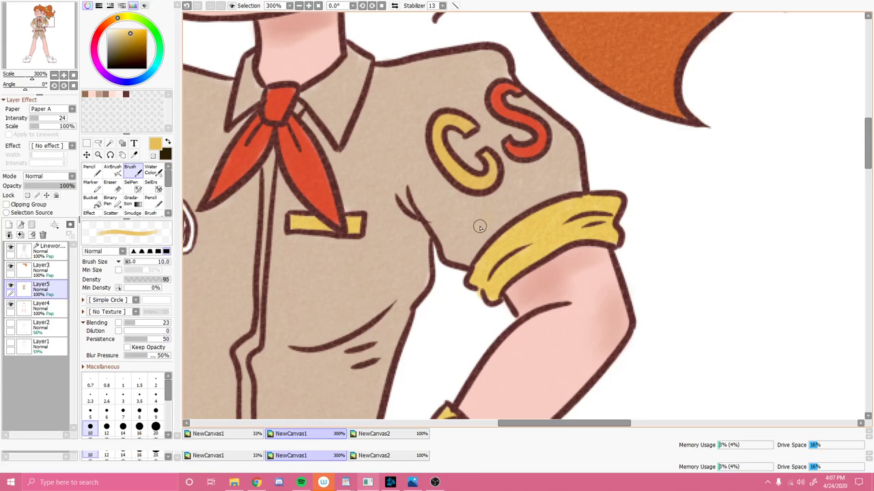
pyautogui.scroll(-2, 480, 227)
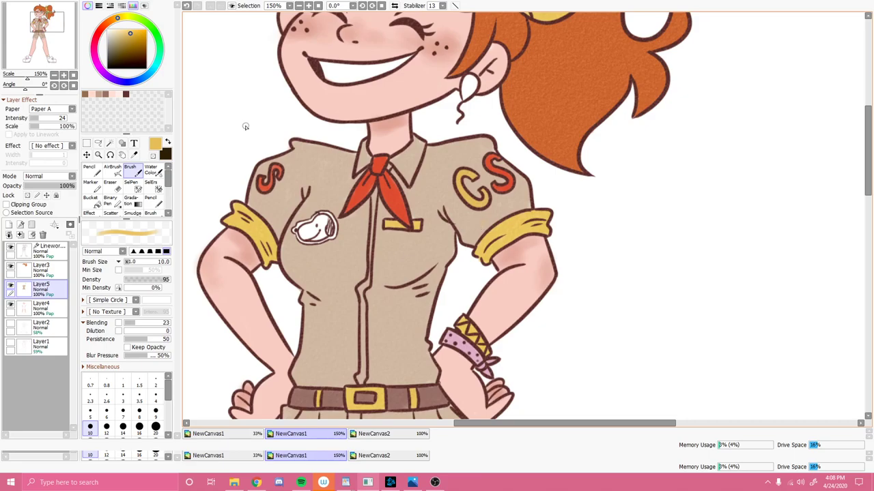
pyautogui.scroll(5, 259, 135)
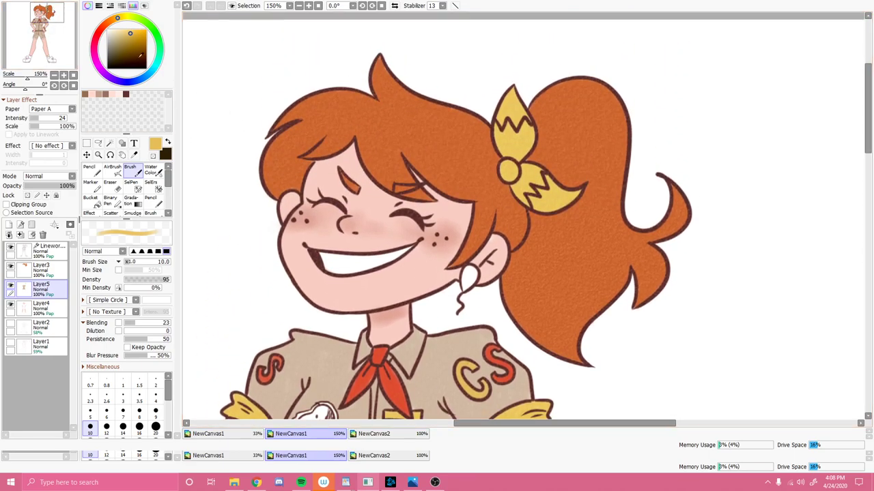
# Choose a light green brush colour and paint the leaf-shaped earring.
pyautogui.moveTo(130, 34); pyautogui.dragTo(122, 35)
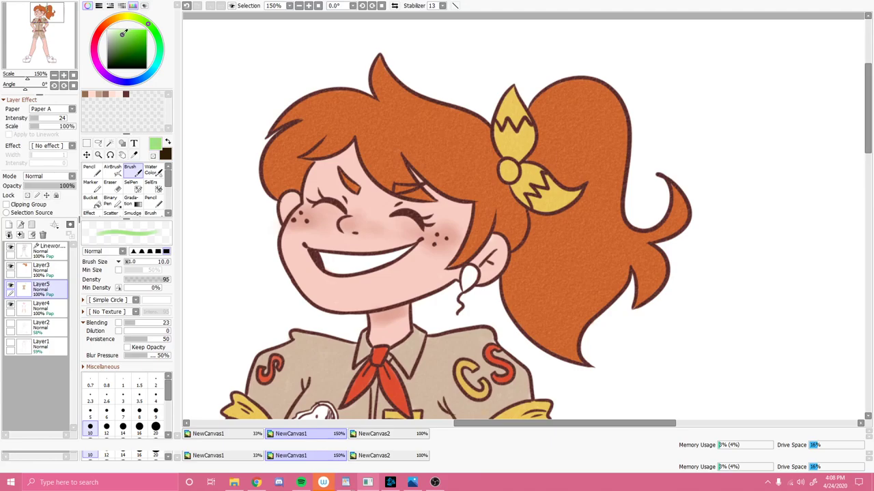
pyautogui.moveTo(471, 273); pyautogui.dragTo(465, 290)
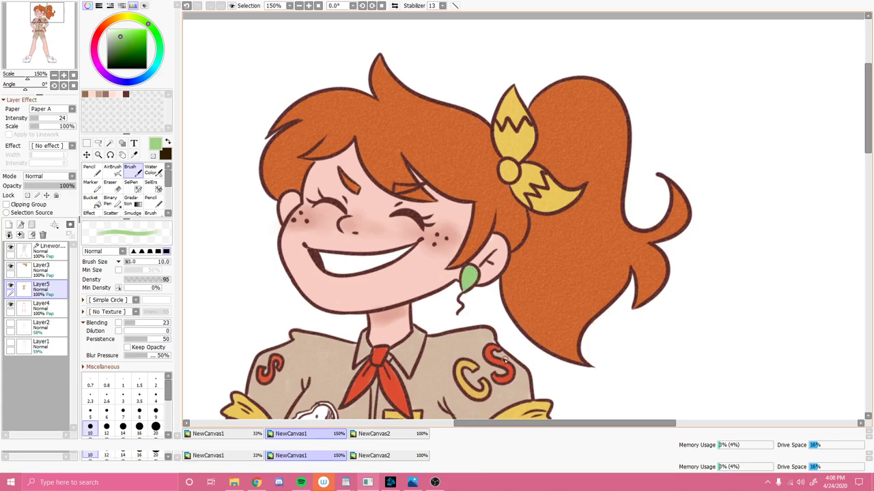
# Sample the yellow of the sleeve cuff and paint both rolled cuffs of the shorts with the Brush.
pyautogui.scroll(-2, 510, 369)
pyautogui.click(41, 29)
pyautogui.moveTo(41, 29); pyautogui.dragTo(43, 31)
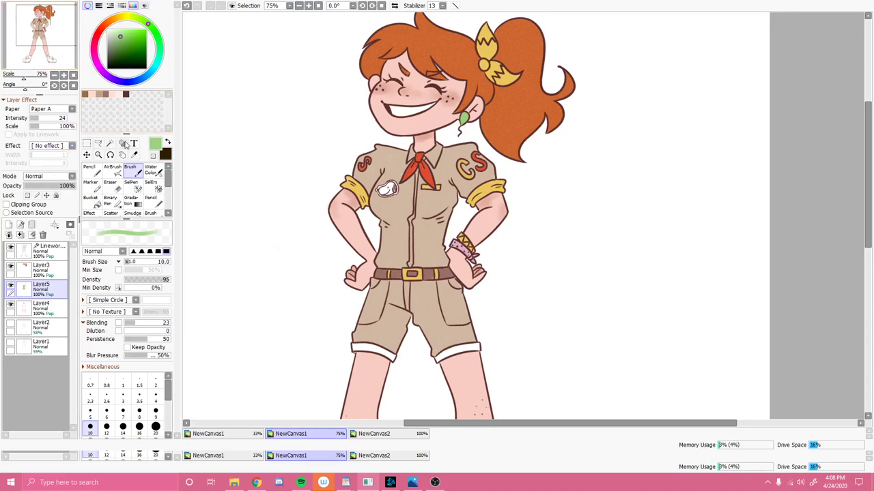
pyautogui.click(135, 155)
pyautogui.click(362, 184)
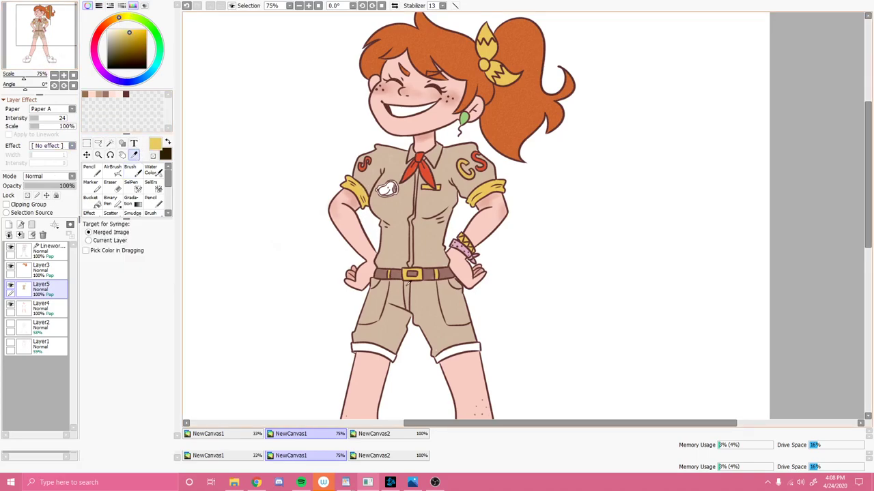
pyautogui.moveTo(68, 43); pyautogui.dragTo(69, 50)
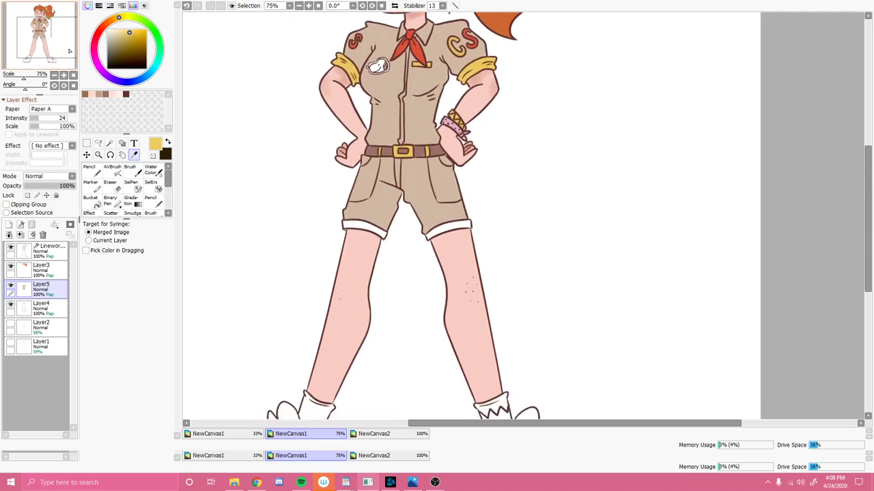
pyautogui.click(64, 75)
pyautogui.click(63, 75)
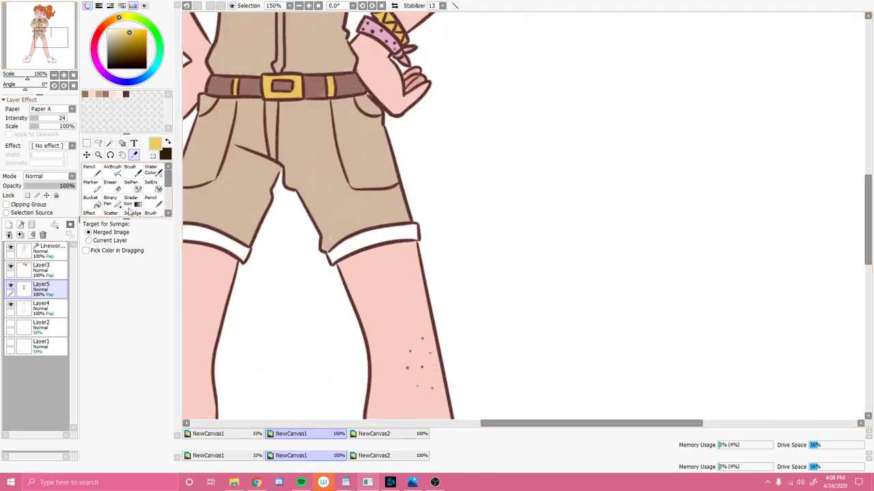
pyautogui.click(131, 171)
pyautogui.moveTo(414, 237)
pyautogui.mouseDown()
pyautogui.moveTo(352, 237)
pyautogui.moveTo(329, 256)
pyautogui.moveTo(334, 264)
pyautogui.moveTo(354, 246)
pyautogui.moveTo(372, 239)
pyautogui.moveTo(338, 256)
pyautogui.moveTo(405, 235)
pyautogui.mouseUp()
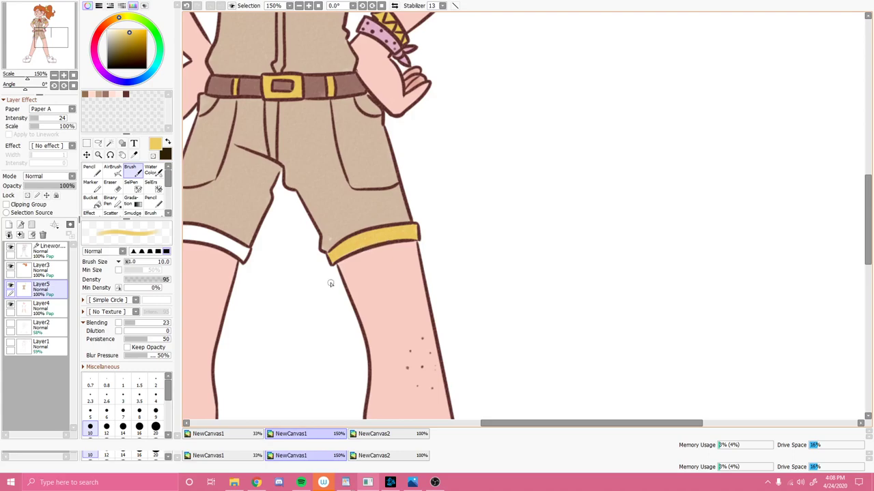
pyautogui.moveTo(293, 294); pyautogui.dragTo(448, 248)
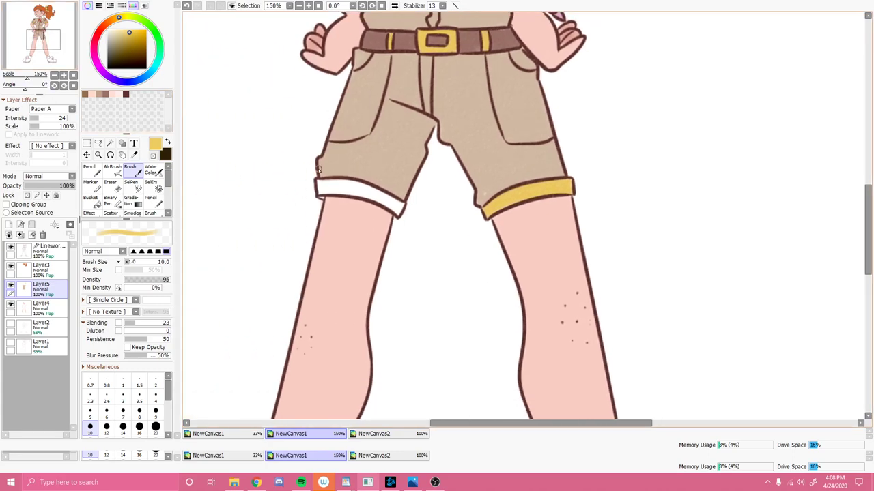
pyautogui.moveTo(320, 192)
pyautogui.mouseDown()
pyautogui.moveTo(327, 182)
pyautogui.moveTo(399, 210)
pyautogui.mouseUp()
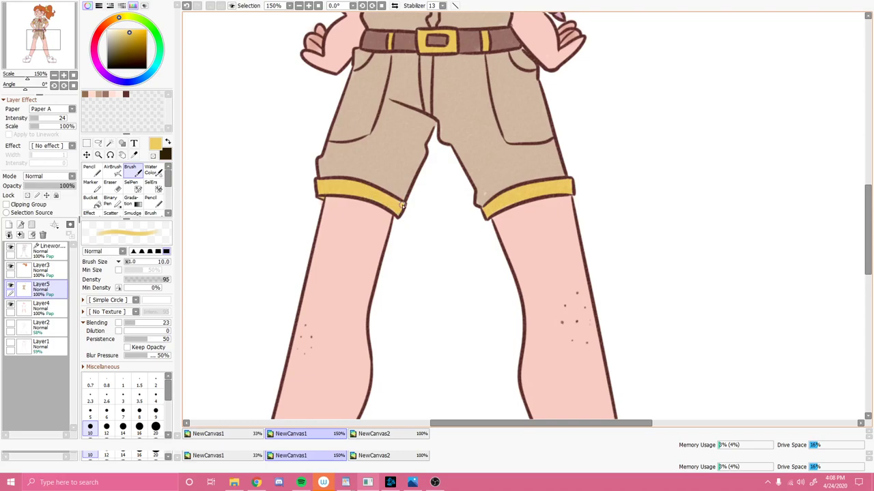
# Draw a zigzag line across the plain left-hand sock on the Linework layer with the Pen in the saved dark brown.
pyautogui.moveTo(59, 45); pyautogui.dragTo(56, 63)
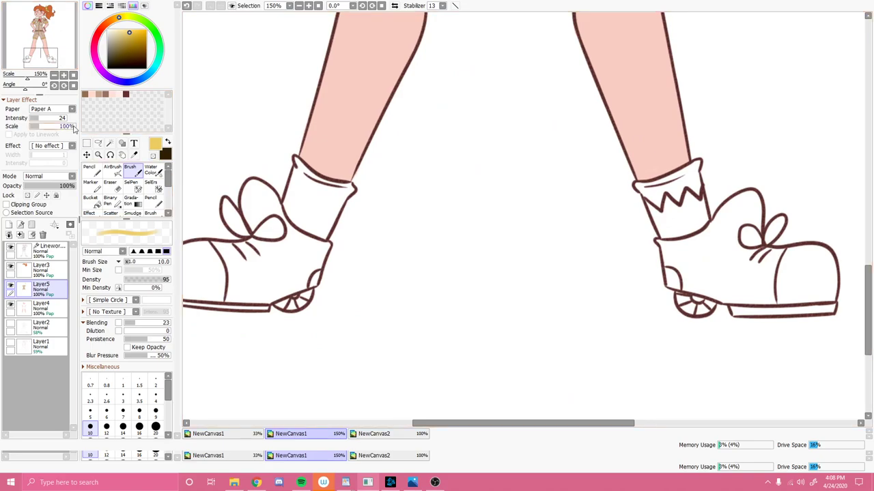
pyautogui.click(49, 250)
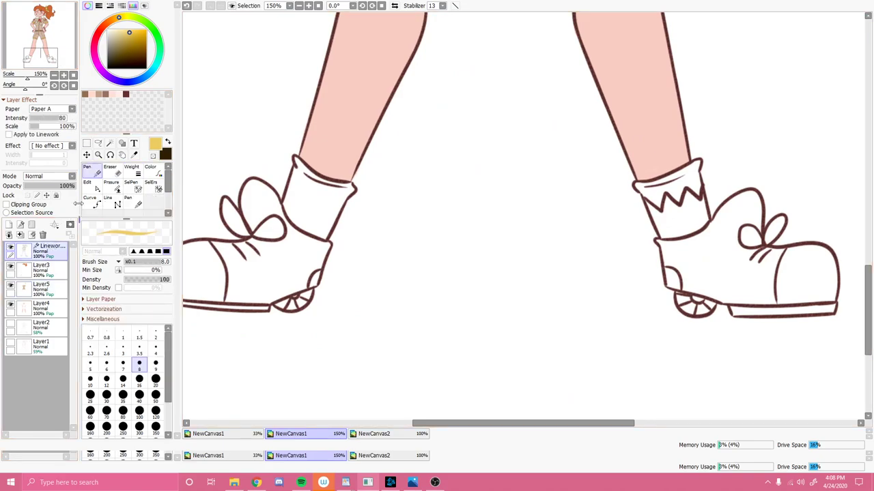
pyautogui.click(126, 94)
pyautogui.moveTo(292, 186)
pyautogui.mouseDown()
pyautogui.moveTo(310, 198)
pyautogui.moveTo(333, 192)
pyautogui.mouseUp()
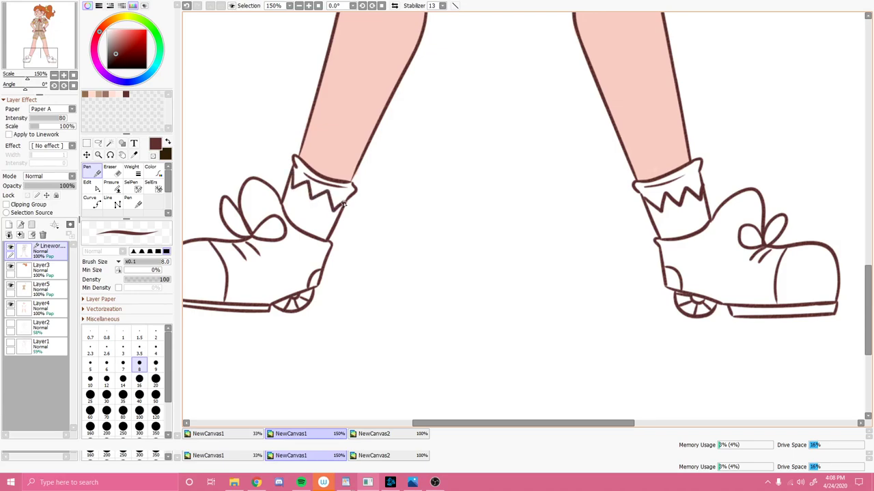
# On Layer5, sample the belt buckle's yellow, brush along the edges of the left-hand sock and fill its inside with the Bucket.
pyautogui.click(53, 288)
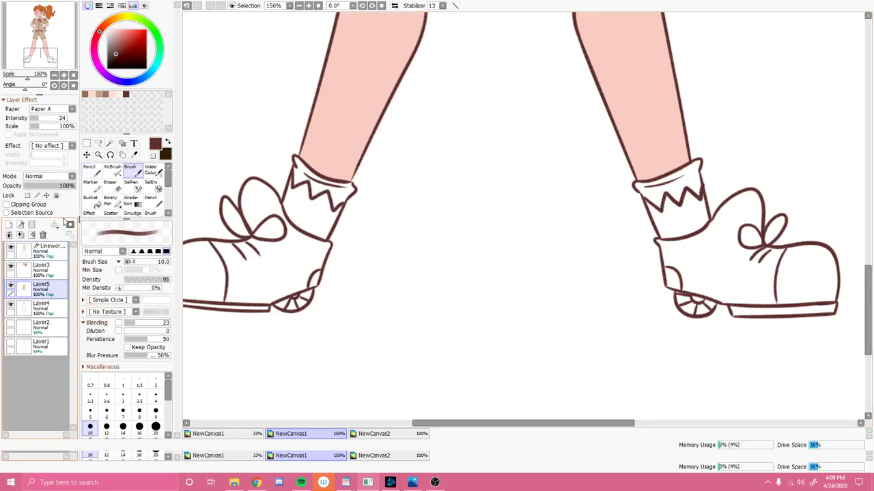
pyautogui.click(135, 156)
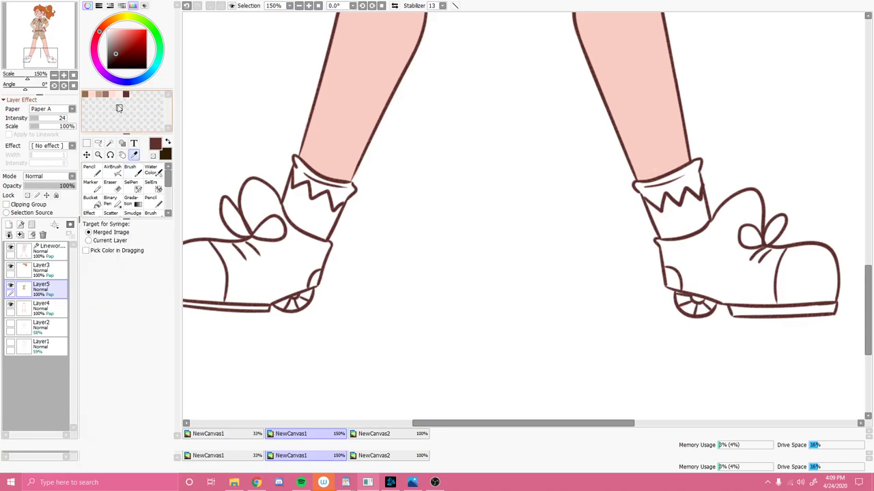
pyautogui.scroll(10, 419, 125)
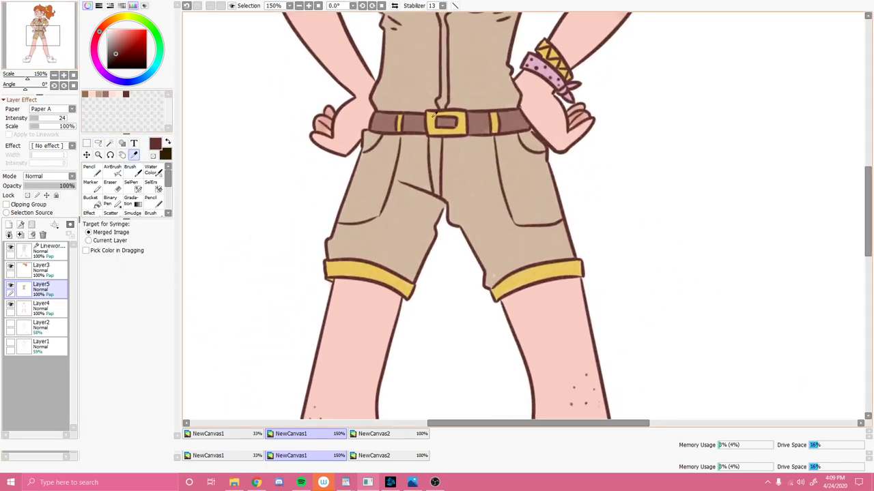
pyautogui.click(434, 116)
pyautogui.moveTo(41, 38); pyautogui.dragTo(37, 59)
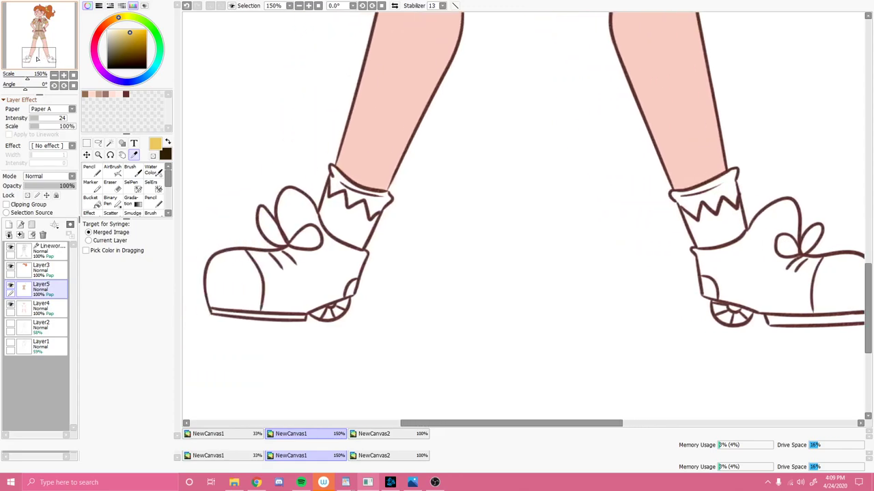
pyautogui.click(136, 175)
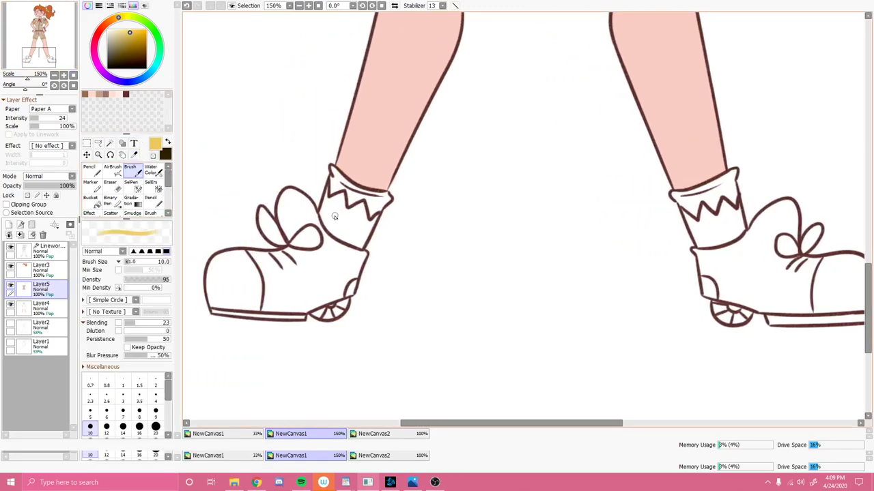
pyautogui.moveTo(320, 213)
pyautogui.mouseDown()
pyautogui.moveTo(362, 247)
pyautogui.moveTo(371, 223)
pyautogui.mouseUp()
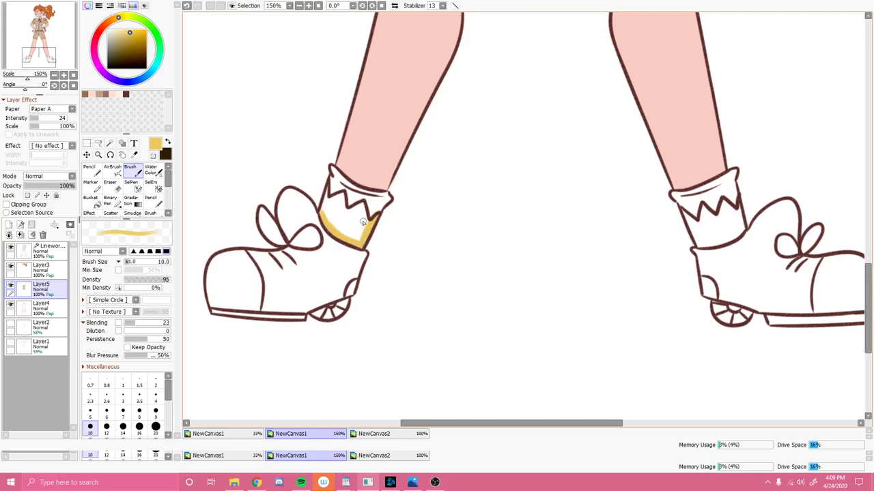
pyautogui.moveTo(332, 169); pyautogui.dragTo(323, 211)
pyautogui.moveTo(331, 176)
pyautogui.mouseDown()
pyautogui.moveTo(378, 196)
pyautogui.moveTo(385, 205)
pyautogui.moveTo(374, 216)
pyautogui.mouseUp()
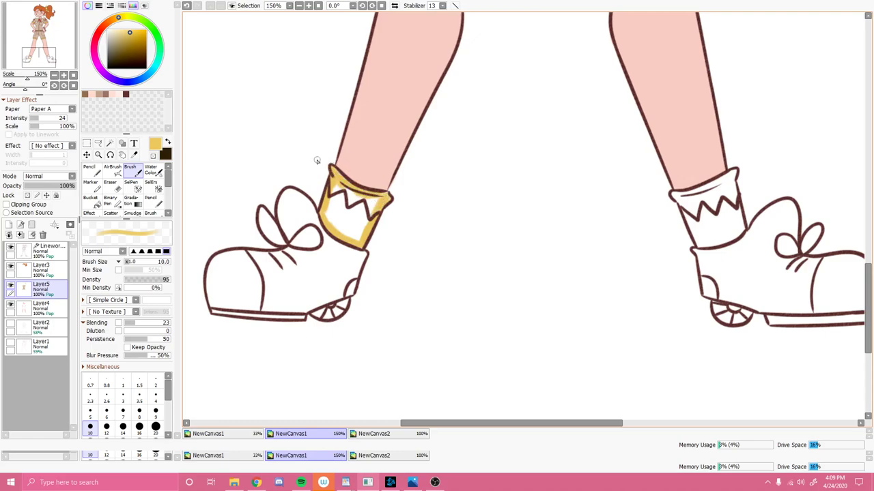
pyautogui.click(90, 199)
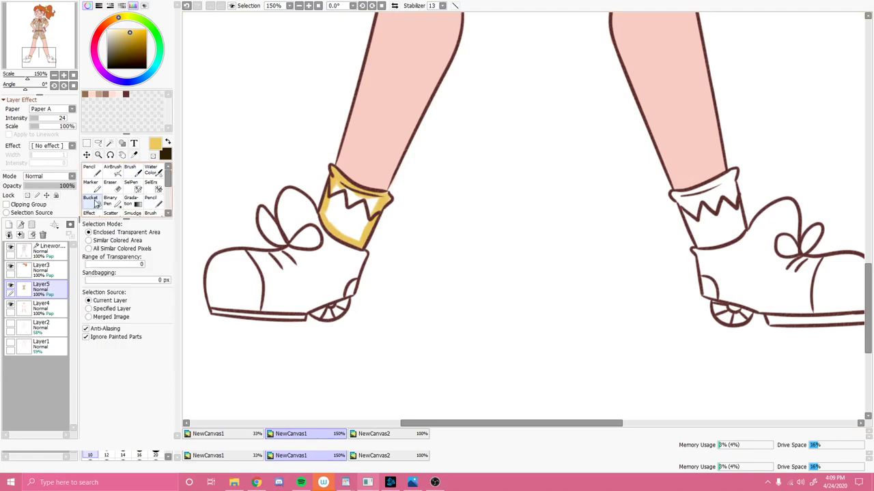
pyautogui.click(343, 213)
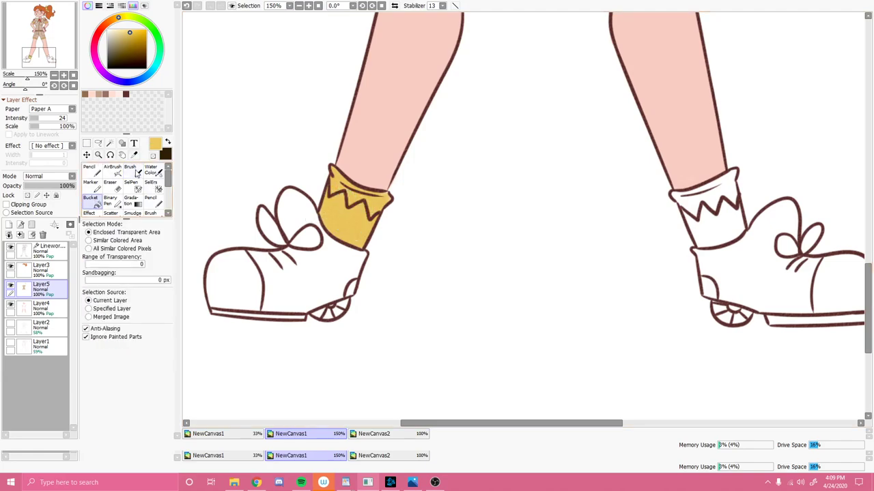
# Brush yellow along the edges of the right-hand sock and fill the enclosed area with the Bucket.
pyautogui.click(136, 173)
pyautogui.moveTo(38, 60); pyautogui.dragTo(54, 59)
pyautogui.moveTo(337, 216)
pyautogui.mouseDown()
pyautogui.moveTo(402, 189)
pyautogui.moveTo(374, 204)
pyautogui.moveTo(402, 237)
pyautogui.moveTo(398, 210)
pyautogui.moveTo(397, 253)
pyautogui.mouseUp()
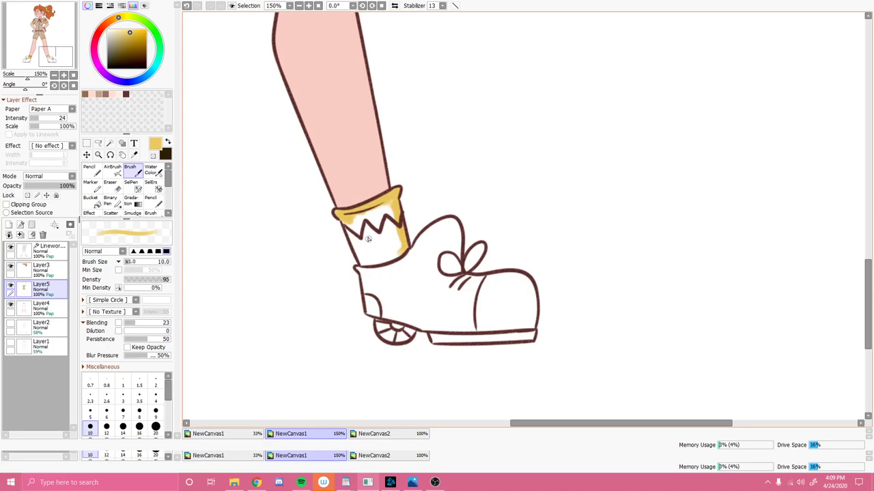
pyautogui.moveTo(346, 222)
pyautogui.mouseDown()
pyautogui.moveTo(361, 263)
pyautogui.moveTo(354, 252)
pyautogui.moveTo(365, 264)
pyautogui.moveTo(395, 257)
pyautogui.mouseUp()
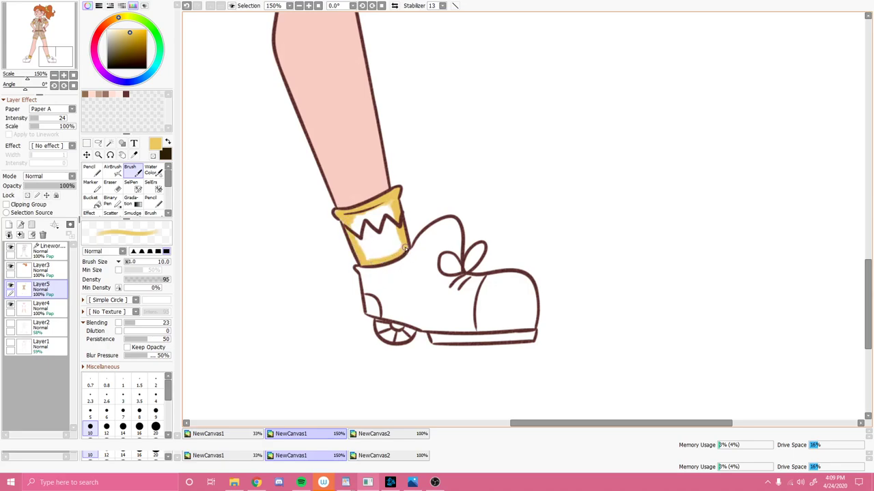
pyautogui.click(91, 202)
pyautogui.click(374, 242)
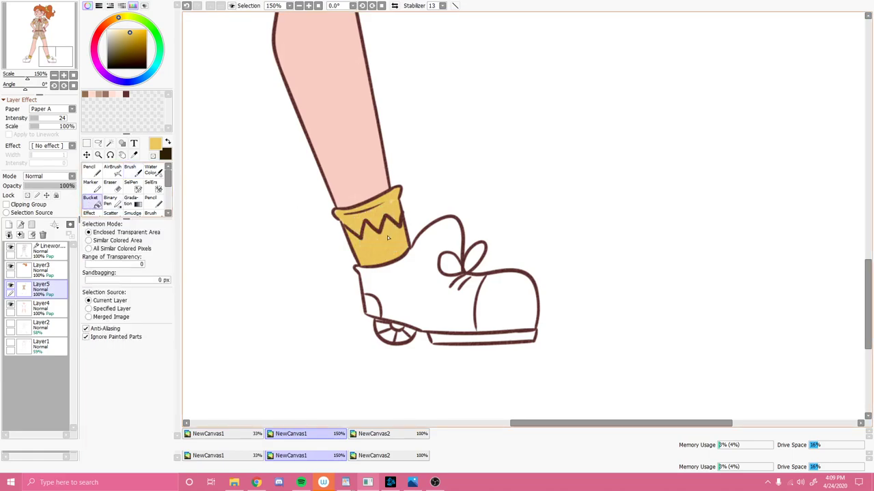
# Brush the saved reddish-brown swatch along the inner edges of the right-hand boot and fill its body with the Bucket.
pyautogui.click(136, 174)
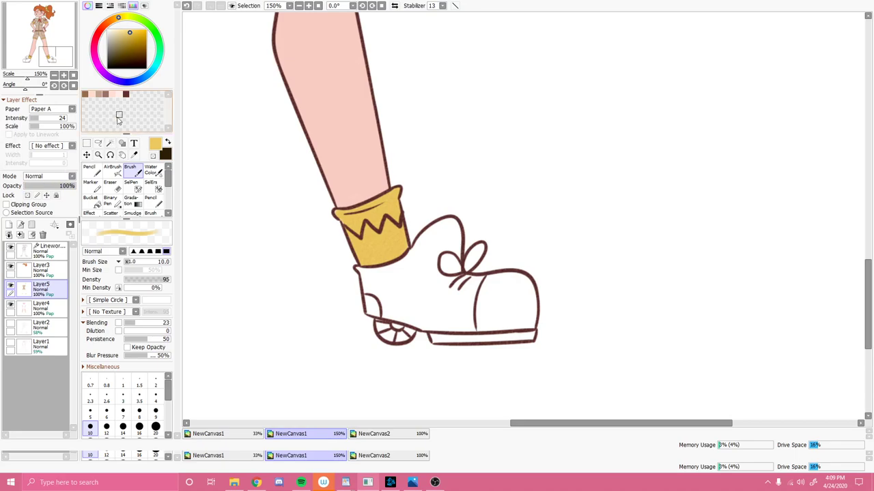
pyautogui.click(109, 95)
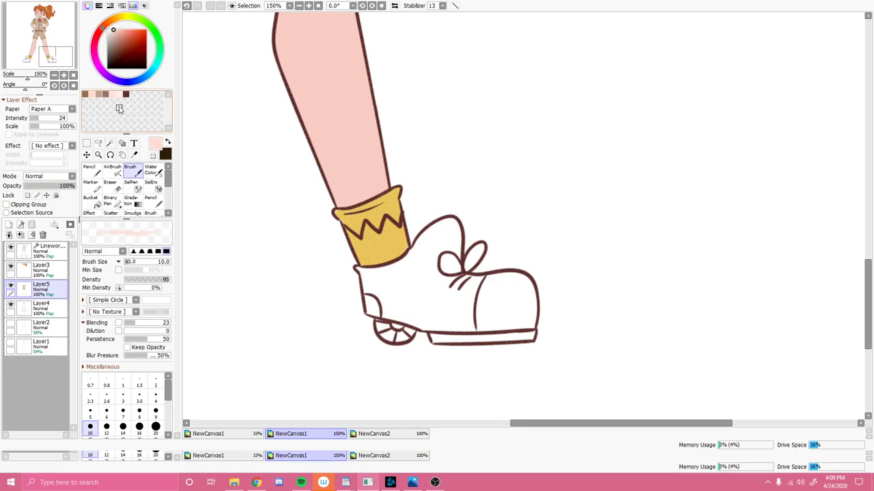
pyautogui.click(106, 94)
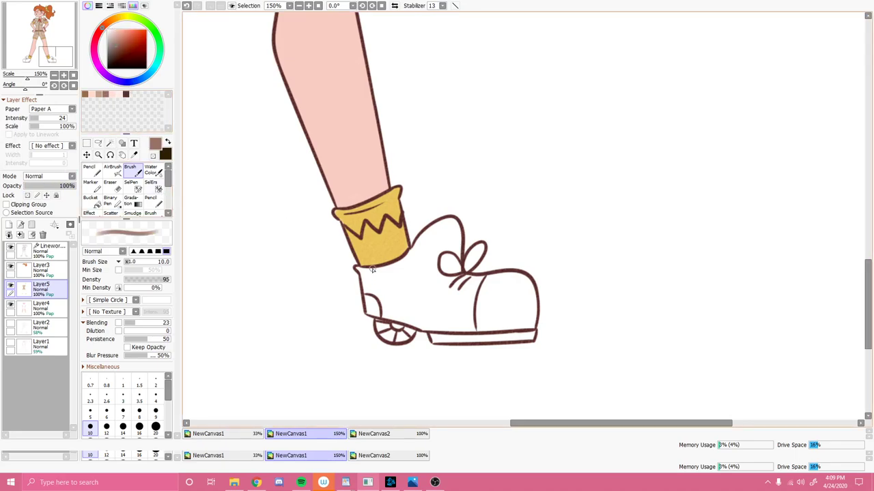
pyautogui.moveTo(363, 273)
pyautogui.mouseDown()
pyautogui.moveTo(368, 309)
pyautogui.moveTo(382, 319)
pyautogui.moveTo(372, 316)
pyautogui.moveTo(435, 335)
pyautogui.moveTo(478, 334)
pyautogui.mouseUp()
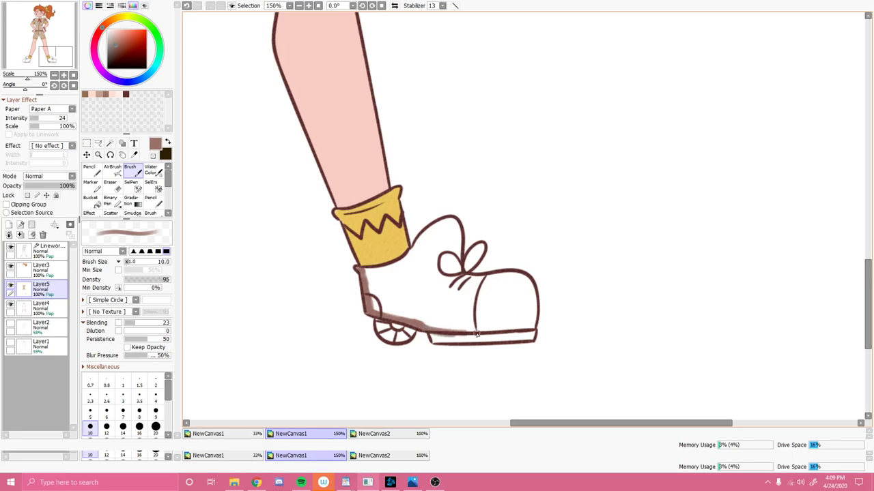
pyautogui.moveTo(425, 324); pyautogui.dragTo(533, 327)
pyautogui.moveTo(528, 278); pyautogui.dragTo(536, 311)
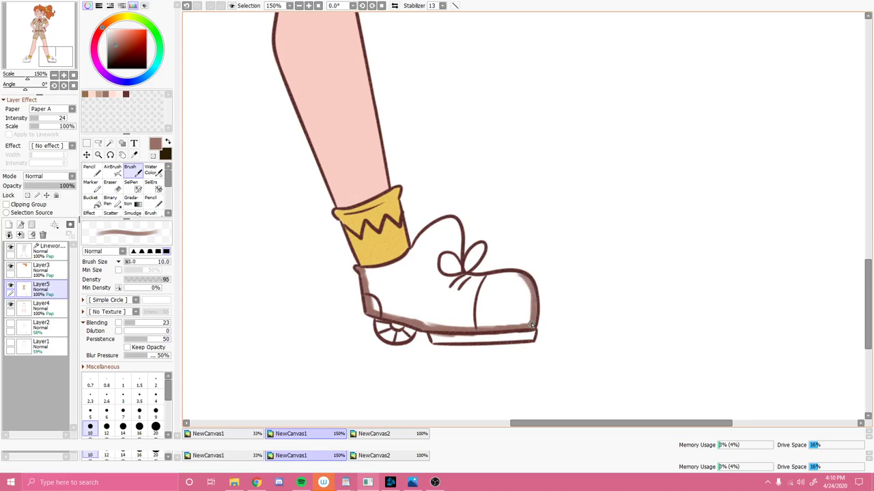
pyautogui.moveTo(468, 280)
pyautogui.mouseDown()
pyautogui.moveTo(518, 275)
pyautogui.moveTo(524, 281)
pyautogui.moveTo(499, 279)
pyautogui.moveTo(528, 288)
pyautogui.mouseUp()
pyautogui.moveTo(413, 250)
pyautogui.mouseDown()
pyautogui.moveTo(451, 226)
pyautogui.moveTo(460, 273)
pyautogui.moveTo(458, 228)
pyautogui.mouseUp()
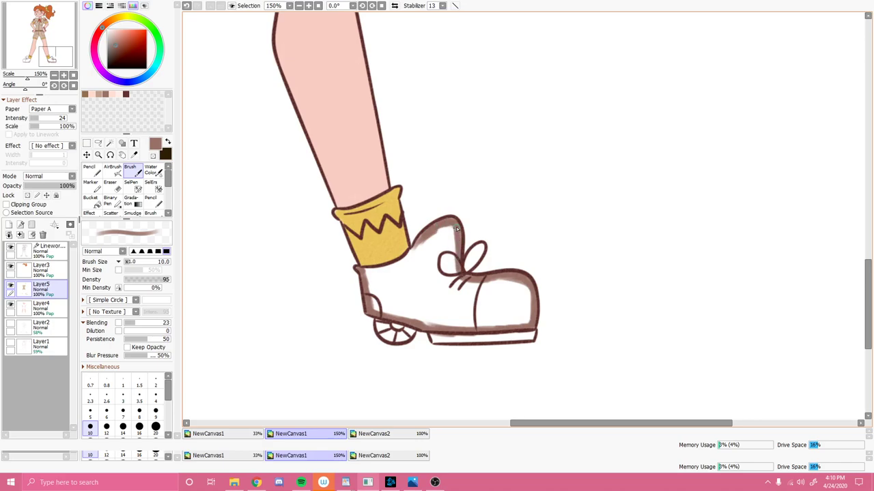
pyautogui.moveTo(433, 225)
pyautogui.mouseDown()
pyautogui.moveTo(411, 259)
pyautogui.moveTo(385, 269)
pyautogui.moveTo(414, 249)
pyautogui.moveTo(371, 270)
pyautogui.mouseUp()
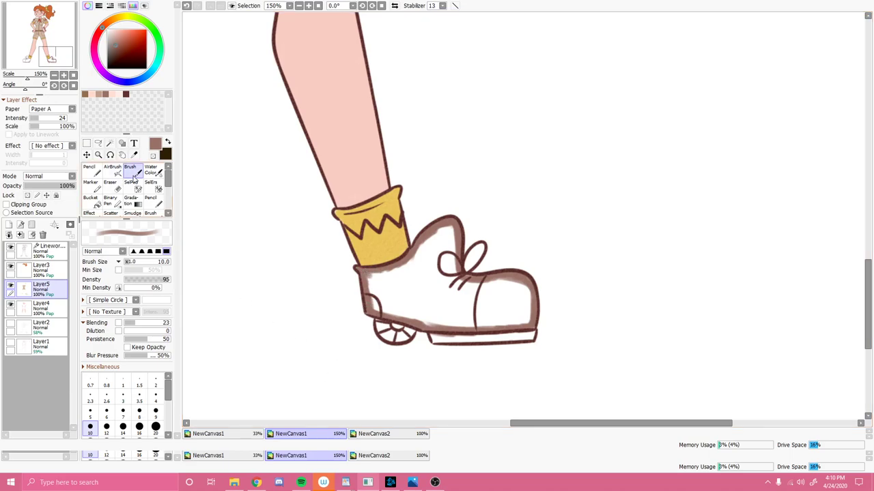
pyautogui.click(91, 201)
pyautogui.click(419, 296)
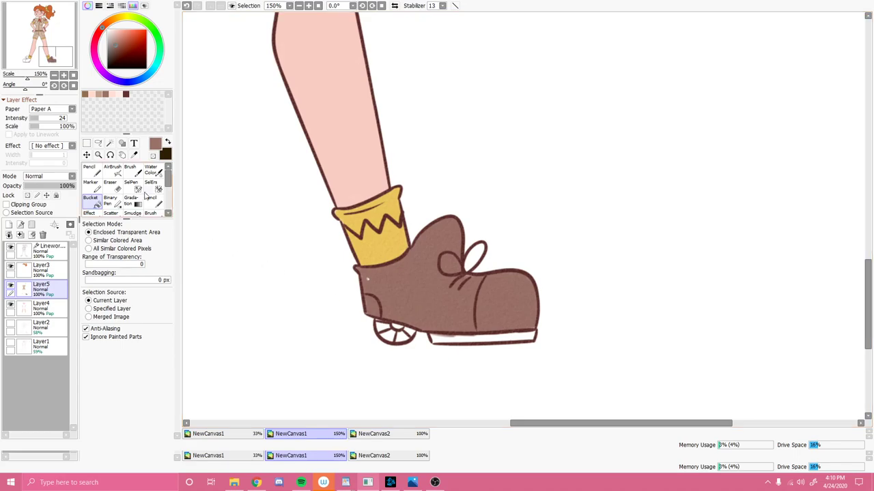
# Paint the sole of the right-hand boot in the same reddish-brown with the Brush.
pyautogui.click(128, 172)
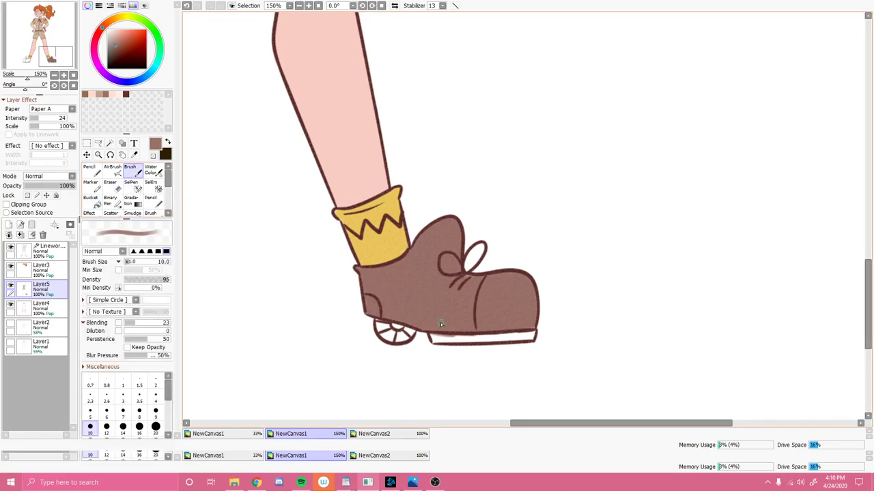
pyautogui.moveTo(438, 342)
pyautogui.mouseDown()
pyautogui.moveTo(516, 349)
pyautogui.moveTo(460, 340)
pyautogui.moveTo(531, 333)
pyautogui.mouseUp()
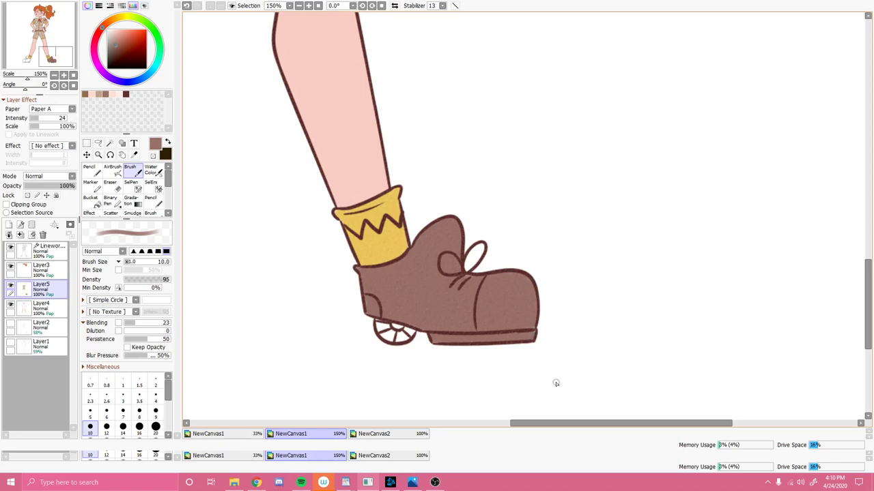
pyautogui.moveTo(56, 56); pyautogui.dragTo(37, 65)
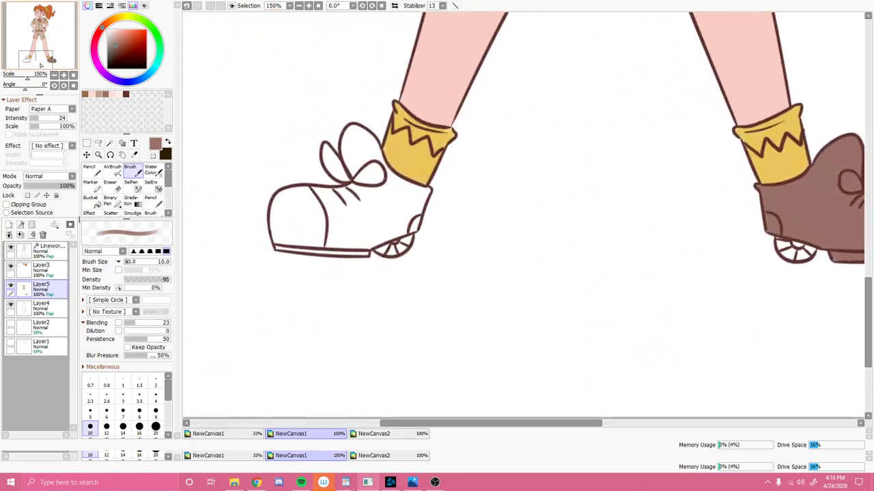
# Brush reddish-brown over the left-hand boot's tongue, sole and inner edges, and fill its body with the Bucket.
pyautogui.moveTo(354, 131)
pyautogui.mouseDown()
pyautogui.moveTo(380, 157)
pyautogui.moveTo(373, 140)
pyautogui.moveTo(350, 127)
pyautogui.moveTo(343, 159)
pyautogui.moveTo(354, 176)
pyautogui.moveTo(355, 147)
pyautogui.moveTo(366, 179)
pyautogui.moveTo(358, 135)
pyautogui.moveTo(380, 180)
pyautogui.moveTo(364, 145)
pyautogui.moveTo(404, 188)
pyautogui.moveTo(430, 192)
pyautogui.mouseUp()
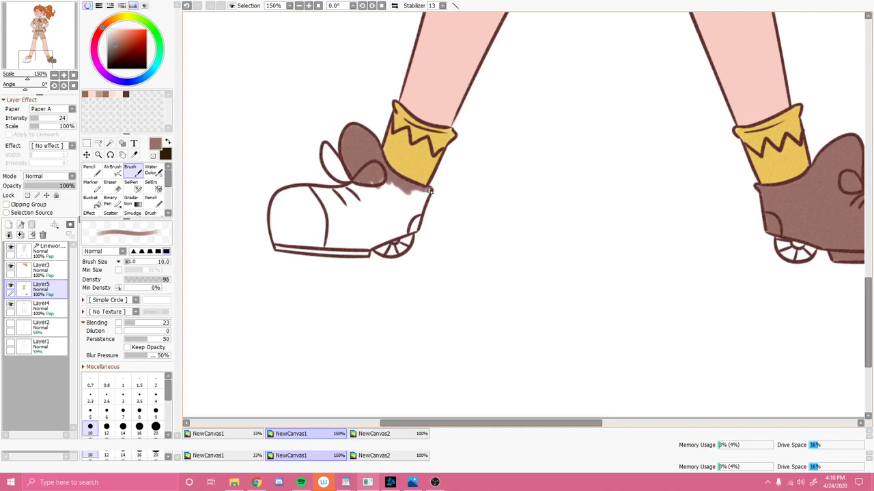
pyautogui.moveTo(343, 133); pyautogui.dragTo(345, 144)
pyautogui.moveTo(353, 190)
pyautogui.mouseDown()
pyautogui.moveTo(348, 191)
pyautogui.moveTo(286, 193)
pyautogui.moveTo(273, 242)
pyautogui.mouseUp()
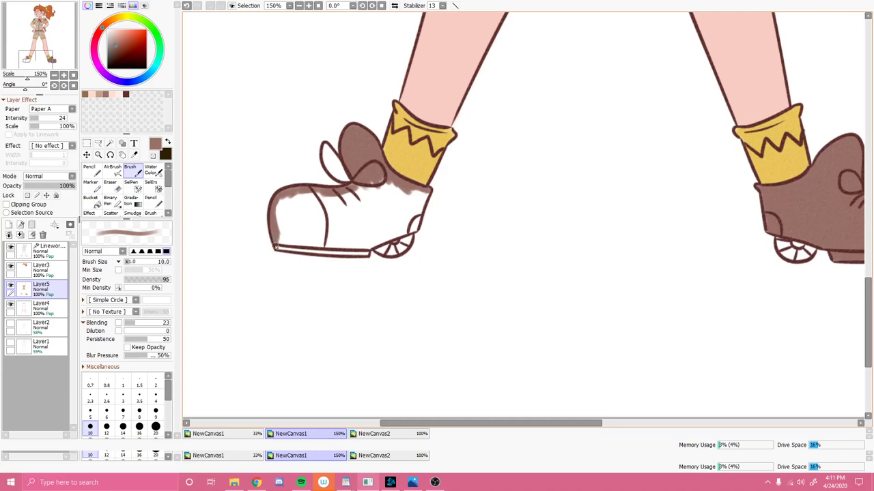
pyautogui.moveTo(280, 247); pyautogui.dragTo(359, 256)
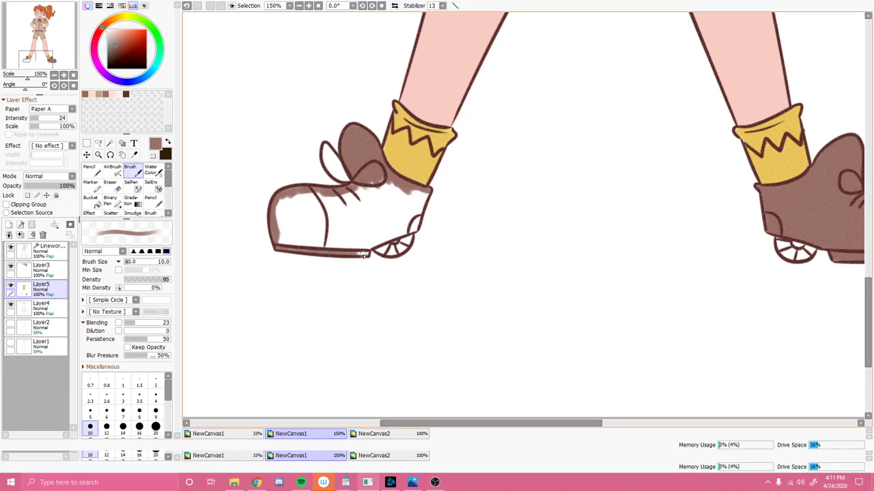
pyautogui.moveTo(284, 235)
pyautogui.mouseDown()
pyautogui.moveTo(306, 247)
pyautogui.moveTo(376, 249)
pyautogui.moveTo(363, 253)
pyautogui.mouseUp()
pyautogui.moveTo(429, 202)
pyautogui.mouseDown()
pyautogui.moveTo(417, 229)
pyautogui.moveTo(373, 244)
pyautogui.moveTo(380, 239)
pyautogui.moveTo(362, 251)
pyautogui.moveTo(394, 247)
pyautogui.moveTo(364, 256)
pyautogui.moveTo(407, 228)
pyautogui.mouseUp()
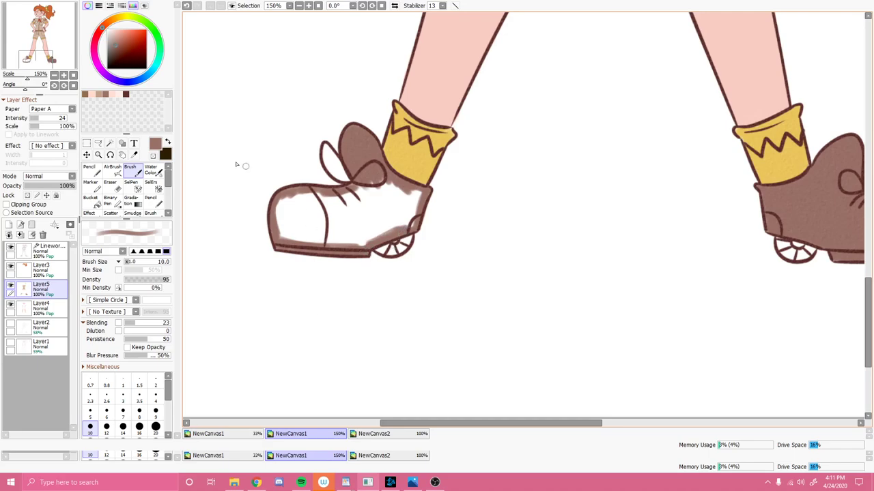
pyautogui.click(91, 200)
pyautogui.click(344, 228)
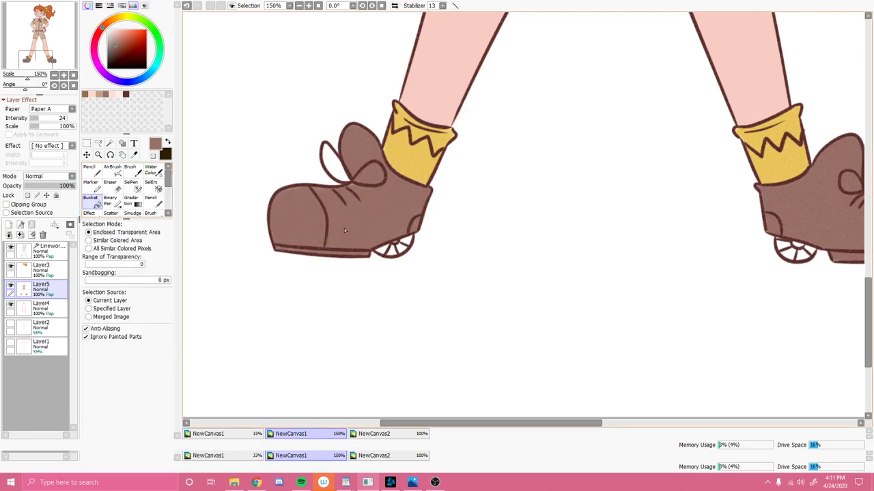
pyautogui.click(130, 169)
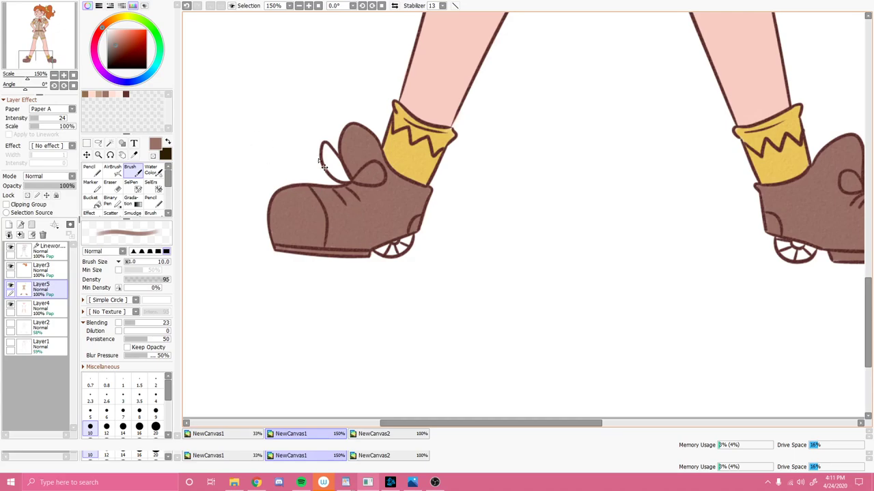
# Sample the neckerchief's red and paint the wheel under the left-hand boot's heel with the Brush.
pyautogui.scroll(-2, 320, 164)
pyautogui.moveTo(60, 50); pyautogui.dragTo(71, 18)
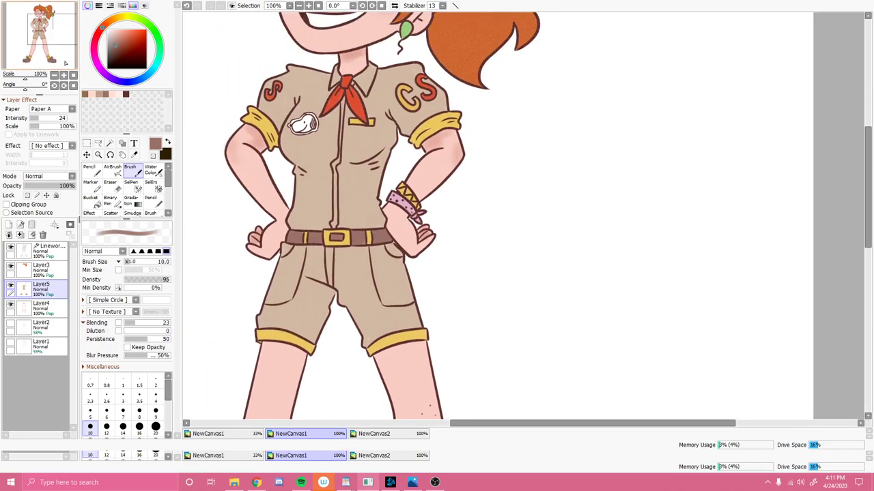
pyautogui.click(135, 155)
pyautogui.moveTo(50, 33); pyautogui.dragTo(34, 65)
pyautogui.scroll(2, 43, 71)
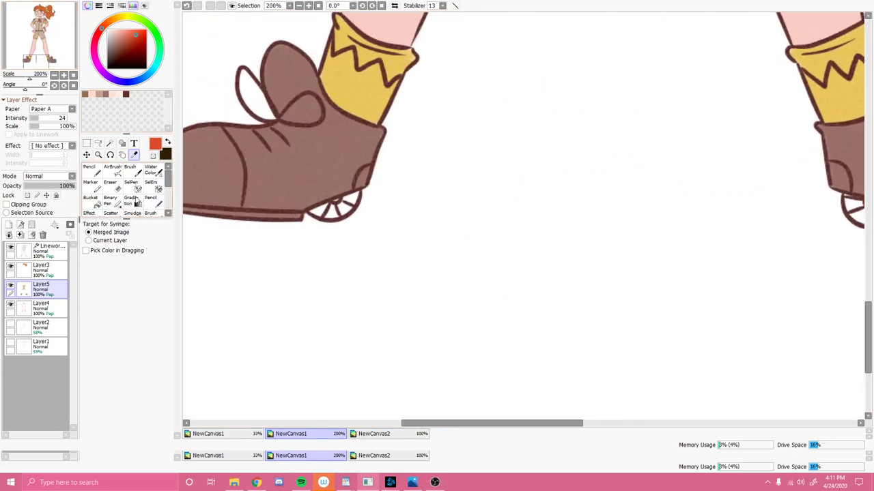
pyautogui.click(130, 171)
pyautogui.moveTo(318, 213)
pyautogui.mouseDown()
pyautogui.moveTo(355, 197)
pyautogui.moveTo(348, 207)
pyautogui.mouseUp()
# Paint the wheel under the right-hand boot's heel in the same red.
pyautogui.moveTo(38, 63); pyautogui.dragTo(53, 64)
pyautogui.moveTo(485, 223)
pyautogui.mouseDown()
pyautogui.moveTo(468, 210)
pyautogui.moveTo(520, 223)
pyautogui.moveTo(506, 234)
pyautogui.moveTo(478, 232)
pyautogui.moveTo(477, 224)
pyautogui.moveTo(494, 232)
pyautogui.moveTo(505, 222)
pyautogui.moveTo(500, 233)
pyautogui.mouseUp()
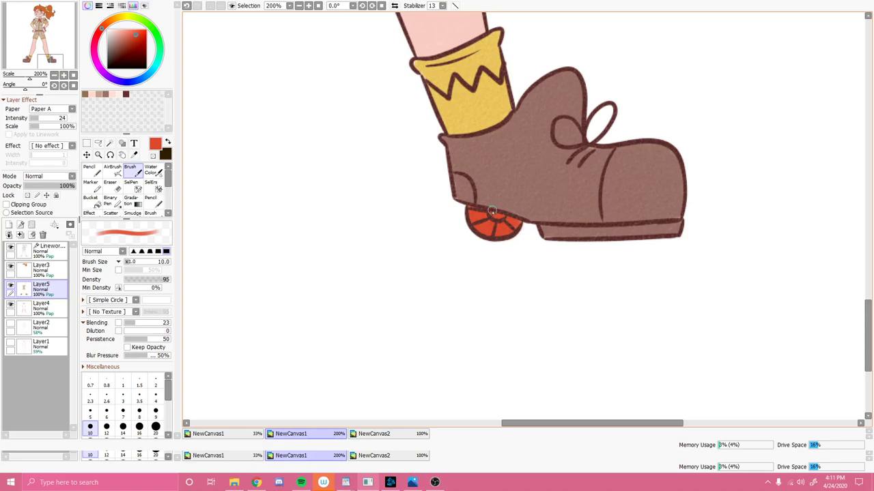
pyautogui.scroll(-2, 511, 252)
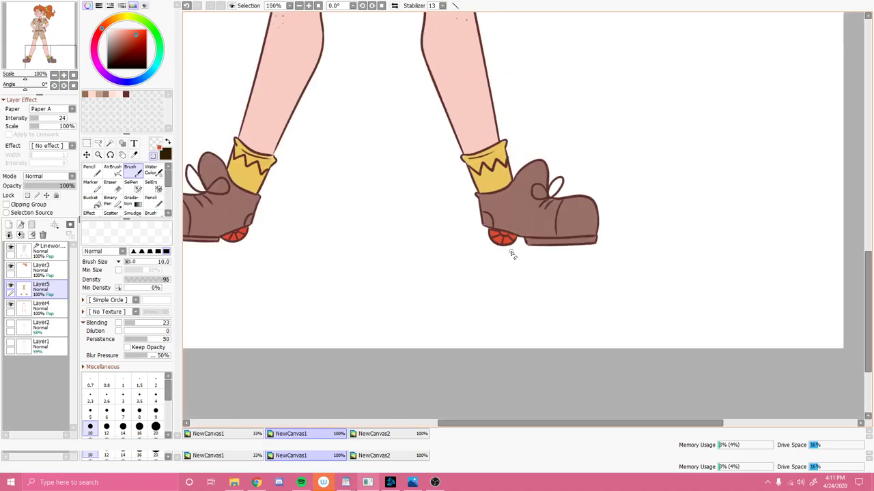
pyautogui.scroll(-1, 512, 255)
pyautogui.moveTo(56, 53); pyautogui.dragTo(58, 29)
pyautogui.scroll(-1, 65, 30)
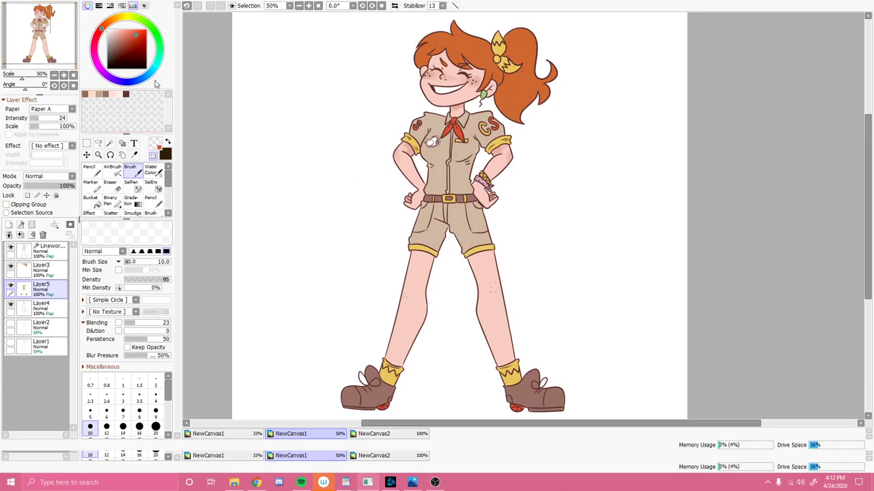
# Sample the uniform's tan, choose a darker shade of it and shade the shirt's side and folds with the Brush at size 20.
pyautogui.click(153, 156)
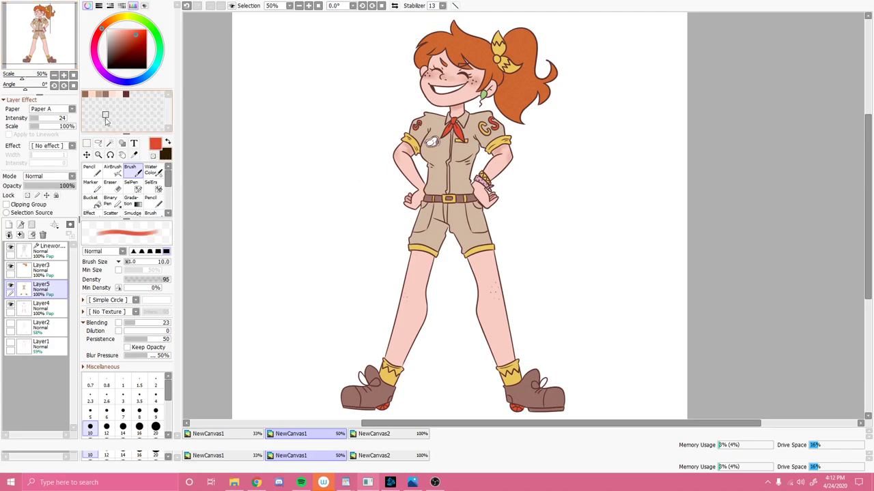
pyautogui.click(134, 155)
pyautogui.click(441, 175)
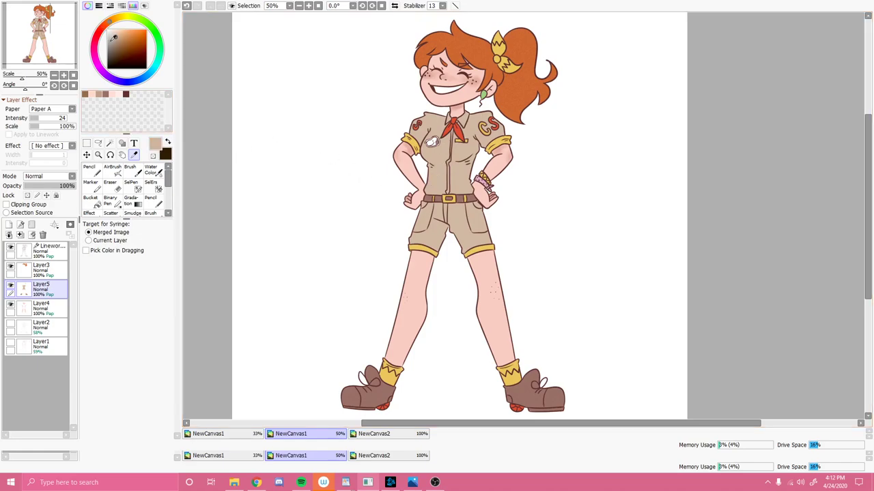
pyautogui.moveTo(117, 37); pyautogui.dragTo(119, 40)
pyautogui.press('pageup')
pyautogui.hotkey('ctrl', '+')
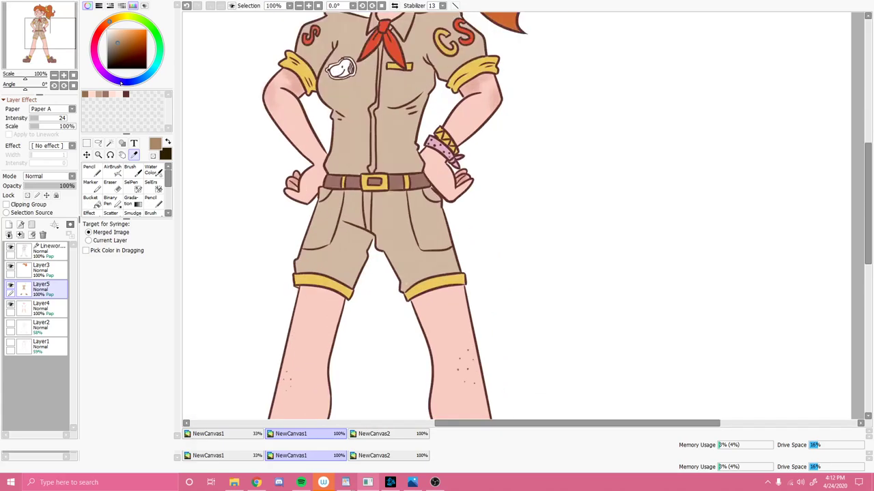
pyautogui.click(53, 29)
pyautogui.moveTo(54, 28); pyautogui.dragTo(53, 29)
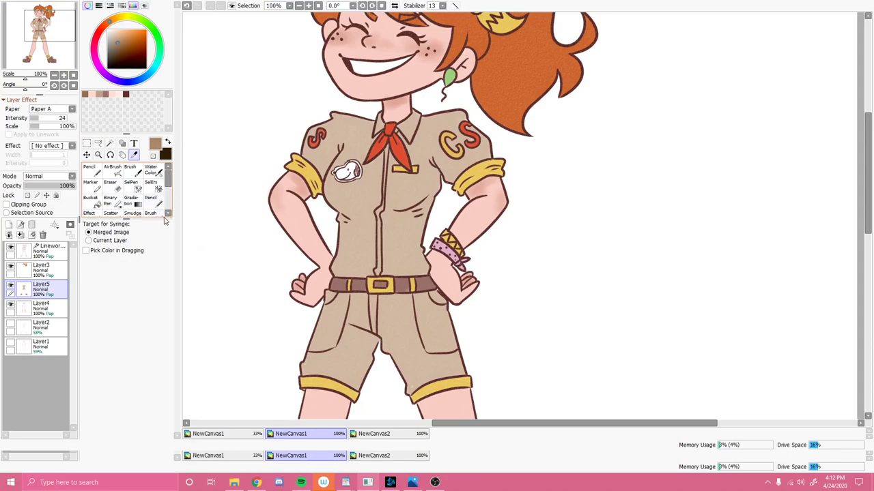
pyautogui.click(129, 171)
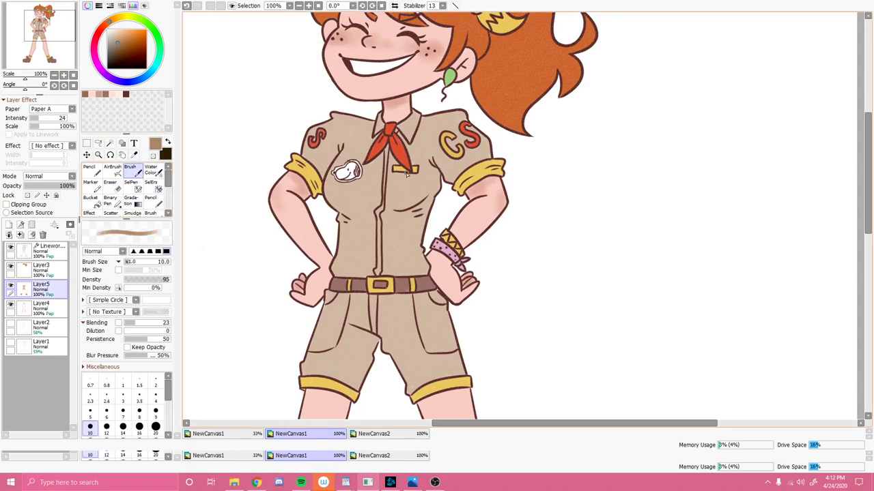
pyautogui.click(156, 429)
pyautogui.moveTo(425, 157)
pyautogui.mouseDown()
pyautogui.moveTo(439, 186)
pyautogui.moveTo(416, 212)
pyautogui.moveTo(425, 212)
pyautogui.moveTo(415, 236)
pyautogui.moveTo(423, 271)
pyautogui.mouseUp()
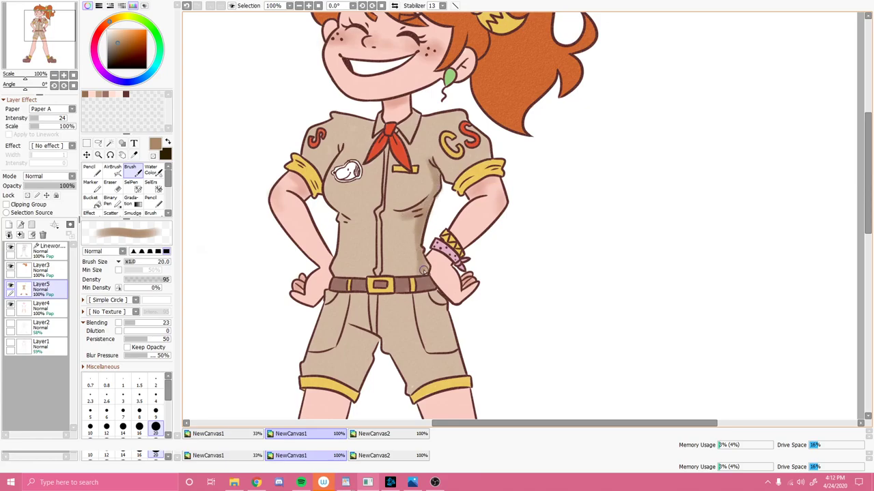
pyautogui.moveTo(333, 159)
pyautogui.mouseDown()
pyautogui.moveTo(327, 163)
pyautogui.moveTo(335, 171)
pyautogui.mouseUp()
# Shade the shorts' inner leg, sides and pockets in the darker tan, lowering the Brush density to 49.
pyautogui.moveTo(358, 326)
pyautogui.mouseDown()
pyautogui.moveTo(377, 342)
pyautogui.moveTo(370, 337)
pyautogui.moveTo(358, 379)
pyautogui.moveTo(367, 341)
pyautogui.moveTo(360, 368)
pyautogui.mouseUp()
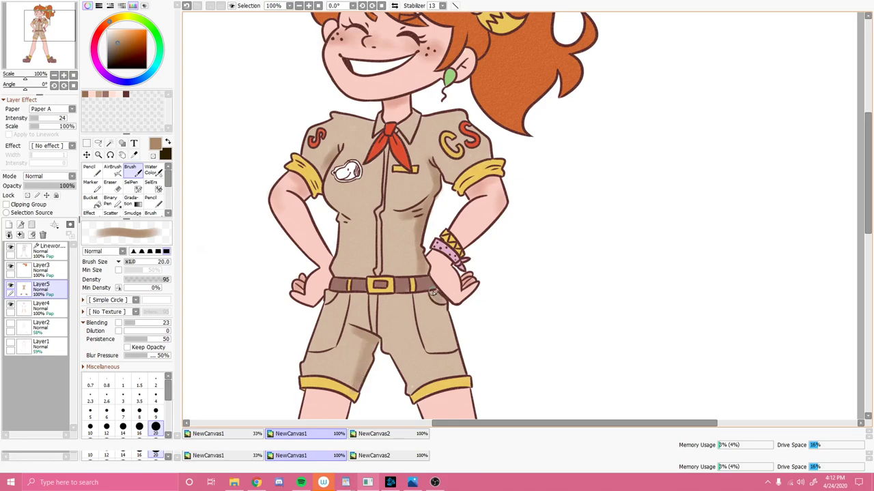
pyautogui.moveTo(437, 305)
pyautogui.mouseDown()
pyautogui.moveTo(444, 327)
pyautogui.moveTo(432, 352)
pyautogui.moveTo(446, 351)
pyautogui.moveTo(451, 330)
pyautogui.moveTo(461, 369)
pyautogui.mouseUp()
pyautogui.moveTo(317, 350)
pyautogui.mouseDown()
pyautogui.moveTo(338, 333)
pyautogui.moveTo(348, 297)
pyautogui.mouseUp()
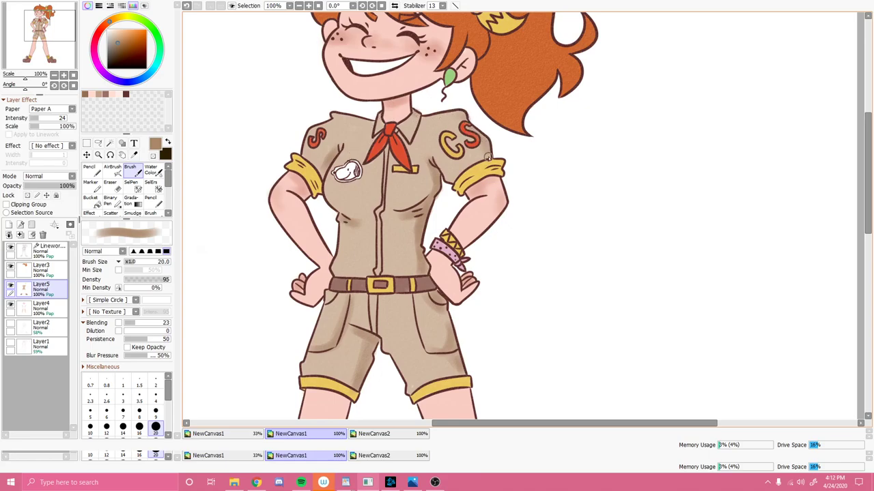
pyautogui.moveTo(162, 280); pyautogui.dragTo(142, 280)
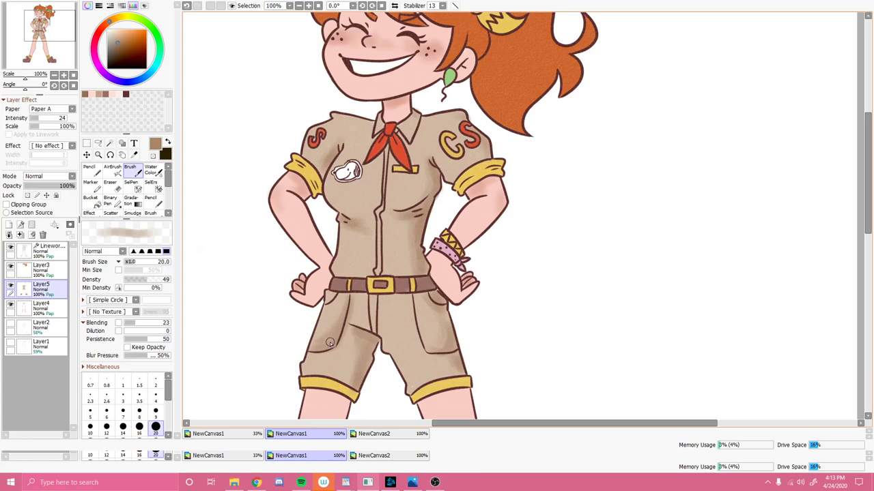
# Sample the hair's orange, darken it and brush shading along the fringe and the hair by the ear on Layer3.
pyautogui.moveTo(56, 30); pyautogui.dragTo(55, 23)
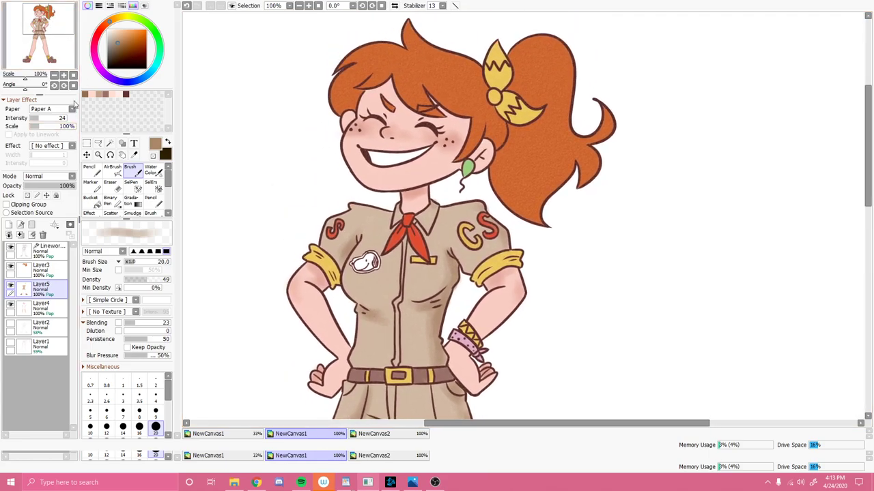
pyautogui.click(134, 155)
pyautogui.click(408, 65)
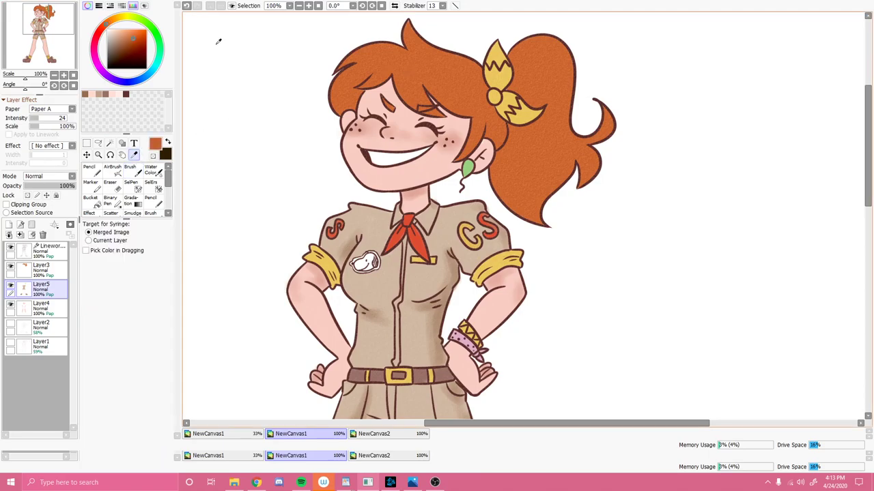
pyautogui.click(137, 175)
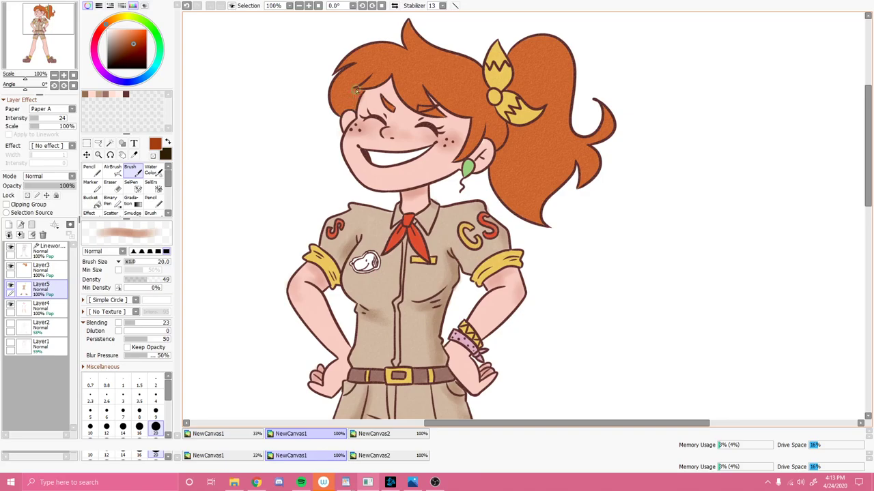
pyautogui.press('e')
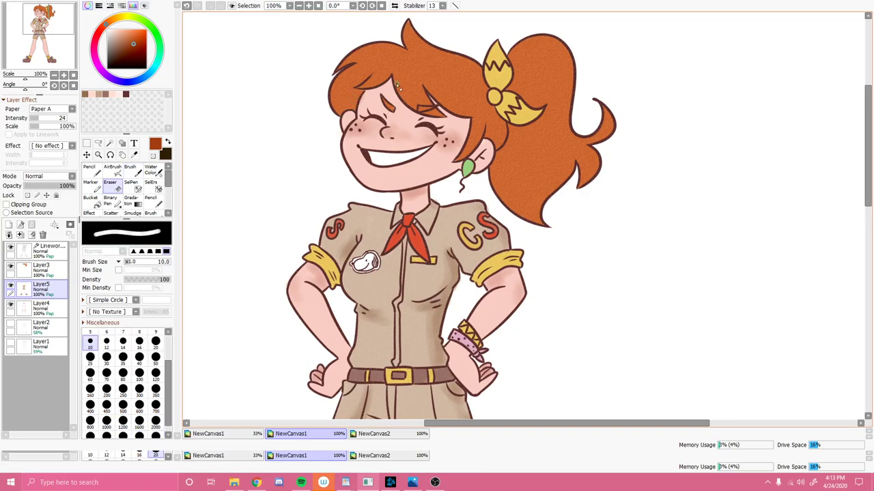
pyautogui.click(57, 270)
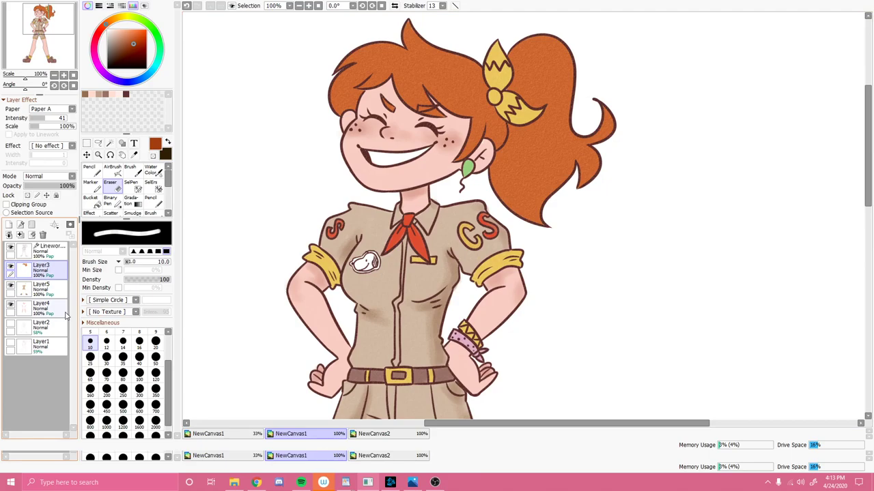
pyautogui.press('b')
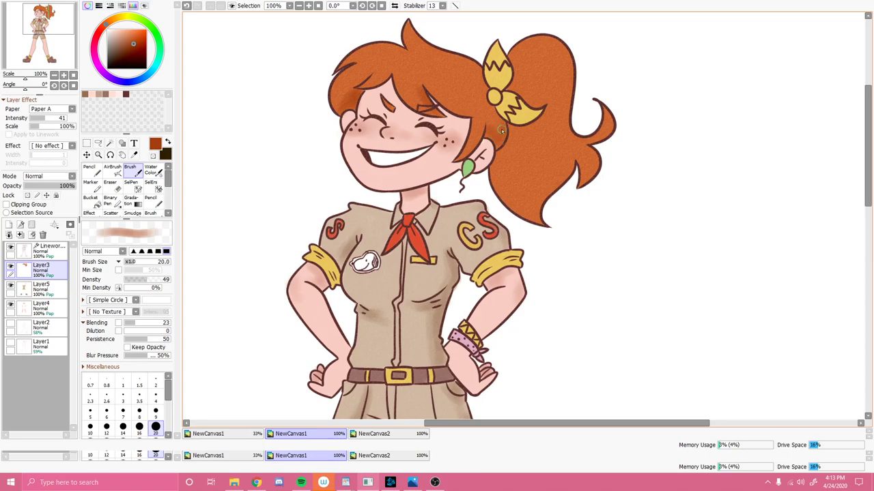
# Shade the ponytail's lower edge, curled tips and outer side, and the area behind the bow, in the darker orange.
pyautogui.moveTo(501, 157); pyautogui.dragTo(511, 189)
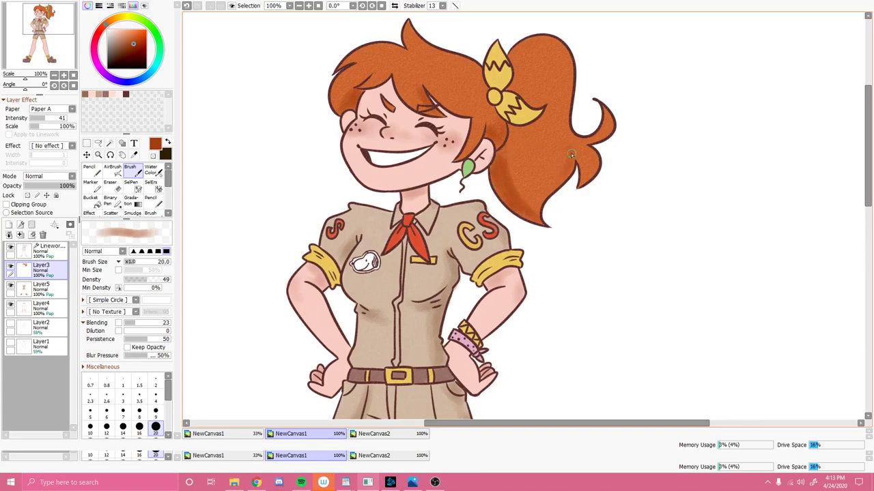
pyautogui.moveTo(571, 165); pyautogui.dragTo(541, 203)
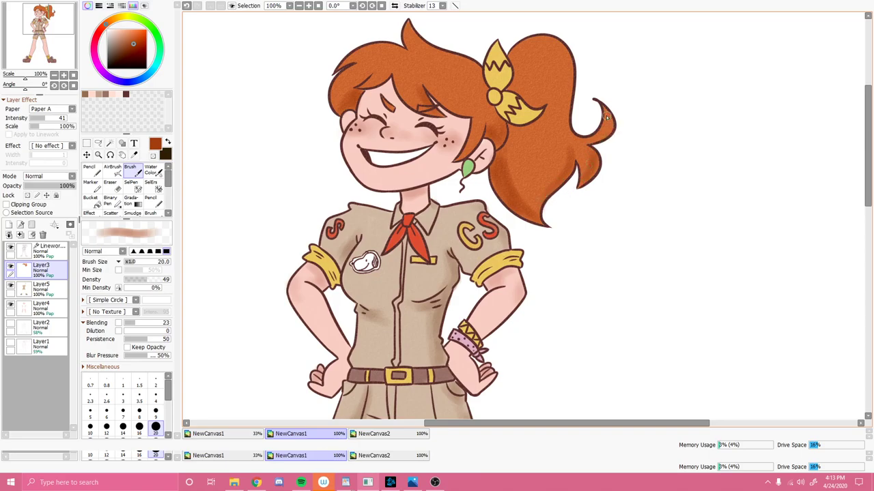
pyautogui.moveTo(599, 138); pyautogui.dragTo(611, 121)
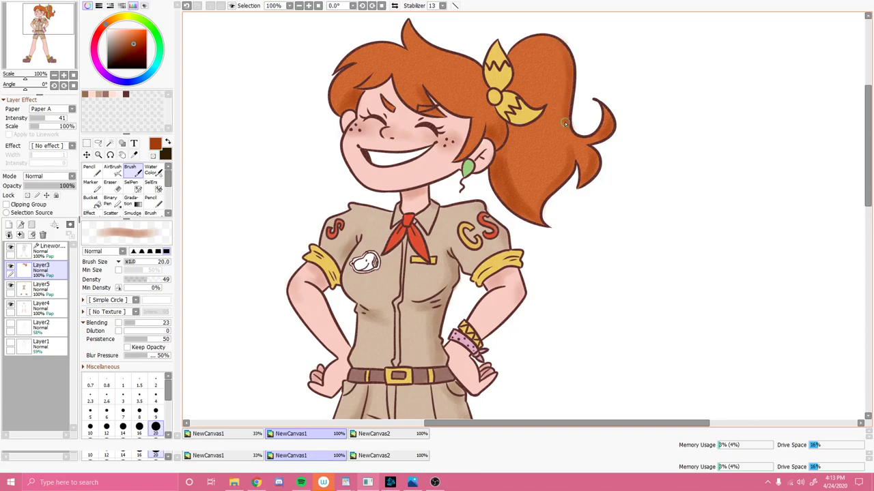
pyautogui.press('e')
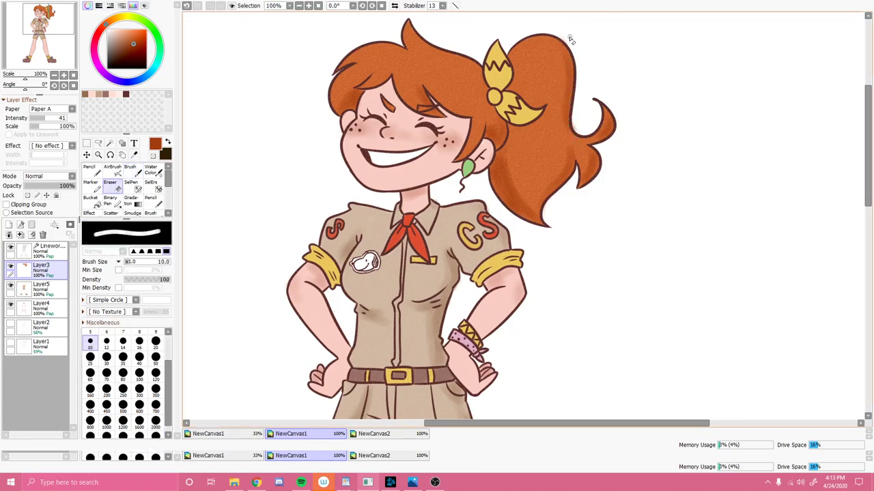
pyautogui.press('b')
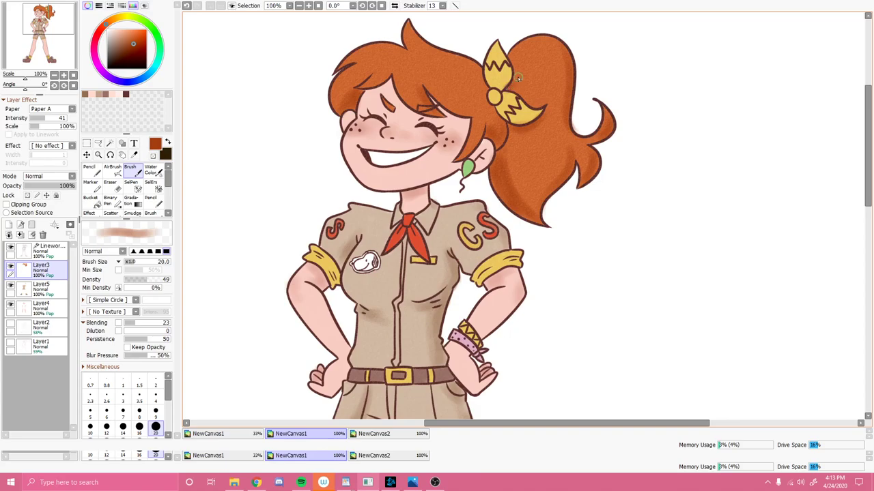
pyautogui.press('e')
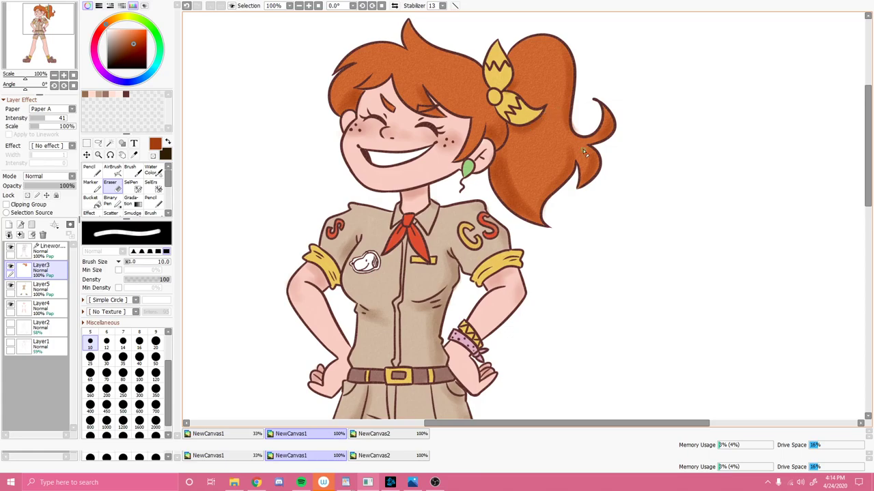
# Shade the top of the head beneath the upright hair tuft and erase the stray paint outside the outline beside it.
pyautogui.press('b')
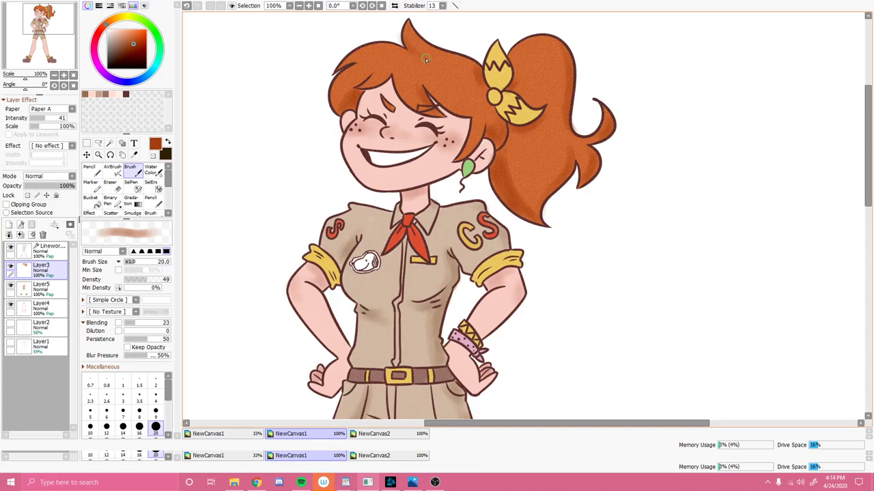
pyautogui.press('e')
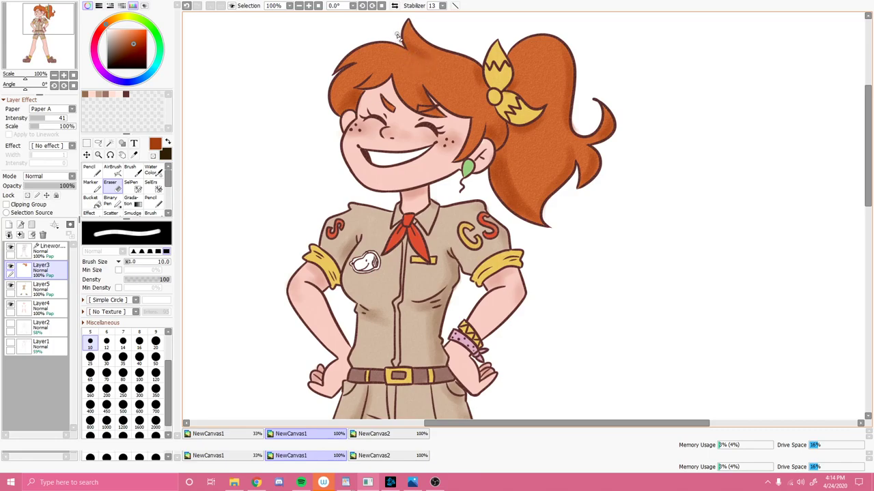
pyautogui.hotkey('ctrl', 'z')
pyautogui.moveTo(398, 38); pyautogui.dragTo(400, 36)
pyautogui.scroll(-2, 464, 120)
pyautogui.press('b')
pyautogui.moveTo(38, 36); pyautogui.dragTo(38, 44)
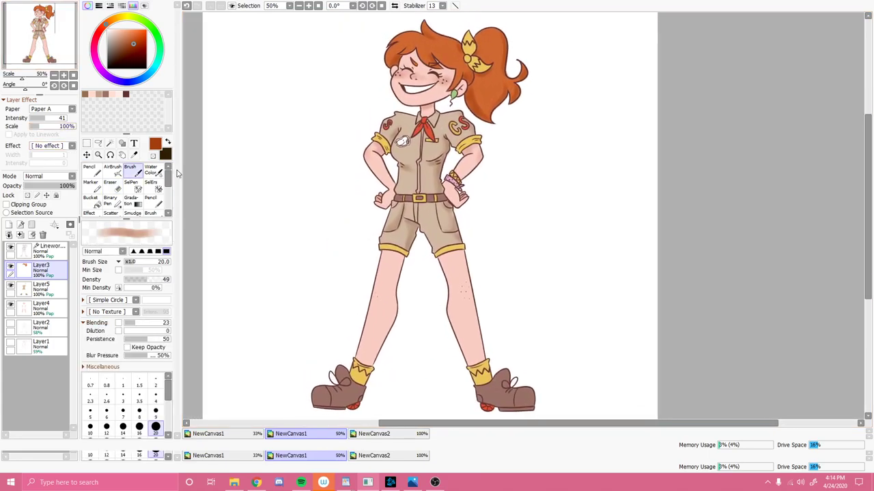
pyautogui.click(122, 34)
pyautogui.moveTo(123, 34); pyautogui.dragTo(116, 32)
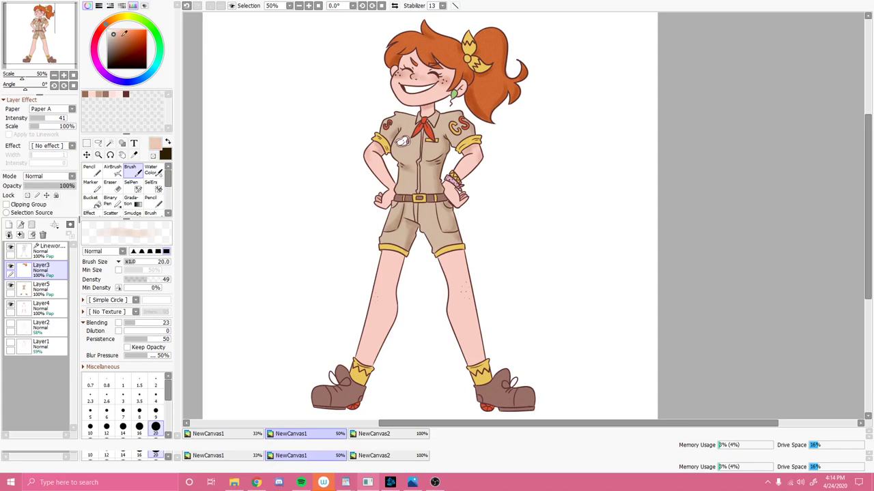
pyautogui.press('pageup')
pyautogui.press('pageup')
pyautogui.moveTo(53, 35); pyautogui.dragTo(48, 16)
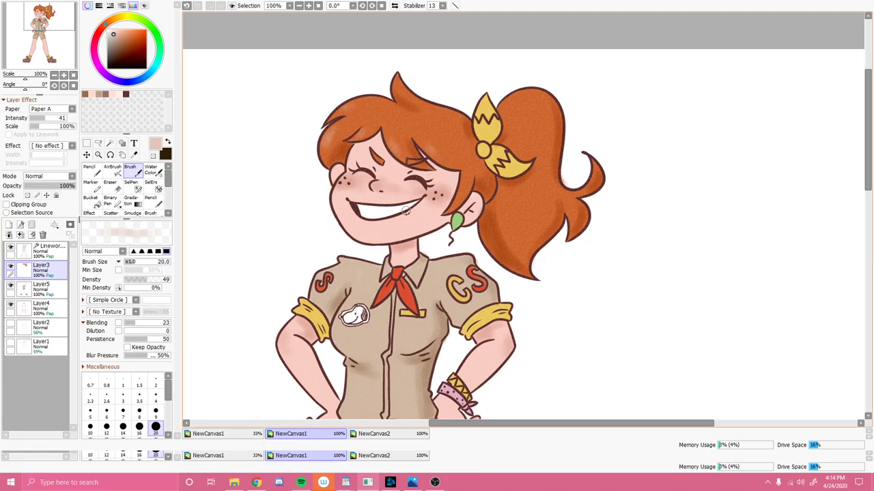
# Sample the neckerchief's red, darken it and brush shading around the knot on Layer3.
pyautogui.moveTo(51, 32); pyautogui.dragTo(51, 39)
pyautogui.click(133, 154)
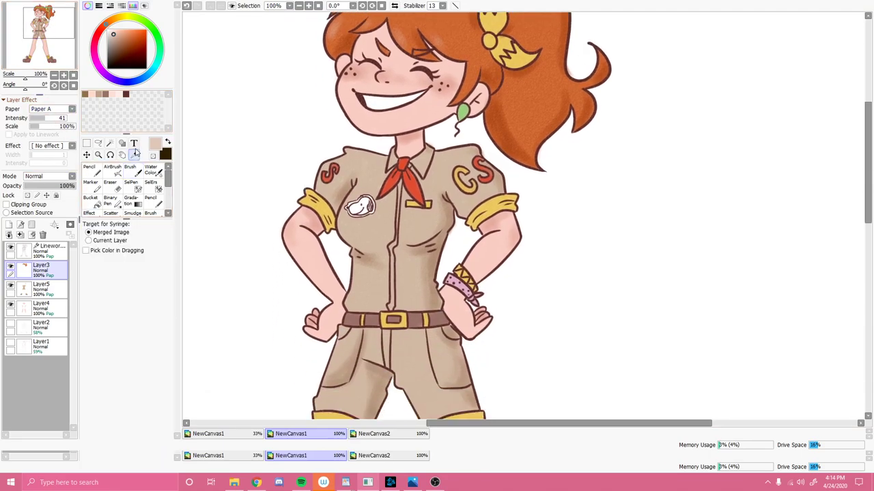
pyautogui.click(416, 180)
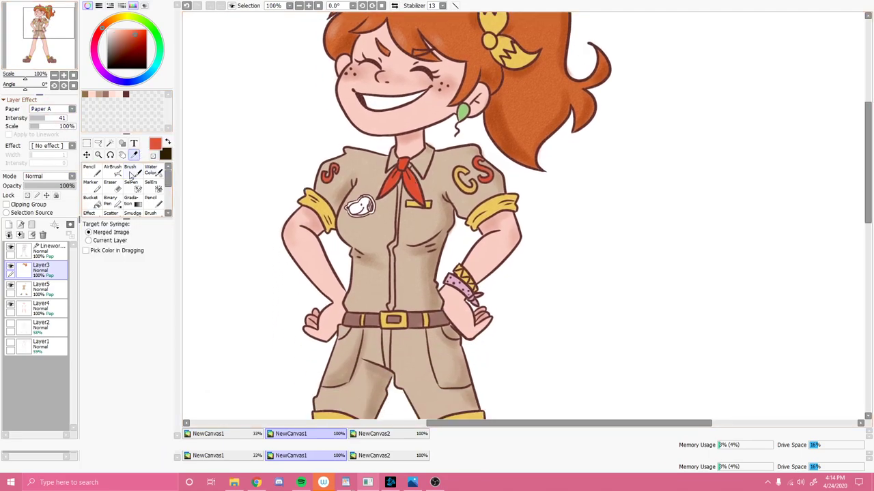
pyautogui.click(133, 174)
pyautogui.click(135, 36)
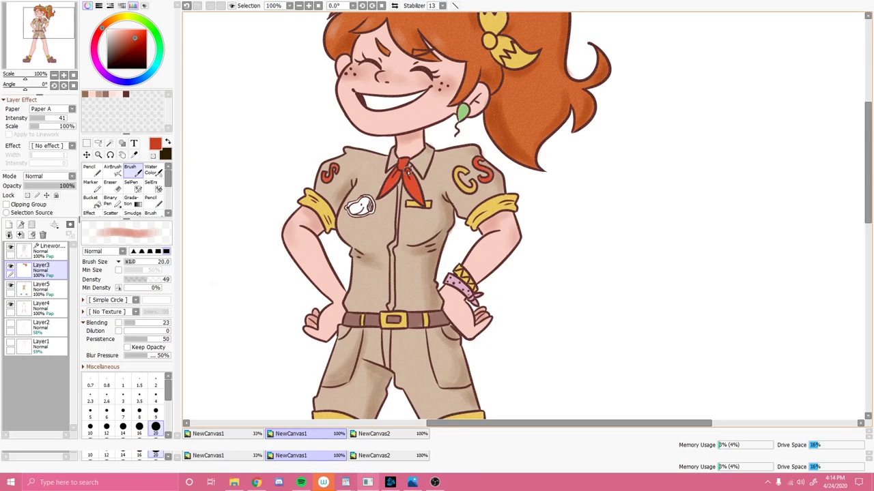
pyautogui.moveTo(398, 160); pyautogui.dragTo(403, 168)
# Shade the red wheels at both shoe heels in the darker red, erasing stray paint and reducing the Brush size to 12.
pyautogui.scroll(-10, 226, 219)
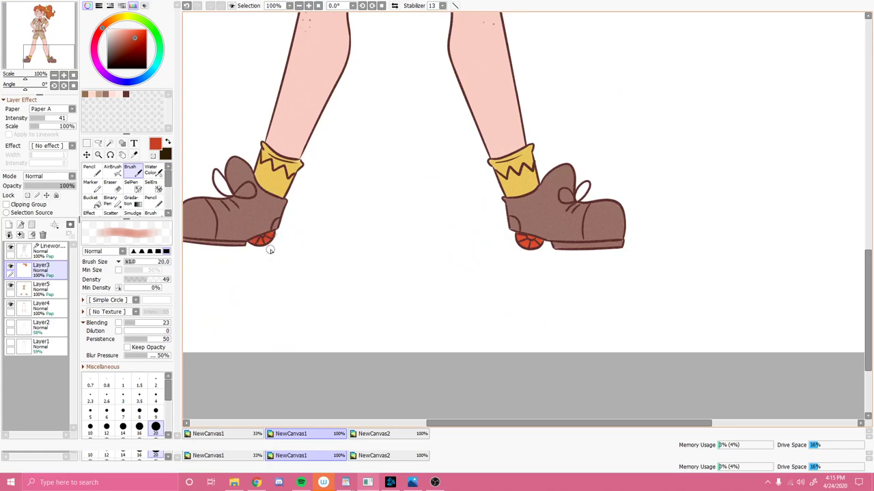
pyautogui.press('e')
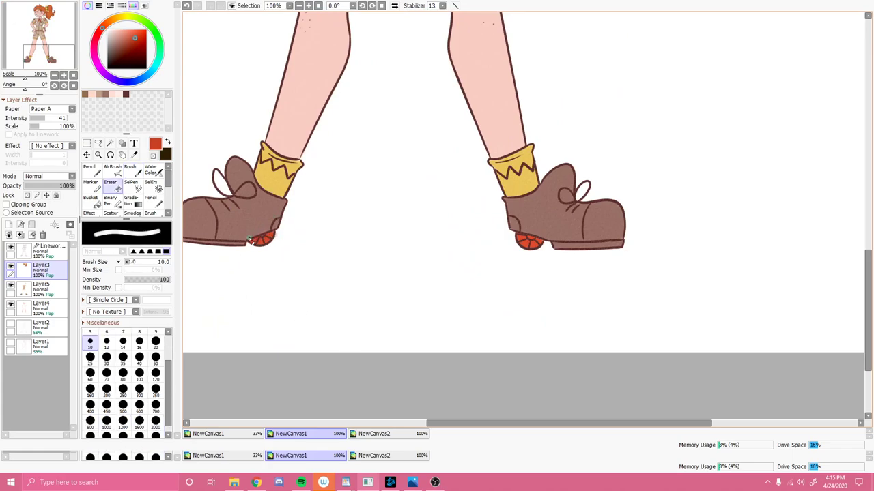
pyautogui.press('b')
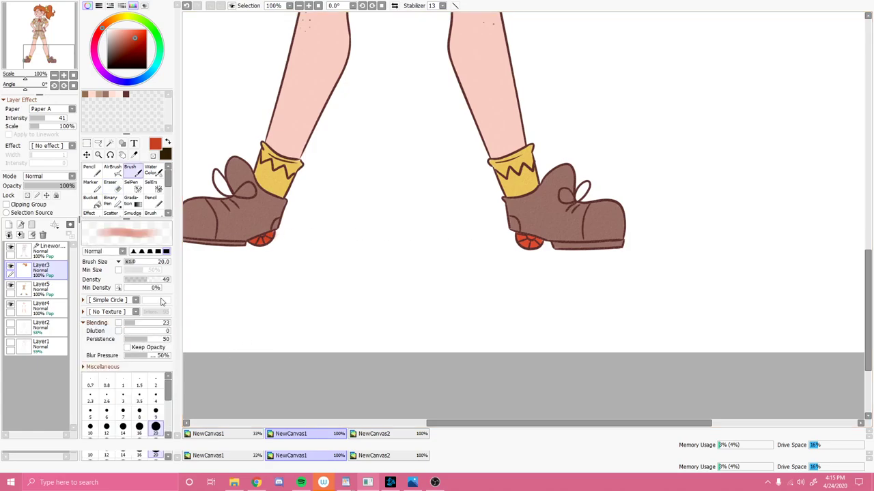
pyautogui.click(106, 428)
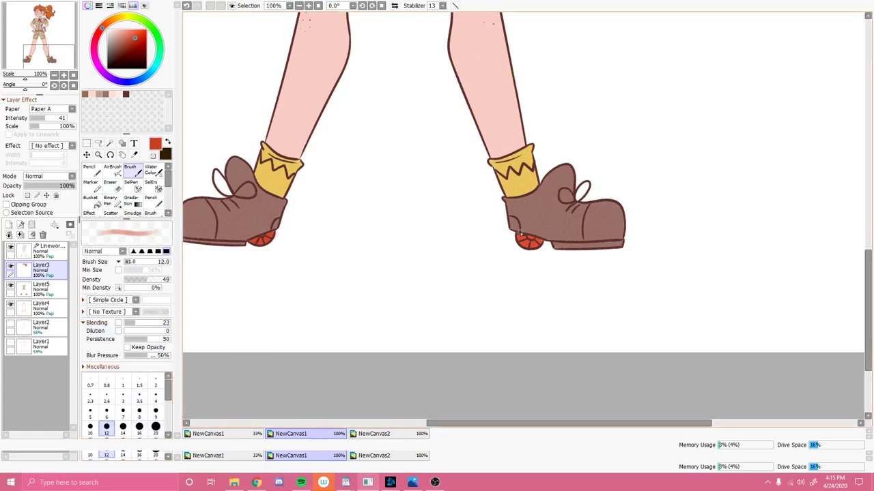
pyautogui.moveTo(527, 241); pyautogui.dragTo(534, 242)
# Try drawing rounded tooth outlines inside the smile in dark brown on the linework layer, and undo them.
pyautogui.moveTo(32, 60); pyautogui.dragTo(41, 14)
pyautogui.scroll(2, 34, 24)
pyautogui.click(41, 250)
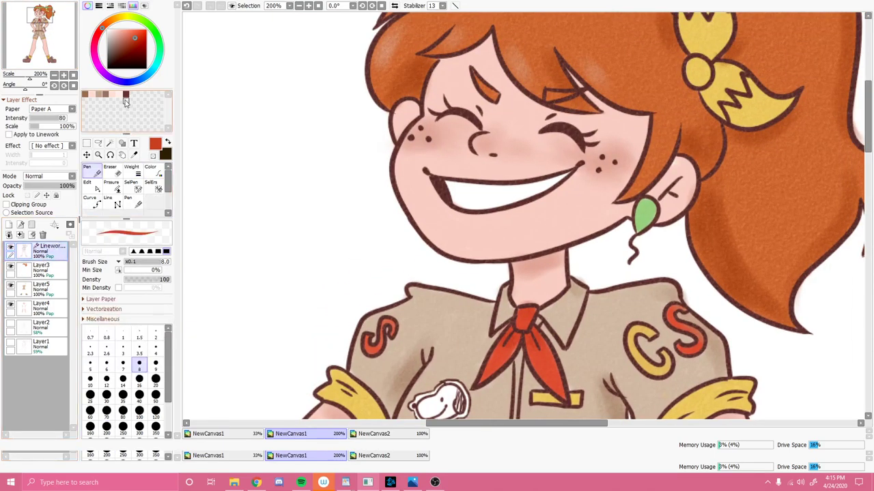
pyautogui.moveTo(449, 192)
pyautogui.mouseDown()
pyautogui.moveTo(470, 184)
pyautogui.moveTo(479, 192)
pyautogui.moveTo(480, 183)
pyautogui.moveTo(484, 195)
pyautogui.moveTo(496, 195)
pyautogui.moveTo(537, 180)
pyautogui.mouseUp()
pyautogui.hotkey('ctrl', 'z')
pyautogui.hotkey('ctrl', 'z')
pyautogui.hotkey('ctrl', 'z')
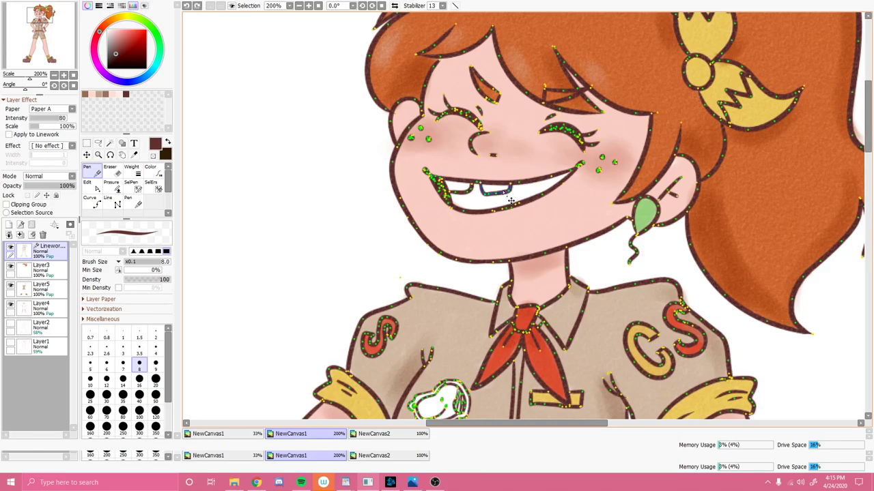
# Try drawing a zigzag line of pointed teeth across the smile at two different heights, undoing each attempt.
pyautogui.moveTo(448, 185)
pyautogui.mouseDown()
pyautogui.moveTo(485, 194)
pyautogui.moveTo(493, 185)
pyautogui.moveTo(519, 184)
pyautogui.moveTo(495, 183)
pyautogui.moveTo(506, 193)
pyautogui.moveTo(518, 184)
pyautogui.moveTo(554, 185)
pyautogui.mouseUp()
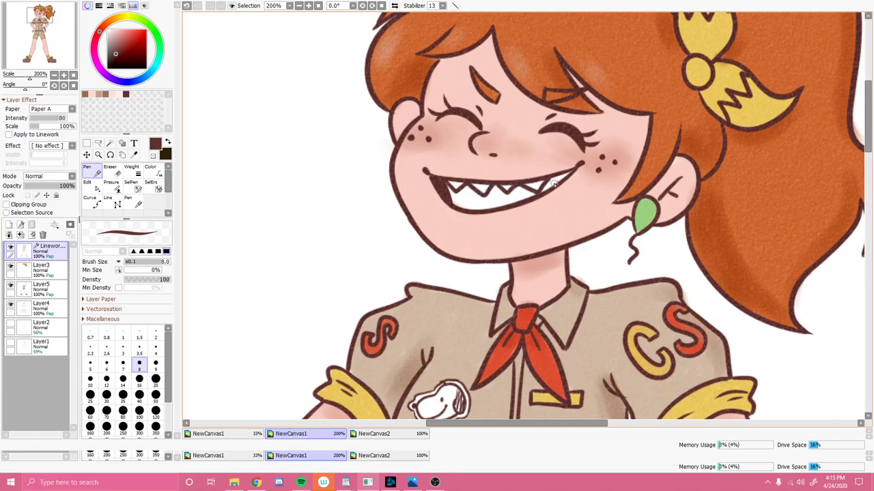
pyautogui.hotkey('ctrl', 'z')
pyautogui.hotkey('ctrl', 'z')
pyautogui.hotkey('ctrl', 'z')
pyautogui.moveTo(446, 188)
pyautogui.mouseDown()
pyautogui.moveTo(466, 189)
pyautogui.moveTo(482, 202)
pyautogui.moveTo(516, 188)
pyautogui.moveTo(545, 190)
pyautogui.mouseUp()
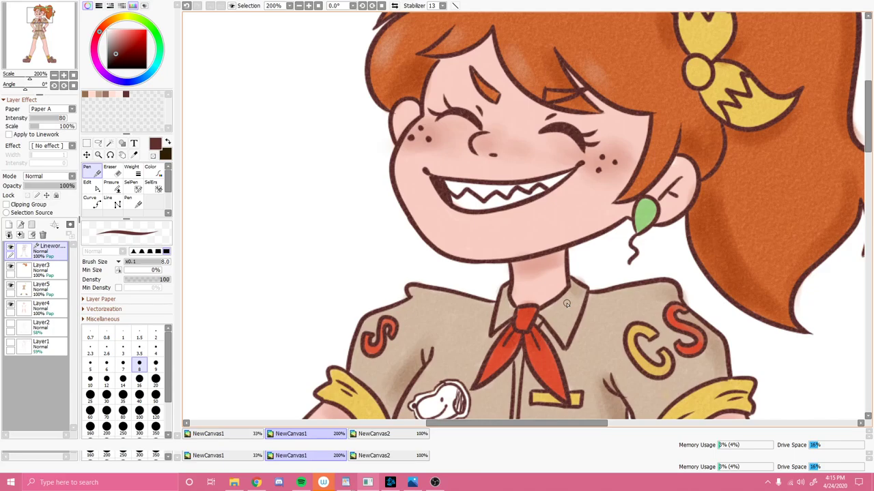
pyautogui.hotkey('ctrl', 'z')
pyautogui.hotkey('ctrl', 'z')
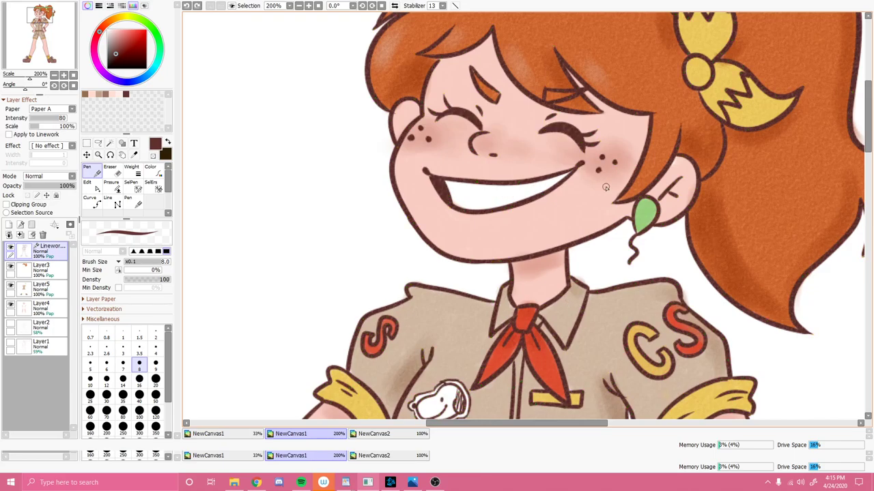
# Sample the facial blush pink and brush it softly over the freckles on both knees on Layer4, with Brush size 30.
pyautogui.click(41, 267)
pyautogui.press('b')
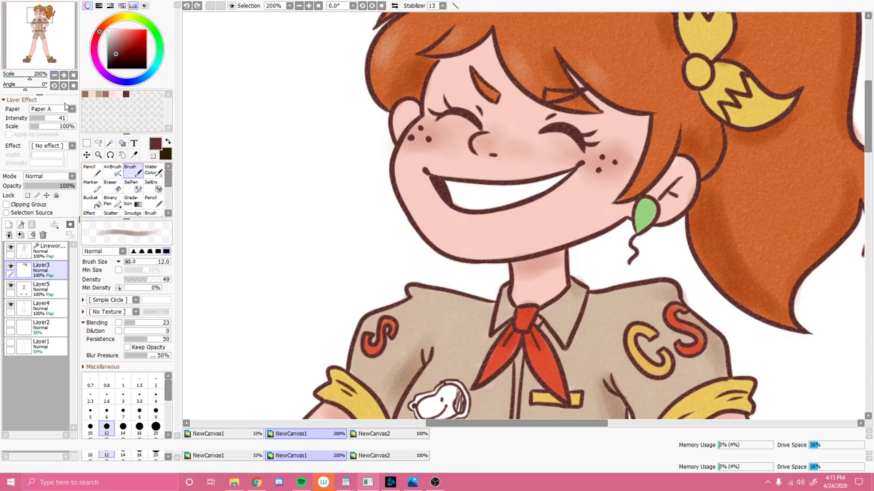
pyautogui.click(55, 312)
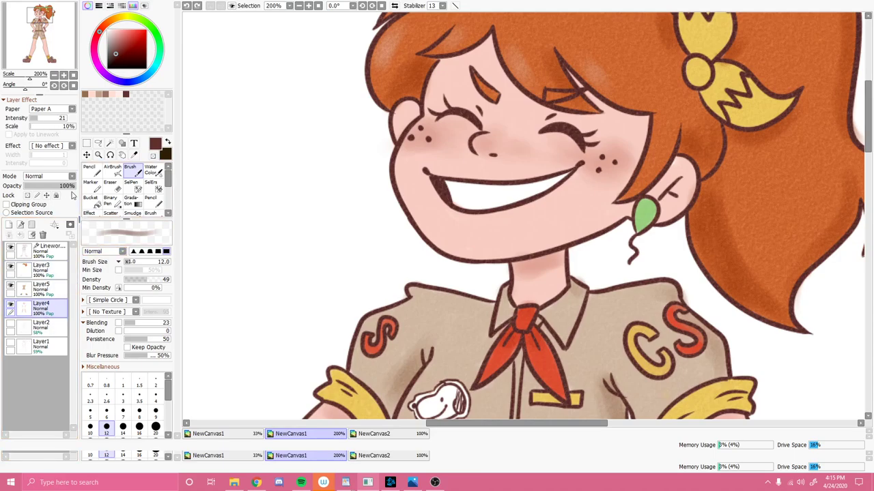
pyautogui.click(134, 155)
pyautogui.click(444, 133)
pyautogui.moveTo(46, 16); pyautogui.dragTo(45, 43)
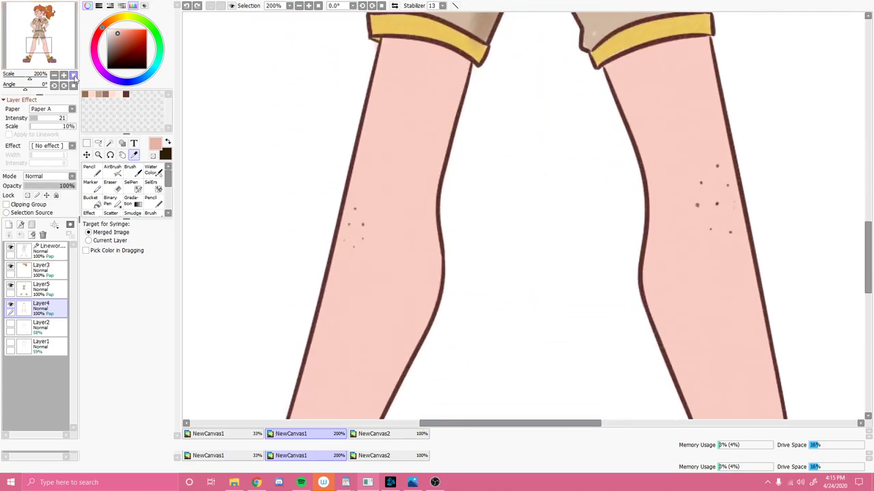
pyautogui.click(130, 170)
pyautogui.scroll(-1, 143, 416)
pyautogui.click(107, 422)
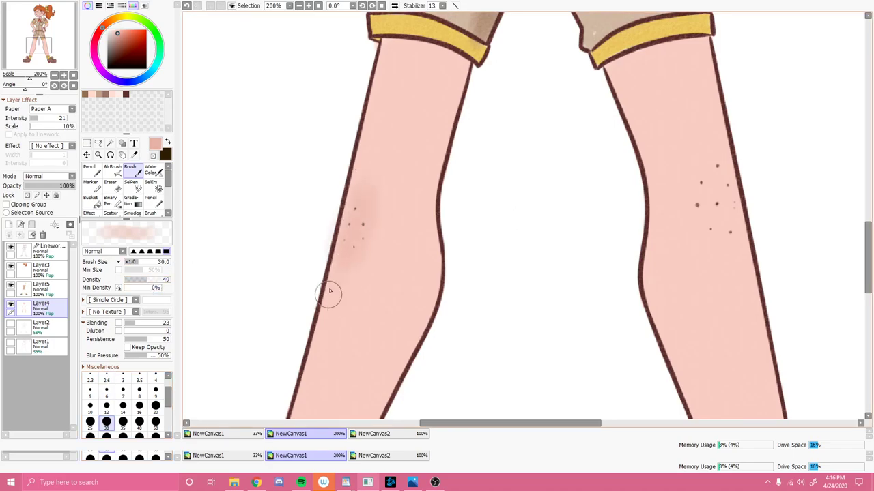
pyautogui.moveTo(678, 179)
pyautogui.mouseDown()
pyautogui.moveTo(698, 221)
pyautogui.moveTo(730, 251)
pyautogui.moveTo(734, 203)
pyautogui.mouseUp()
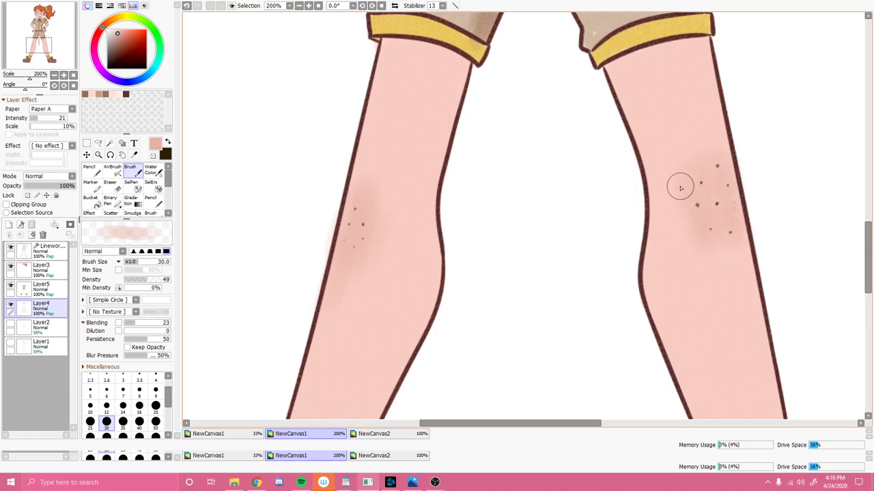
# Shade the skin beneath both shorts hems and along one leg's inner edge in the blush pink.
pyautogui.moveTo(644, 52)
pyautogui.mouseDown()
pyautogui.moveTo(619, 65)
pyautogui.moveTo(691, 53)
pyautogui.mouseUp()
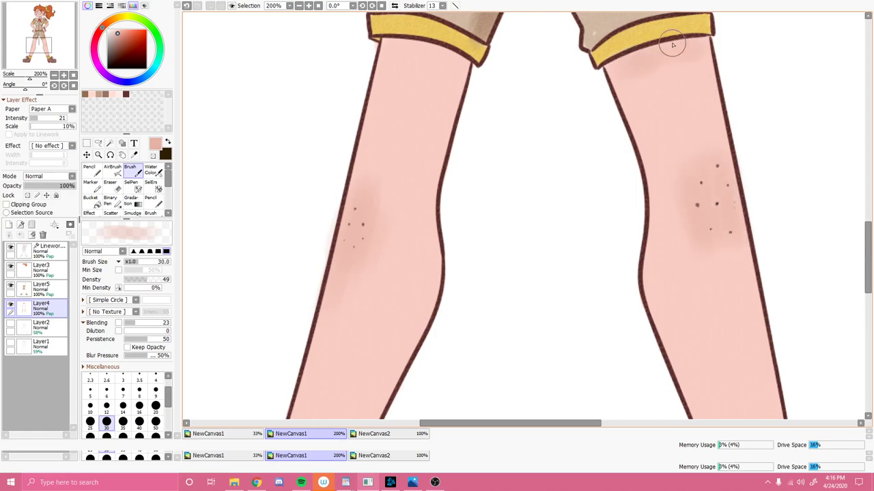
pyautogui.moveTo(403, 43)
pyautogui.mouseDown()
pyautogui.moveTo(453, 71)
pyautogui.moveTo(453, 63)
pyautogui.moveTo(451, 116)
pyautogui.moveTo(443, 104)
pyautogui.moveTo(449, 139)
pyautogui.moveTo(435, 183)
pyautogui.mouseUp()
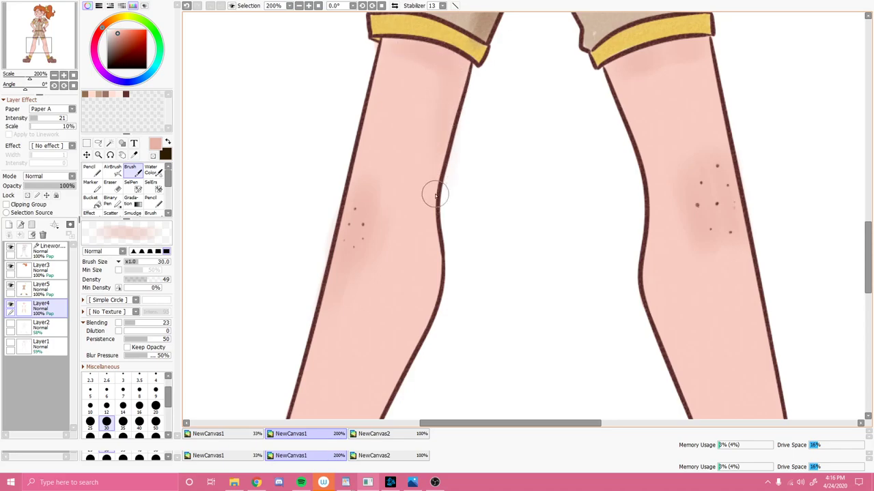
pyautogui.scroll(-1, 460, 201)
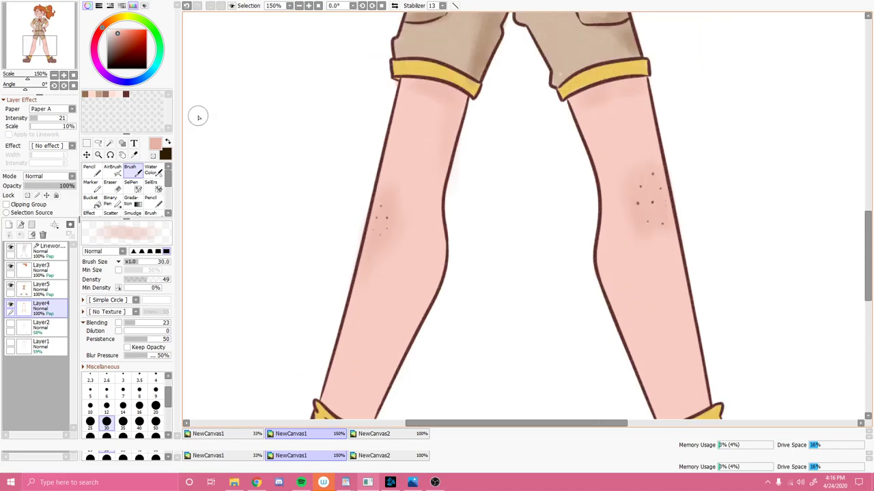
# Pick a darker brown and shade the heel, toe, sole edge and tongue of the shoe with its toe facing left on Layer5.
pyautogui.moveTo(47, 51); pyautogui.dragTo(45, 62)
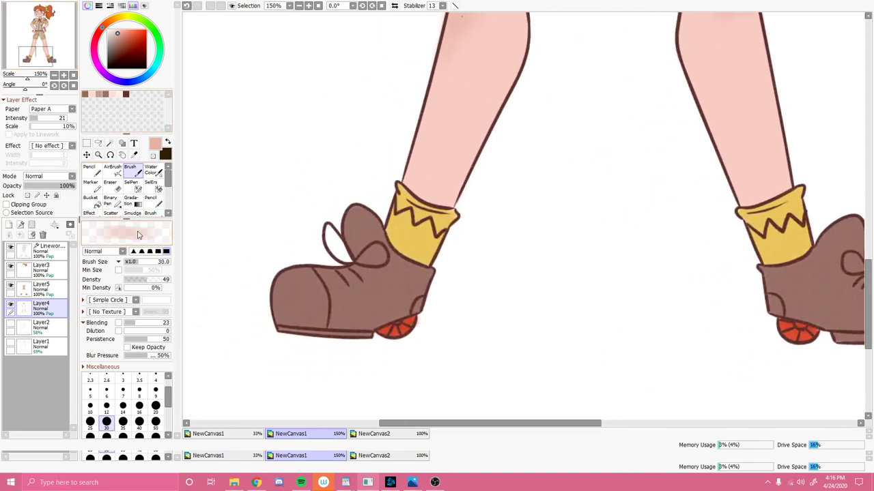
pyautogui.click(105, 95)
pyautogui.moveTo(124, 41); pyautogui.dragTo(117, 49)
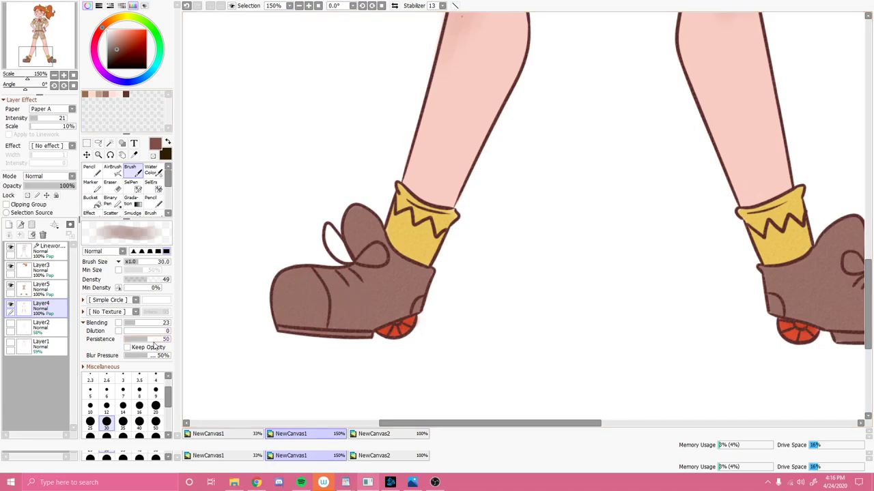
pyautogui.click(41, 286)
pyautogui.moveTo(406, 285)
pyautogui.mouseDown()
pyautogui.moveTo(415, 292)
pyautogui.moveTo(380, 321)
pyautogui.moveTo(371, 307)
pyautogui.moveTo(385, 316)
pyautogui.mouseUp()
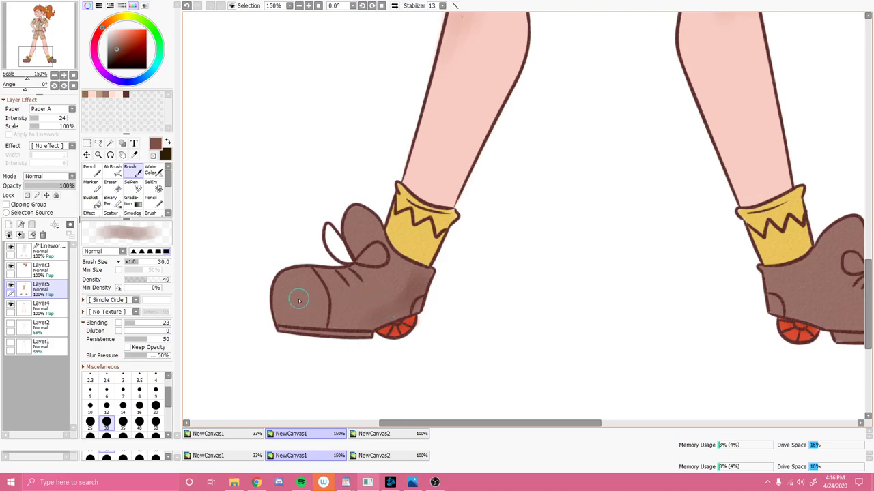
pyautogui.moveTo(288, 318)
pyautogui.mouseDown()
pyautogui.moveTo(277, 323)
pyautogui.moveTo(371, 327)
pyautogui.moveTo(331, 328)
pyautogui.moveTo(405, 284)
pyautogui.moveTo(425, 286)
pyautogui.moveTo(409, 280)
pyautogui.mouseUp()
pyautogui.moveTo(367, 230); pyautogui.dragTo(410, 270)
# Shade the other shoe's toe, sole edge and tongue in the same brown and erase the stray paint below its sole.
pyautogui.moveTo(31, 55); pyautogui.dragTo(54, 57)
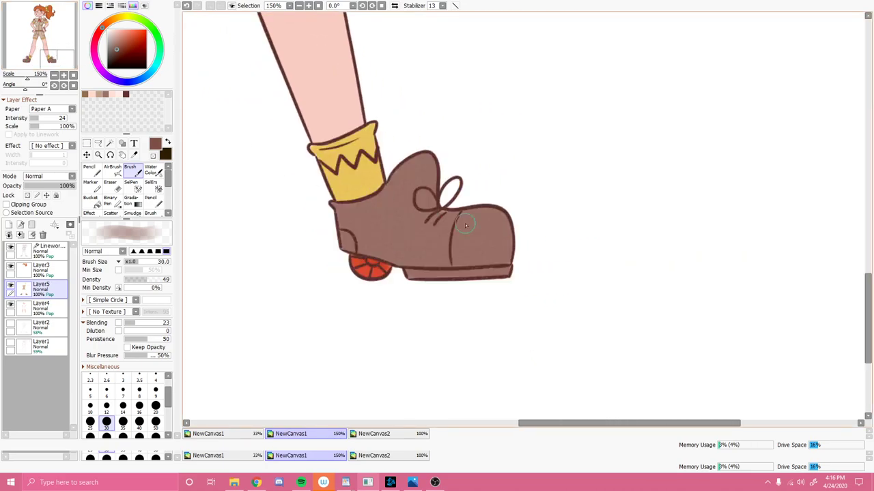
pyautogui.moveTo(504, 253)
pyautogui.mouseDown()
pyautogui.moveTo(496, 222)
pyautogui.moveTo(465, 270)
pyautogui.moveTo(494, 248)
pyautogui.moveTo(449, 273)
pyautogui.moveTo(417, 275)
pyautogui.moveTo(477, 238)
pyautogui.moveTo(422, 268)
pyautogui.mouseUp()
pyautogui.moveTo(440, 191)
pyautogui.mouseDown()
pyautogui.moveTo(427, 164)
pyautogui.moveTo(425, 187)
pyautogui.moveTo(378, 248)
pyautogui.moveTo(368, 249)
pyautogui.moveTo(420, 277)
pyautogui.mouseUp()
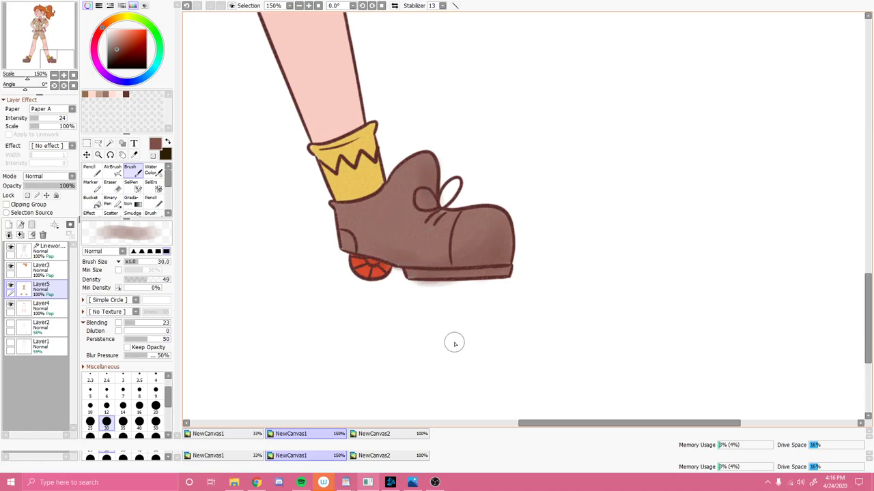
pyautogui.press('e')
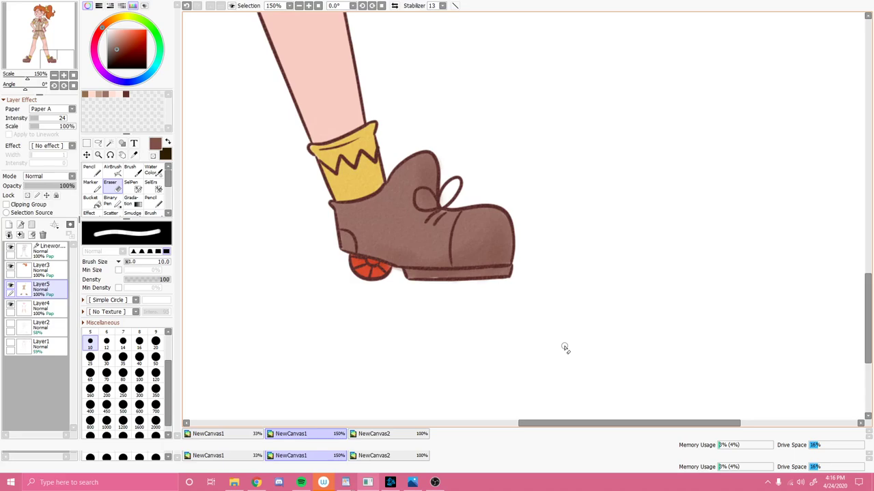
pyautogui.scroll(-2, 564, 348)
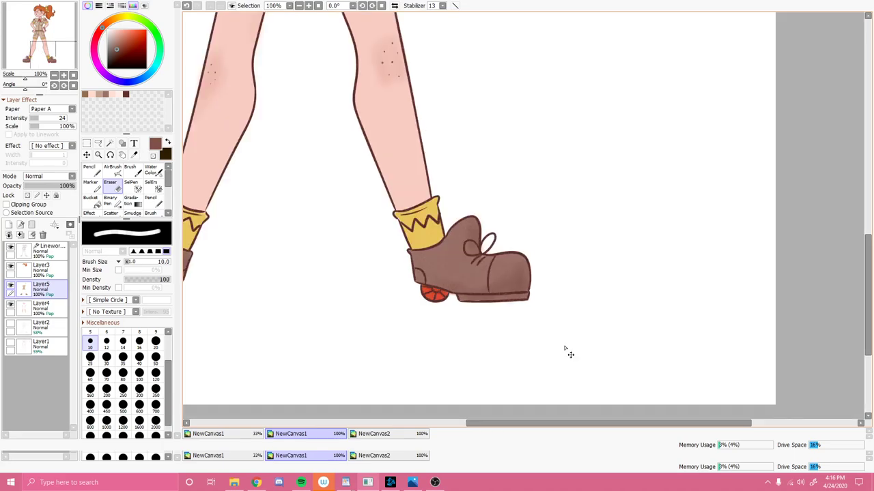
# Select Layer2 and choose a light peach as the painting colour for the Brush.
pyautogui.press('b')
pyautogui.click(48, 30)
pyautogui.moveTo(49, 31); pyautogui.dragTo(47, 14)
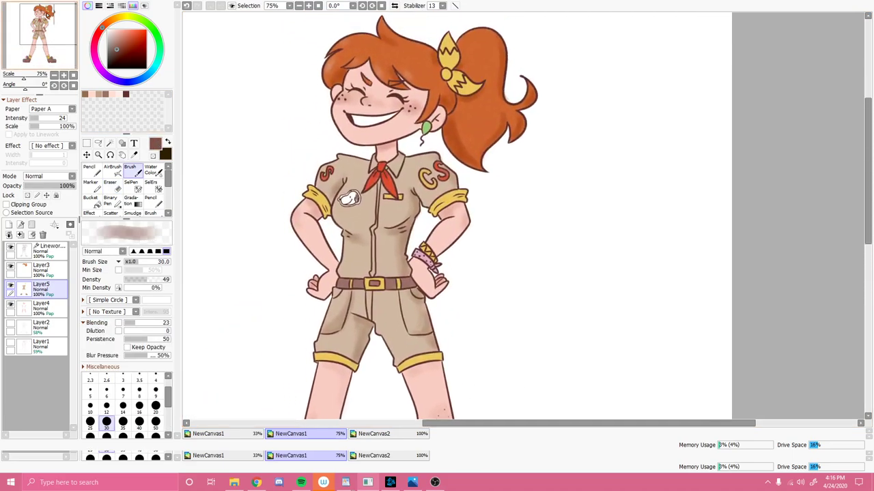
pyautogui.press('pagedown')
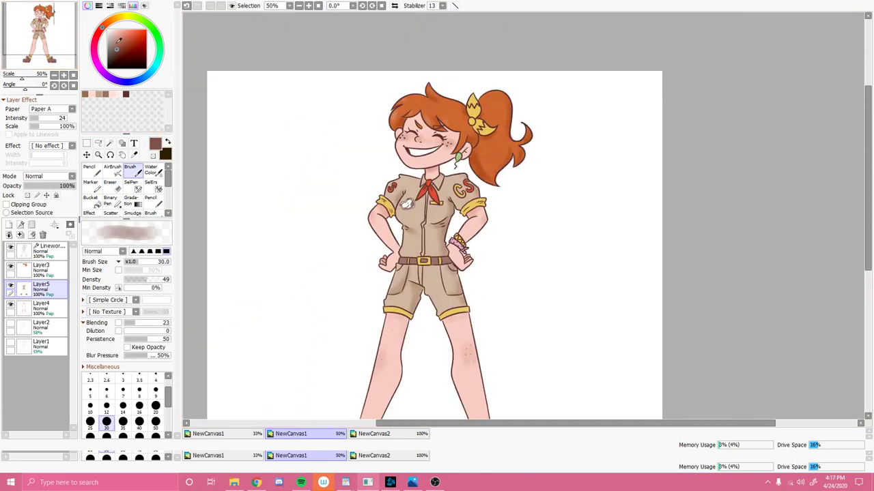
pyautogui.moveTo(39, 34); pyautogui.dragTo(41, 48)
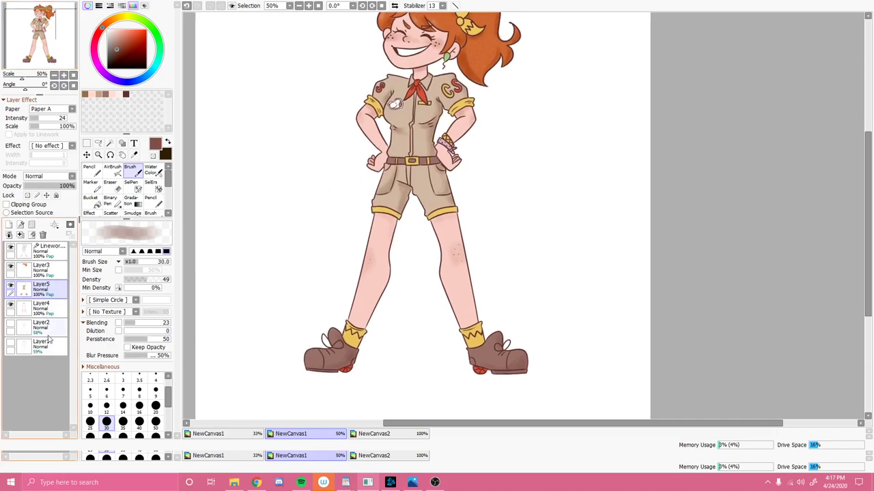
pyautogui.click(55, 326)
pyautogui.moveTo(51, 49); pyautogui.dragTo(54, 38)
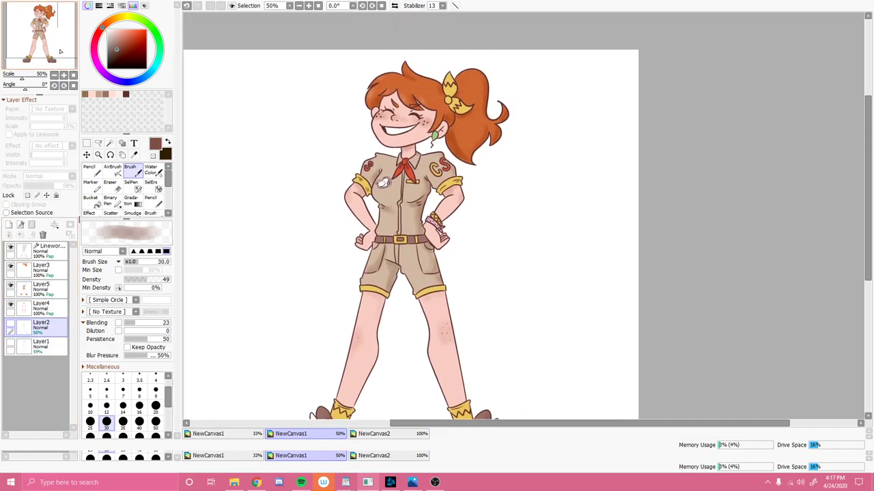
pyautogui.moveTo(113, 20); pyautogui.dragTo(125, 31)
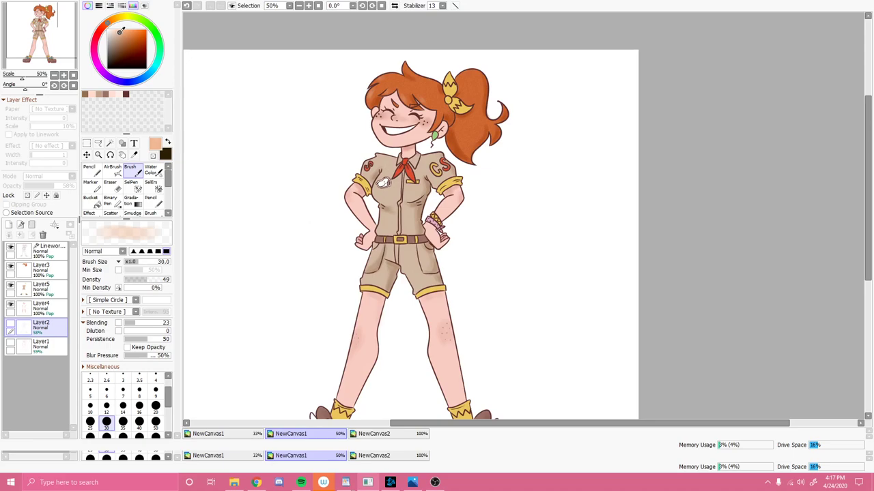
pyautogui.moveTo(57, 27); pyautogui.dragTo(54, 34)
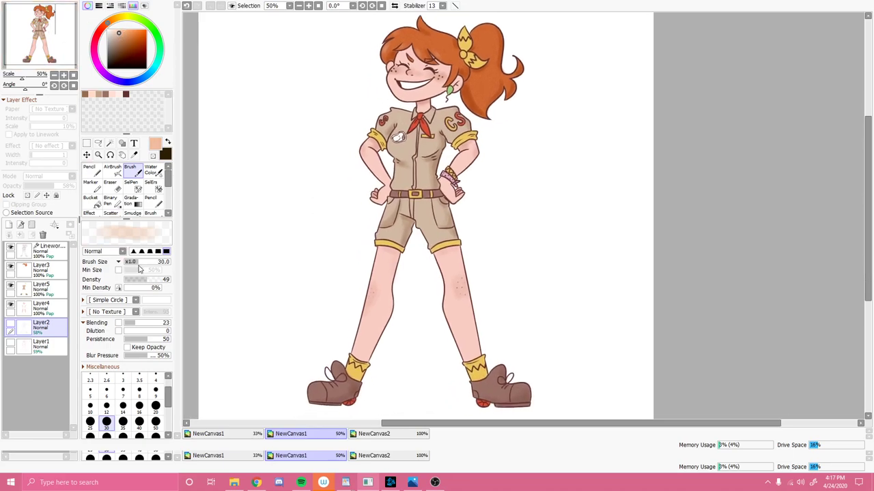
# Add a new layer above Layer2 and set the Brush size to 2000.
pyautogui.scroll(-2, 162, 422)
pyautogui.click(156, 422)
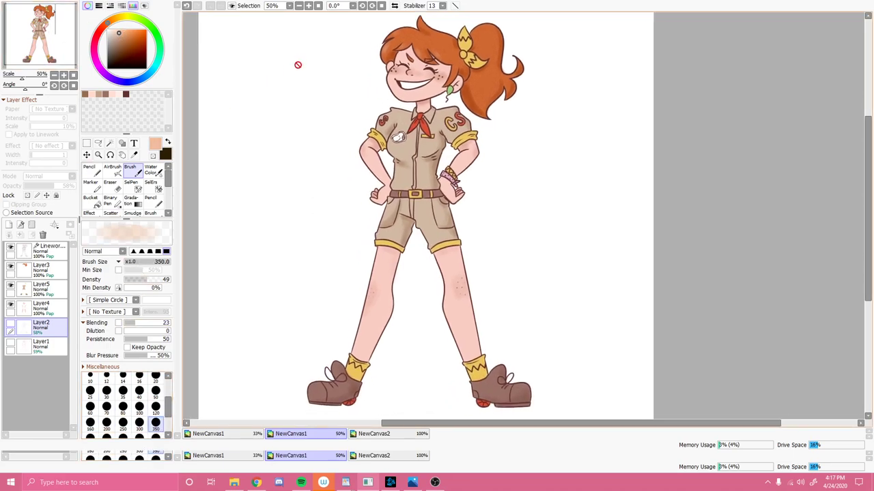
pyautogui.click(9, 225)
pyautogui.scroll(-2, 156, 410)
pyautogui.click(156, 428)
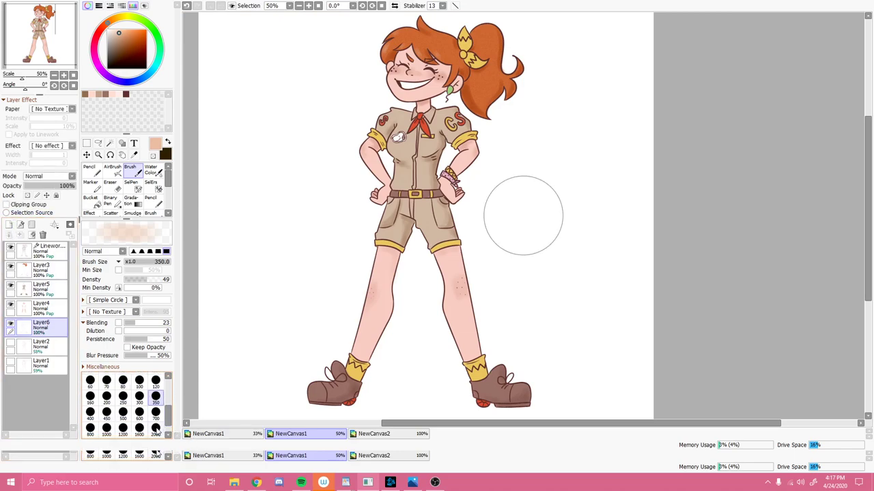
# Give Layer6 the Paper A texture at intensity 15 and brush light peach over the whole canvas background.
pyautogui.moveTo(291, 65)
pyautogui.mouseDown()
pyautogui.moveTo(237, 218)
pyautogui.moveTo(384, 89)
pyautogui.moveTo(419, 163)
pyautogui.moveTo(427, 284)
pyautogui.moveTo(523, 303)
pyautogui.moveTo(600, 178)
pyautogui.mouseUp()
pyautogui.hotkey('ctrl', 'z')
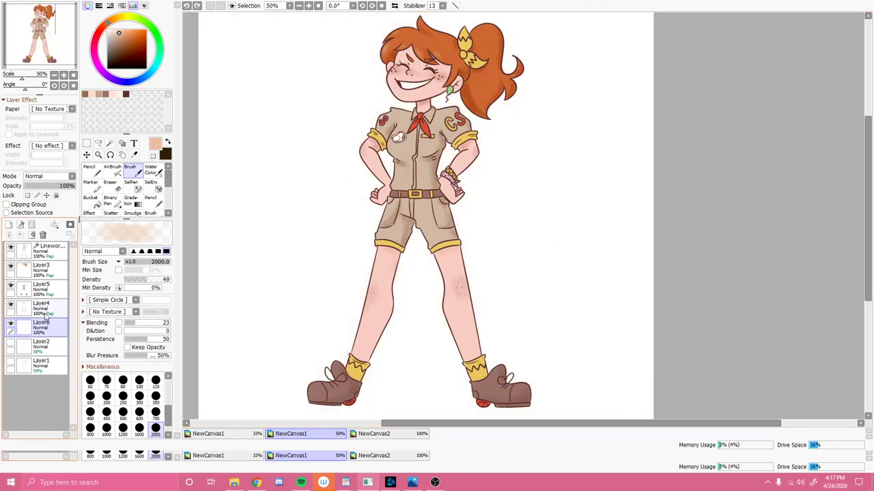
pyautogui.click(72, 110)
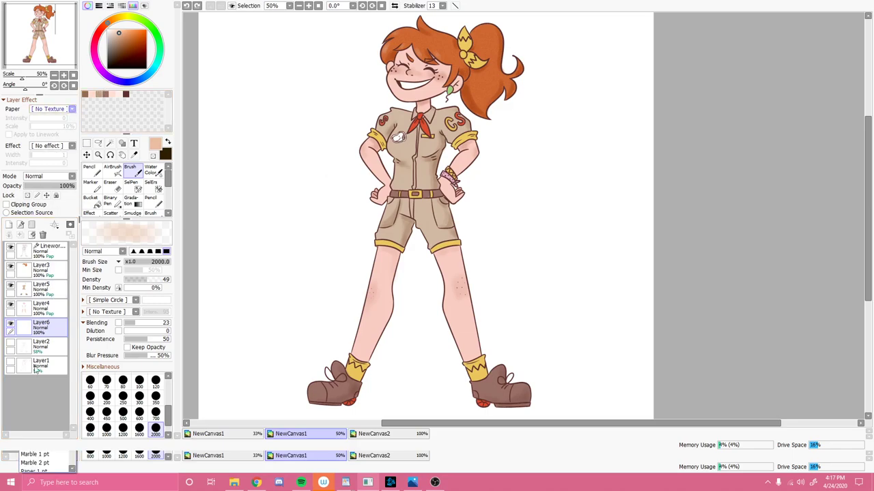
pyautogui.moveTo(75, 256); pyautogui.dragTo(75, 305)
pyautogui.scroll(-1, 71, 313)
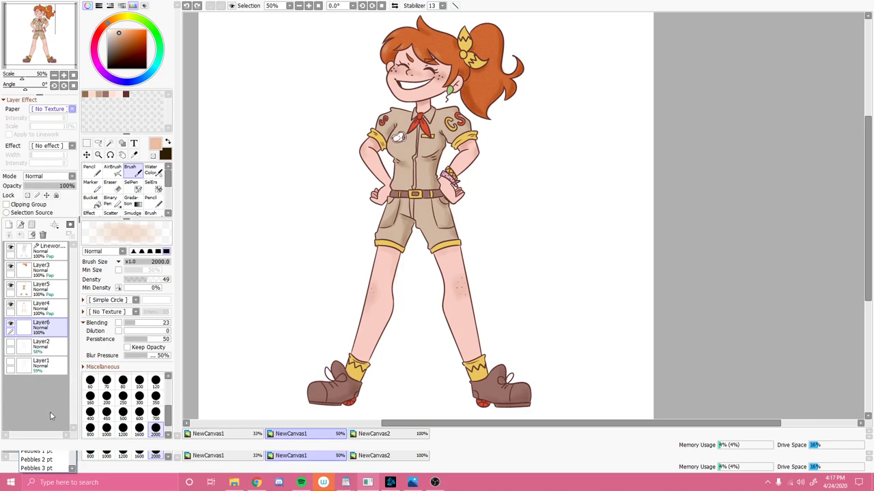
pyautogui.click(44, 344)
pyautogui.moveTo(263, 80)
pyautogui.mouseDown()
pyautogui.moveTo(389, 2)
pyautogui.moveTo(282, 243)
pyautogui.moveTo(494, 62)
pyautogui.moveTo(439, 291)
pyautogui.moveTo(635, 213)
pyautogui.moveTo(625, 385)
pyautogui.moveTo(693, 475)
pyautogui.mouseUp()
# Erase the peach paint from the character's teeth on Layer6 with Eraser size 10.
pyautogui.press('e')
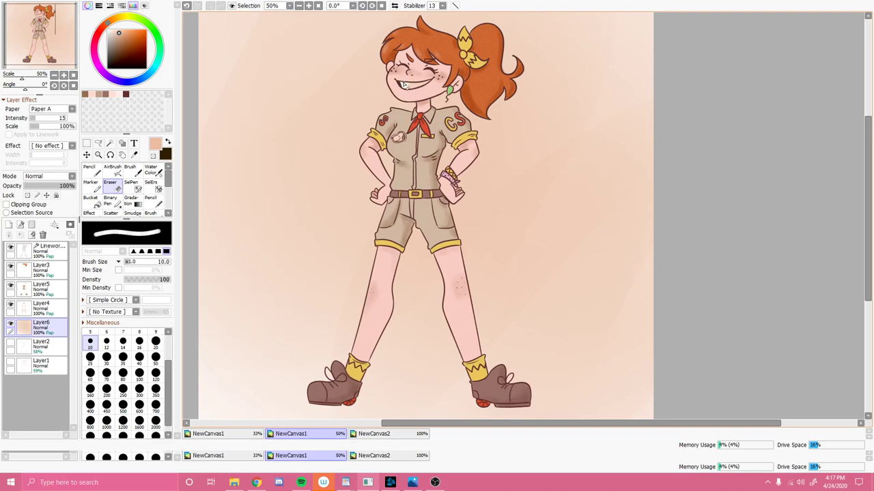
pyautogui.moveTo(413, 85); pyautogui.dragTo(429, 82)
pyautogui.press('b')
# Reorder the layers so Layer6 sits between Layer2 and Layer4, and lower Layer6's opacity to 23%.
pyautogui.moveTo(41, 328)
pyautogui.mouseDown()
pyautogui.moveTo(60, 360)
pyautogui.moveTo(63, 249)
pyautogui.moveTo(61, 343)
pyautogui.moveTo(61, 336)
pyautogui.mouseUp()
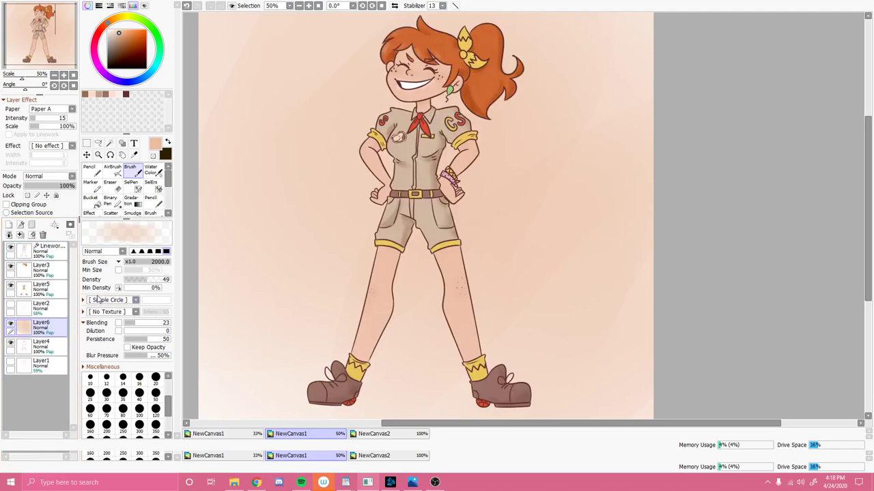
pyautogui.moveTo(71, 186); pyautogui.dragTo(37, 210)
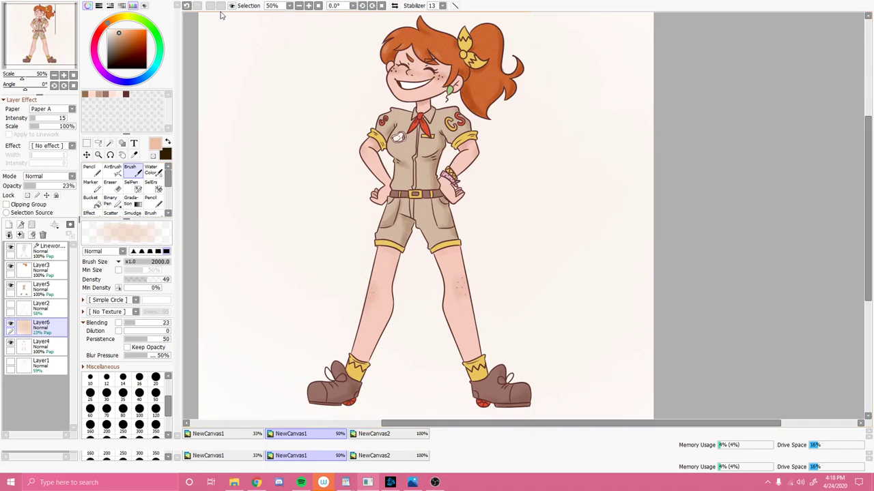
pyautogui.click(139, 424)
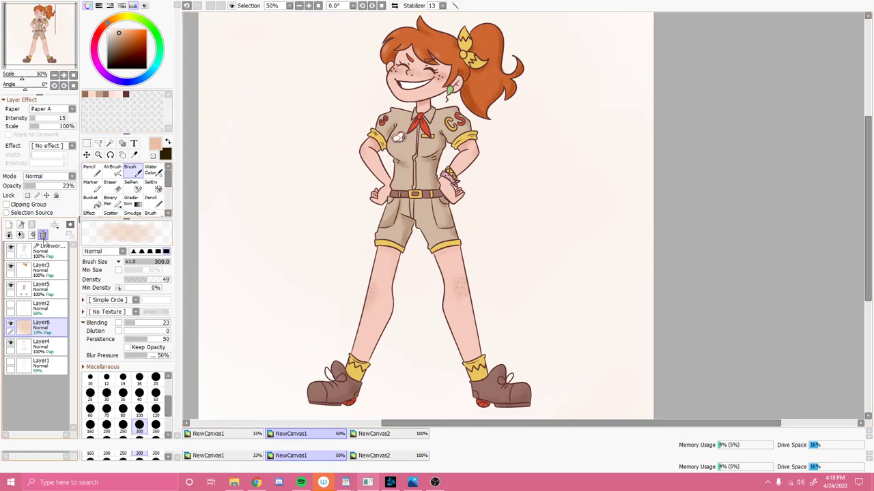
# Add a new layer above the linework and set its blending mode to Multiply.
pyautogui.click(48, 250)
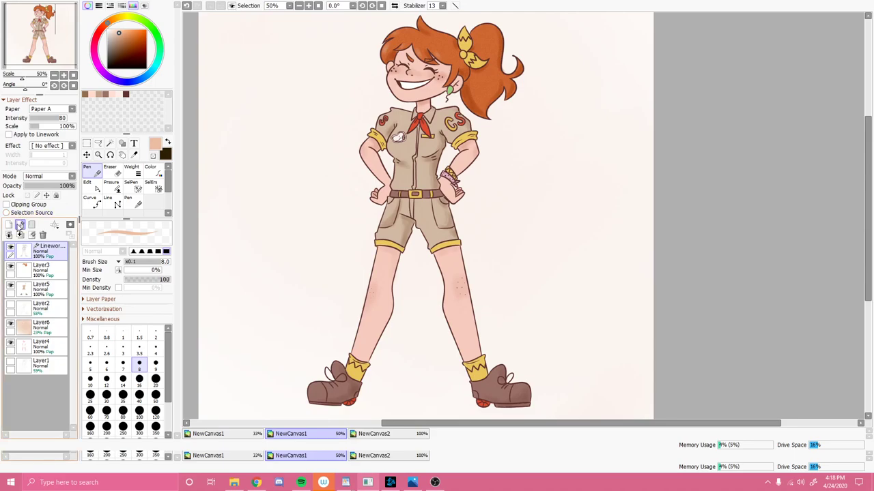
pyautogui.click(8, 225)
pyautogui.click(51, 197)
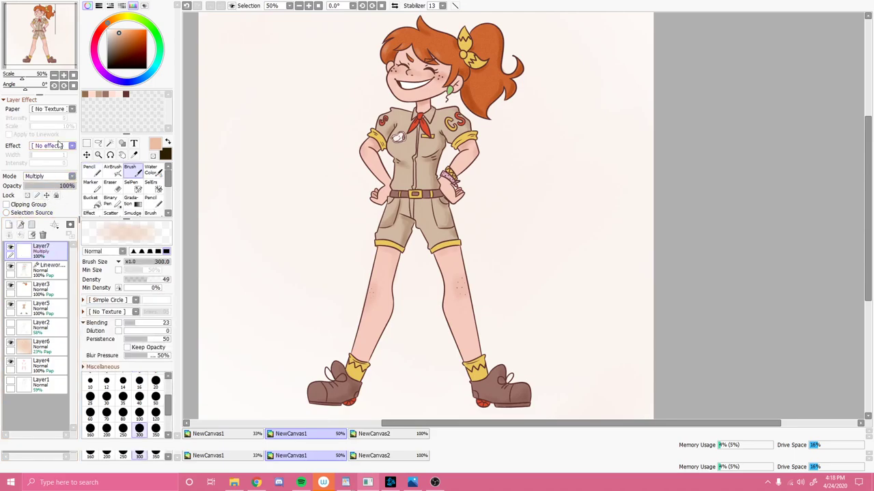
# Choose a pale pink and brush it across the whole canvas on Layer7 with Brush size 2000.
pyautogui.moveTo(109, 22)
pyautogui.mouseDown()
pyautogui.moveTo(102, 28)
pyautogui.moveTo(111, 29)
pyautogui.mouseUp()
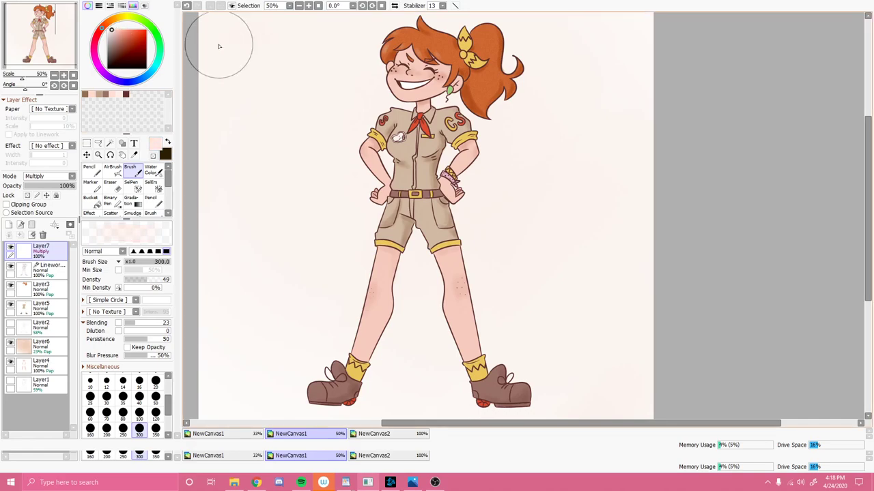
pyautogui.scroll(-2, 159, 437)
pyautogui.click(156, 433)
pyautogui.click(726, 175)
# Erase the pink tint over the teeth and the white shirt badge on Layer7 with Eraser size 10.
pyautogui.press('e')
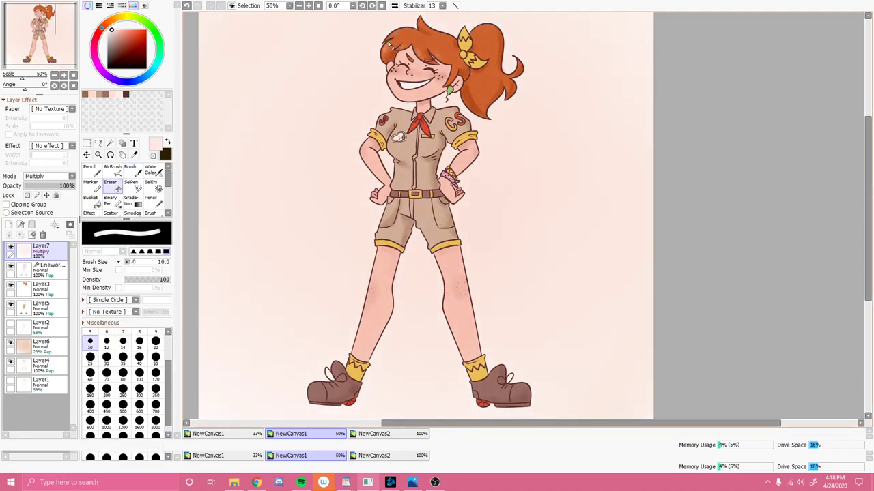
pyautogui.scroll(1, 395, 118)
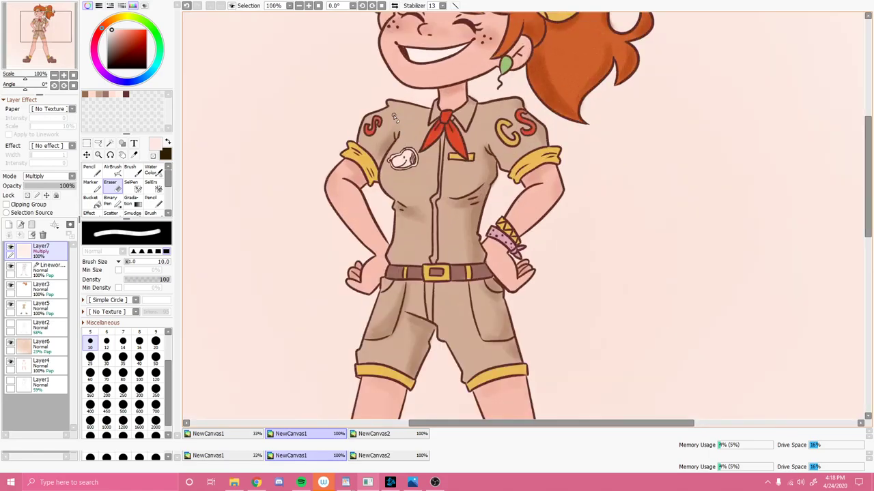
pyautogui.moveTo(53, 21); pyautogui.dragTo(52, 13)
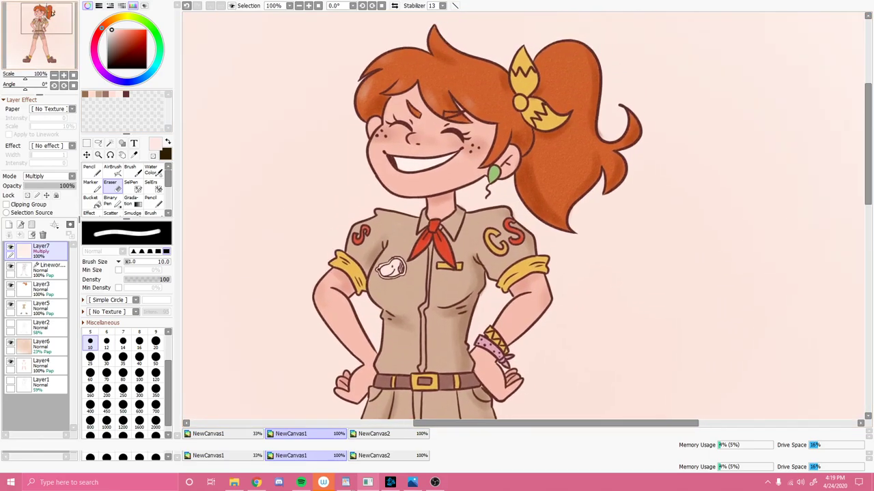
pyautogui.click(106, 357)
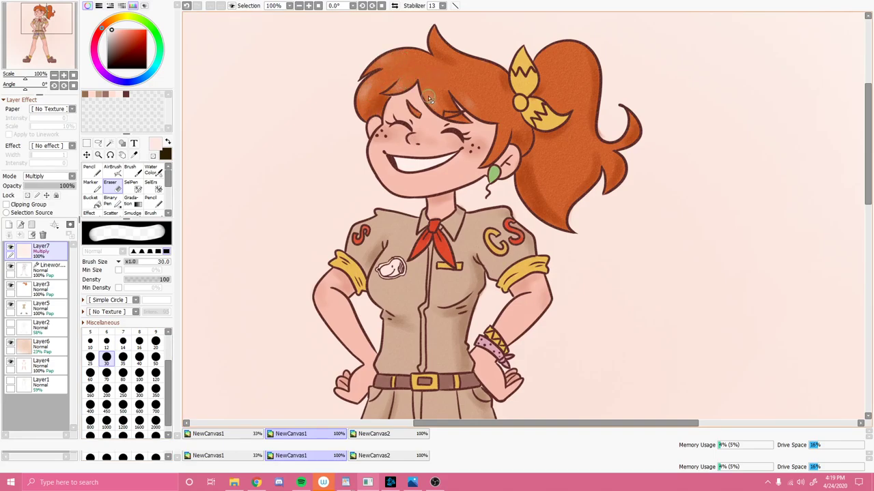
pyautogui.moveTo(407, 162); pyautogui.dragTo(396, 164)
pyautogui.hotkey('ctrl', 'z')
pyautogui.hotkey('ctrl', 'z')
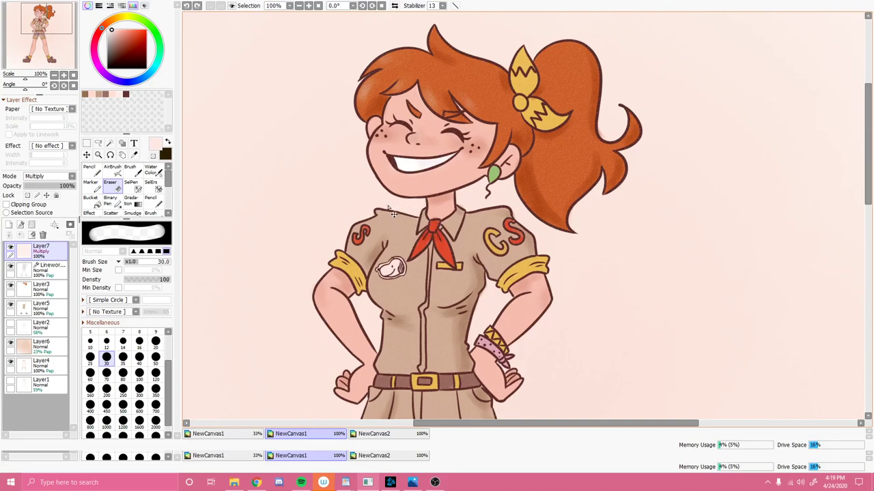
pyautogui.click(90, 343)
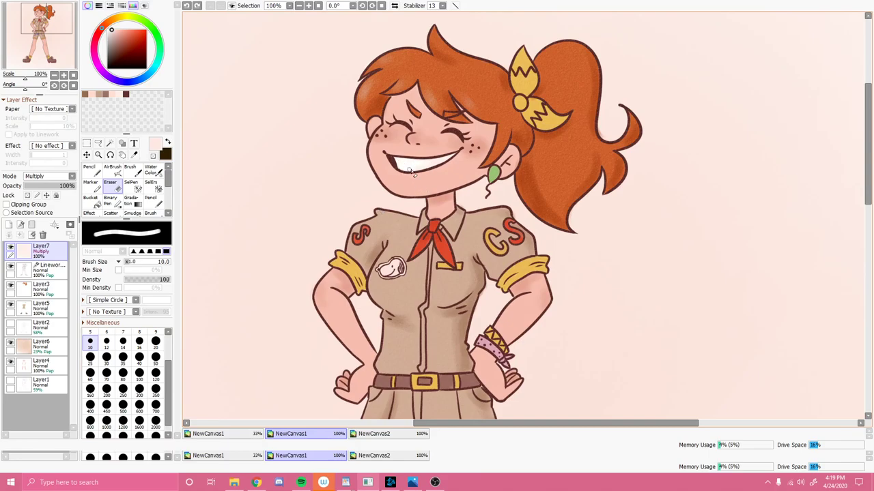
pyautogui.moveTo(425, 170); pyautogui.dragTo(453, 162)
pyautogui.moveTo(393, 269)
pyautogui.mouseDown()
pyautogui.moveTo(387, 277)
pyautogui.moveTo(393, 269)
pyautogui.mouseUp()
pyautogui.scroll(-1, 345, 356)
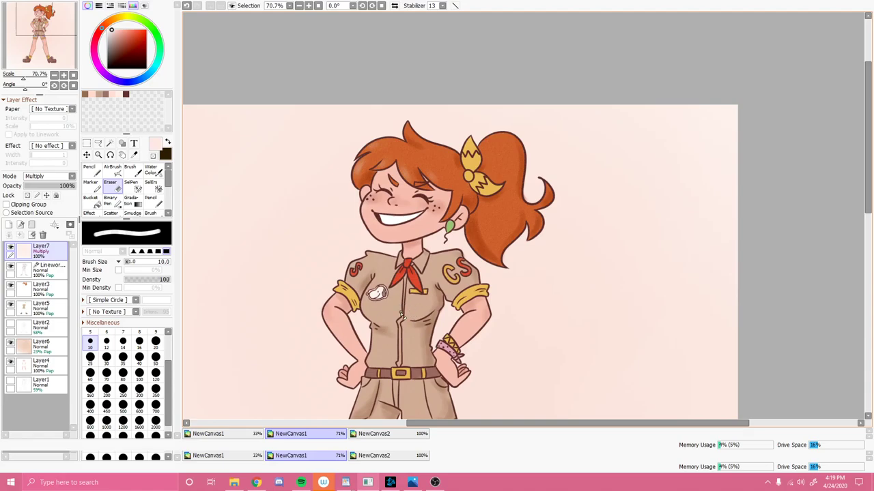
pyautogui.press('b')
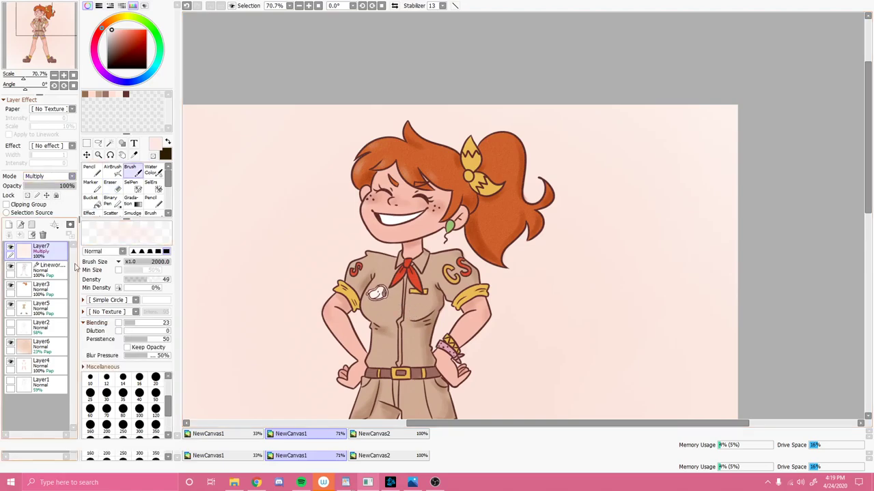
# Add a linework layer on top and draw small white highlights on the hair and earring with Pen size 16.
pyautogui.click(21, 225)
pyautogui.moveTo(113, 30); pyautogui.dragTo(107, 27)
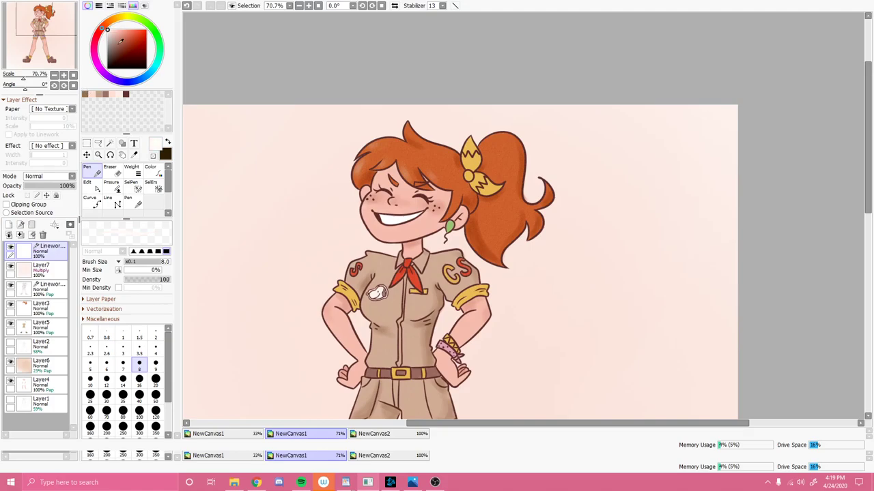
pyautogui.scroll(1, 363, 166)
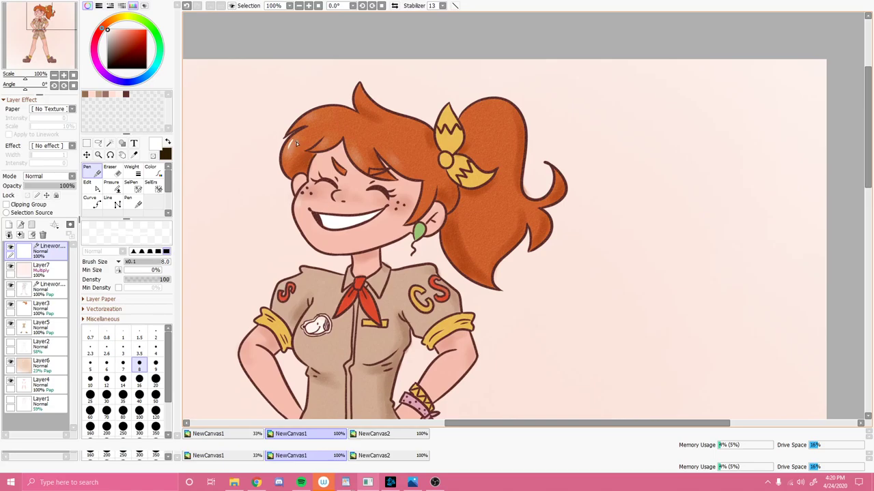
pyautogui.click(139, 380)
pyautogui.moveTo(294, 139)
pyautogui.mouseDown()
pyautogui.moveTo(289, 150)
pyautogui.moveTo(313, 150)
pyautogui.mouseUp()
pyautogui.hotkey('ctrl', 'z')
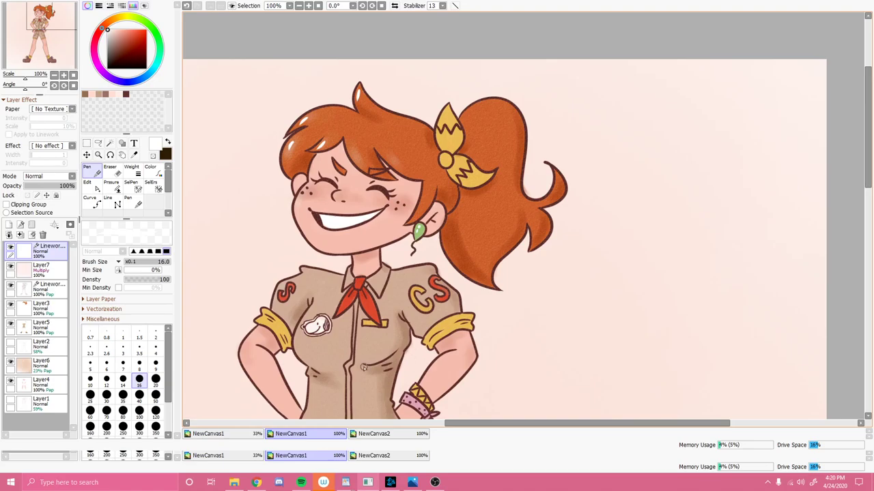
# Draw white highlights on the toe and tongue of the shoe with its toe facing left.
pyautogui.moveTo(56, 13); pyautogui.dragTo(50, 53)
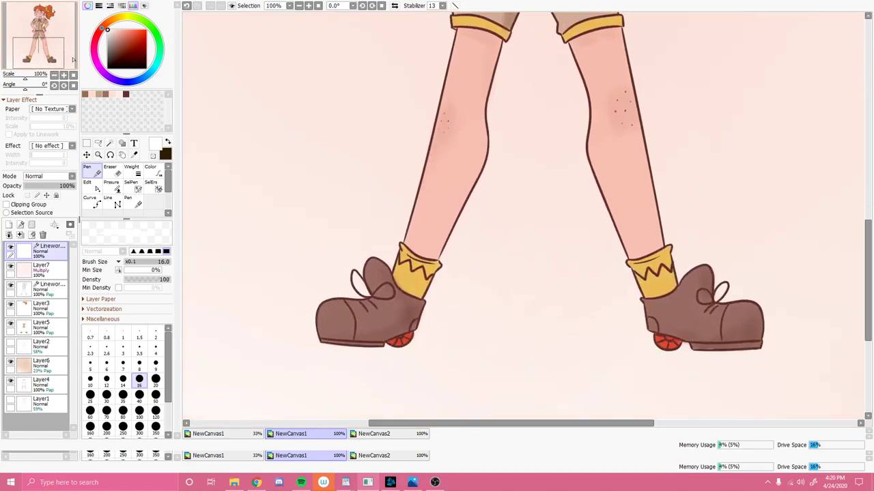
pyautogui.moveTo(335, 307); pyautogui.dragTo(322, 325)
pyautogui.hotkey('ctrl', 'z')
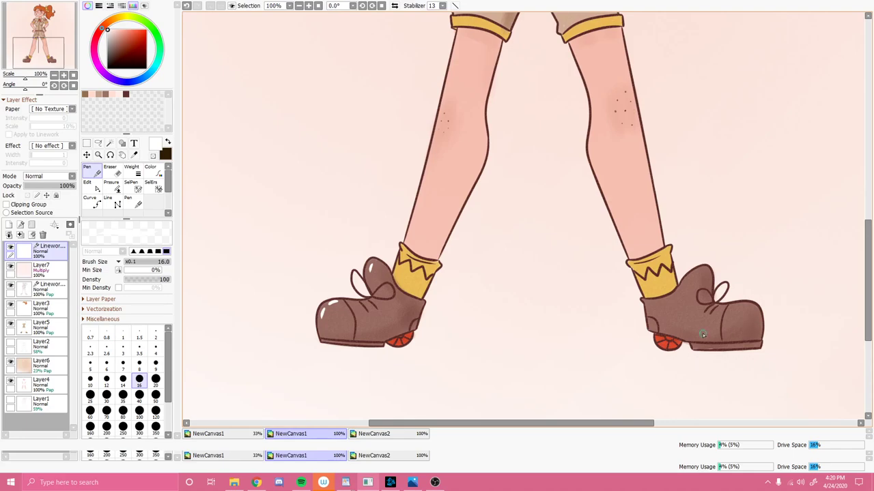
# On the lower linework layer, outline the open heel end of the right-facing shoe's sole in dark maroon with Pen size 16.
pyautogui.click(44, 272)
pyautogui.click(45, 289)
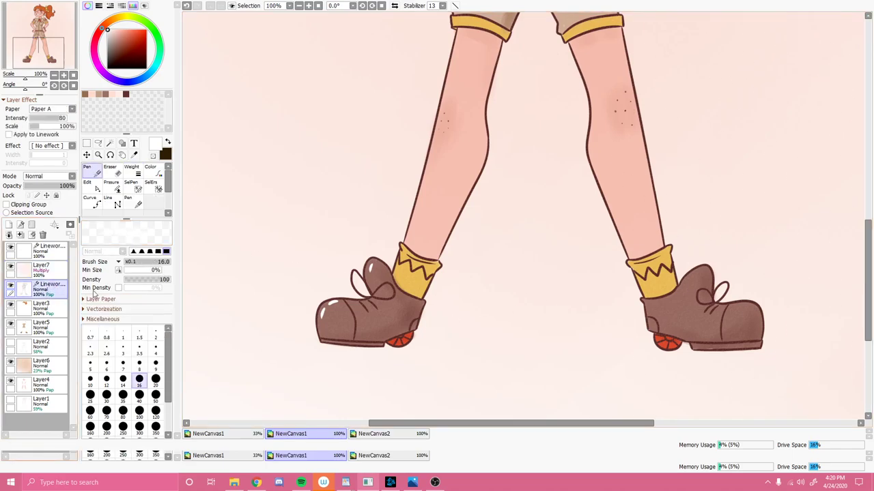
pyautogui.press('e')
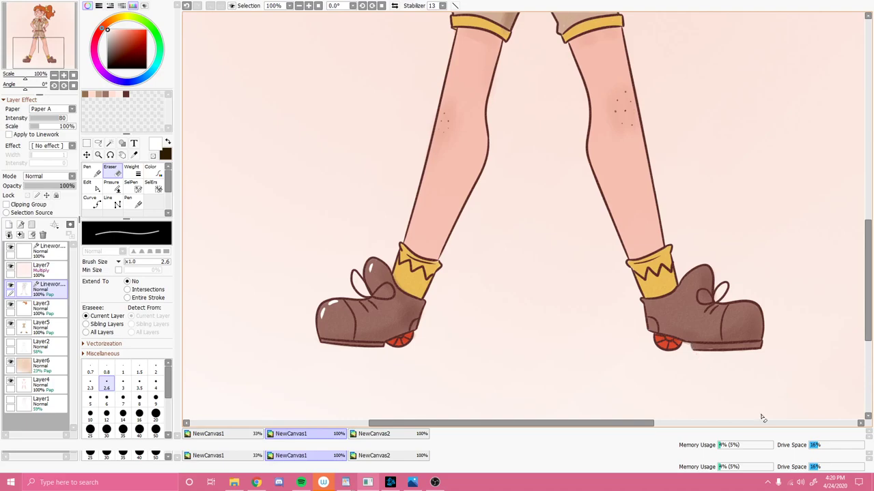
pyautogui.press('n')
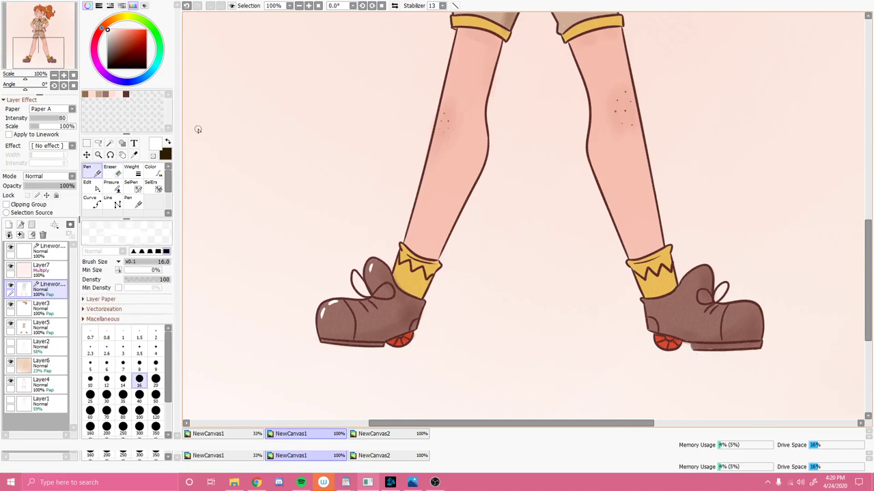
pyautogui.click(129, 95)
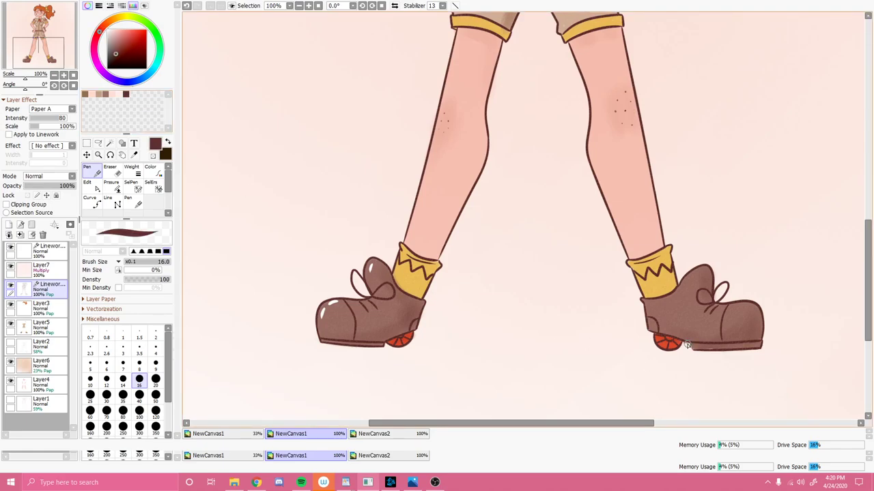
pyautogui.moveTo(687, 344); pyautogui.dragTo(695, 353)
pyautogui.hotkey('ctrl', 'z')
pyautogui.moveTo(688, 347); pyautogui.dragTo(696, 353)
pyautogui.hotkey('ctrl', 'z')
pyautogui.moveTo(688, 348); pyautogui.dragTo(697, 352)
pyautogui.hotkey('ctrl', 'z')
pyautogui.press('ctrl')
pyautogui.hotkey('ctrl', 'z')
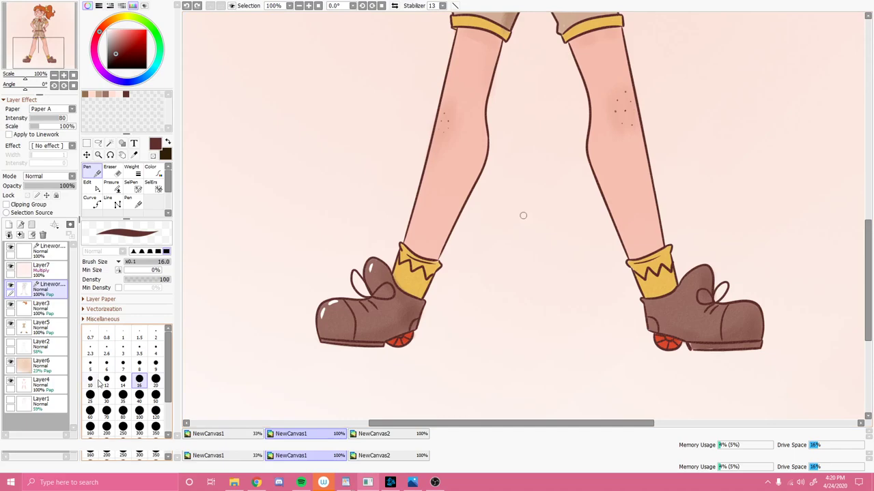
# Touch up the lower corner of the same shoe's sole outline with Pen size 8.
pyautogui.click(139, 369)
pyautogui.moveTo(690, 350); pyautogui.dragTo(695, 352)
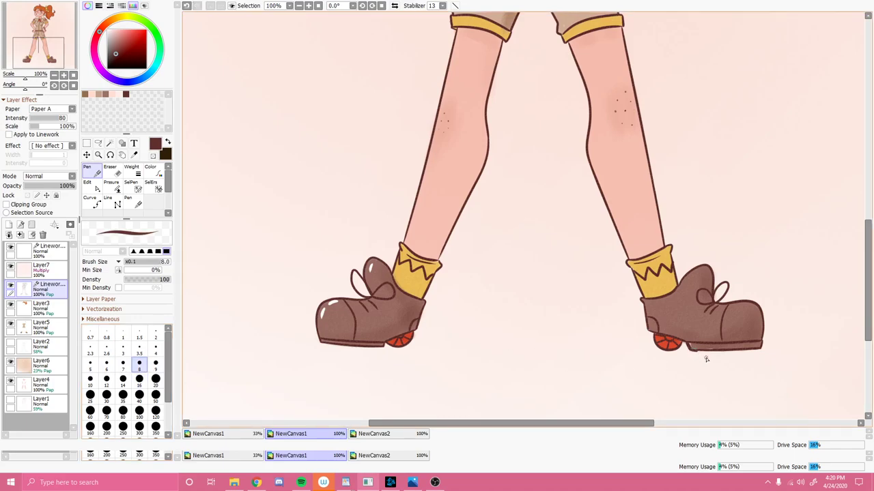
pyautogui.hotkey('ctrl', 'z')
pyautogui.moveTo(692, 352); pyautogui.dragTo(706, 353)
pyautogui.hotkey('ctrl', 'z')
# Fill the sole gap with muted brown on Layer5 using Brush size 14 at density 91, and clean the overspill with Eraser size 10.
pyautogui.click(107, 92)
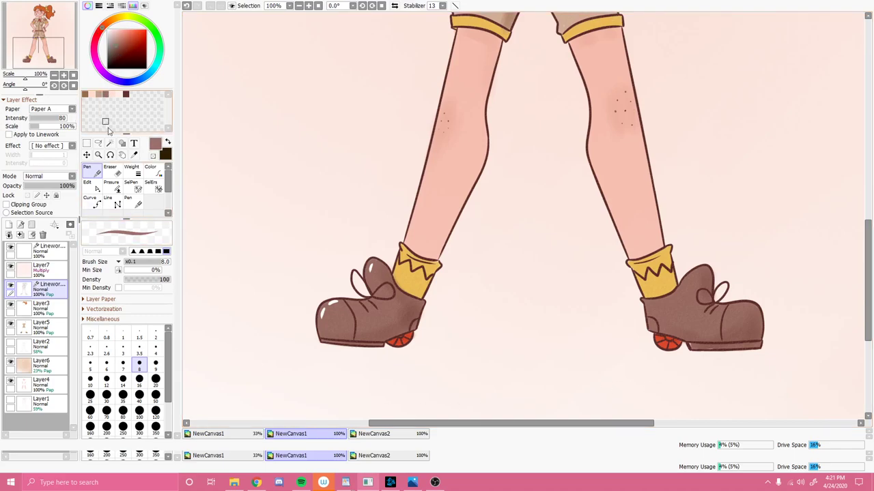
pyautogui.click(42, 325)
pyautogui.click(130, 170)
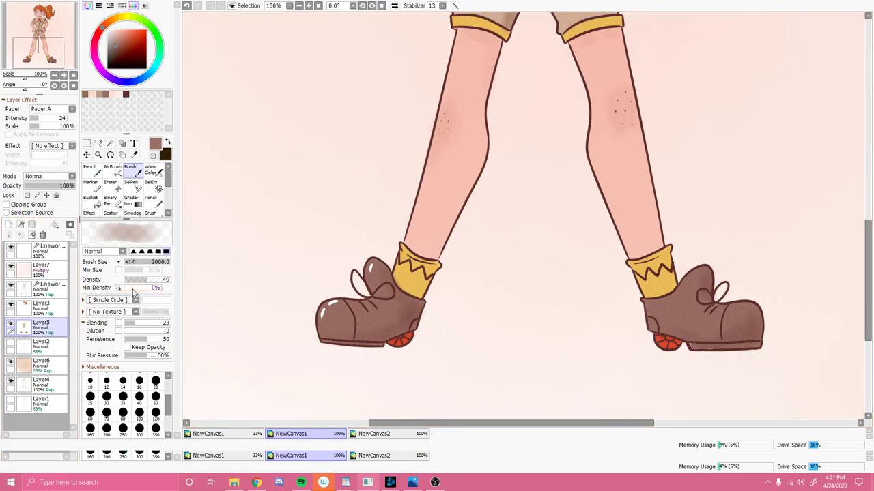
pyautogui.click(123, 382)
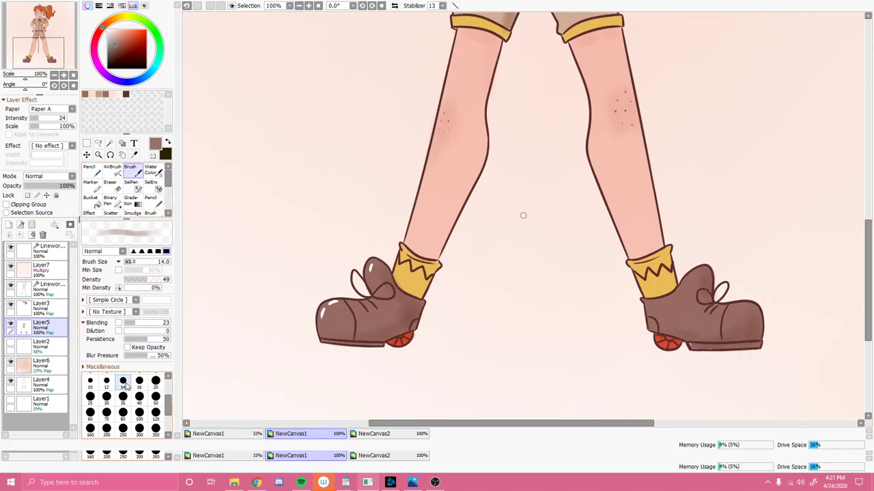
pyautogui.moveTo(164, 284); pyautogui.dragTo(171, 283)
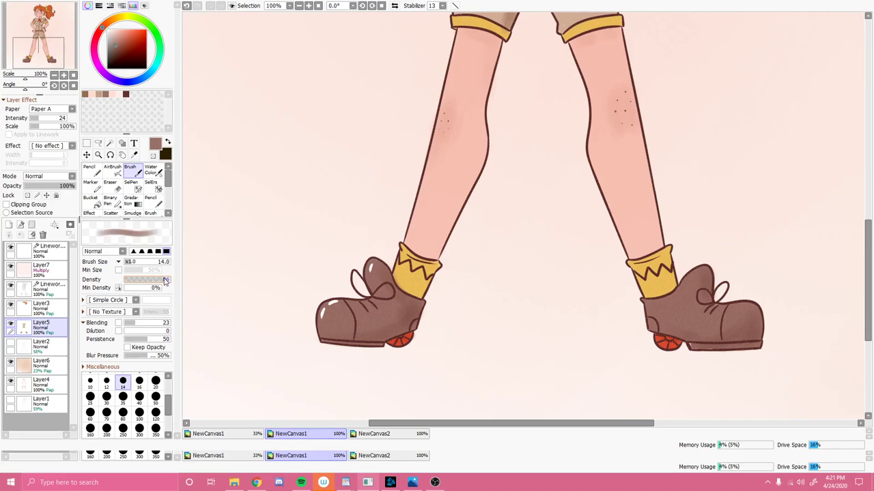
pyautogui.moveTo(690, 345); pyautogui.dragTo(718, 348)
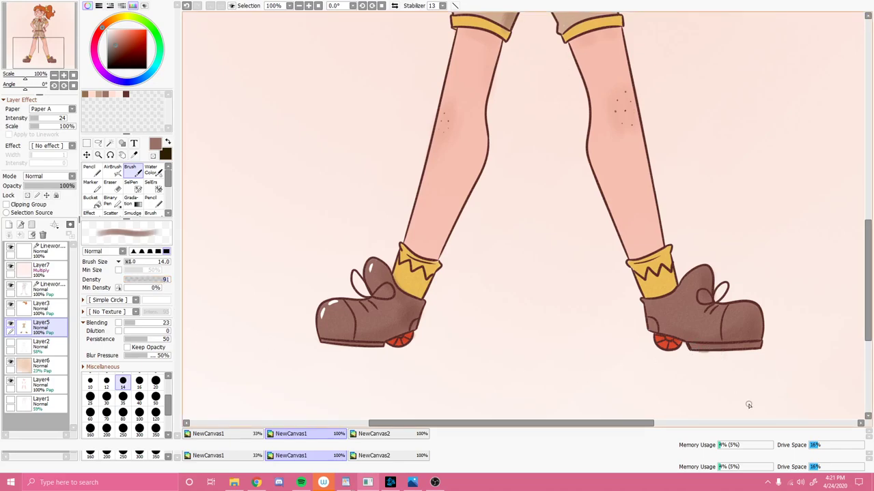
pyautogui.press('e')
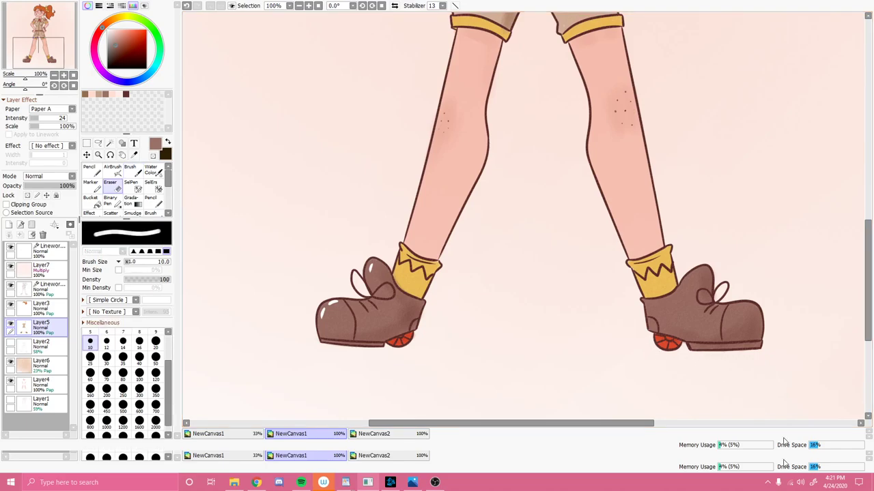
pyautogui.press('b')
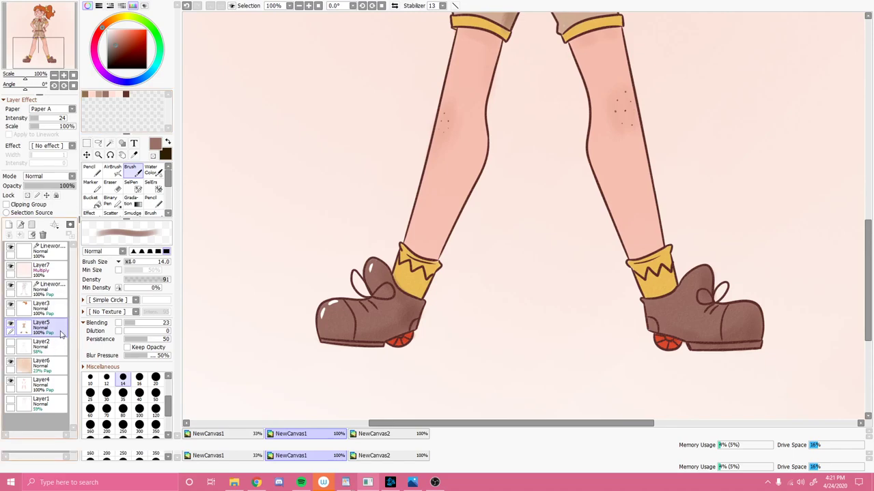
# Draw small white highlights on the red neckerchief on the top linework layer with Pen size 8.
pyautogui.click(52, 253)
pyautogui.click(107, 29)
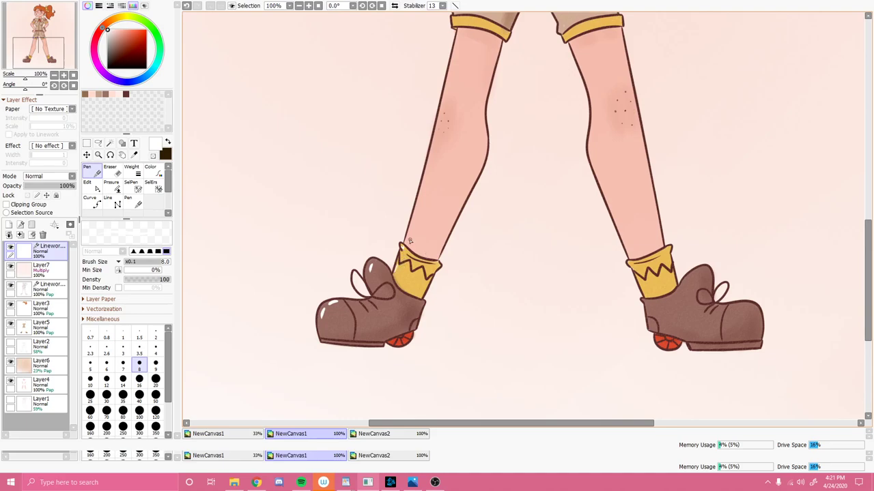
pyautogui.moveTo(41, 33); pyautogui.dragTo(47, 14)
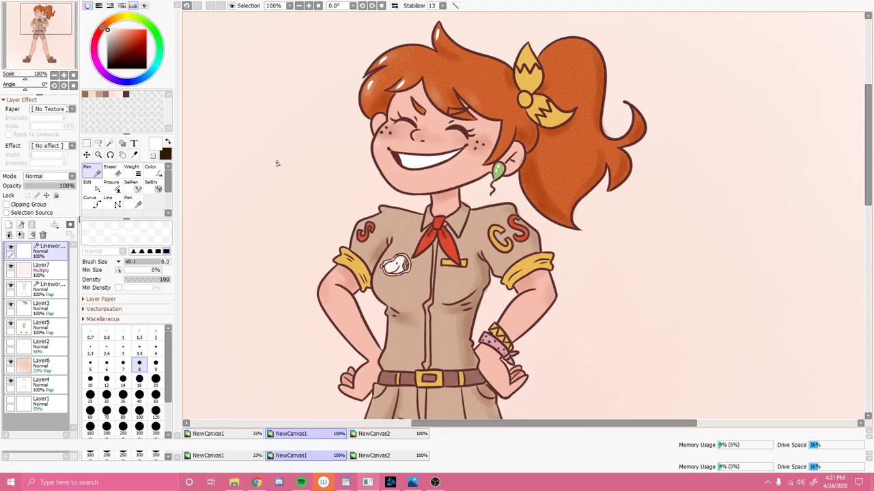
pyautogui.moveTo(429, 232); pyautogui.dragTo(419, 250)
pyautogui.moveTo(438, 220); pyautogui.dragTo(436, 224)
# Sign the drawing with initials and the year 20 in dark maroon above the left-facing shoe with Pen size 14.
pyautogui.press('-')
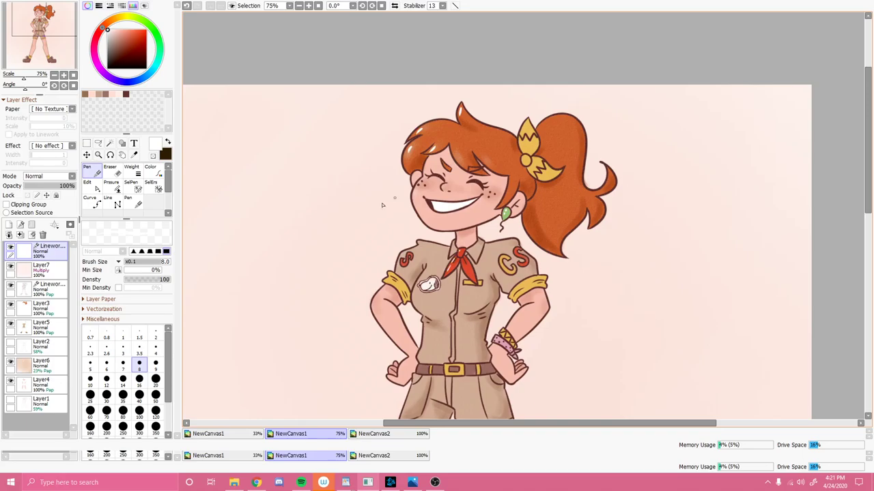
pyautogui.moveTo(58, 35); pyautogui.dragTo(56, 41)
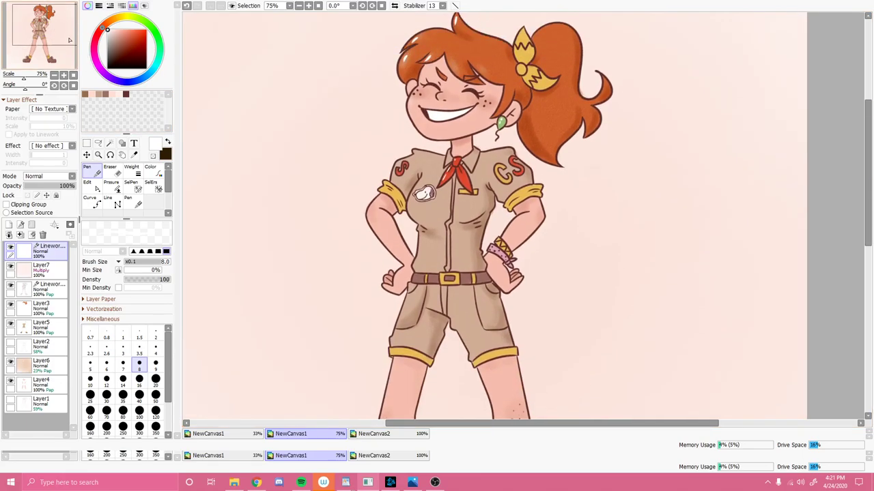
pyautogui.scroll(-1, 69, 40)
pyautogui.press('-')
pyautogui.click(113, 51)
pyautogui.moveTo(111, 52); pyautogui.dragTo(110, 58)
pyautogui.click(126, 95)
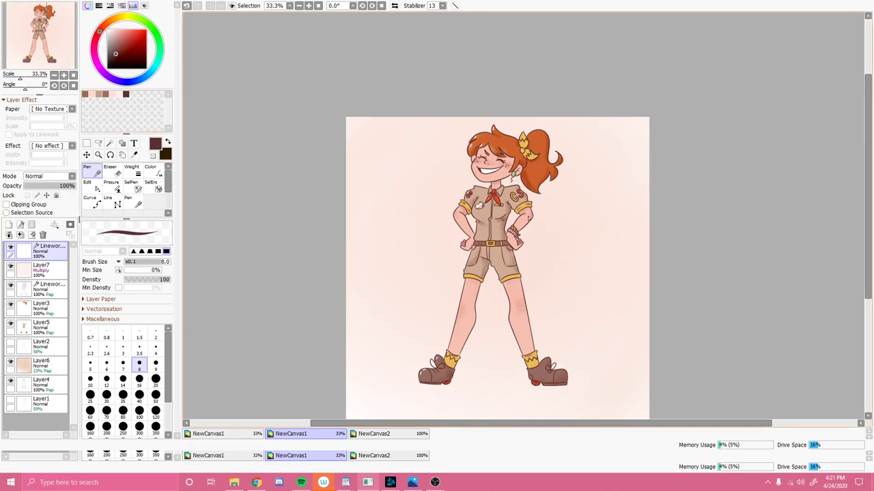
pyautogui.moveTo(546, 318); pyautogui.dragTo(548, 351)
pyautogui.hotkey('ctrl', 'z')
pyautogui.click(123, 380)
pyautogui.moveTo(420, 357); pyautogui.dragTo(445, 337)
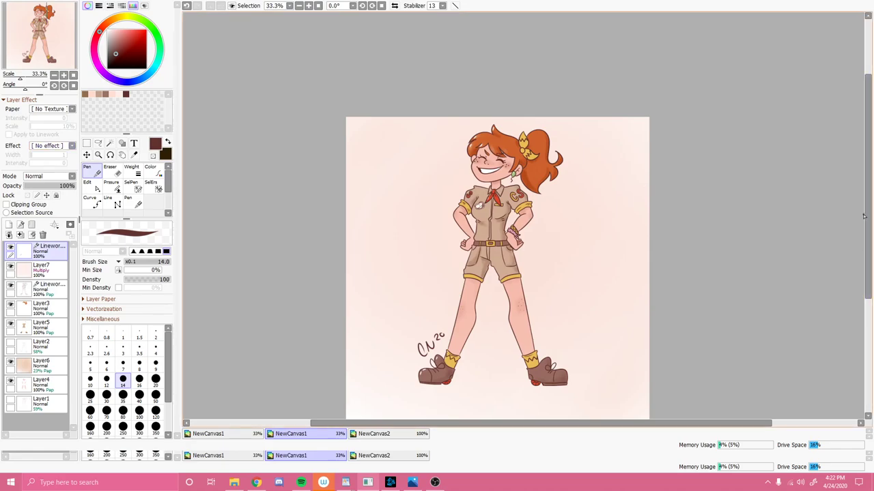
pyautogui.scroll(-2, 865, 239)
pyautogui.moveTo(863, 234); pyautogui.dragTo(863, 239)
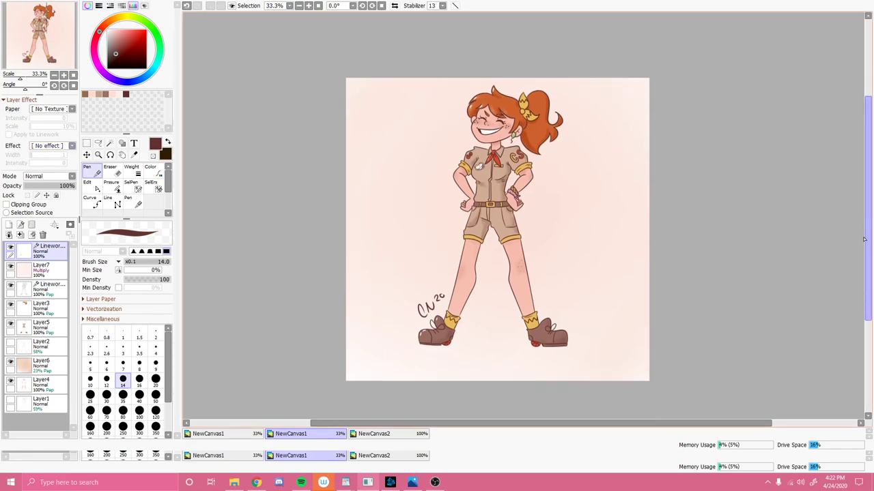
pyautogui.scroll(4, 826, 257)
pyautogui.moveTo(576, 425); pyautogui.dragTo(551, 424)
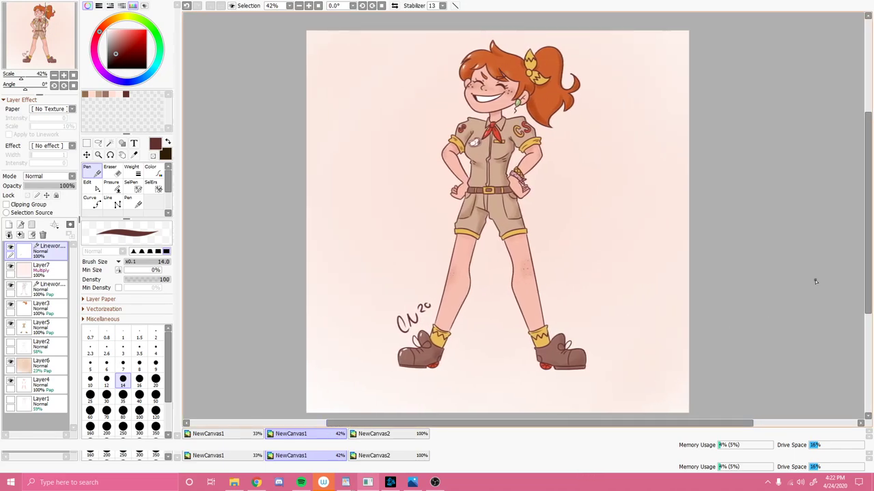